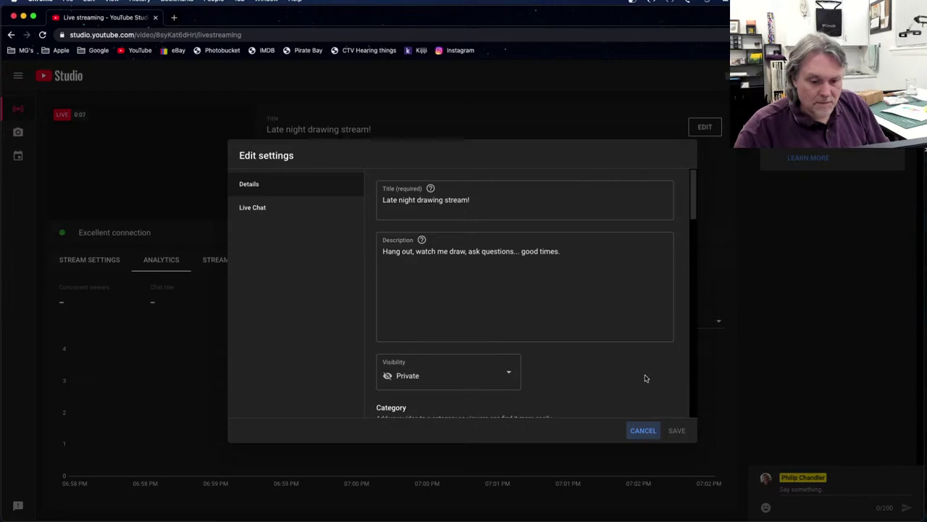
# Set the live stream's visibility to Public and save the stream settings
pyautogui.click(509, 364)
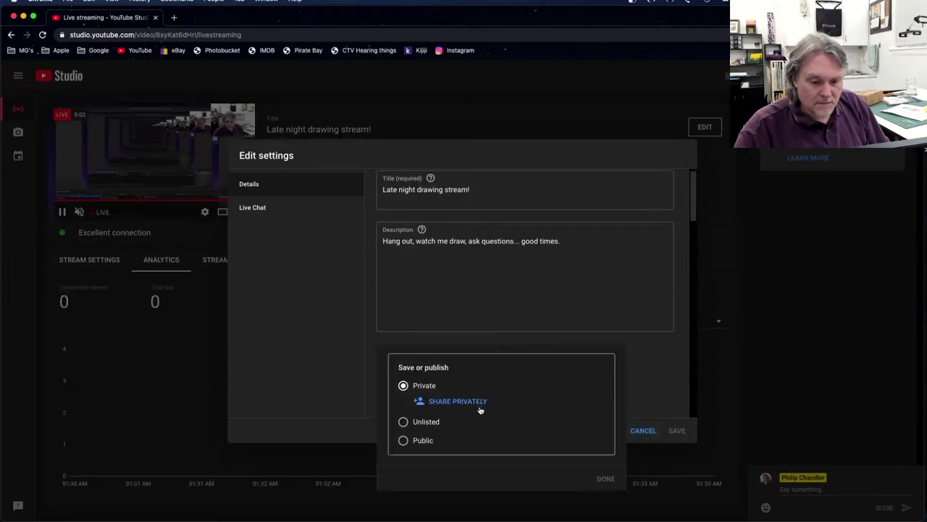
pyautogui.click(403, 440)
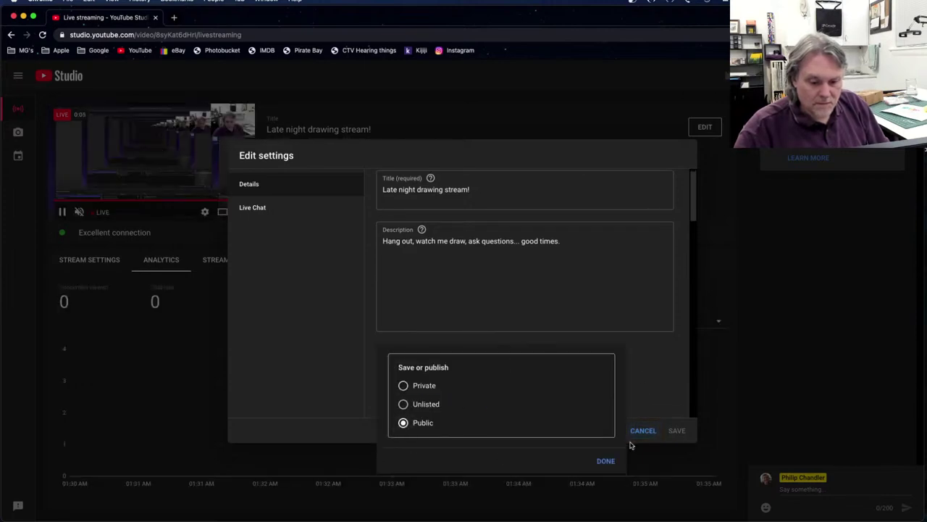
pyautogui.click(606, 460)
pyautogui.click(676, 431)
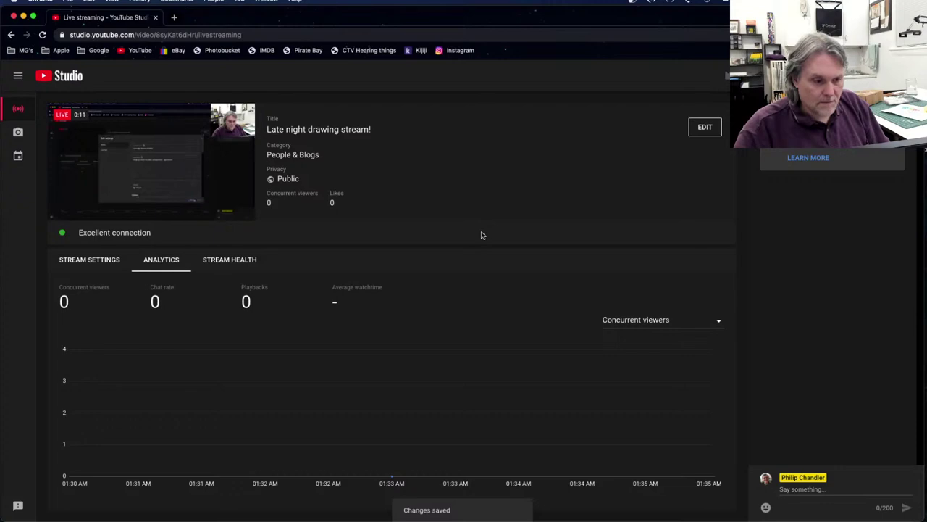
pyautogui.press('super+Tab')
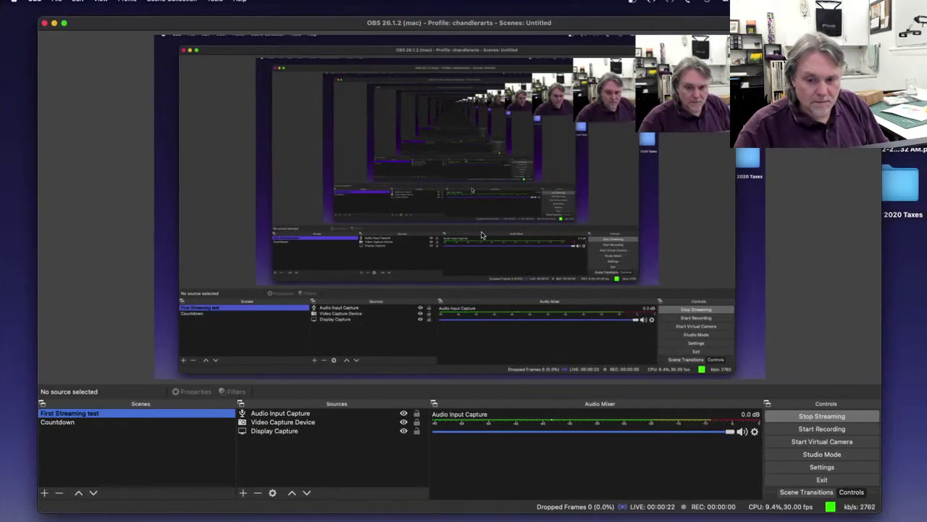
pyautogui.press('super+Tab')
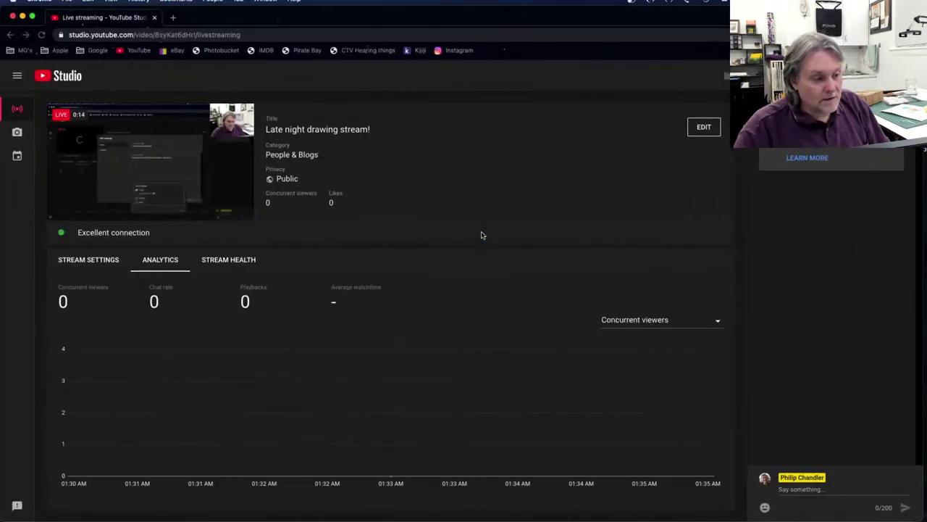
pyautogui.press('super+Tab')
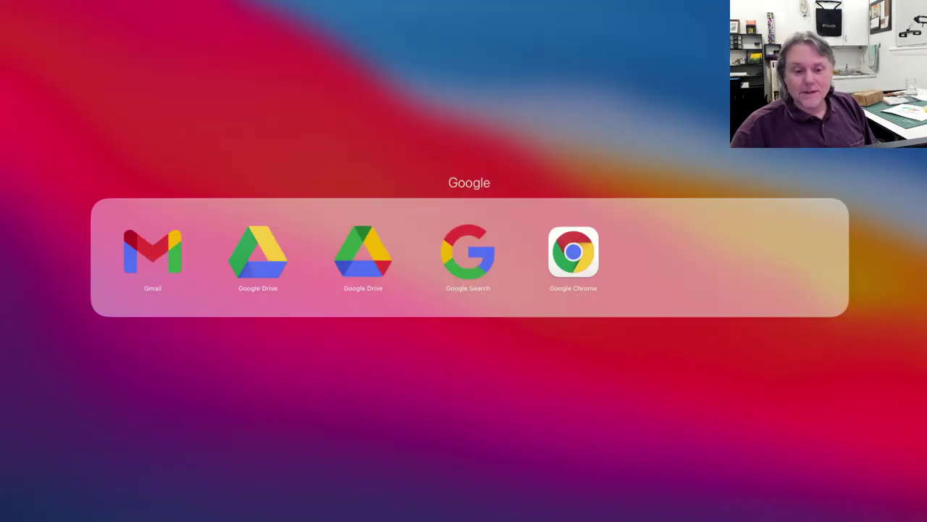
# Launch SketchBook from the Graphics & Design app group and choose the Pencil from the Basic brush set
pyautogui.press('Escape')
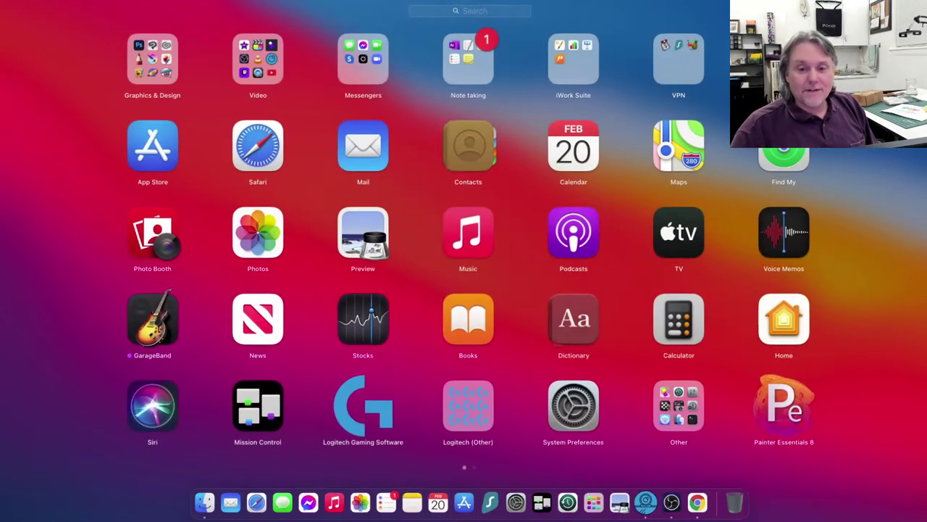
pyautogui.click(166, 63)
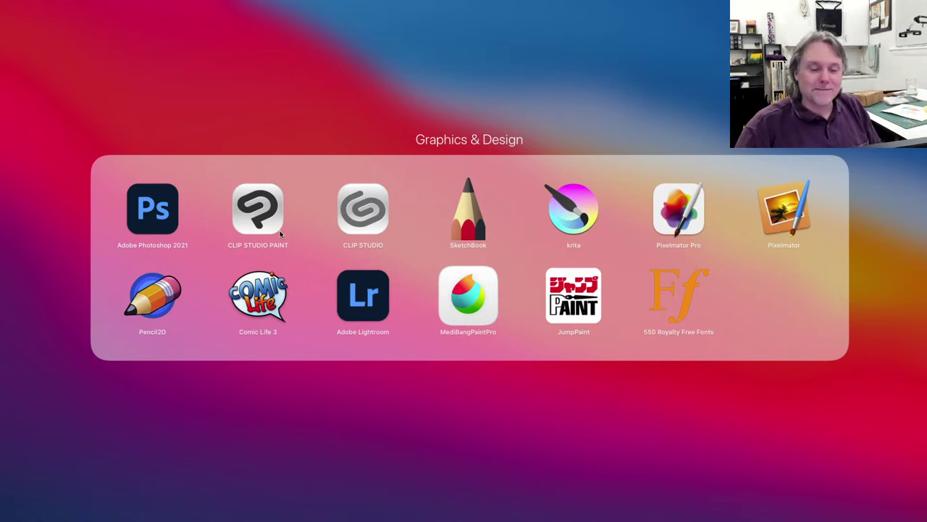
pyautogui.click(468, 235)
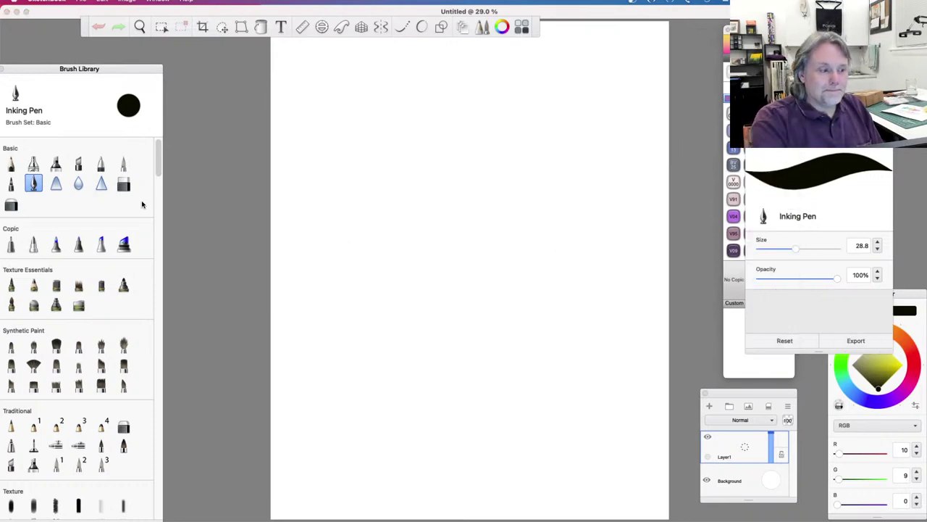
pyautogui.click(9, 165)
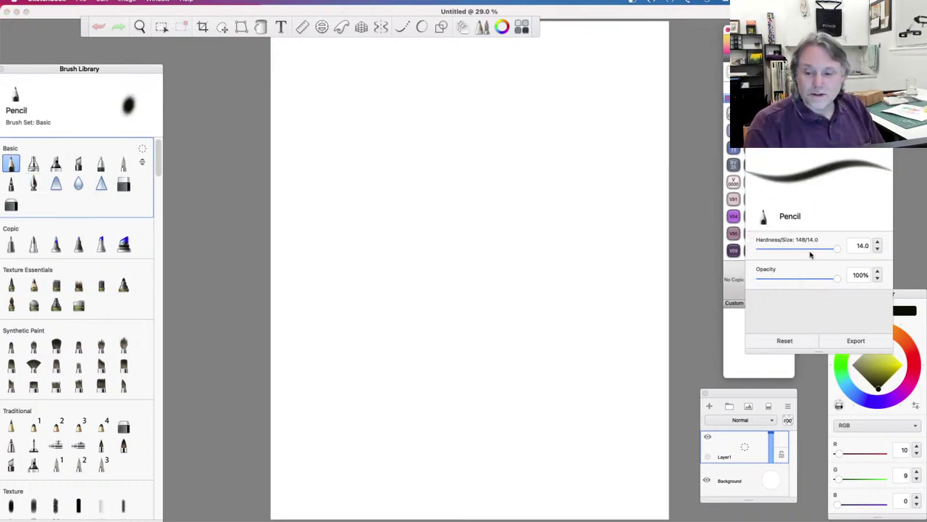
pyautogui.moveTo(443, 192)
pyautogui.mouseDown()
pyautogui.moveTo(413, 204)
pyautogui.moveTo(478, 324)
pyautogui.moveTo(395, 394)
pyautogui.mouseUp()
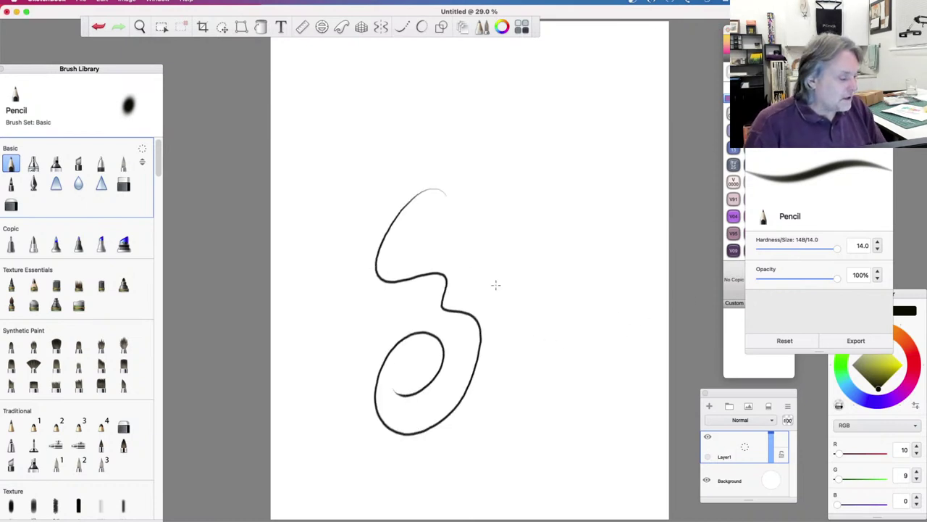
pyautogui.press('super+z')
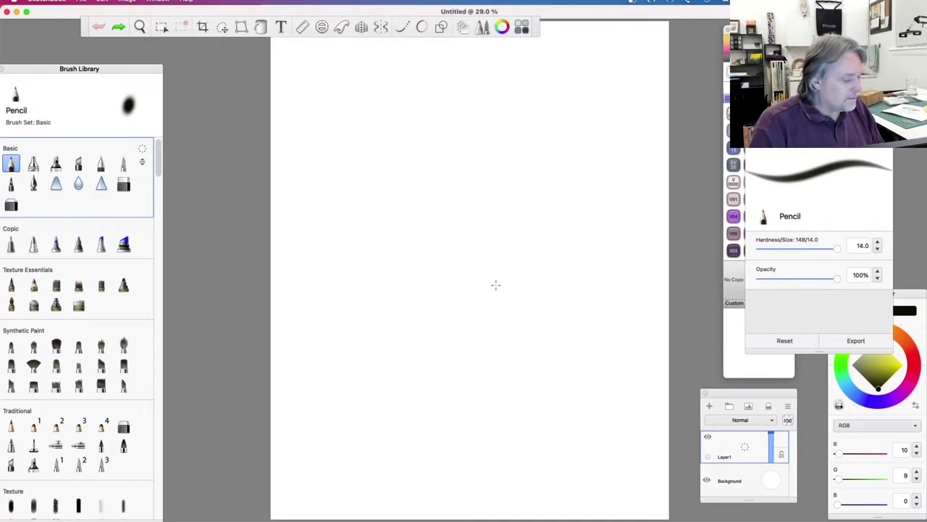
pyautogui.moveTo(360, 142)
pyautogui.mouseDown()
pyautogui.moveTo(411, 103)
pyautogui.moveTo(424, 166)
pyautogui.moveTo(348, 274)
pyautogui.moveTo(349, 304)
pyautogui.mouseUp()
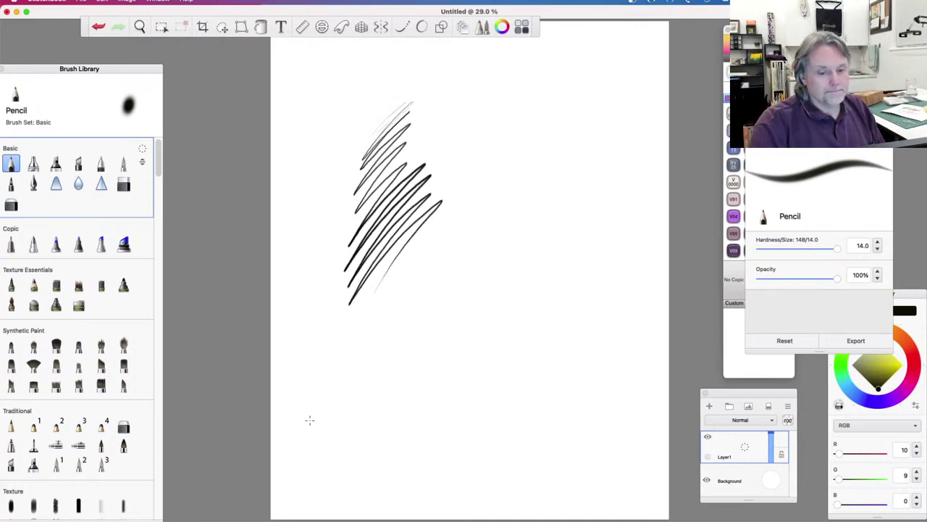
pyautogui.press('super+z')
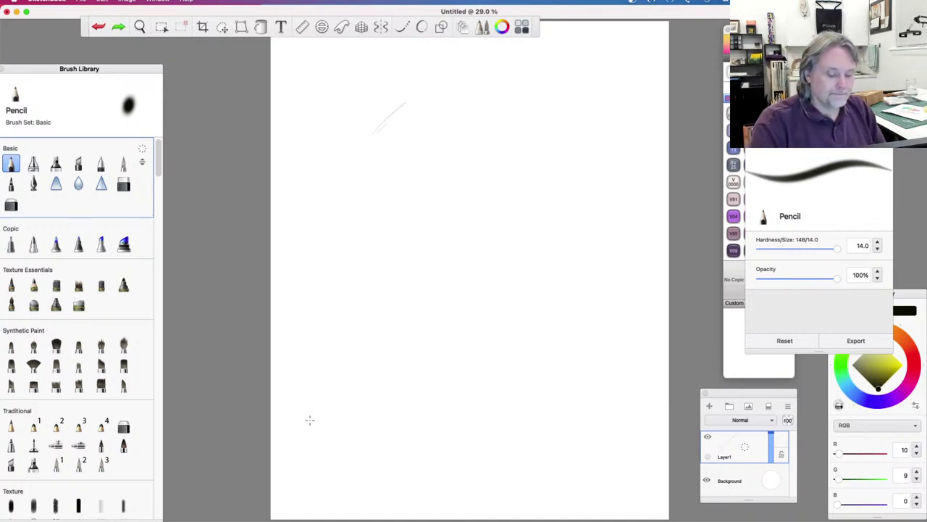
pyautogui.press('super+z')
pyautogui.moveTo(472, 118)
pyautogui.mouseDown()
pyautogui.moveTo(433, 145)
pyautogui.moveTo(543, 259)
pyautogui.moveTo(513, 94)
pyautogui.moveTo(437, 245)
pyautogui.moveTo(584, 181)
pyautogui.moveTo(423, 149)
pyautogui.moveTo(554, 257)
pyautogui.moveTo(500, 100)
pyautogui.moveTo(429, 242)
pyautogui.moveTo(583, 165)
pyautogui.moveTo(532, 126)
pyautogui.mouseUp()
pyautogui.press('cmd+z')
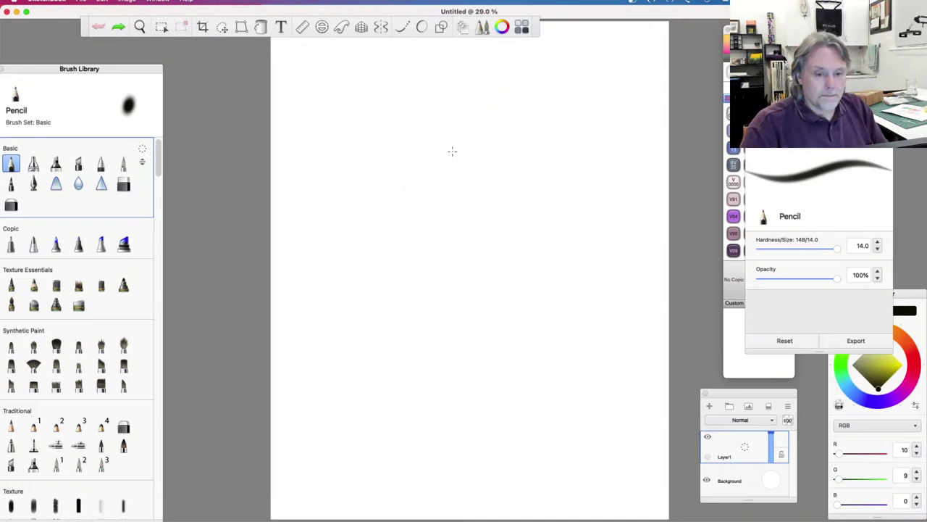
pyautogui.moveTo(392, 161)
pyautogui.mouseDown()
pyautogui.moveTo(421, 250)
pyautogui.moveTo(513, 282)
pyautogui.moveTo(583, 204)
pyautogui.moveTo(542, 127)
pyautogui.moveTo(437, 108)
pyautogui.moveTo(387, 172)
pyautogui.moveTo(426, 255)
pyautogui.moveTo(507, 274)
pyautogui.moveTo(574, 224)
pyautogui.moveTo(553, 144)
pyautogui.moveTo(451, 98)
pyautogui.moveTo(388, 166)
pyautogui.moveTo(450, 257)
pyautogui.moveTo(544, 246)
pyautogui.mouseUp()
pyautogui.press('cmd+z')
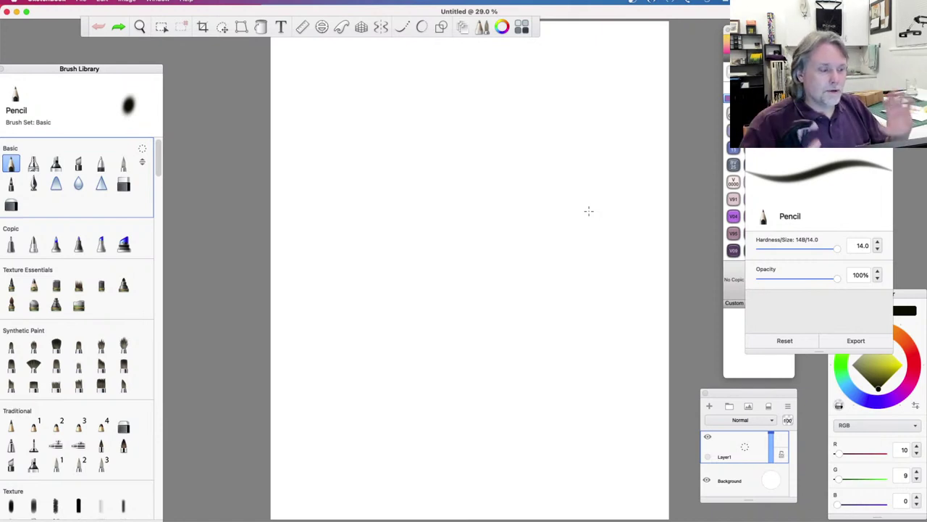
pyautogui.moveTo(353, 196)
pyautogui.mouseDown()
pyautogui.moveTo(354, 269)
pyautogui.moveTo(548, 305)
pyautogui.moveTo(485, 125)
pyautogui.moveTo(344, 224)
pyautogui.moveTo(445, 357)
pyautogui.moveTo(571, 242)
pyautogui.mouseUp()
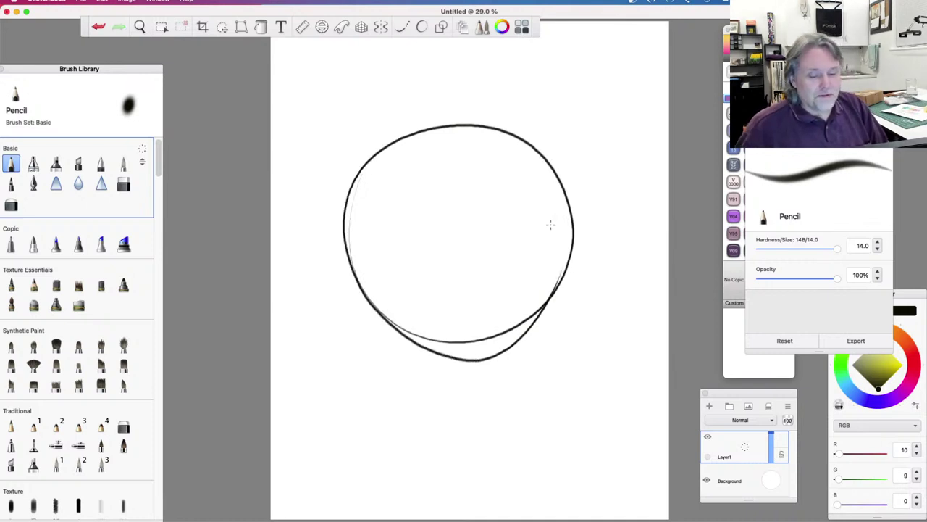
pyautogui.press('super+z')
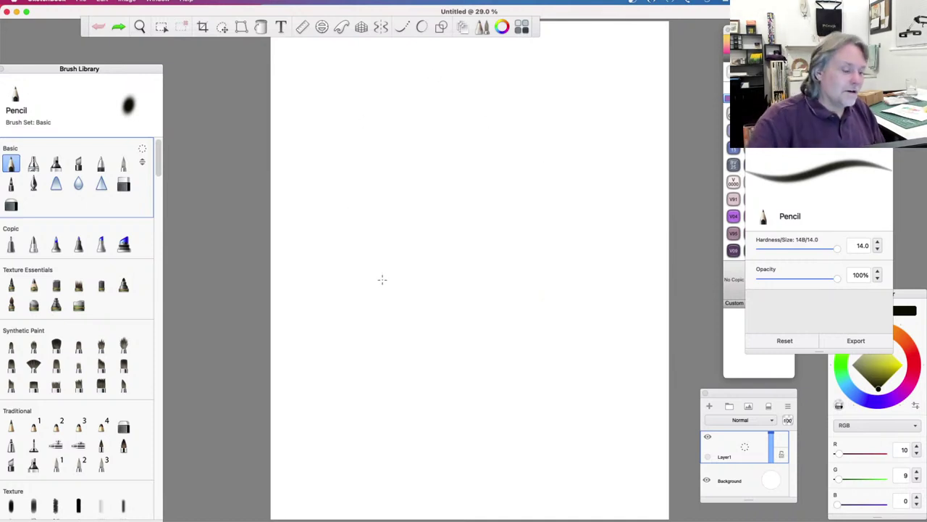
pyautogui.moveTo(500, 128)
pyautogui.mouseDown()
pyautogui.moveTo(421, 177)
pyautogui.moveTo(488, 153)
pyautogui.moveTo(494, 197)
pyautogui.mouseUp()
pyautogui.press('super+z')
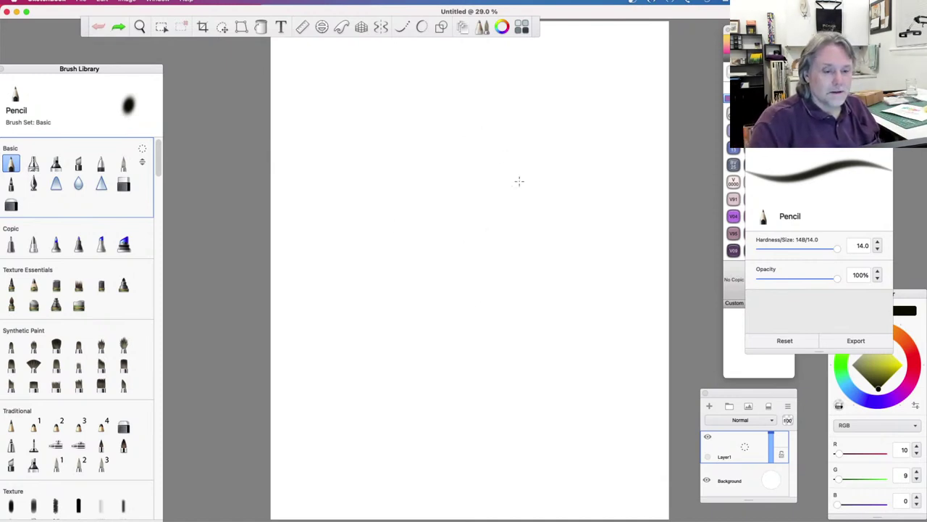
pyautogui.moveTo(455, 162)
pyautogui.mouseDown()
pyautogui.moveTo(465, 264)
pyautogui.moveTo(535, 180)
pyautogui.moveTo(437, 190)
pyautogui.moveTo(502, 269)
pyautogui.moveTo(521, 156)
pyautogui.moveTo(426, 229)
pyautogui.moveTo(533, 250)
pyautogui.moveTo(469, 155)
pyautogui.moveTo(437, 250)
pyautogui.moveTo(548, 223)
pyautogui.mouseUp()
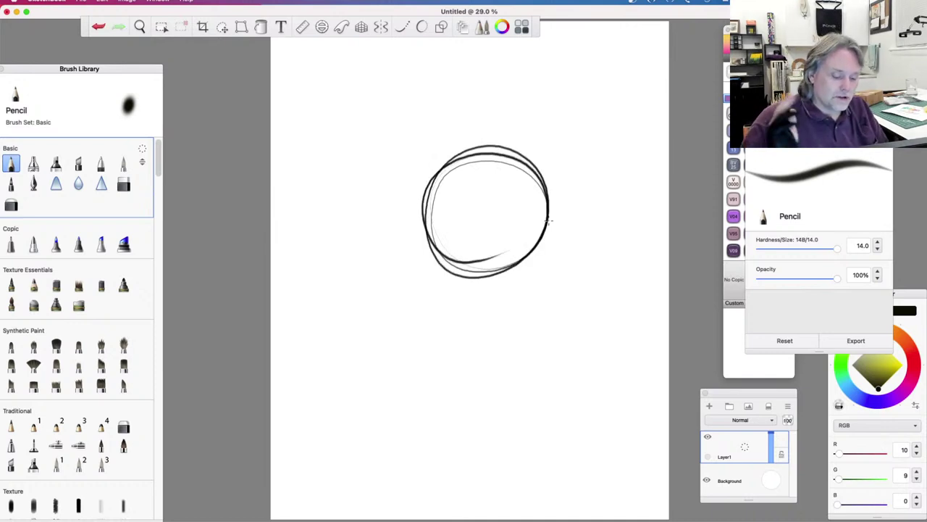
pyautogui.press('super+z')
pyautogui.press('super+z')
pyautogui.moveTo(507, 154); pyautogui.dragTo(496, 161)
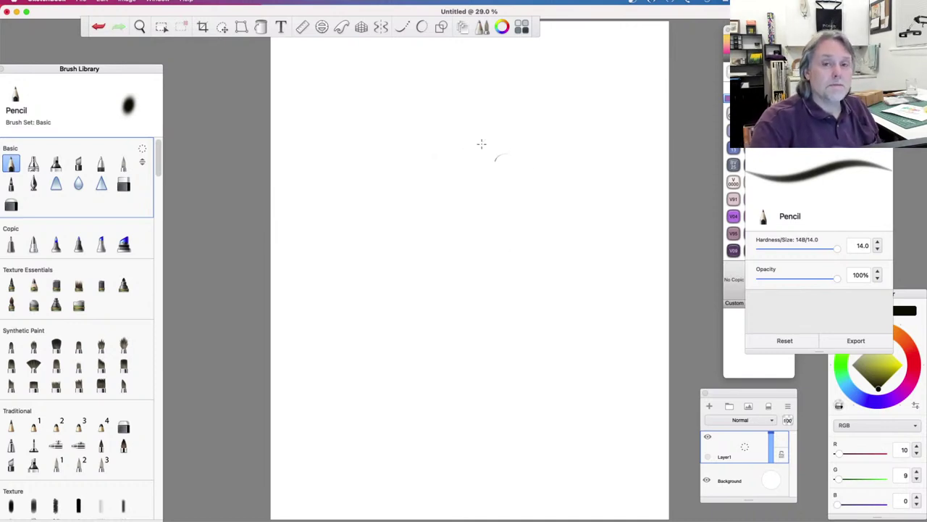
pyautogui.press('super+z')
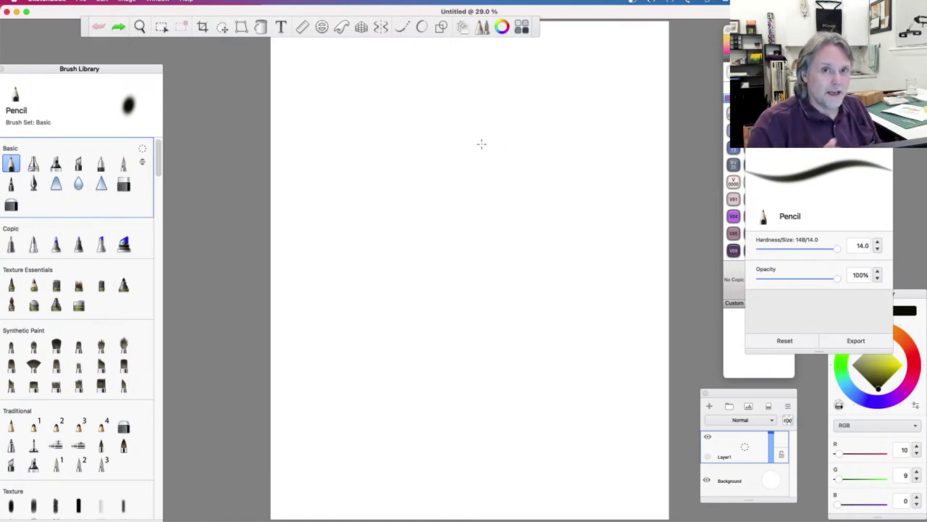
pyautogui.moveTo(472, 156)
pyautogui.mouseDown()
pyautogui.moveTo(410, 283)
pyautogui.moveTo(571, 266)
pyautogui.moveTo(460, 155)
pyautogui.moveTo(399, 282)
pyautogui.moveTo(556, 302)
pyautogui.moveTo(566, 234)
pyautogui.mouseUp()
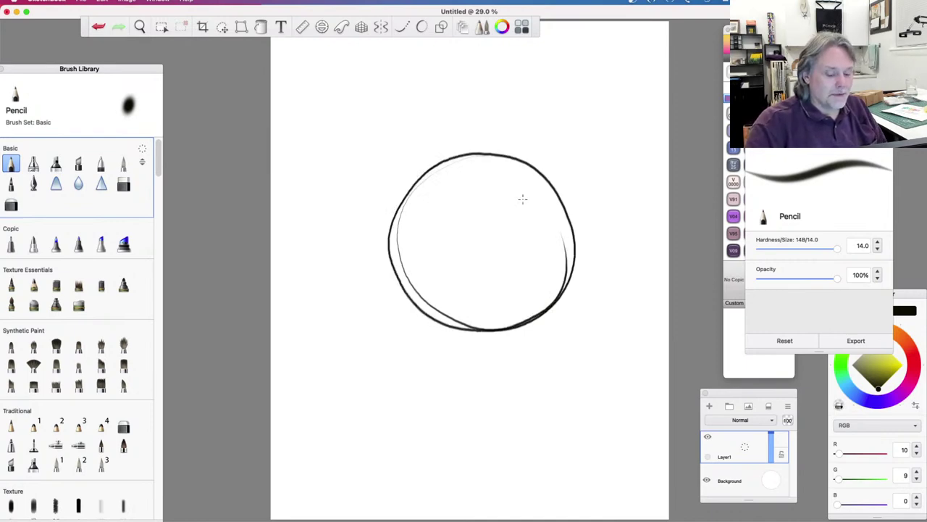
pyautogui.press('super+z')
pyautogui.moveTo(505, 147)
pyautogui.mouseDown()
pyautogui.moveTo(430, 169)
pyautogui.moveTo(406, 284)
pyautogui.moveTo(477, 338)
pyautogui.moveTo(567, 294)
pyautogui.moveTo(585, 218)
pyautogui.moveTo(537, 158)
pyautogui.moveTo(471, 151)
pyautogui.moveTo(415, 187)
pyautogui.moveTo(398, 245)
pyautogui.moveTo(418, 305)
pyautogui.moveTo(454, 335)
pyautogui.moveTo(509, 338)
pyautogui.moveTo(554, 311)
pyautogui.moveTo(581, 224)
pyautogui.moveTo(552, 166)
pyautogui.moveTo(489, 153)
pyautogui.moveTo(431, 174)
pyautogui.moveTo(401, 233)
pyautogui.moveTo(421, 302)
pyautogui.moveTo(489, 339)
pyautogui.moveTo(550, 313)
pyautogui.moveTo(575, 231)
pyautogui.moveTo(549, 174)
pyautogui.moveTo(479, 154)
pyautogui.moveTo(412, 204)
pyautogui.moveTo(444, 313)
pyautogui.mouseUp()
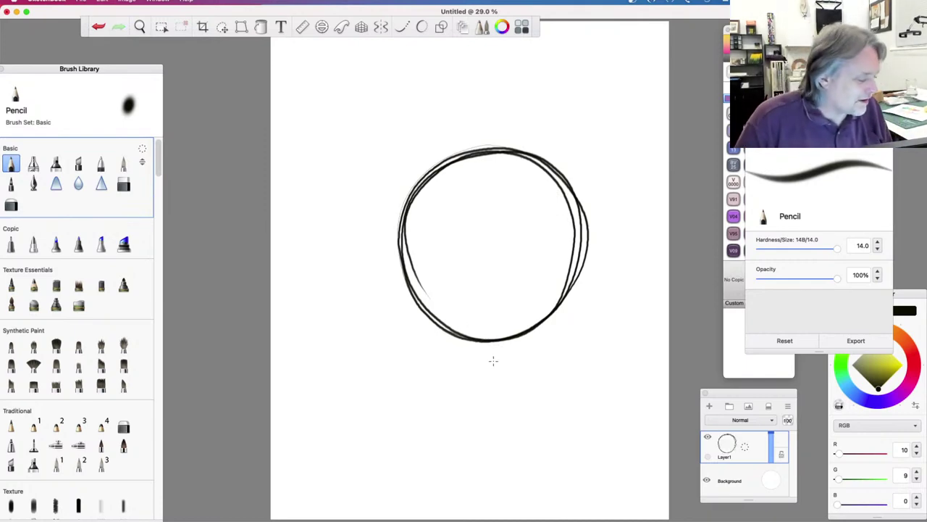
pyautogui.press('super+z')
pyautogui.press('super+z')
pyautogui.press('super+z')
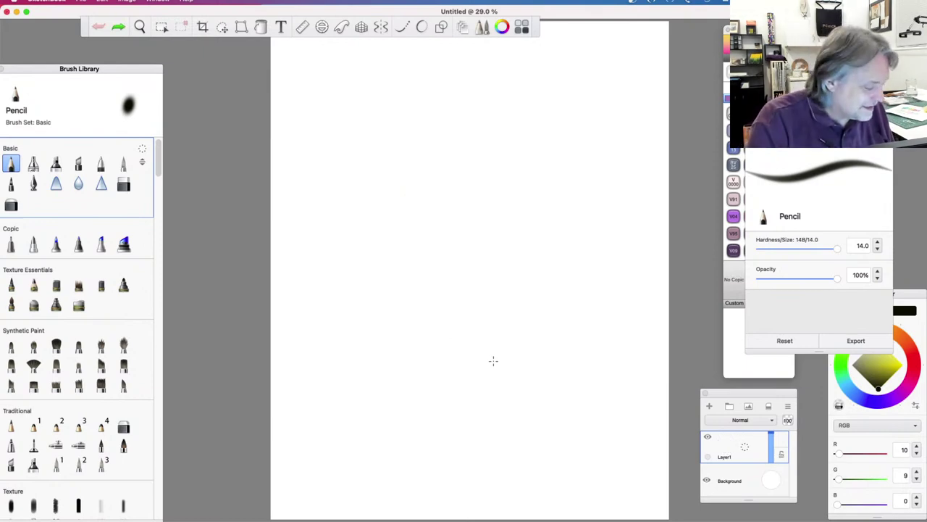
pyautogui.moveTo(478, 143)
pyautogui.mouseDown()
pyautogui.moveTo(432, 150)
pyautogui.moveTo(393, 223)
pyautogui.moveTo(438, 287)
pyautogui.moveTo(524, 269)
pyautogui.moveTo(536, 176)
pyautogui.moveTo(467, 139)
pyautogui.moveTo(402, 187)
pyautogui.moveTo(403, 252)
pyautogui.moveTo(455, 303)
pyautogui.moveTo(523, 277)
pyautogui.moveTo(537, 191)
pyautogui.moveTo(472, 152)
pyautogui.moveTo(409, 178)
pyautogui.moveTo(414, 268)
pyautogui.mouseUp()
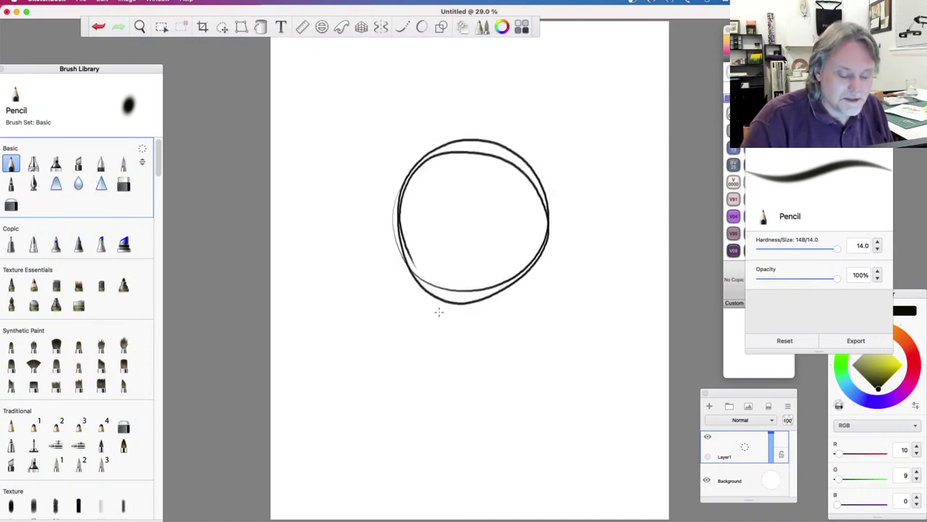
pyautogui.press('cmd+z')
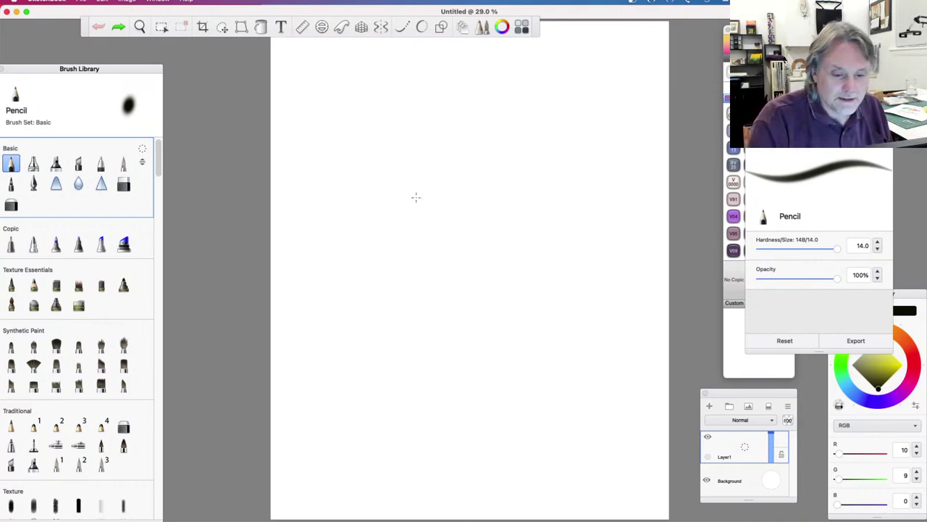
# Sketch a circular head with a pointed jaw near the middle of the canvas, undoing the first longer jaw and redrawing it shorter
pyautogui.moveTo(410, 239)
pyautogui.mouseDown()
pyautogui.moveTo(507, 157)
pyautogui.moveTo(468, 284)
pyautogui.moveTo(462, 151)
pyautogui.moveTo(503, 278)
pyautogui.moveTo(446, 155)
pyautogui.moveTo(495, 288)
pyautogui.moveTo(437, 154)
pyautogui.moveTo(487, 284)
pyautogui.moveTo(522, 246)
pyautogui.mouseUp()
pyautogui.moveTo(419, 244)
pyautogui.mouseDown()
pyautogui.moveTo(401, 281)
pyautogui.moveTo(432, 326)
pyautogui.moveTo(476, 342)
pyautogui.moveTo(548, 217)
pyautogui.moveTo(539, 201)
pyautogui.mouseUp()
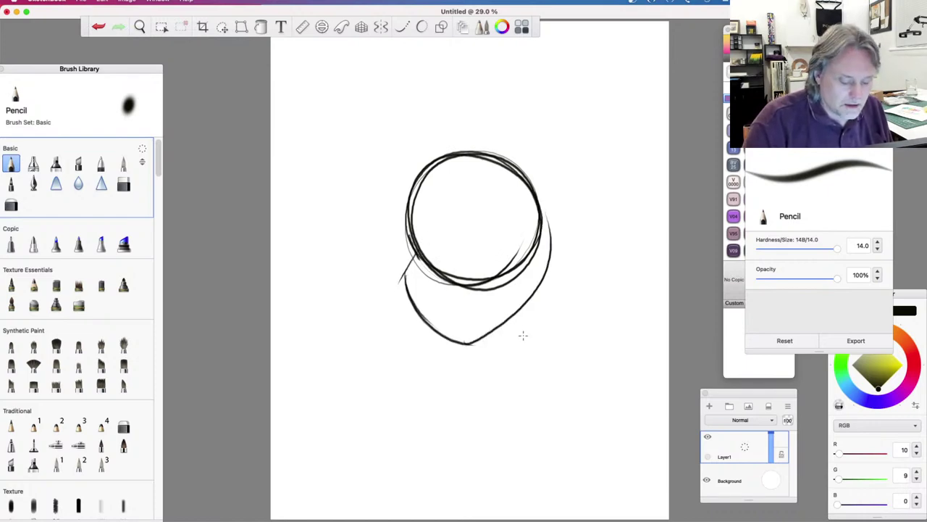
pyautogui.press('super+z')
pyautogui.press('super+z')
pyautogui.press('super+z')
pyautogui.press('super+z')
# Draw light curved guidelines for the face: a horizontal eye line, redone slightly lower, and a vertical centre line down to the chin
pyautogui.moveTo(410, 231)
pyautogui.mouseDown()
pyautogui.moveTo(403, 256)
pyautogui.moveTo(467, 309)
pyautogui.moveTo(455, 308)
pyautogui.moveTo(519, 280)
pyautogui.moveTo(535, 214)
pyautogui.moveTo(517, 284)
pyautogui.moveTo(507, 277)
pyautogui.moveTo(457, 318)
pyautogui.moveTo(409, 263)
pyautogui.moveTo(419, 285)
pyautogui.moveTo(406, 247)
pyautogui.moveTo(408, 188)
pyautogui.moveTo(509, 245)
pyautogui.moveTo(555, 227)
pyautogui.mouseUp()
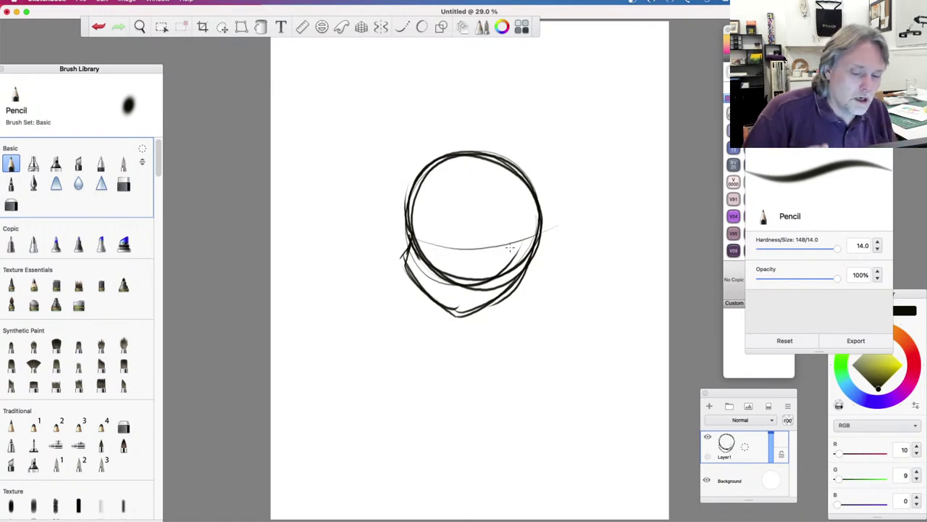
pyautogui.hotkey('ctrl', 'z')
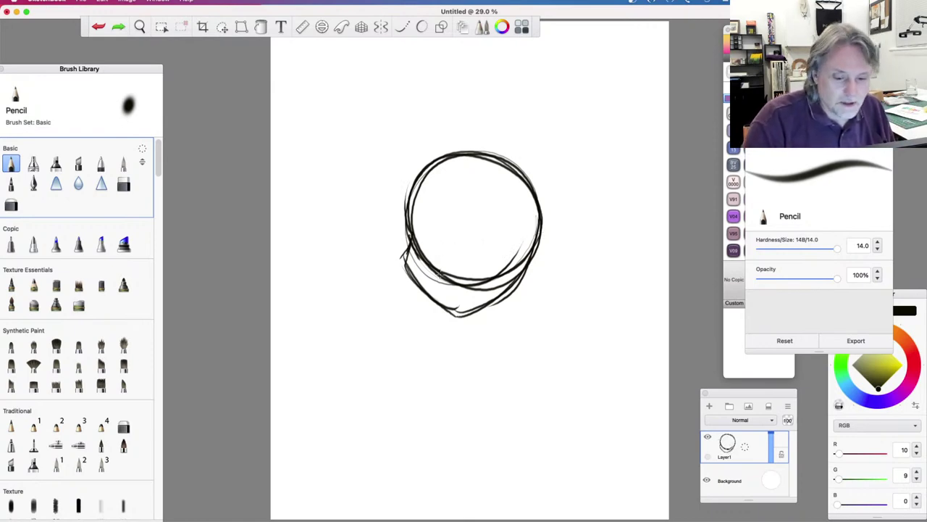
pyautogui.moveTo(412, 240)
pyautogui.mouseDown()
pyautogui.moveTo(500, 255)
pyautogui.moveTo(556, 243)
pyautogui.mouseUp()
pyautogui.moveTo(463, 156)
pyautogui.mouseDown()
pyautogui.moveTo(450, 210)
pyautogui.moveTo(474, 266)
pyautogui.moveTo(450, 251)
pyautogui.moveTo(465, 331)
pyautogui.mouseUp()
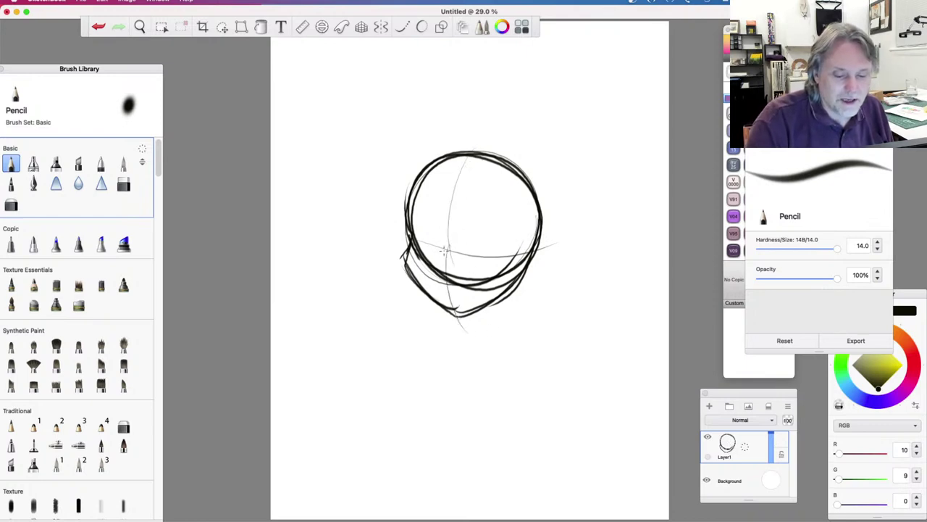
# Sketch two oval eyes, eyebrows and a hooked nose around the guidelines, and darken the jaw outline
pyautogui.moveTo(433, 208)
pyautogui.mouseDown()
pyautogui.moveTo(435, 248)
pyautogui.moveTo(420, 239)
pyautogui.moveTo(430, 218)
pyautogui.mouseUp()
pyautogui.moveTo(488, 242)
pyautogui.mouseDown()
pyautogui.moveTo(467, 217)
pyautogui.moveTo(477, 210)
pyautogui.moveTo(471, 255)
pyautogui.mouseUp()
pyautogui.moveTo(430, 207)
pyautogui.mouseDown()
pyautogui.moveTo(421, 233)
pyautogui.moveTo(429, 245)
pyautogui.mouseUp()
pyautogui.moveTo(471, 216)
pyautogui.mouseDown()
pyautogui.moveTo(481, 239)
pyautogui.moveTo(464, 254)
pyautogui.mouseUp()
pyautogui.moveTo(458, 252)
pyautogui.mouseDown()
pyautogui.moveTo(461, 261)
pyautogui.moveTo(439, 249)
pyautogui.moveTo(443, 232)
pyautogui.moveTo(432, 258)
pyautogui.moveTo(448, 236)
pyautogui.moveTo(438, 197)
pyautogui.moveTo(408, 211)
pyautogui.moveTo(495, 190)
pyautogui.moveTo(485, 197)
pyautogui.mouseUp()
pyautogui.moveTo(411, 223)
pyautogui.mouseDown()
pyautogui.moveTo(407, 256)
pyautogui.moveTo(442, 305)
pyautogui.mouseUp()
pyautogui.moveTo(411, 270)
pyautogui.mouseDown()
pyautogui.moveTo(469, 317)
pyautogui.moveTo(529, 248)
pyautogui.moveTo(513, 267)
pyautogui.mouseUp()
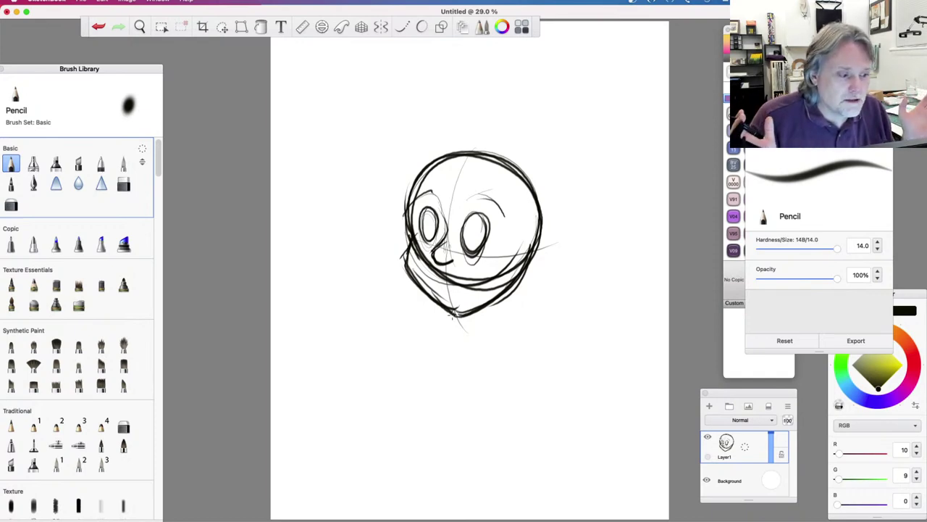
# Erase the construction lines crossing the lower face and cheeks with the Hard Eraser
pyautogui.click(123, 184)
pyautogui.moveTo(500, 277)
pyautogui.mouseDown()
pyautogui.moveTo(443, 277)
pyautogui.moveTo(414, 251)
pyautogui.moveTo(424, 279)
pyautogui.moveTo(466, 298)
pyautogui.moveTo(448, 286)
pyautogui.moveTo(504, 276)
pyautogui.moveTo(455, 262)
pyautogui.moveTo(456, 229)
pyautogui.moveTo(434, 237)
pyautogui.mouseUp()
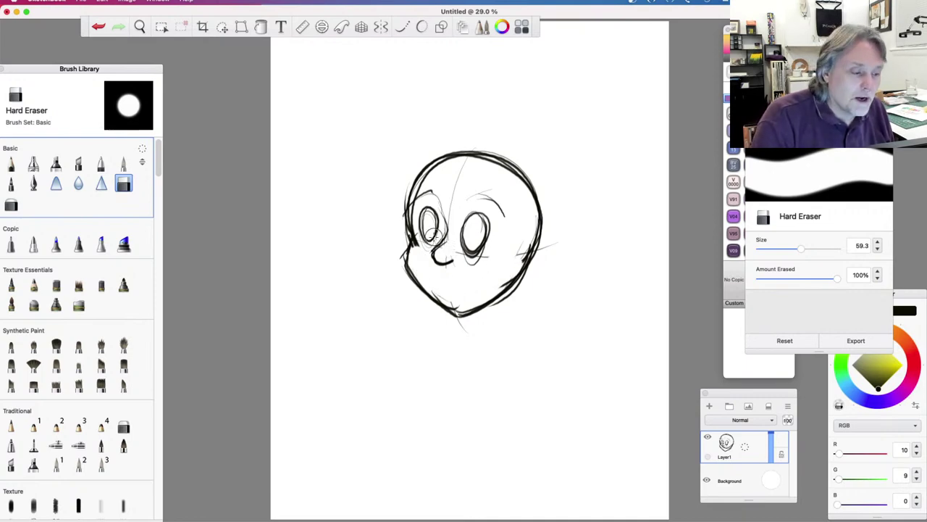
pyautogui.press('e')
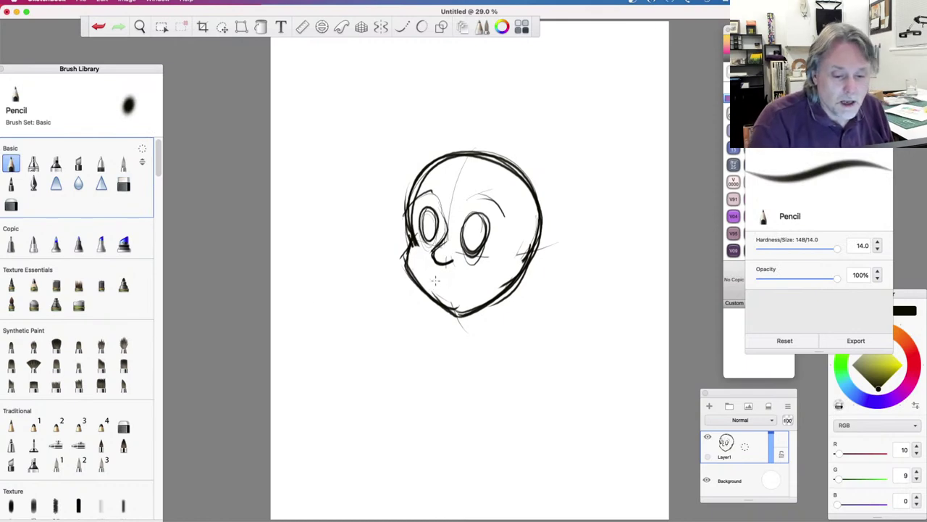
# Draw the mouth with a lower lip and chin mark in Pencil, add pupils to both eyes and thicken the eyebrows
pyautogui.moveTo(433, 279)
pyautogui.mouseDown()
pyautogui.moveTo(481, 283)
pyautogui.moveTo(428, 274)
pyautogui.moveTo(442, 280)
pyautogui.mouseUp()
pyautogui.moveTo(481, 233)
pyautogui.mouseDown()
pyautogui.moveTo(478, 248)
pyautogui.moveTo(431, 242)
pyautogui.mouseUp()
pyautogui.moveTo(474, 204)
pyautogui.mouseDown()
pyautogui.moveTo(494, 197)
pyautogui.moveTo(503, 219)
pyautogui.mouseUp()
pyautogui.moveTo(429, 203); pyautogui.dragTo(443, 187)
pyautogui.moveTo(441, 287)
pyautogui.mouseDown()
pyautogui.moveTo(461, 292)
pyautogui.moveTo(450, 306)
pyautogui.moveTo(462, 311)
pyautogui.mouseUp()
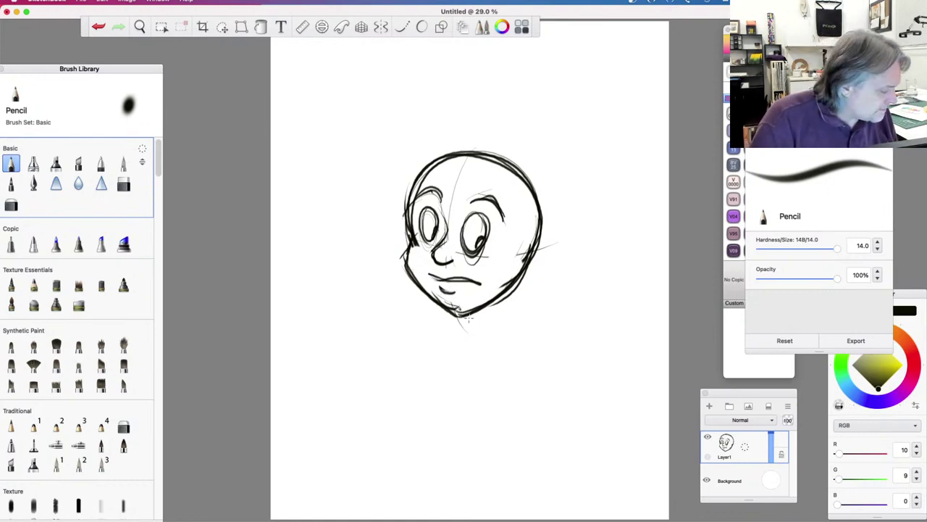
# Darken the jaw outline with the Pencil, draw the ear beside it and thicken the eyebrow nearest the ear
pyautogui.moveTo(403, 247)
pyautogui.mouseDown()
pyautogui.moveTo(415, 296)
pyautogui.moveTo(455, 305)
pyautogui.moveTo(498, 298)
pyautogui.mouseUp()
pyautogui.moveTo(528, 248)
pyautogui.mouseDown()
pyautogui.moveTo(524, 281)
pyautogui.moveTo(536, 278)
pyautogui.mouseUp()
pyautogui.moveTo(469, 199)
pyautogui.mouseDown()
pyautogui.moveTo(501, 216)
pyautogui.moveTo(491, 188)
pyautogui.moveTo(432, 194)
pyautogui.moveTo(435, 242)
pyautogui.moveTo(467, 241)
pyautogui.mouseUp()
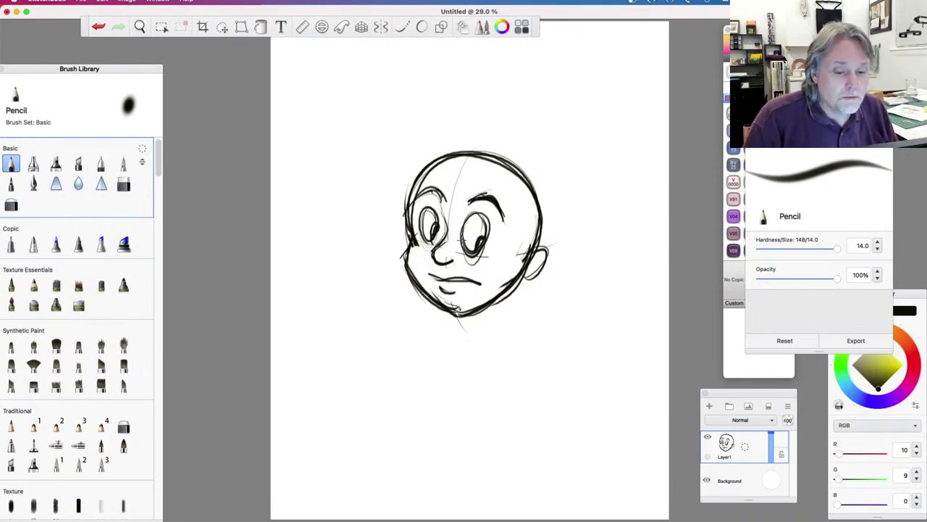
# Draw the boy's hair with a long fringe swept over the forehead, a spiky crown and a back edge reaching the ear
pyautogui.moveTo(508, 169)
pyautogui.mouseDown()
pyautogui.moveTo(459, 161)
pyautogui.moveTo(475, 171)
pyautogui.moveTo(438, 181)
pyautogui.mouseUp()
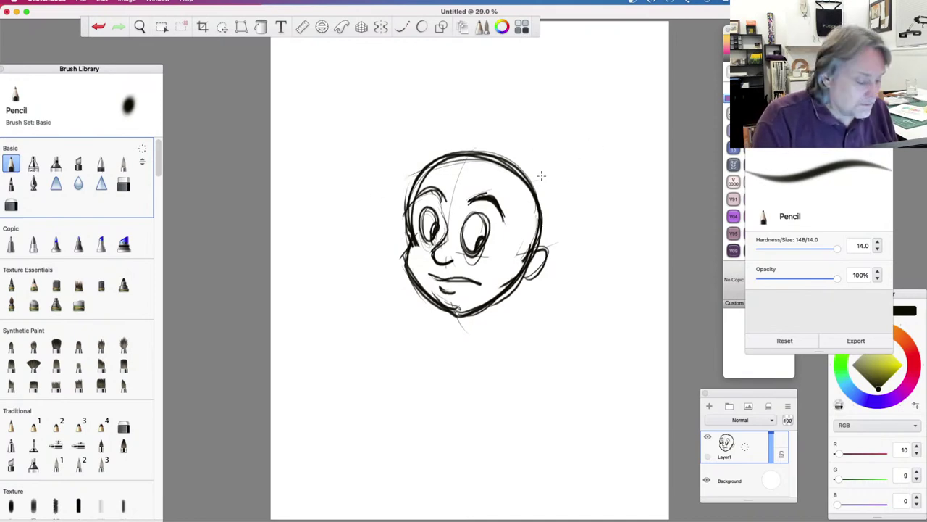
pyautogui.moveTo(570, 160)
pyautogui.mouseDown()
pyautogui.moveTo(484, 109)
pyautogui.moveTo(395, 119)
pyautogui.moveTo(406, 174)
pyautogui.moveTo(534, 183)
pyautogui.moveTo(549, 206)
pyautogui.moveTo(539, 203)
pyautogui.moveTo(545, 198)
pyautogui.moveTo(526, 250)
pyautogui.mouseUp()
pyautogui.moveTo(559, 158)
pyautogui.mouseDown()
pyautogui.moveTo(597, 154)
pyautogui.moveTo(588, 218)
pyautogui.moveTo(548, 260)
pyautogui.moveTo(509, 336)
pyautogui.moveTo(488, 348)
pyautogui.mouseUp()
# Sketch the neck and shirt collar below the jaw, and add the inner fold lines to the ear
pyautogui.moveTo(515, 297)
pyautogui.mouseDown()
pyautogui.moveTo(507, 350)
pyautogui.moveTo(492, 338)
pyautogui.moveTo(507, 364)
pyautogui.moveTo(549, 356)
pyautogui.mouseUp()
pyautogui.moveTo(493, 335); pyautogui.dragTo(448, 367)
pyautogui.moveTo(507, 352); pyautogui.dragTo(469, 369)
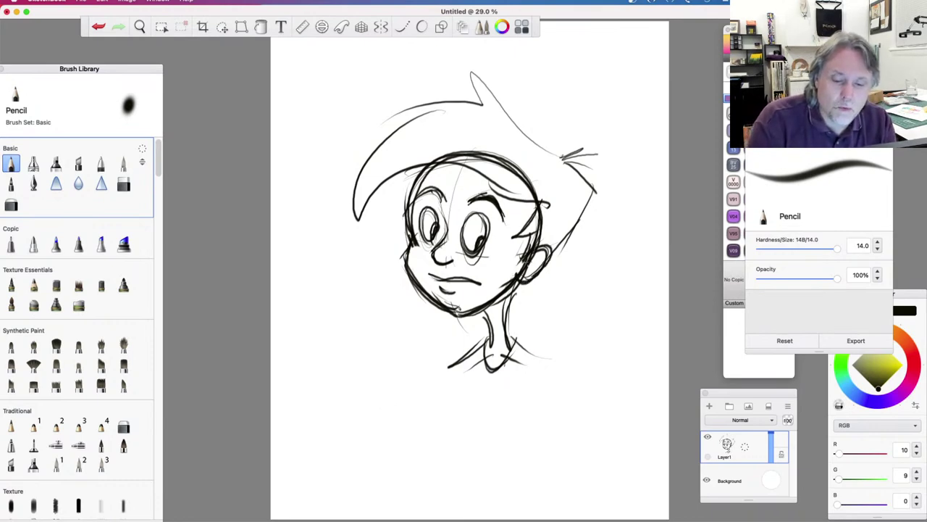
pyautogui.moveTo(542, 255); pyautogui.dragTo(526, 270)
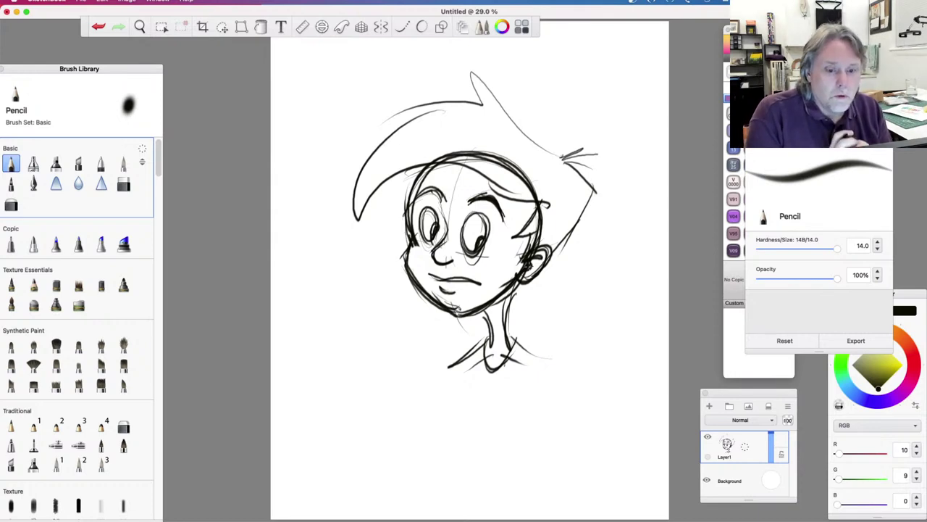
# Erase the skull outline showing through the hair with the Hard Eraser
pyautogui.click(124, 184)
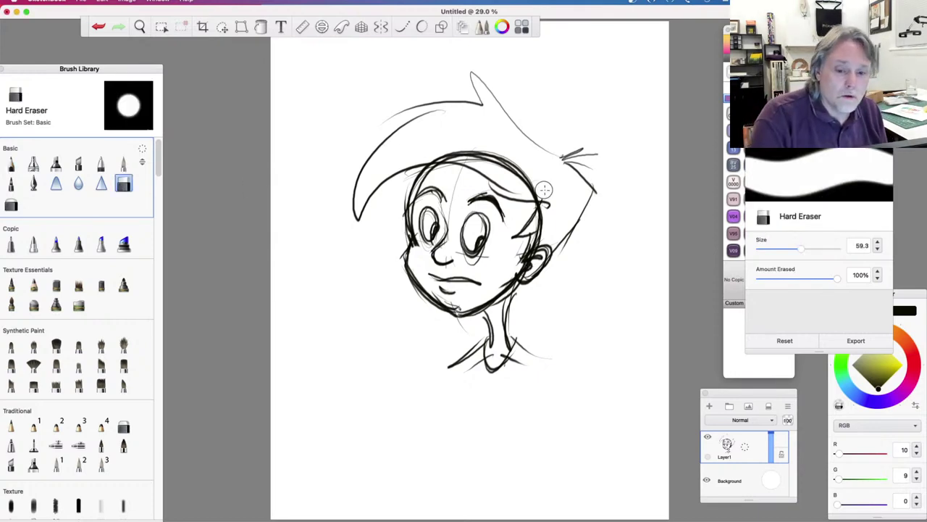
pyautogui.moveTo(541, 189)
pyautogui.mouseDown()
pyautogui.moveTo(513, 168)
pyautogui.moveTo(435, 152)
pyautogui.moveTo(517, 169)
pyautogui.mouseUp()
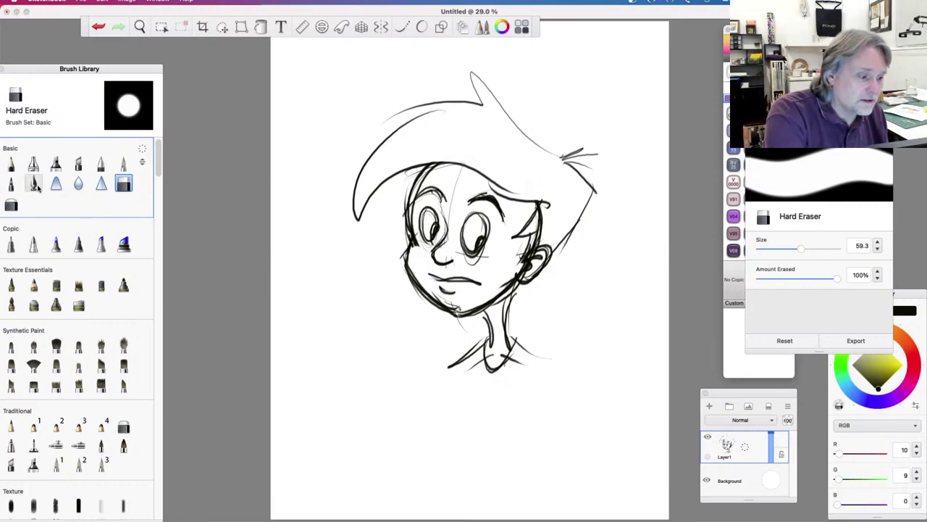
# Darken the back edge of the hair with the Pencil and erase the vertical guideline from the forehead
pyautogui.press('e')
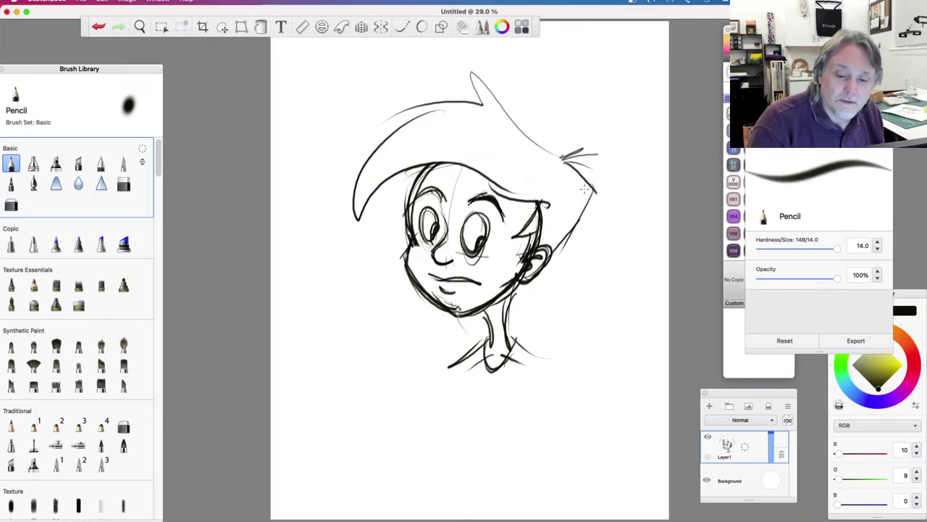
pyautogui.moveTo(567, 164)
pyautogui.mouseDown()
pyautogui.moveTo(604, 194)
pyautogui.moveTo(575, 174)
pyautogui.moveTo(572, 226)
pyautogui.moveTo(584, 199)
pyautogui.moveTo(545, 269)
pyautogui.moveTo(554, 241)
pyautogui.moveTo(508, 297)
pyautogui.moveTo(503, 344)
pyautogui.mouseUp()
pyautogui.moveTo(513, 300); pyautogui.dragTo(506, 348)
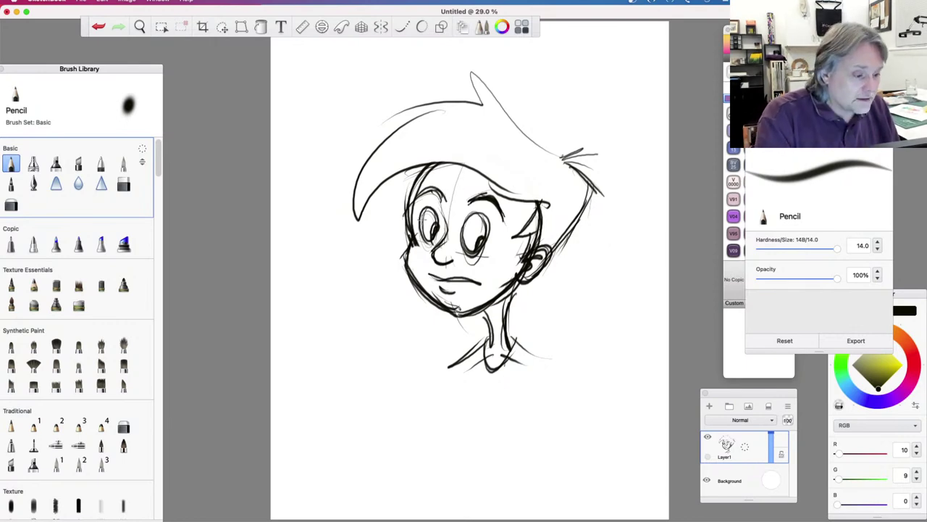
pyautogui.press('e')
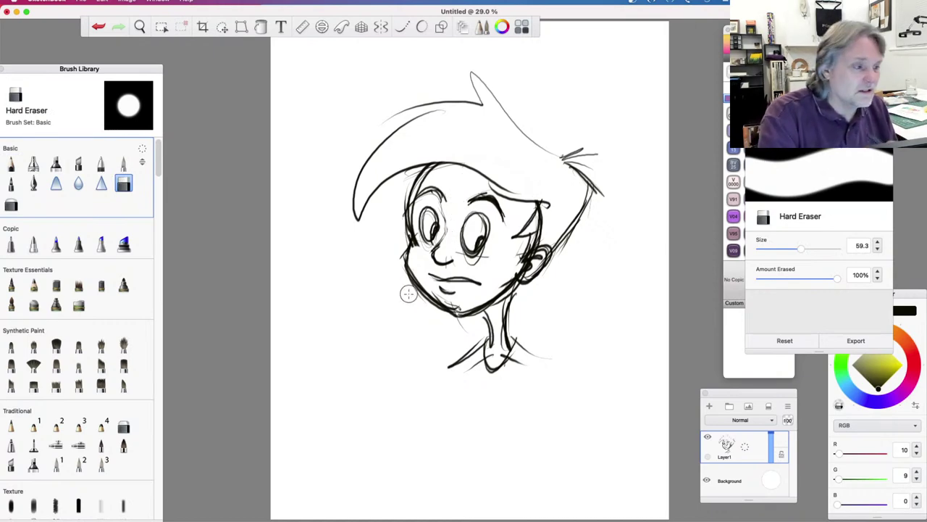
# Leave the finished boy's head and start a new blank drawing
pyautogui.click(102, 2)
pyautogui.moveTo(48, 2)
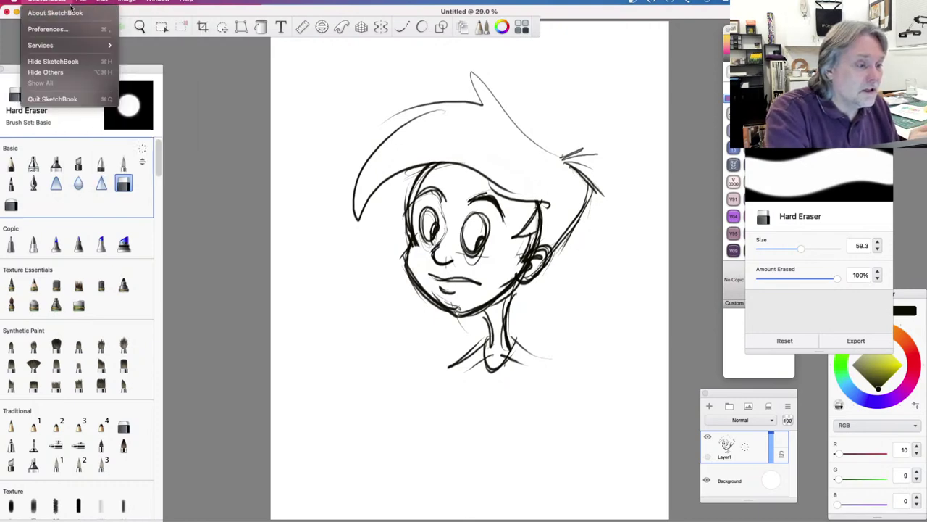
pyautogui.moveTo(81, 2)
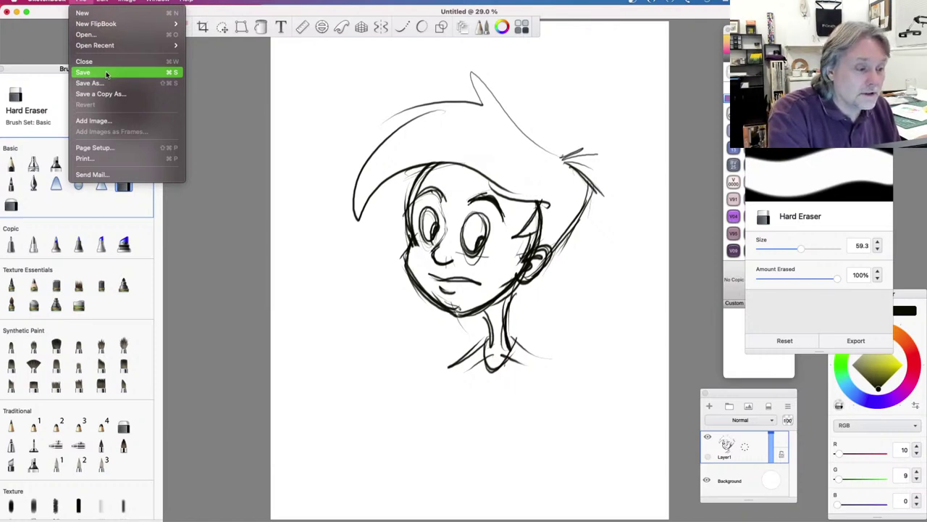
pyautogui.click(210, 64)
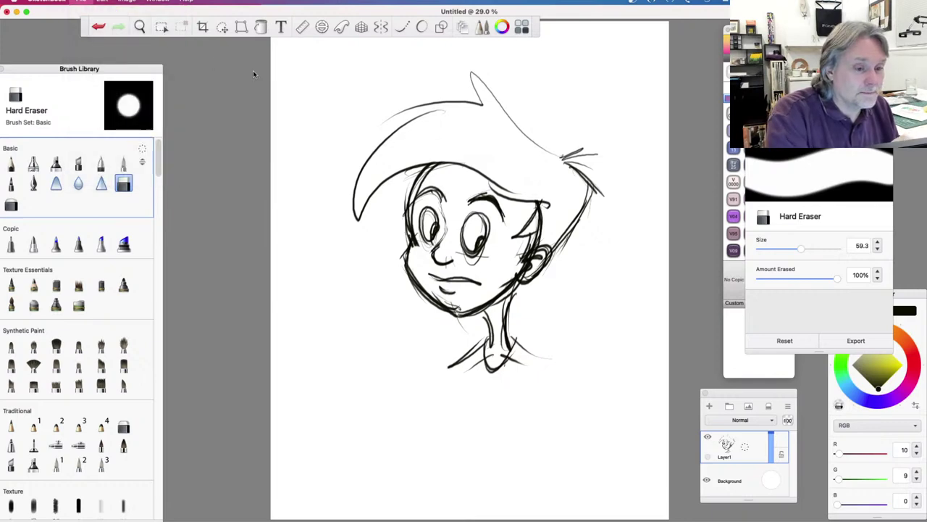
pyautogui.click(502, 213)
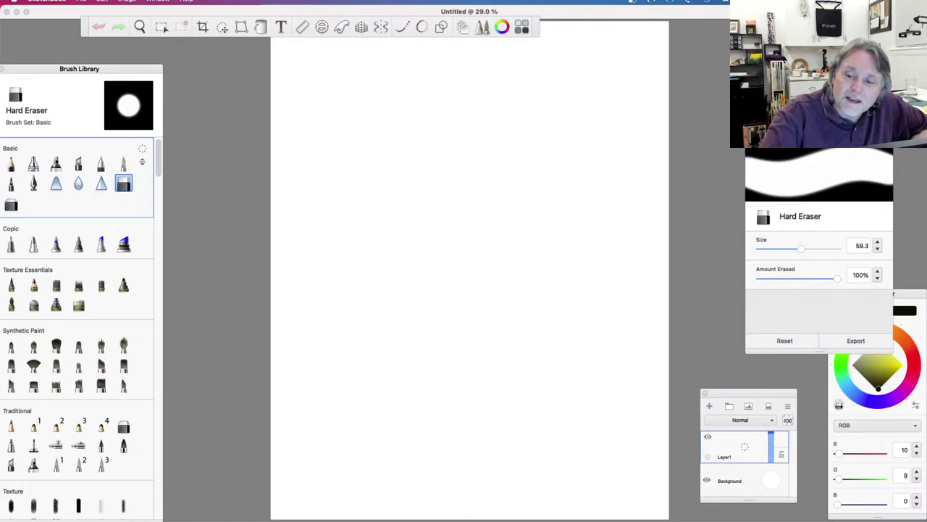
# Rearrange the floating brush properties, Color Editor and layer windows so the colour and layer controls are uncovered
pyautogui.moveTo(819, 136)
pyautogui.mouseDown()
pyautogui.moveTo(761, 110)
pyautogui.moveTo(778, 61)
pyautogui.mouseUp()
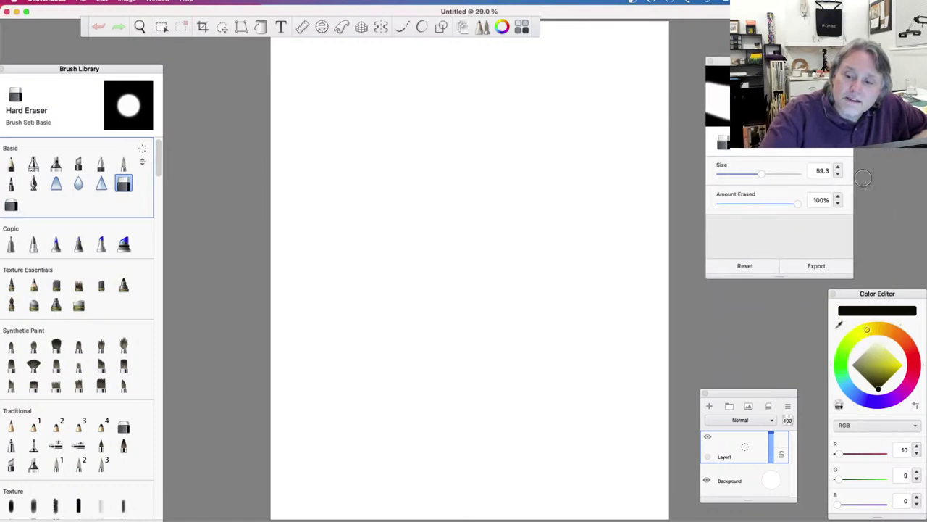
pyautogui.moveTo(886, 297); pyautogui.dragTo(884, 261)
pyautogui.moveTo(762, 391); pyautogui.dragTo(773, 381)
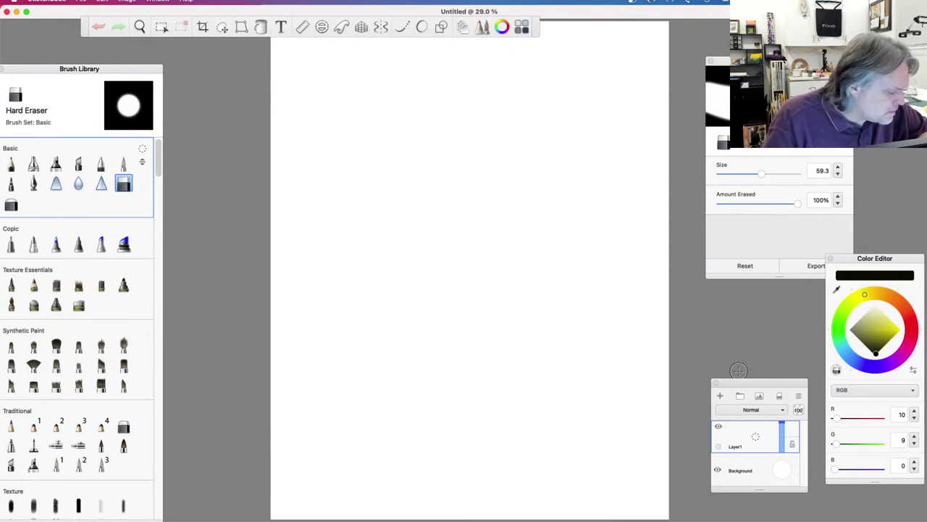
# Sketch a round skull with the Pencil and extend a long, downward-pointing animal muzzle from it
pyautogui.click(11, 164)
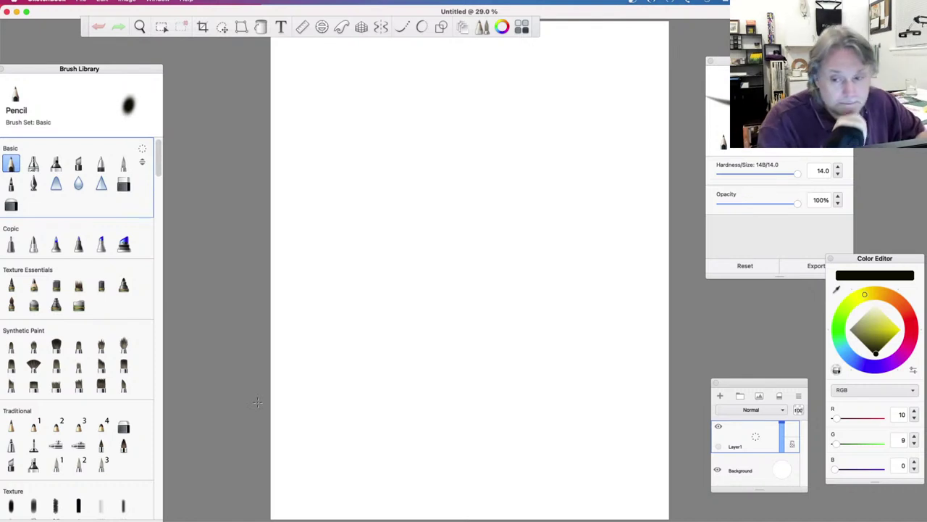
pyautogui.moveTo(545, 221)
pyautogui.mouseDown()
pyautogui.moveTo(502, 254)
pyautogui.moveTo(513, 150)
pyautogui.moveTo(443, 250)
pyautogui.moveTo(534, 174)
pyautogui.moveTo(418, 254)
pyautogui.mouseUp()
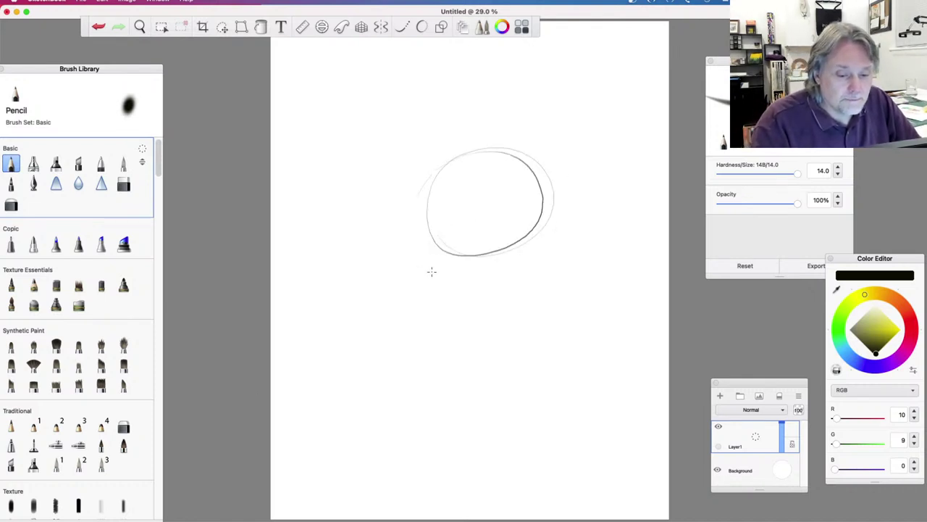
pyautogui.moveTo(421, 219)
pyautogui.mouseDown()
pyautogui.moveTo(377, 261)
pyautogui.moveTo(431, 214)
pyautogui.moveTo(381, 248)
pyautogui.moveTo(394, 285)
pyautogui.moveTo(461, 290)
pyautogui.moveTo(526, 248)
pyautogui.moveTo(547, 220)
pyautogui.moveTo(476, 274)
pyautogui.moveTo(510, 249)
pyautogui.moveTo(413, 292)
pyautogui.moveTo(427, 295)
pyautogui.moveTo(379, 266)
pyautogui.moveTo(448, 196)
pyautogui.moveTo(427, 206)
pyautogui.mouseUp()
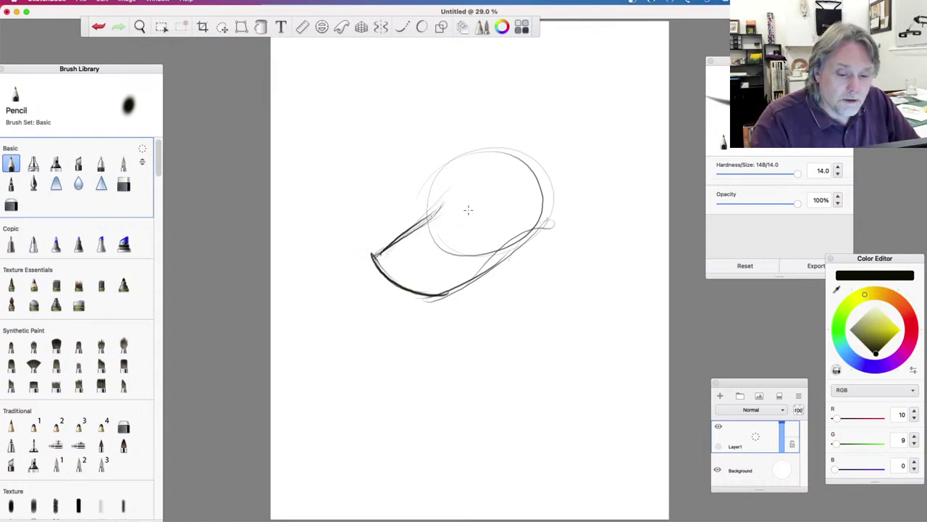
# Draw two oval eyes with pupils and brow lines where the muzzle meets the skull, plus a faint cheek guideline
pyautogui.moveTo(457, 179)
pyautogui.mouseDown()
pyautogui.moveTo(464, 206)
pyautogui.moveTo(459, 190)
pyautogui.mouseUp()
pyautogui.moveTo(433, 218)
pyautogui.mouseDown()
pyautogui.moveTo(437, 196)
pyautogui.moveTo(481, 156)
pyautogui.moveTo(501, 181)
pyautogui.moveTo(471, 179)
pyautogui.moveTo(419, 196)
pyautogui.moveTo(438, 215)
pyautogui.moveTo(419, 225)
pyautogui.mouseUp()
pyautogui.moveTo(495, 191); pyautogui.dragTo(512, 193)
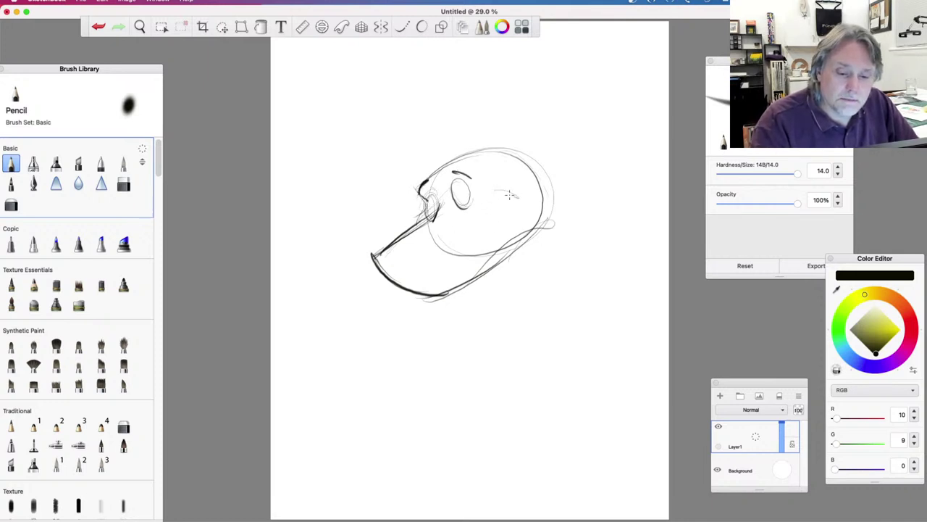
pyautogui.moveTo(455, 184)
pyautogui.mouseDown()
pyautogui.moveTo(470, 206)
pyautogui.moveTo(427, 219)
pyautogui.mouseUp()
pyautogui.moveTo(461, 193)
pyautogui.mouseDown()
pyautogui.moveTo(422, 223)
pyautogui.moveTo(439, 201)
pyautogui.mouseUp()
# Draw a large rounded nose with a nostril at the muzzle tip and reinforce the muzzle's underside
pyautogui.moveTo(403, 237)
pyautogui.mouseDown()
pyautogui.moveTo(369, 263)
pyautogui.moveTo(410, 287)
pyautogui.moveTo(392, 240)
pyautogui.moveTo(366, 261)
pyautogui.moveTo(370, 268)
pyautogui.moveTo(397, 241)
pyautogui.moveTo(362, 274)
pyautogui.moveTo(400, 267)
pyautogui.moveTo(403, 246)
pyautogui.moveTo(406, 282)
pyautogui.moveTo(384, 272)
pyautogui.mouseUp()
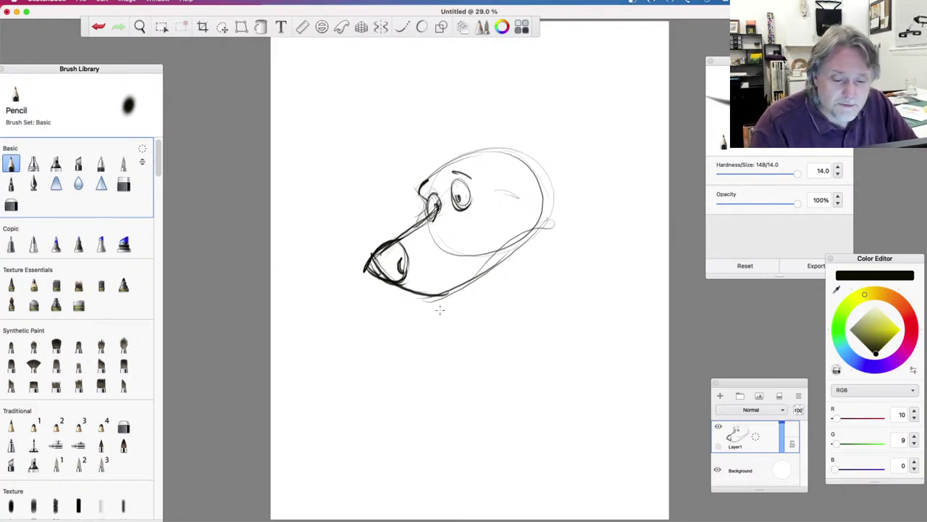
pyautogui.moveTo(419, 294)
pyautogui.mouseDown()
pyautogui.moveTo(434, 299)
pyautogui.moveTo(380, 284)
pyautogui.moveTo(421, 294)
pyautogui.moveTo(446, 281)
pyautogui.mouseUp()
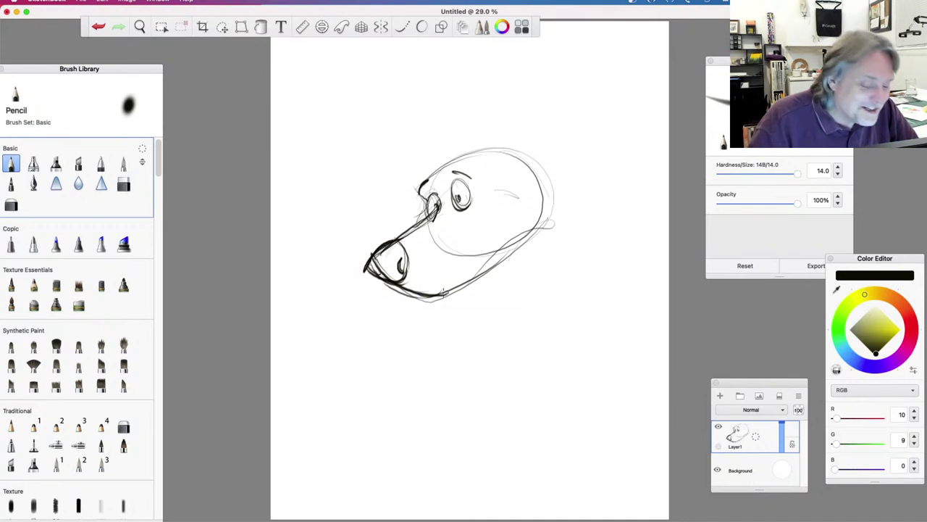
# Draw the wide open grinning mouth running back from the muzzle, with a cheek crease above its corner
pyautogui.moveTo(395, 287)
pyautogui.mouseDown()
pyautogui.moveTo(420, 297)
pyautogui.moveTo(451, 286)
pyautogui.moveTo(487, 220)
pyautogui.moveTo(542, 233)
pyautogui.moveTo(481, 286)
pyautogui.moveTo(507, 248)
pyautogui.mouseUp()
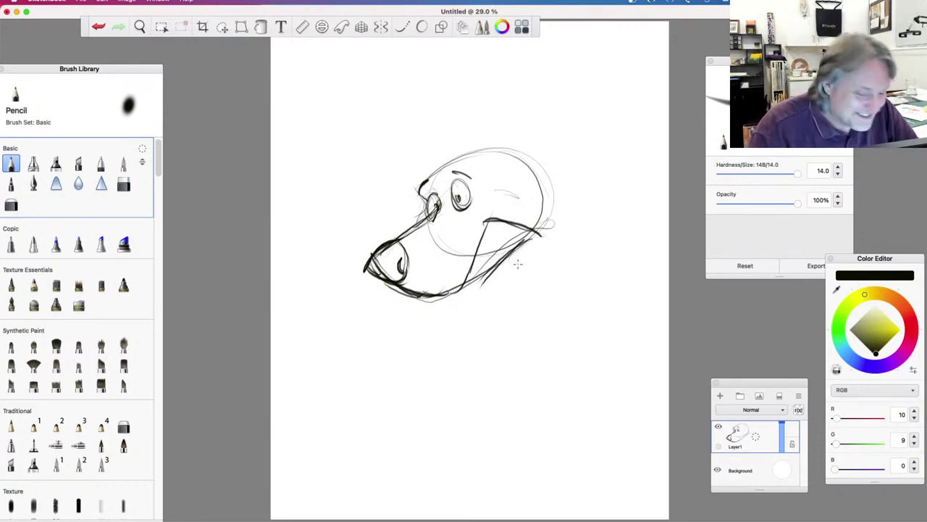
pyautogui.moveTo(523, 236); pyautogui.dragTo(468, 303)
pyautogui.moveTo(472, 233)
pyautogui.mouseDown()
pyautogui.moveTo(483, 210)
pyautogui.moveTo(499, 207)
pyautogui.moveTo(466, 213)
pyautogui.moveTo(490, 187)
pyautogui.mouseUp()
pyautogui.moveTo(543, 237); pyautogui.dragTo(471, 297)
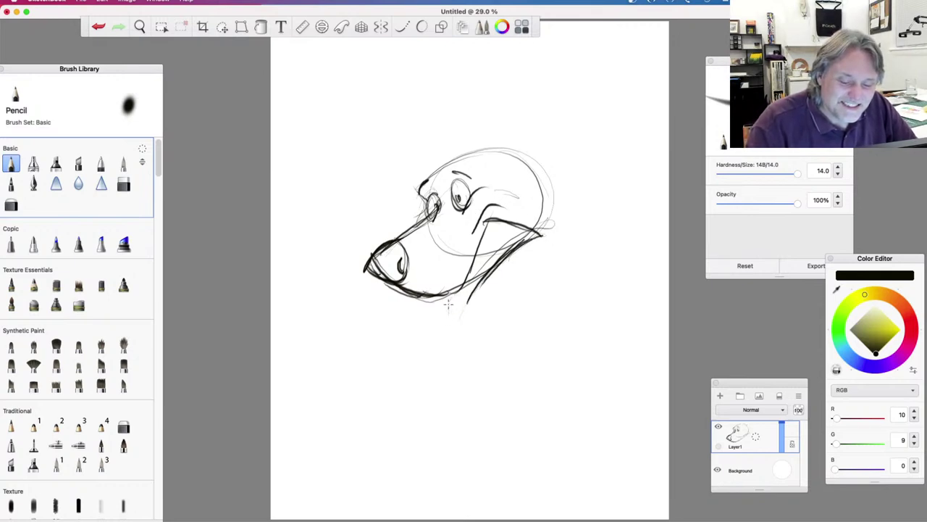
pyautogui.moveTo(470, 288)
pyautogui.mouseDown()
pyautogui.moveTo(457, 298)
pyautogui.moveTo(466, 297)
pyautogui.mouseUp()
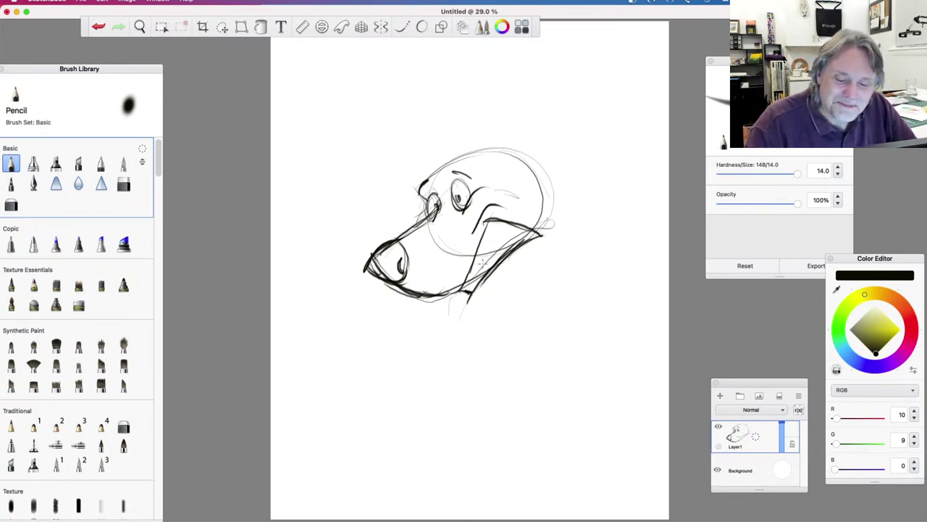
pyautogui.moveTo(520, 226); pyautogui.dragTo(532, 235)
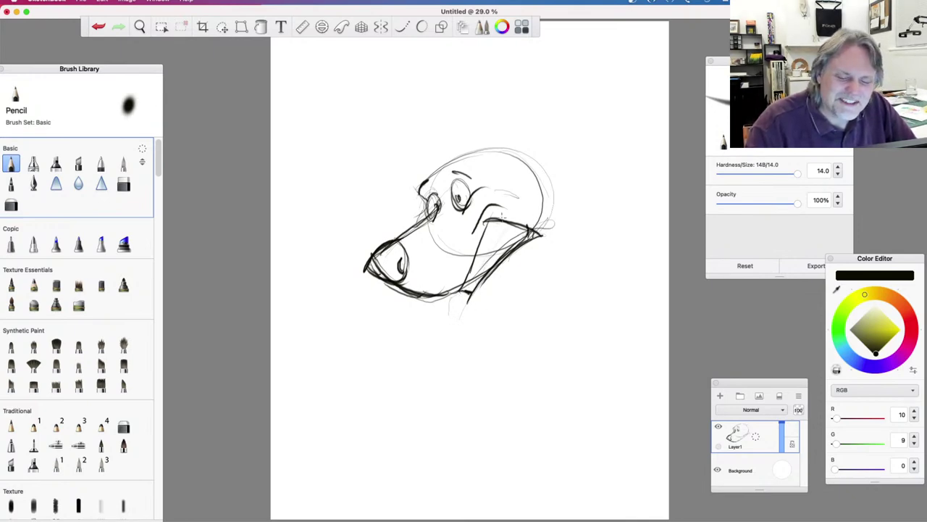
# Draw the lower jaw and cheek contour around the mouth, and add fur tufts at the back of the head
pyautogui.moveTo(478, 286)
pyautogui.mouseDown()
pyautogui.moveTo(452, 308)
pyautogui.moveTo(465, 316)
pyautogui.moveTo(500, 292)
pyautogui.mouseUp()
pyautogui.moveTo(510, 261); pyautogui.dragTo(500, 297)
pyautogui.moveTo(523, 254); pyautogui.dragTo(552, 218)
pyautogui.moveTo(508, 169)
pyautogui.mouseDown()
pyautogui.moveTo(577, 154)
pyautogui.moveTo(574, 211)
pyautogui.mouseUp()
pyautogui.moveTo(534, 161)
pyautogui.mouseDown()
pyautogui.moveTo(537, 127)
pyautogui.moveTo(478, 73)
pyautogui.moveTo(450, 102)
pyautogui.moveTo(477, 147)
pyautogui.moveTo(501, 161)
pyautogui.mouseUp()
# Draw two pointed ears, a tall one on top of the head and a smaller one behind the brow, and darken their outlines
pyautogui.moveTo(499, 109); pyautogui.dragTo(517, 165)
pyautogui.moveTo(472, 86); pyautogui.dragTo(507, 114)
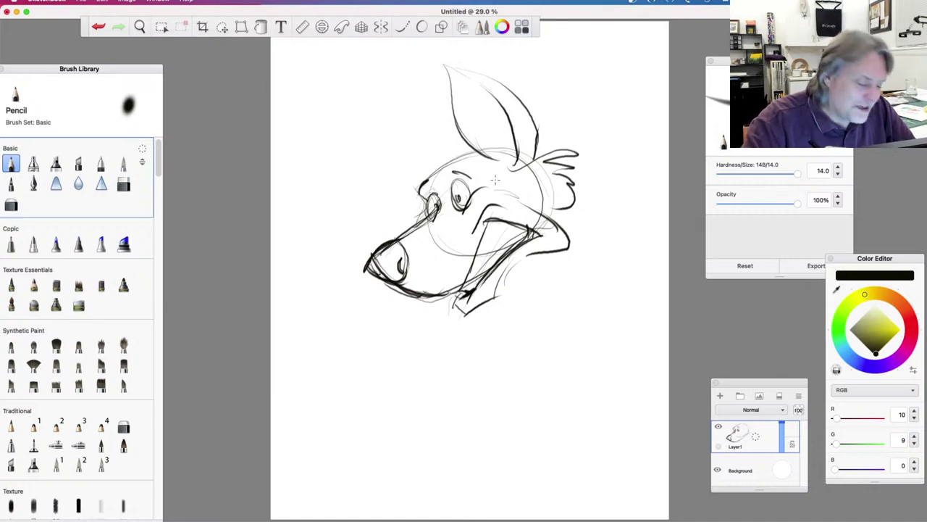
pyautogui.moveTo(507, 176)
pyautogui.mouseDown()
pyautogui.moveTo(458, 146)
pyautogui.moveTo(450, 95)
pyautogui.moveTo(454, 109)
pyautogui.mouseUp()
pyautogui.moveTo(446, 63); pyautogui.dragTo(536, 123)
pyautogui.moveTo(475, 81); pyautogui.dragTo(516, 139)
pyautogui.moveTo(435, 165)
pyautogui.mouseDown()
pyautogui.moveTo(396, 141)
pyautogui.moveTo(410, 151)
pyautogui.moveTo(343, 139)
pyautogui.moveTo(394, 190)
pyautogui.moveTo(396, 171)
pyautogui.moveTo(351, 143)
pyautogui.mouseUp()
pyautogui.moveTo(414, 154)
pyautogui.mouseDown()
pyautogui.moveTo(391, 143)
pyautogui.moveTo(348, 140)
pyautogui.mouseUp()
pyautogui.moveTo(348, 139)
pyautogui.mouseDown()
pyautogui.moveTo(403, 202)
pyautogui.moveTo(459, 190)
pyautogui.moveTo(469, 205)
pyautogui.mouseUp()
# Fill both eyebrows and the nostril solid black, and lightly mark the inside of the mouth
pyautogui.moveTo(450, 165)
pyautogui.mouseDown()
pyautogui.moveTo(468, 176)
pyautogui.moveTo(453, 165)
pyautogui.moveTo(465, 174)
pyautogui.moveTo(421, 187)
pyautogui.moveTo(425, 177)
pyautogui.moveTo(420, 190)
pyautogui.moveTo(424, 171)
pyautogui.moveTo(419, 194)
pyautogui.mouseUp()
pyautogui.moveTo(463, 174)
pyautogui.mouseDown()
pyautogui.moveTo(444, 165)
pyautogui.moveTo(474, 181)
pyautogui.mouseUp()
pyautogui.moveTo(436, 210)
pyautogui.mouseDown()
pyautogui.moveTo(458, 200)
pyautogui.moveTo(460, 184)
pyautogui.moveTo(456, 203)
pyautogui.moveTo(429, 210)
pyautogui.moveTo(428, 187)
pyautogui.mouseUp()
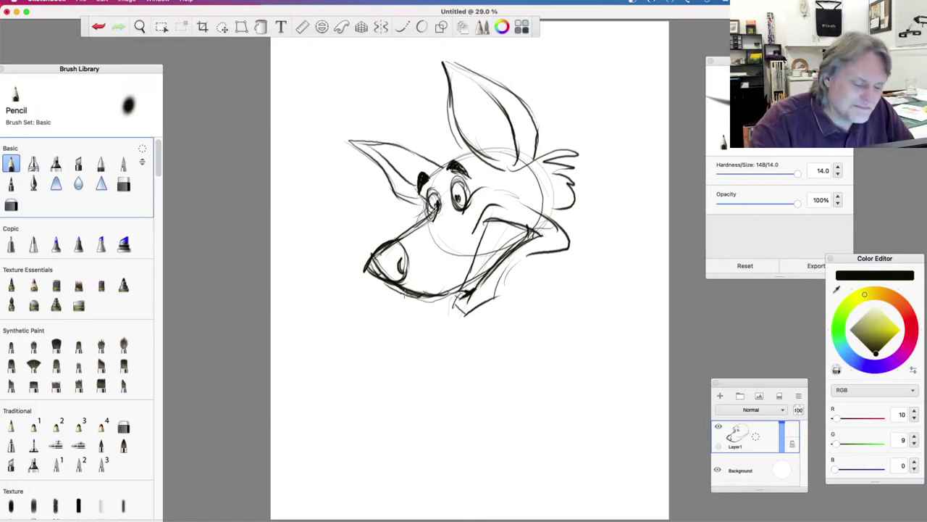
pyautogui.moveTo(386, 264)
pyautogui.mouseDown()
pyautogui.moveTo(395, 257)
pyautogui.moveTo(405, 269)
pyautogui.moveTo(409, 261)
pyautogui.moveTo(381, 274)
pyautogui.moveTo(373, 265)
pyautogui.mouseUp()
pyautogui.moveTo(476, 290)
pyautogui.mouseDown()
pyautogui.moveTo(471, 267)
pyautogui.moveTo(485, 246)
pyautogui.mouseUp()
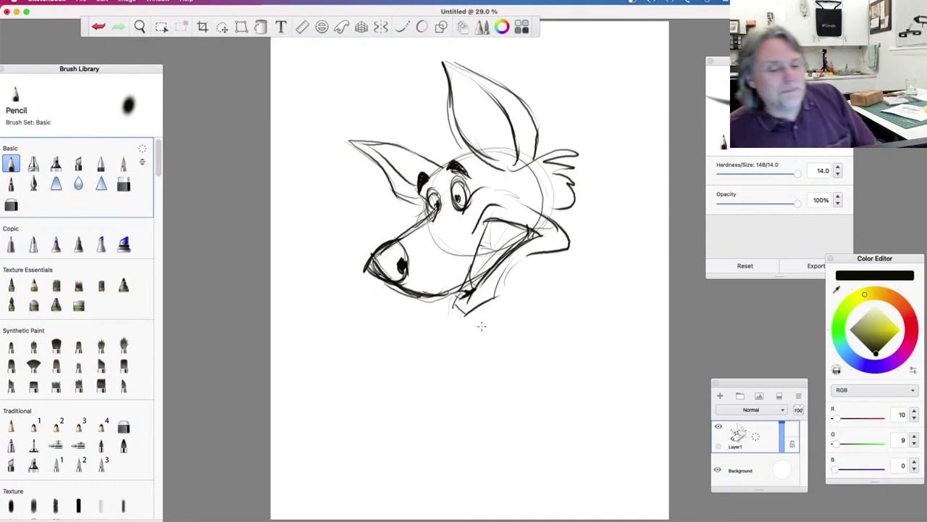
# Erase the construction lines inside the mouth with the Hard Eraser and redraw the mouth outline darker with the Pencil
pyautogui.click(124, 184)
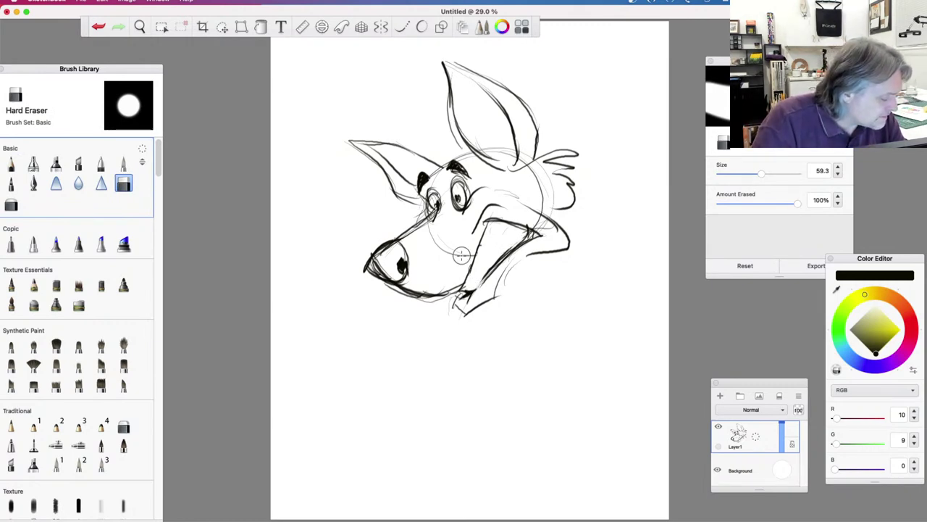
pyautogui.click(11, 164)
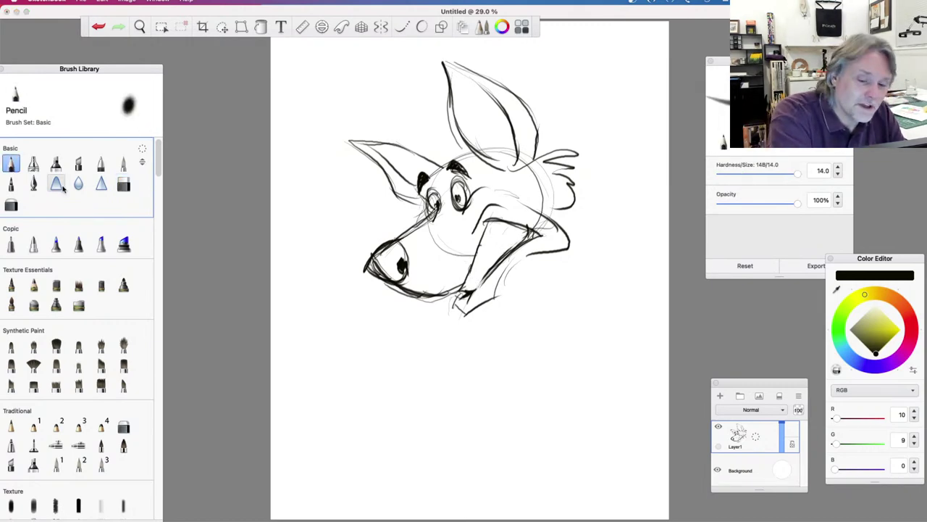
pyautogui.moveTo(463, 290)
pyautogui.mouseDown()
pyautogui.moveTo(478, 229)
pyautogui.moveTo(505, 227)
pyautogui.moveTo(480, 234)
pyautogui.mouseUp()
pyautogui.moveTo(535, 227); pyautogui.dragTo(543, 236)
pyautogui.moveTo(505, 268)
pyautogui.mouseDown()
pyautogui.moveTo(462, 300)
pyautogui.moveTo(477, 282)
pyautogui.mouseUp()
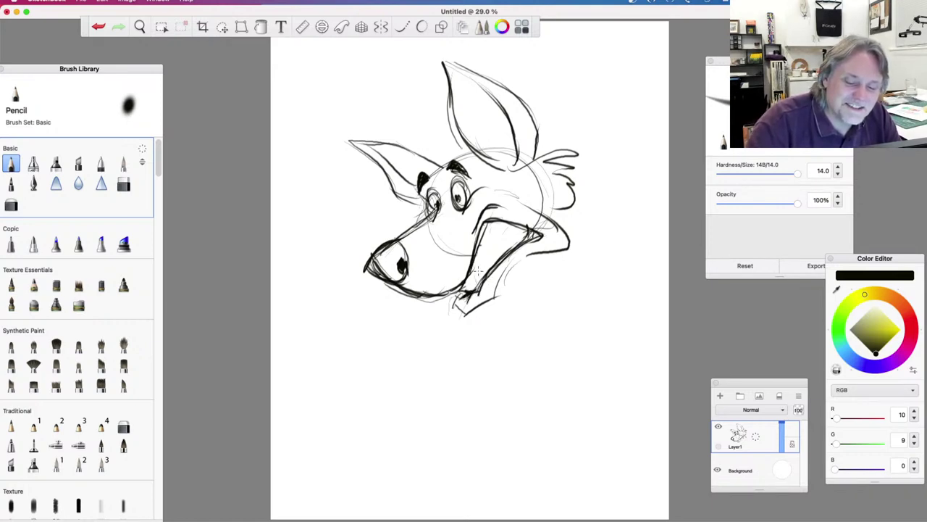
# Draw a row of large, rounded teeth inside the open mouth, getting smaller towards the chin
pyautogui.moveTo(484, 246)
pyautogui.mouseDown()
pyautogui.moveTo(502, 248)
pyautogui.moveTo(500, 227)
pyautogui.moveTo(524, 238)
pyautogui.moveTo(488, 226)
pyautogui.moveTo(484, 268)
pyautogui.moveTo(522, 237)
pyautogui.moveTo(484, 271)
pyautogui.moveTo(478, 245)
pyautogui.moveTo(494, 264)
pyautogui.mouseUp()
pyautogui.moveTo(504, 225); pyautogui.dragTo(478, 275)
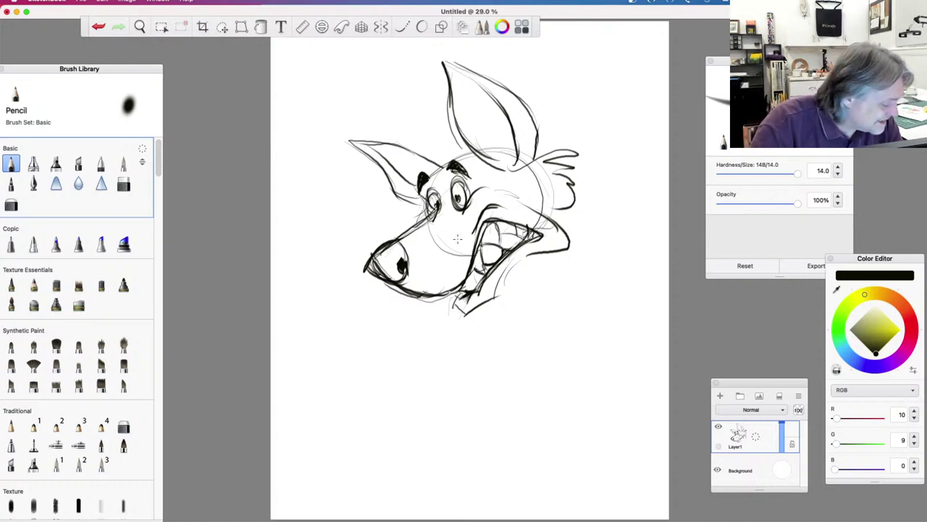
pyautogui.moveTo(478, 274); pyautogui.dragTo(464, 294)
# Fill the mouth corner black and thicken the lip line and the underside of the muzzle
pyautogui.moveTo(517, 238)
pyautogui.mouseDown()
pyautogui.moveTo(536, 239)
pyautogui.moveTo(496, 223)
pyautogui.moveTo(480, 229)
pyautogui.mouseUp()
pyautogui.moveTo(536, 236); pyautogui.dragTo(497, 268)
pyautogui.moveTo(501, 217); pyautogui.dragTo(480, 228)
pyautogui.moveTo(473, 259)
pyautogui.mouseDown()
pyautogui.moveTo(440, 296)
pyautogui.moveTo(391, 284)
pyautogui.mouseUp()
pyautogui.moveTo(435, 307)
pyautogui.mouseDown()
pyautogui.moveTo(391, 283)
pyautogui.moveTo(423, 295)
pyautogui.mouseUp()
pyautogui.press('super+z')
pyautogui.press('super+z')
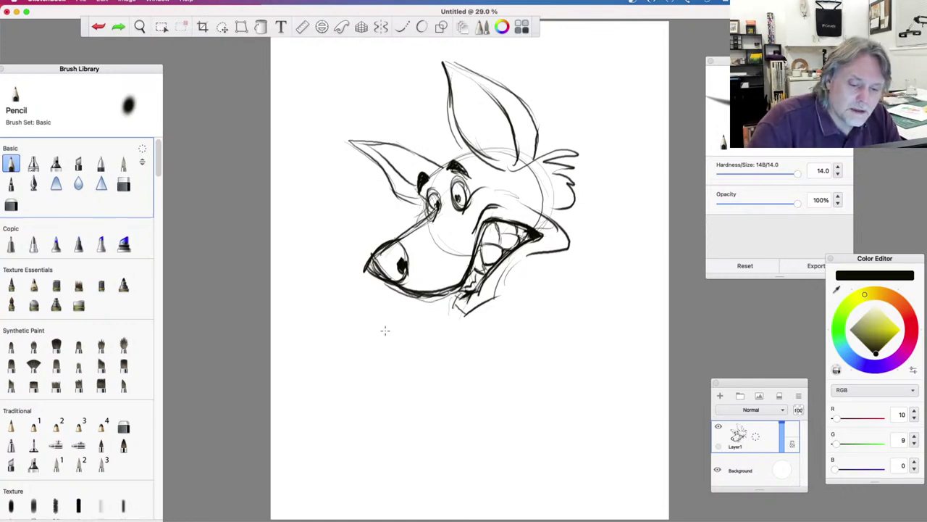
# Darken the lower muzzle line and add small whisker dots on the side of the muzzle
pyautogui.moveTo(405, 289); pyautogui.dragTo(435, 297)
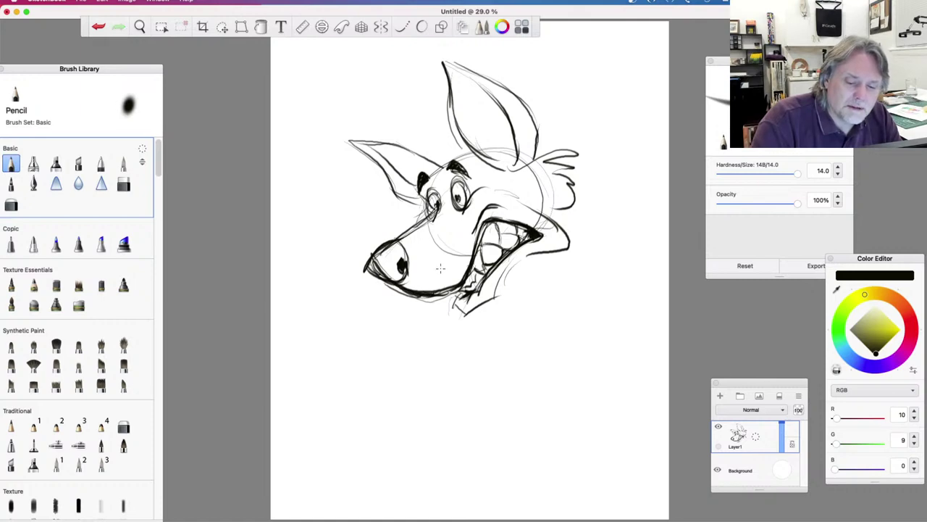
pyautogui.click(434, 276)
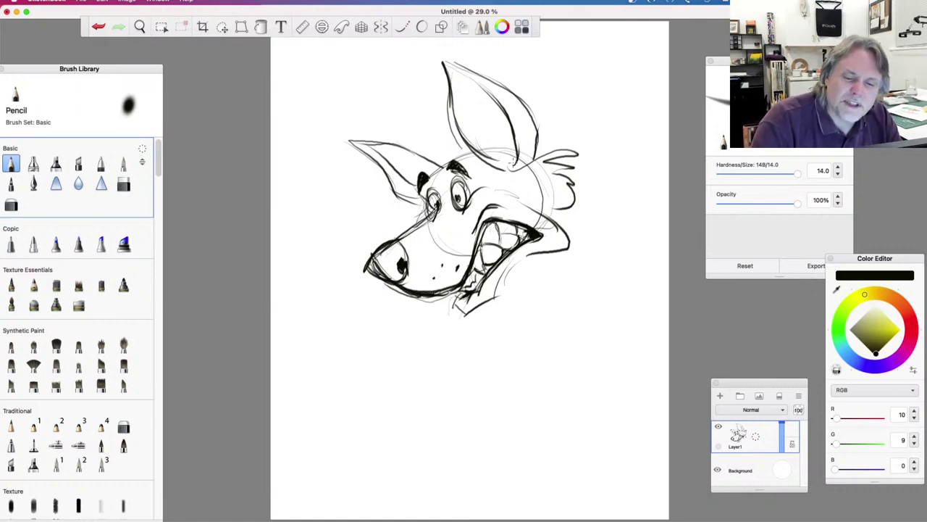
pyautogui.moveTo(506, 154); pyautogui.dragTo(497, 116)
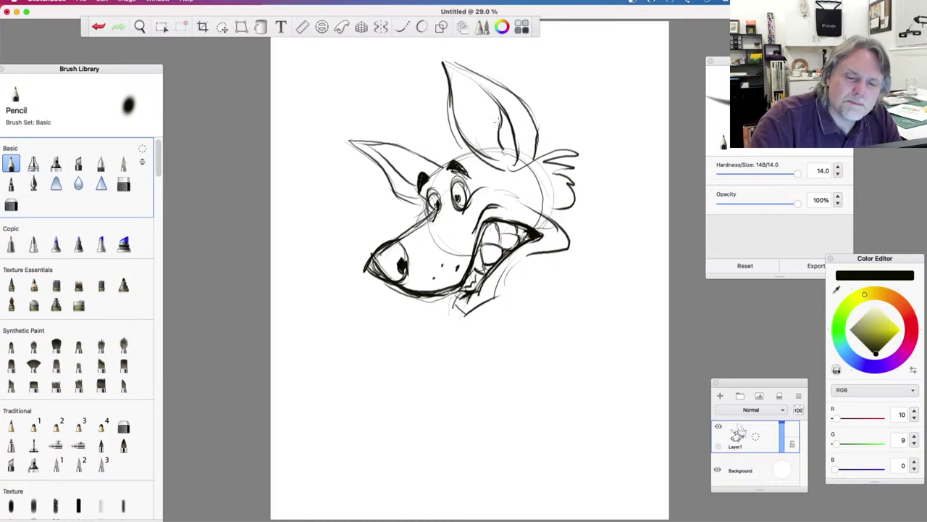
pyautogui.press('super+z')
pyautogui.press('super+z')
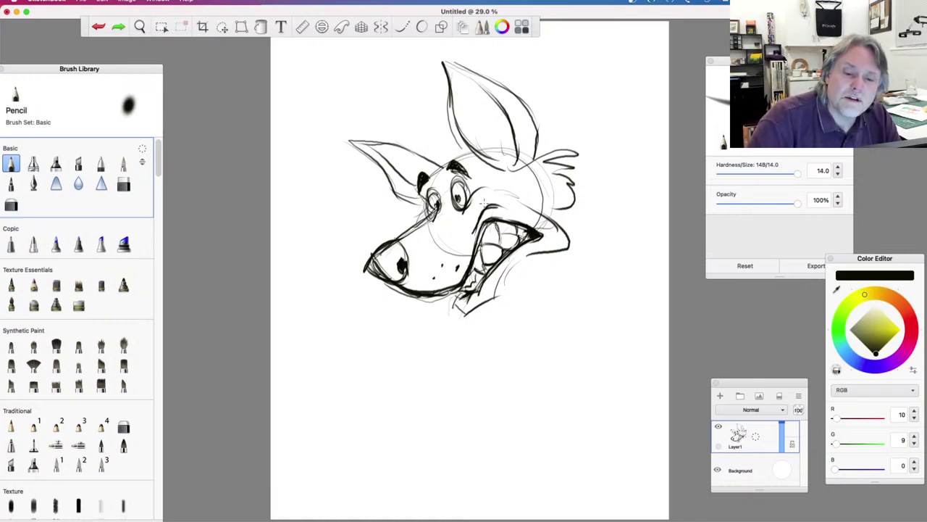
pyautogui.moveTo(513, 115); pyautogui.dragTo(511, 163)
pyautogui.press('super+z')
# Erase the inner fold line of the large ear and redraw it with the Pencil, adding a small tuft at the tip and shading at the base
pyautogui.press('e')
pyautogui.moveTo(476, 86)
pyautogui.mouseDown()
pyautogui.moveTo(511, 151)
pyautogui.moveTo(484, 148)
pyautogui.moveTo(490, 141)
pyautogui.mouseUp()
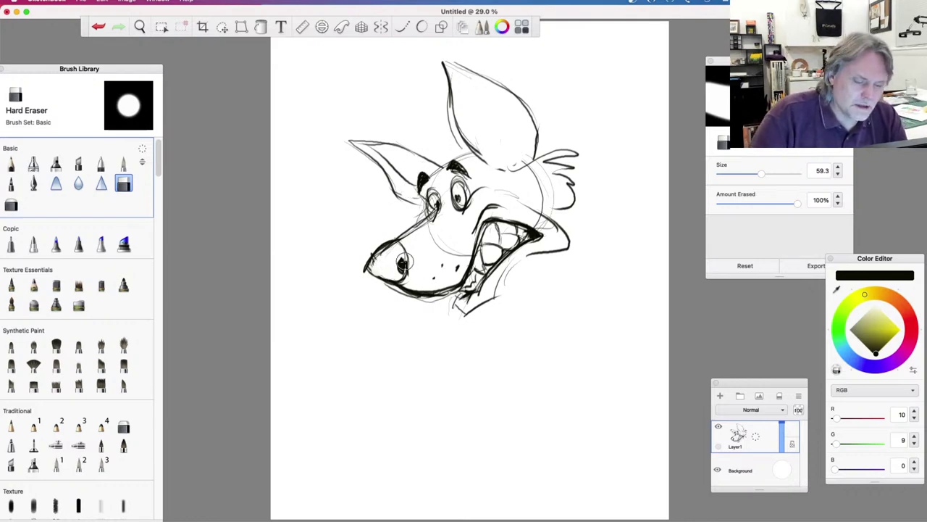
pyautogui.click(11, 164)
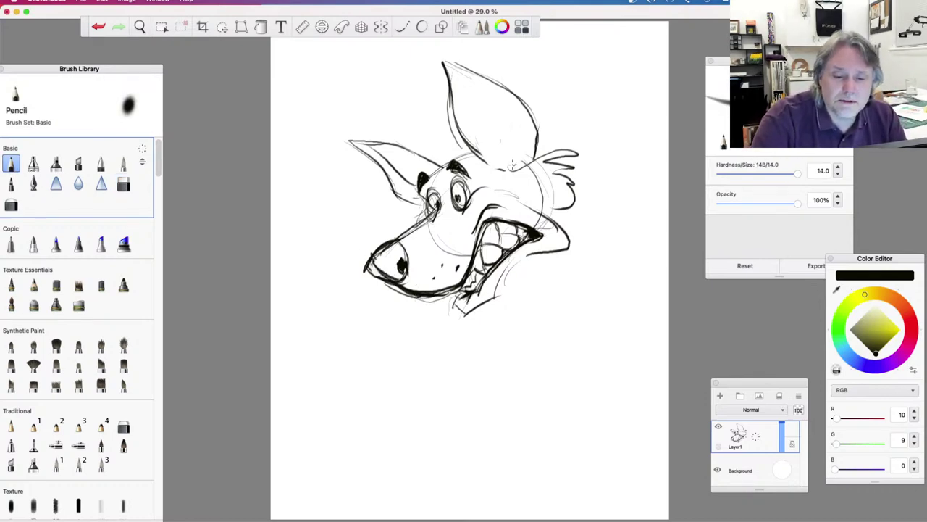
pyautogui.moveTo(513, 163)
pyautogui.mouseDown()
pyautogui.moveTo(492, 93)
pyautogui.moveTo(430, 55)
pyautogui.moveTo(444, 66)
pyautogui.mouseUp()
pyautogui.moveTo(510, 158)
pyautogui.mouseDown()
pyautogui.moveTo(471, 135)
pyautogui.moveTo(493, 78)
pyautogui.mouseUp()
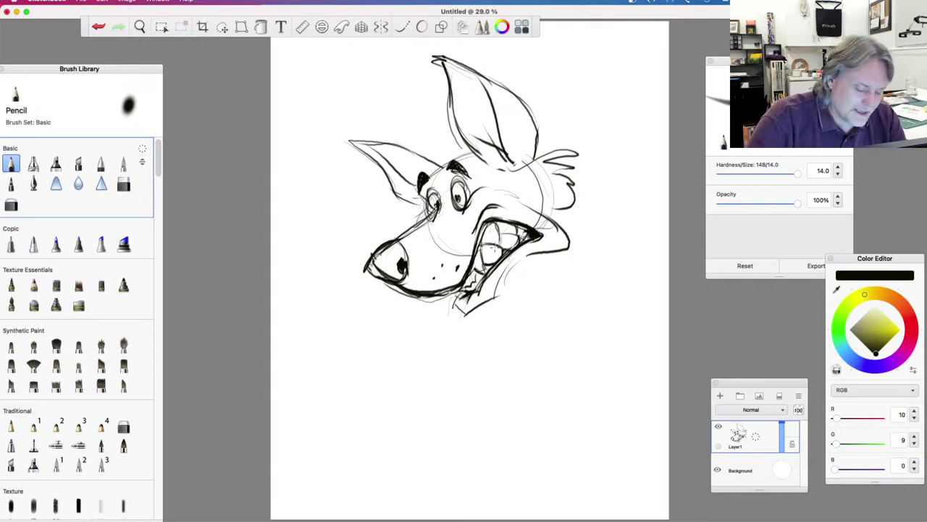
pyautogui.moveTo(503, 156)
pyautogui.mouseDown()
pyautogui.moveTo(484, 119)
pyautogui.moveTo(481, 133)
pyautogui.mouseUp()
# Darken the far ear's lower edge, the muzzle bridge below the eye and the underside of the jaw
pyautogui.moveTo(419, 198); pyautogui.dragTo(357, 140)
pyautogui.moveTo(429, 208); pyautogui.dragTo(410, 225)
pyautogui.moveTo(489, 299); pyautogui.dragTo(499, 284)
# Sketch the neck, chest and shoulder below the head with long curved strokes, and a jagged line for the furry back
pyautogui.moveTo(538, 250)
pyautogui.mouseDown()
pyautogui.moveTo(503, 292)
pyautogui.moveTo(524, 280)
pyautogui.moveTo(542, 346)
pyautogui.mouseUp()
pyautogui.moveTo(580, 178); pyautogui.dragTo(642, 241)
pyautogui.moveTo(613, 212); pyautogui.dragTo(642, 241)
pyautogui.moveTo(631, 246)
pyautogui.mouseDown()
pyautogui.moveTo(583, 335)
pyautogui.moveTo(523, 371)
pyautogui.mouseUp()
pyautogui.moveTo(538, 335); pyautogui.dragTo(478, 417)
pyautogui.moveTo(639, 251); pyautogui.dragTo(661, 349)
# Darken the eye outlines, add short hair strokes on the forehead, and hatch the nose and the area beside the far eye
pyautogui.moveTo(448, 181)
pyautogui.mouseDown()
pyautogui.moveTo(456, 207)
pyautogui.moveTo(468, 197)
pyautogui.moveTo(433, 211)
pyautogui.moveTo(438, 205)
pyautogui.moveTo(439, 216)
pyautogui.mouseUp()
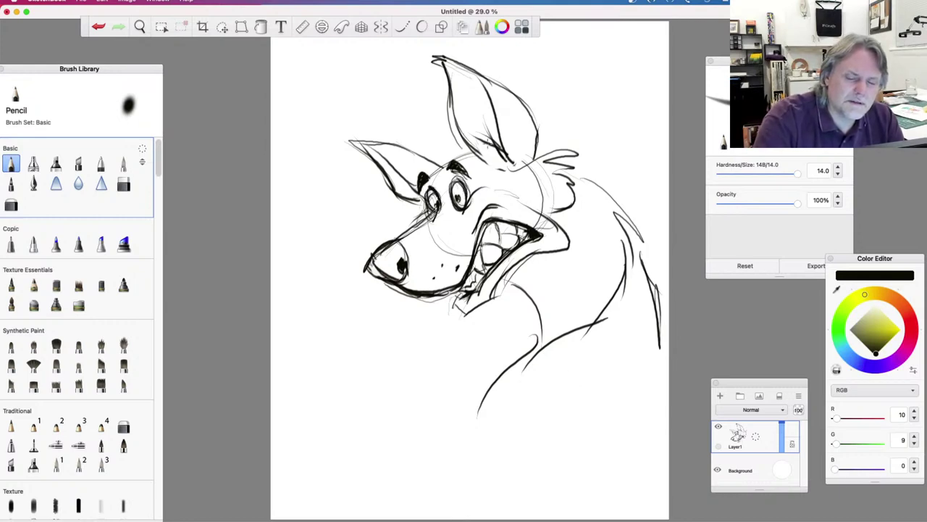
pyautogui.moveTo(452, 150)
pyautogui.mouseDown()
pyautogui.moveTo(468, 156)
pyautogui.moveTo(431, 174)
pyautogui.mouseUp()
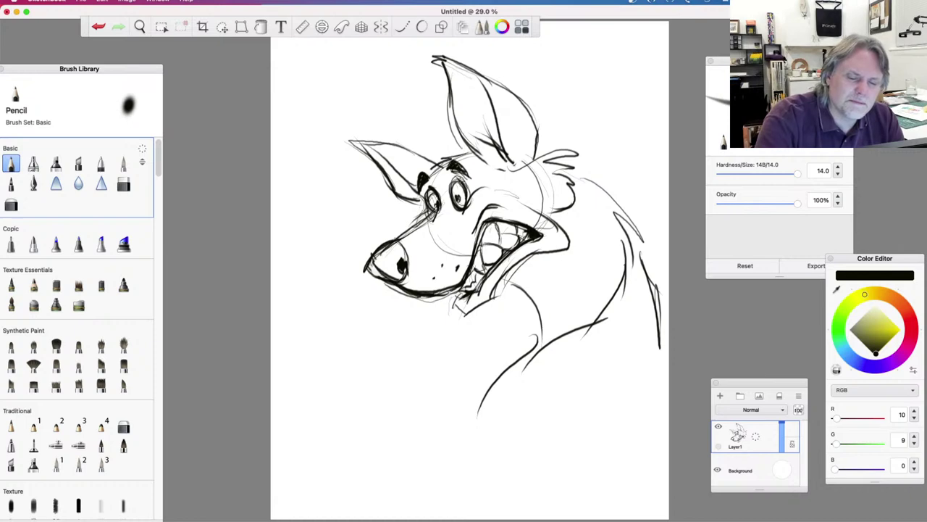
pyautogui.moveTo(429, 217)
pyautogui.mouseDown()
pyautogui.moveTo(376, 258)
pyautogui.moveTo(383, 276)
pyautogui.mouseUp()
pyautogui.moveTo(406, 246); pyautogui.dragTo(395, 281)
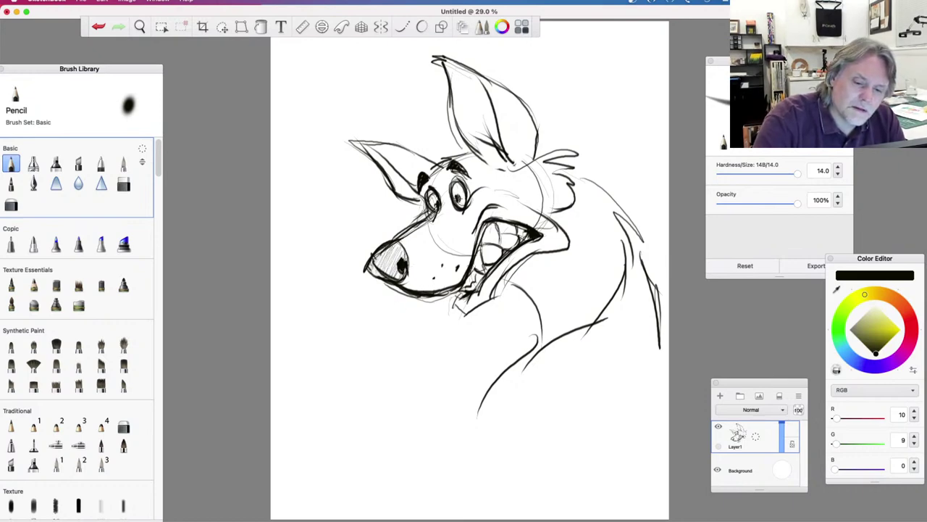
pyautogui.moveTo(438, 199)
pyautogui.mouseDown()
pyautogui.moveTo(439, 209)
pyautogui.moveTo(466, 194)
pyautogui.moveTo(468, 178)
pyautogui.moveTo(416, 197)
pyautogui.mouseUp()
pyautogui.moveTo(421, 184); pyautogui.dragTo(410, 192)
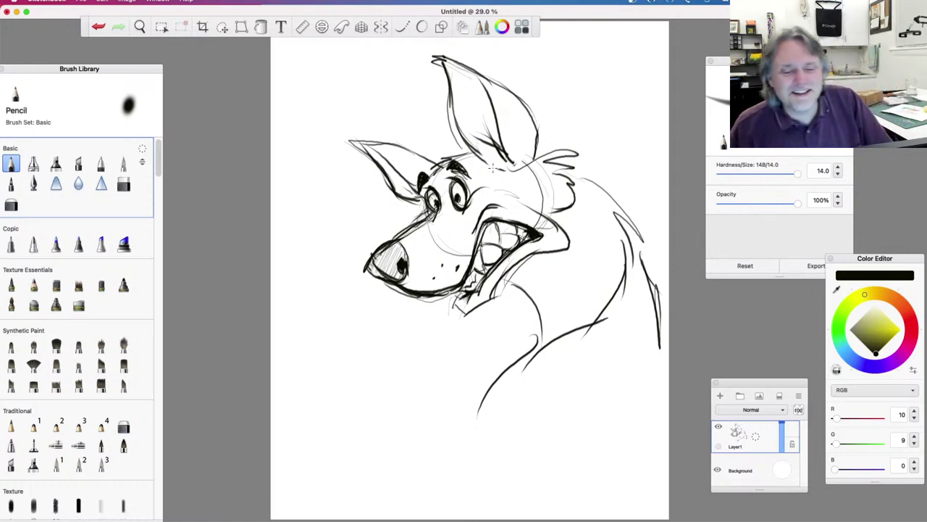
# Erase the construction circle at the back of the head with the Hard Eraser at size 37.4
pyautogui.click(123, 184)
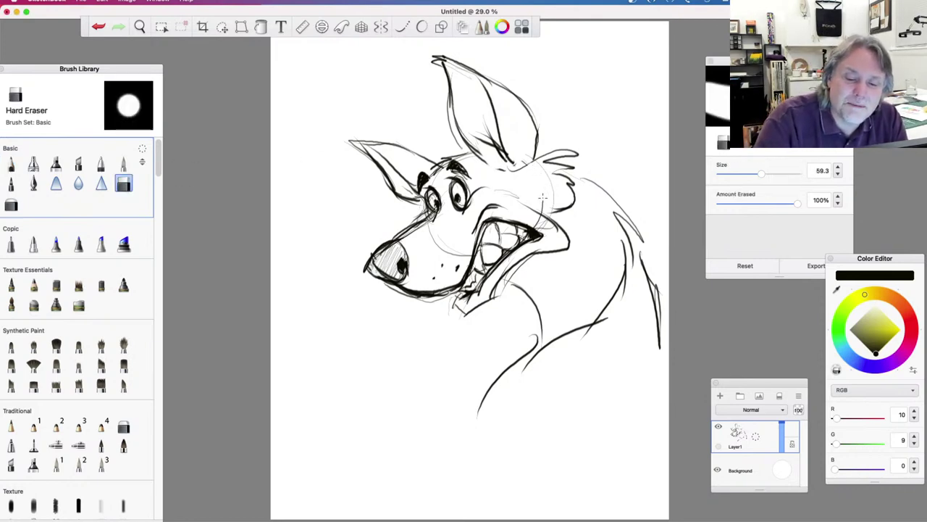
pyautogui.moveTo(761, 174); pyautogui.dragTo(747, 174)
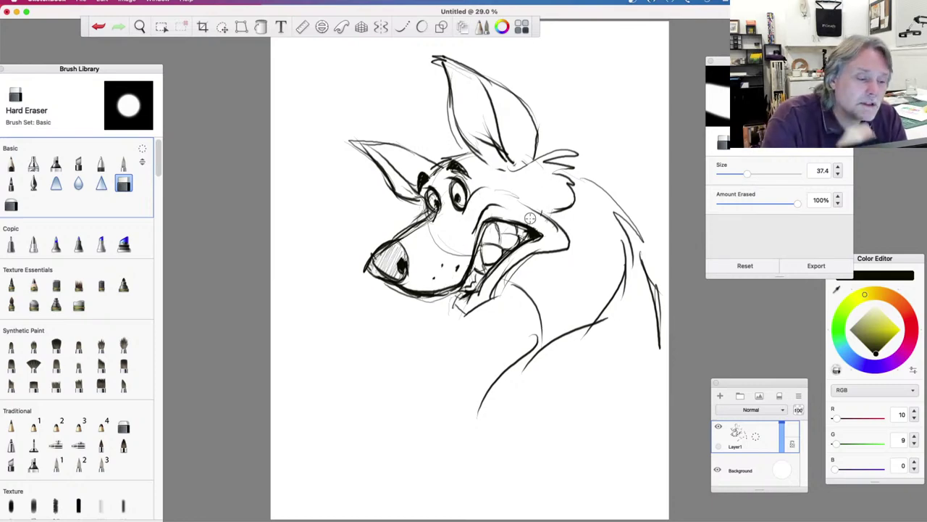
pyautogui.press('e')
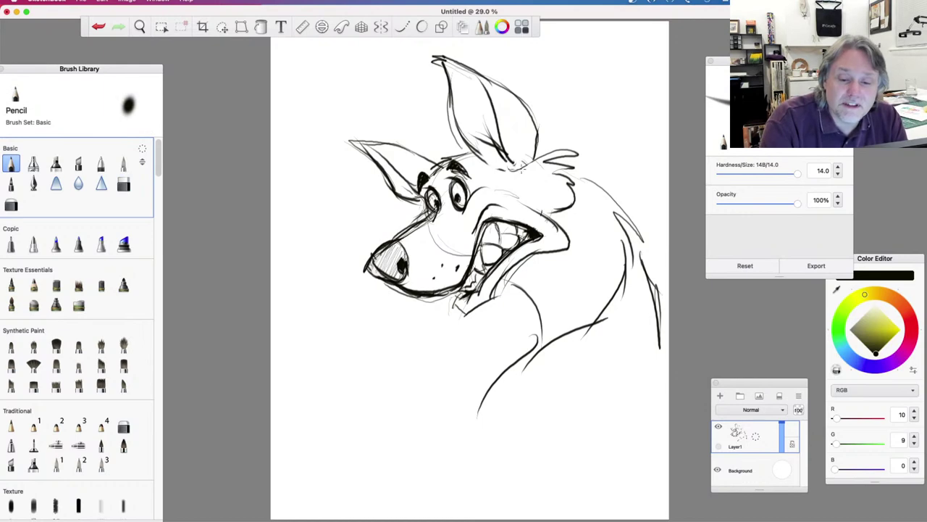
# Darken the fur tufts behind the head with the Pencil and thicken the mouth edge and the underside of the muzzle
pyautogui.moveTo(516, 168)
pyautogui.mouseDown()
pyautogui.moveTo(575, 152)
pyautogui.moveTo(584, 166)
pyautogui.moveTo(542, 167)
pyautogui.moveTo(581, 172)
pyautogui.moveTo(577, 185)
pyautogui.moveTo(557, 188)
pyautogui.moveTo(578, 209)
pyautogui.moveTo(562, 204)
pyautogui.mouseUp()
pyautogui.moveTo(503, 216); pyautogui.dragTo(480, 236)
pyautogui.moveTo(480, 236); pyautogui.dragTo(475, 256)
pyautogui.moveTo(455, 287); pyautogui.dragTo(427, 291)
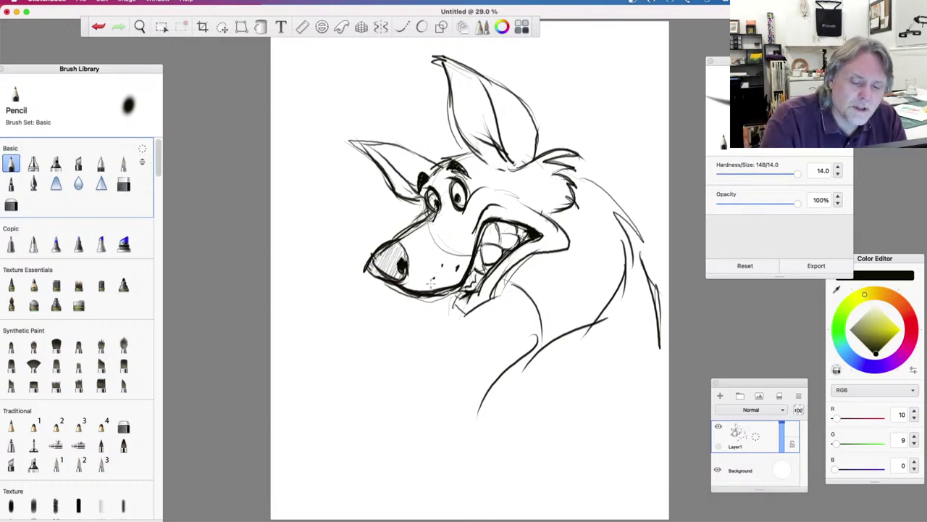
# Thicken the lower jaw and chin outline and darken the corner of the mouth
pyautogui.moveTo(505, 277)
pyautogui.mouseDown()
pyautogui.moveTo(537, 325)
pyautogui.moveTo(494, 301)
pyautogui.mouseUp()
pyautogui.moveTo(507, 261)
pyautogui.mouseDown()
pyautogui.moveTo(490, 294)
pyautogui.moveTo(451, 313)
pyautogui.moveTo(451, 302)
pyautogui.mouseUp()
pyautogui.moveTo(548, 229)
pyautogui.mouseDown()
pyautogui.moveTo(536, 246)
pyautogui.moveTo(552, 237)
pyautogui.mouseUp()
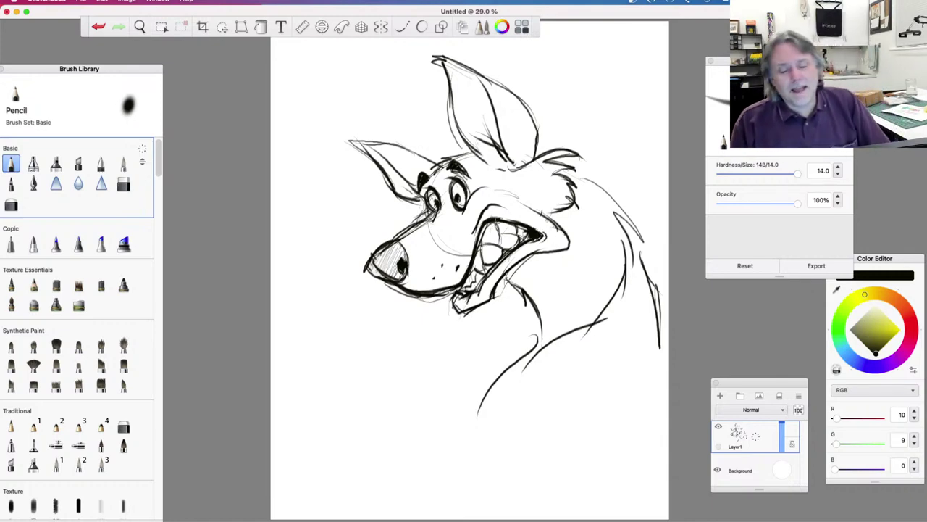
# Add jagged fur strokes along the back and short strokes at the throat, and touch up the base of the far ear
pyautogui.moveTo(630, 224)
pyautogui.mouseDown()
pyautogui.moveTo(663, 292)
pyautogui.moveTo(658, 340)
pyautogui.mouseUp()
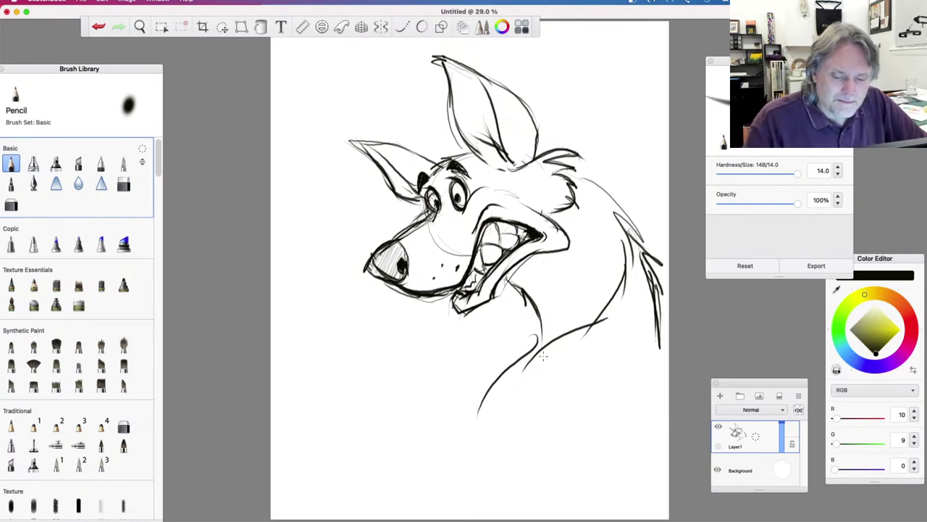
pyautogui.moveTo(502, 282); pyautogui.dragTo(523, 300)
pyautogui.moveTo(500, 280); pyautogui.dragTo(508, 290)
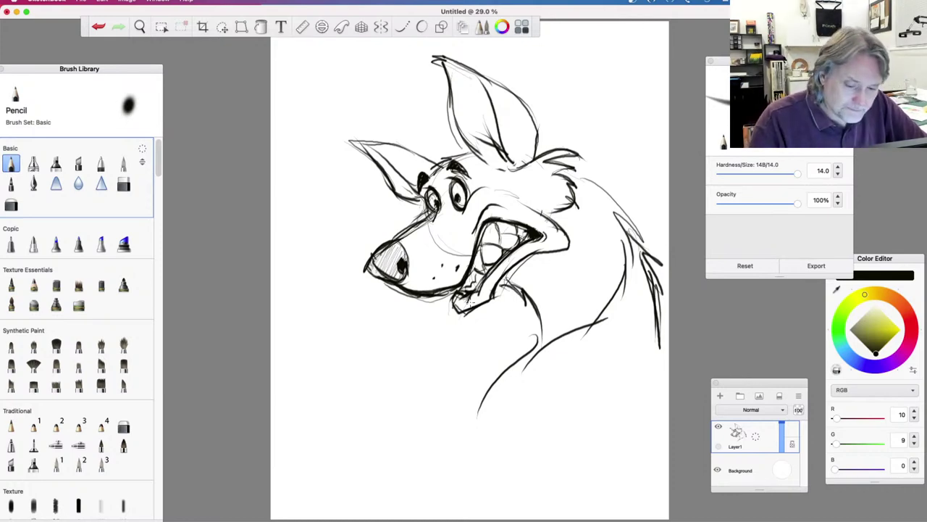
pyautogui.moveTo(404, 191); pyautogui.dragTo(418, 203)
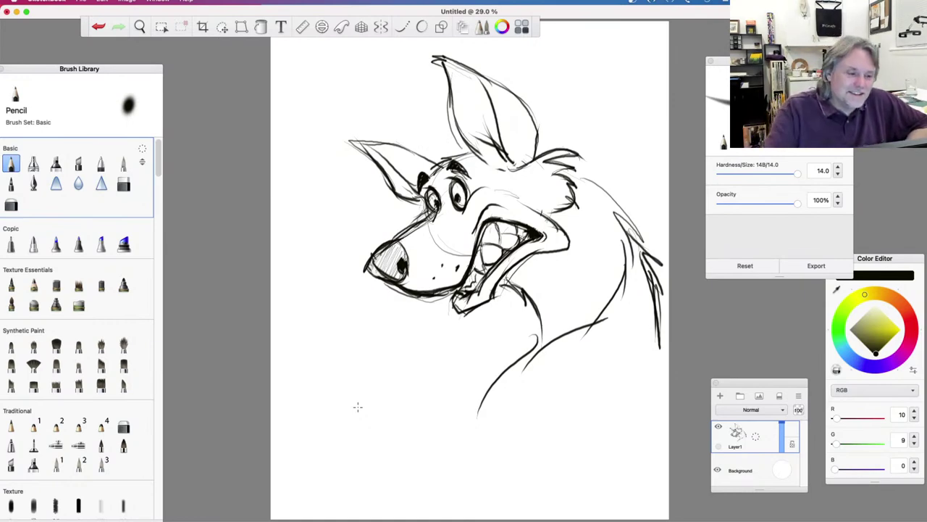
# Erase the leftover construction arc beside the muzzle with the Hard Eraser reduced to size 21.3
pyautogui.click(123, 184)
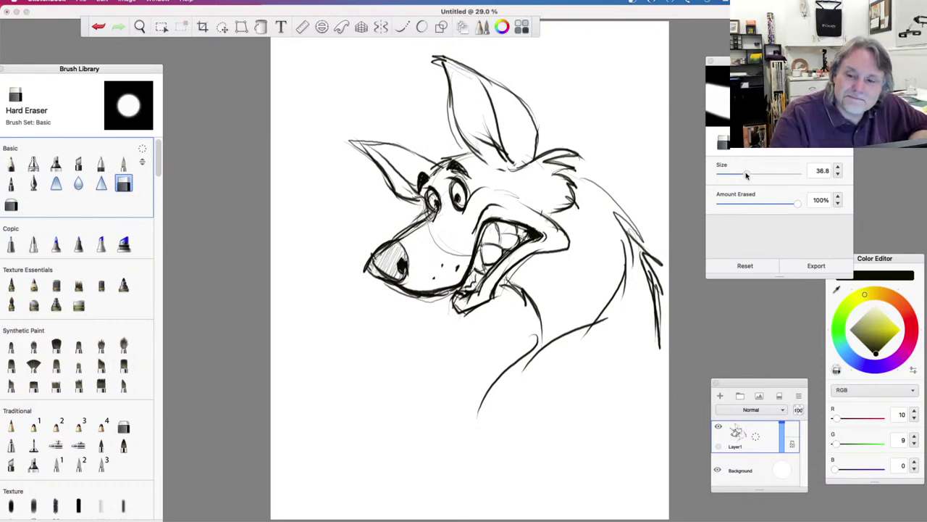
pyautogui.moveTo(748, 175); pyautogui.dragTo(735, 174)
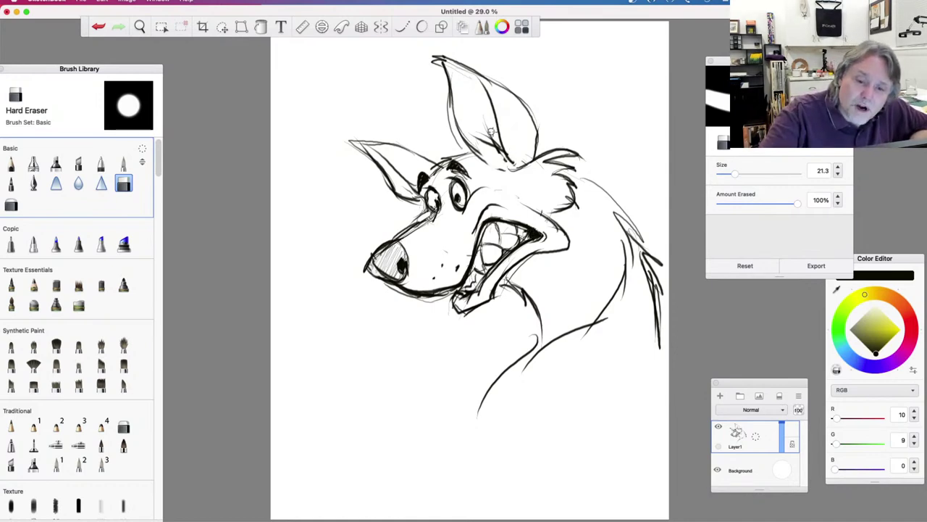
# Redraw the outer edges of both ears darker with the Pencil, extending them into sharp, tufted tips
pyautogui.click(10, 163)
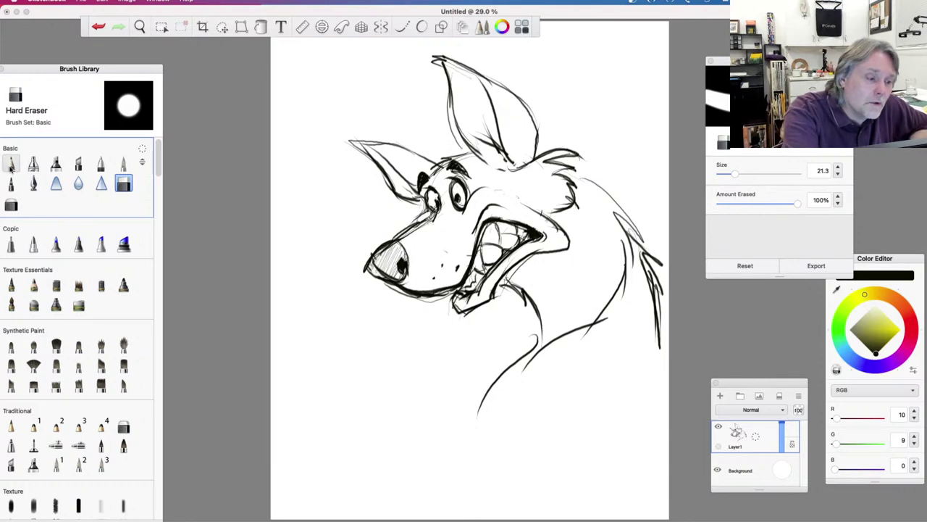
pyautogui.moveTo(536, 158)
pyautogui.mouseDown()
pyautogui.moveTo(527, 101)
pyautogui.moveTo(427, 45)
pyautogui.moveTo(426, 75)
pyautogui.mouseUp()
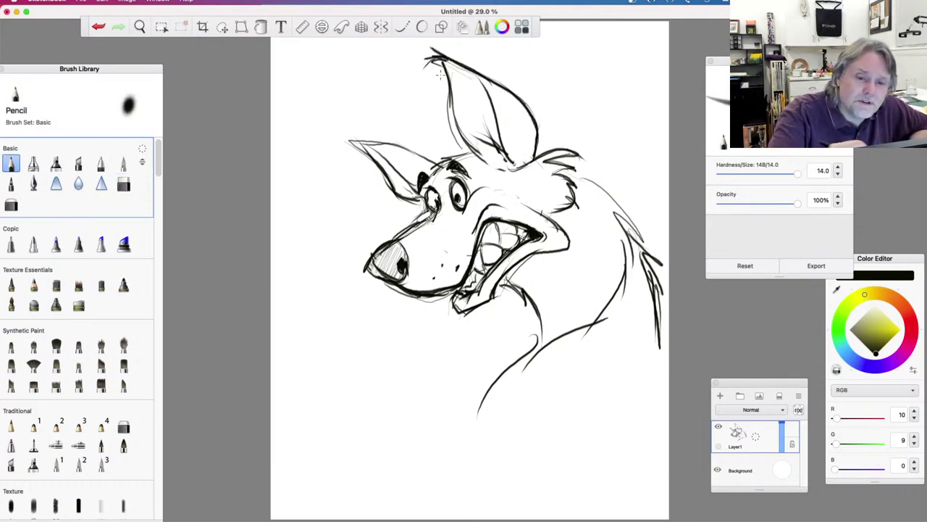
pyautogui.moveTo(442, 165); pyautogui.dragTo(332, 137)
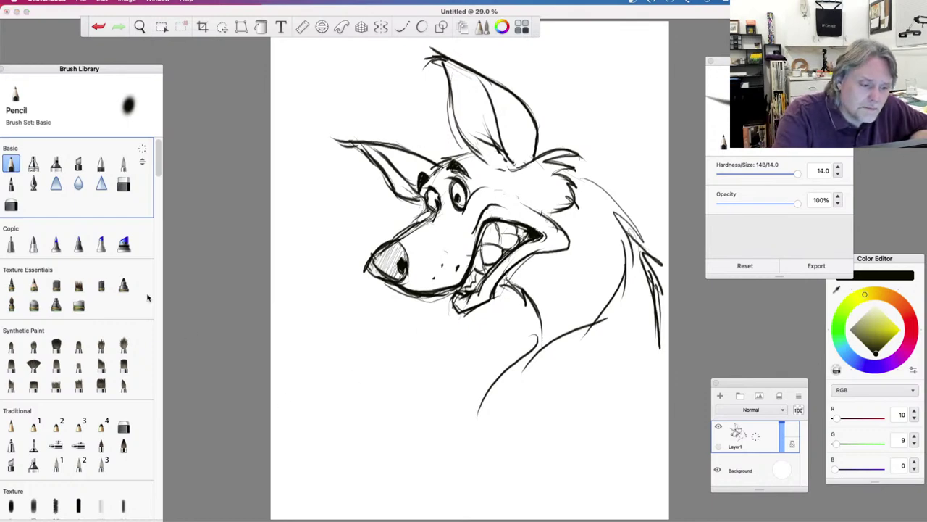
# Erase the stray cheek lines with the Hard Eraser, and pencil in fur strokes below the far eye and light creases on the cheek
pyautogui.click(123, 184)
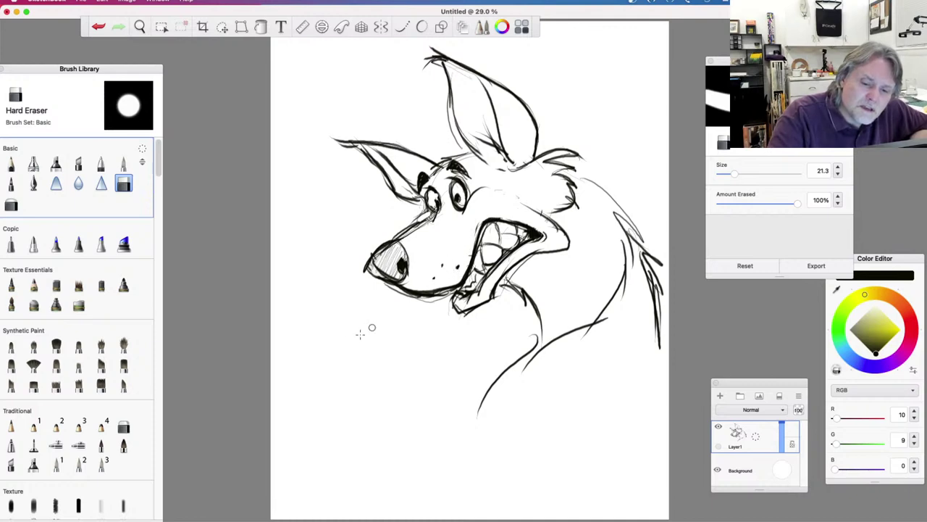
pyautogui.click(11, 164)
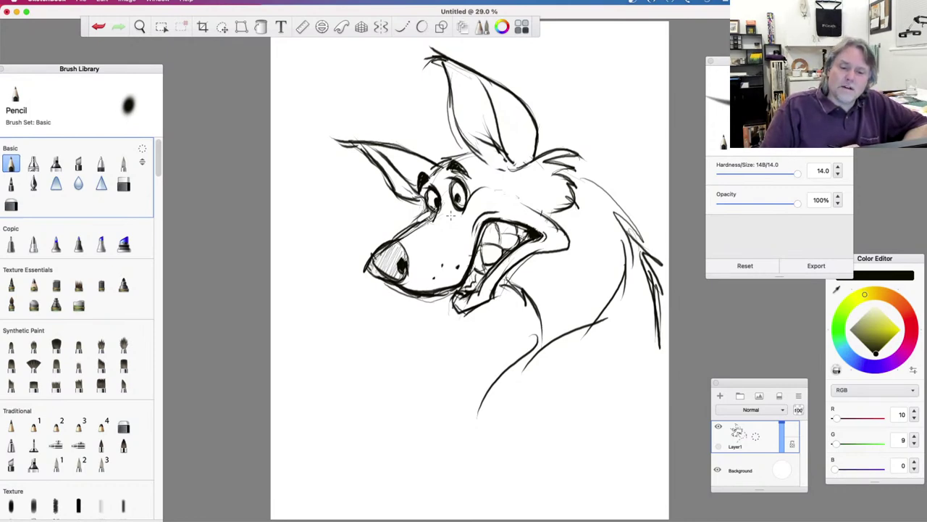
pyautogui.moveTo(433, 211)
pyautogui.mouseDown()
pyautogui.moveTo(398, 234)
pyautogui.moveTo(410, 229)
pyautogui.mouseUp()
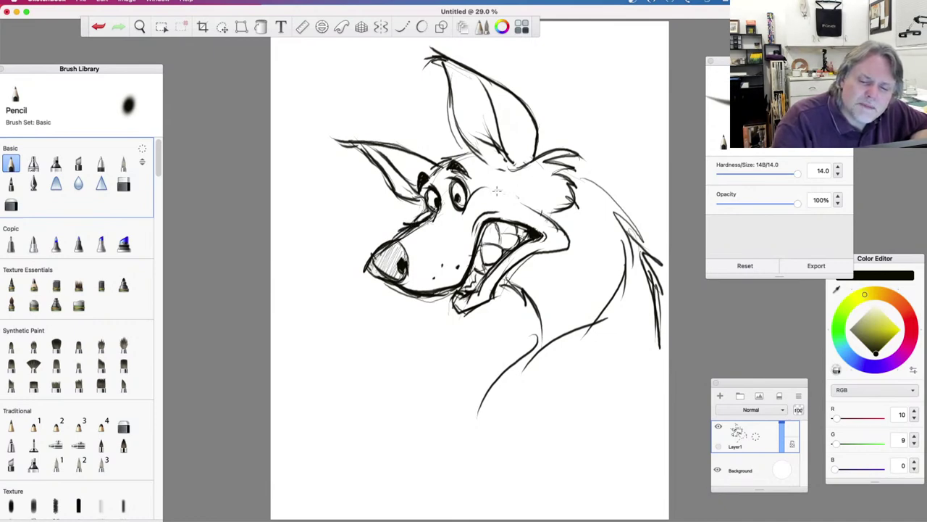
pyautogui.moveTo(494, 188); pyautogui.dragTo(526, 200)
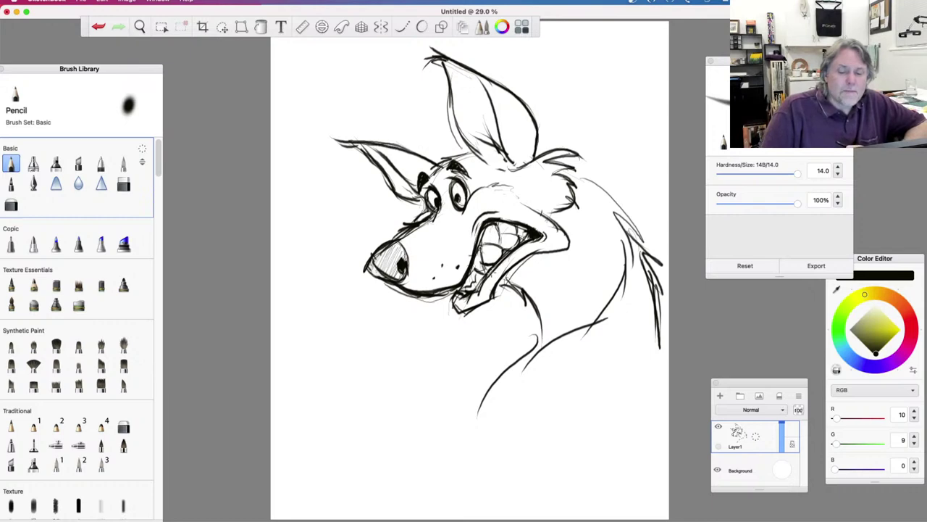
# Darken the outer mouth corner and draw spiky fur tufts down the back of the neck with light inner strokes
pyautogui.moveTo(564, 248); pyautogui.dragTo(570, 229)
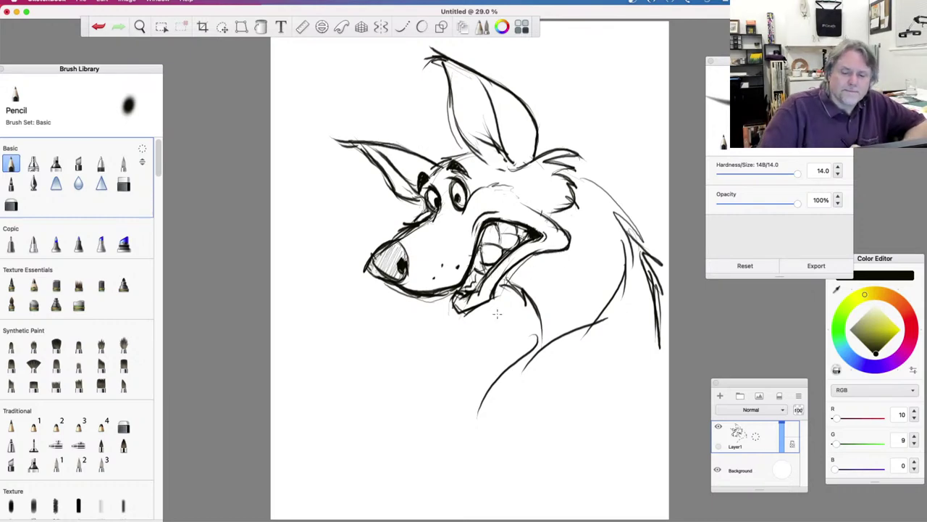
pyautogui.moveTo(576, 177)
pyautogui.mouseDown()
pyautogui.moveTo(624, 172)
pyautogui.moveTo(603, 178)
pyautogui.moveTo(625, 208)
pyautogui.moveTo(613, 286)
pyautogui.mouseUp()
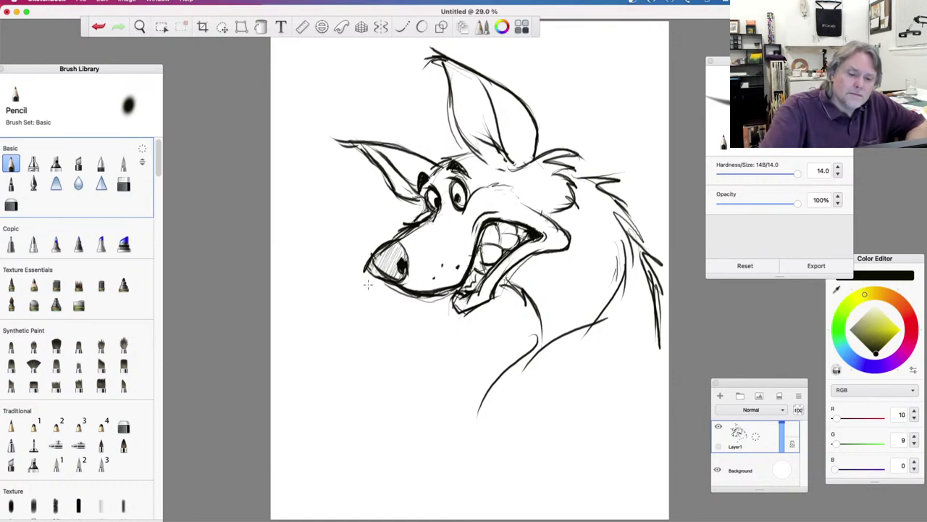
# Darken the nose outline and nostril, add short strokes on top of the nose, and touch up the base of the large ear
pyautogui.moveTo(369, 265); pyautogui.dragTo(394, 285)
pyautogui.moveTo(392, 280); pyautogui.dragTo(397, 291)
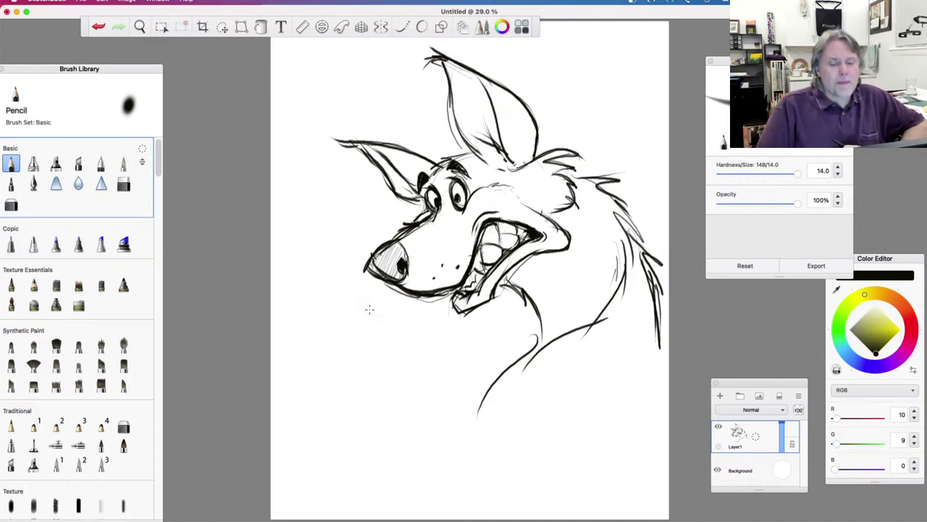
pyautogui.moveTo(396, 271)
pyautogui.mouseDown()
pyautogui.moveTo(410, 278)
pyautogui.moveTo(401, 263)
pyautogui.mouseUp()
pyautogui.moveTo(394, 270); pyautogui.dragTo(402, 280)
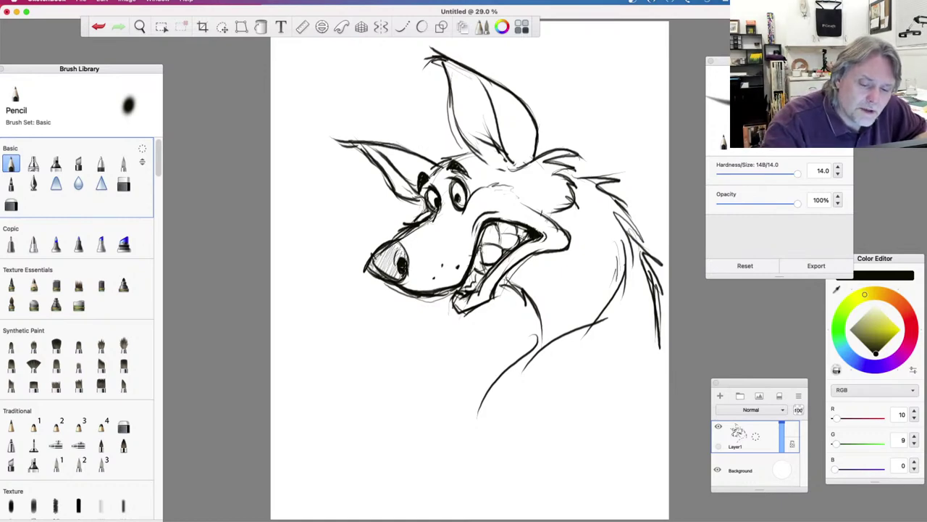
pyautogui.moveTo(390, 232)
pyautogui.mouseDown()
pyautogui.moveTo(400, 242)
pyautogui.moveTo(390, 253)
pyautogui.mouseUp()
pyautogui.moveTo(365, 245); pyautogui.dragTo(381, 258)
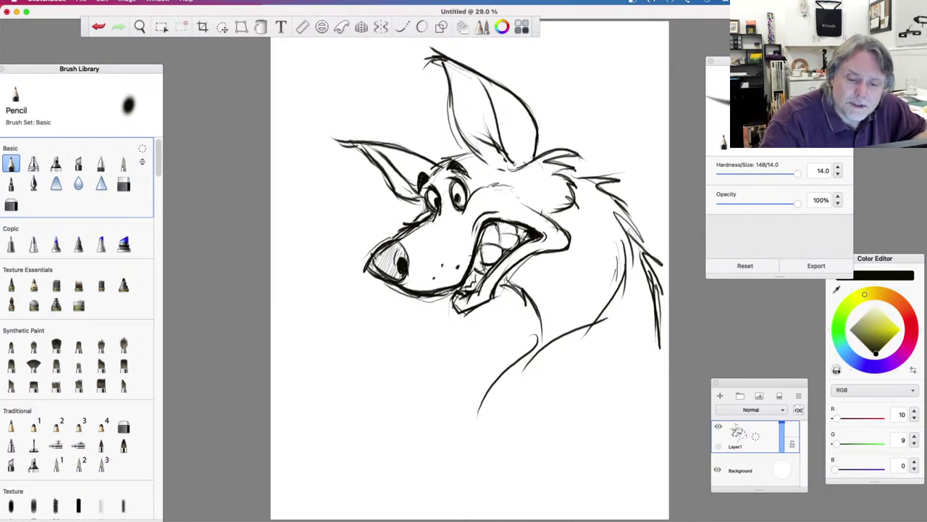
pyautogui.moveTo(507, 165); pyautogui.dragTo(497, 141)
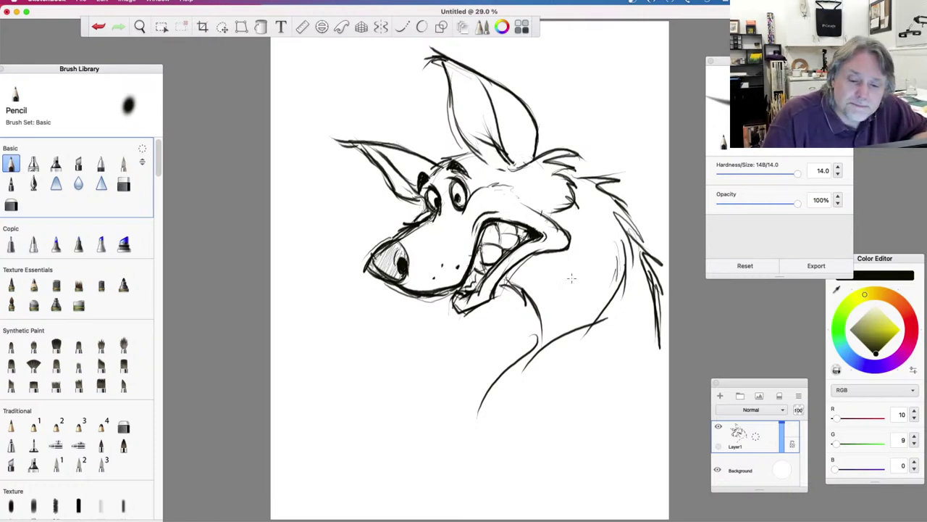
# Thicken the throat and chest contour with the Pencil, extend it further down, and add loose strokes at the back and shoulder
pyautogui.press('e')
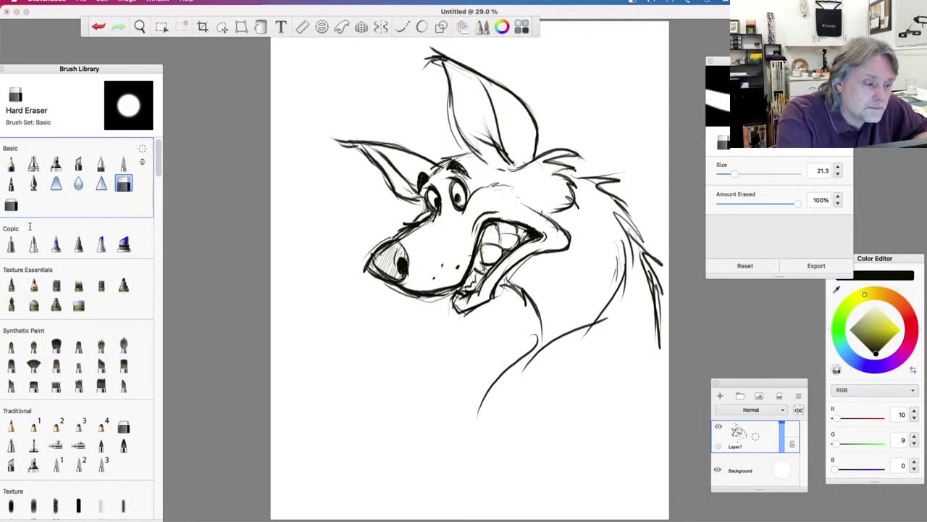
pyautogui.click(10, 163)
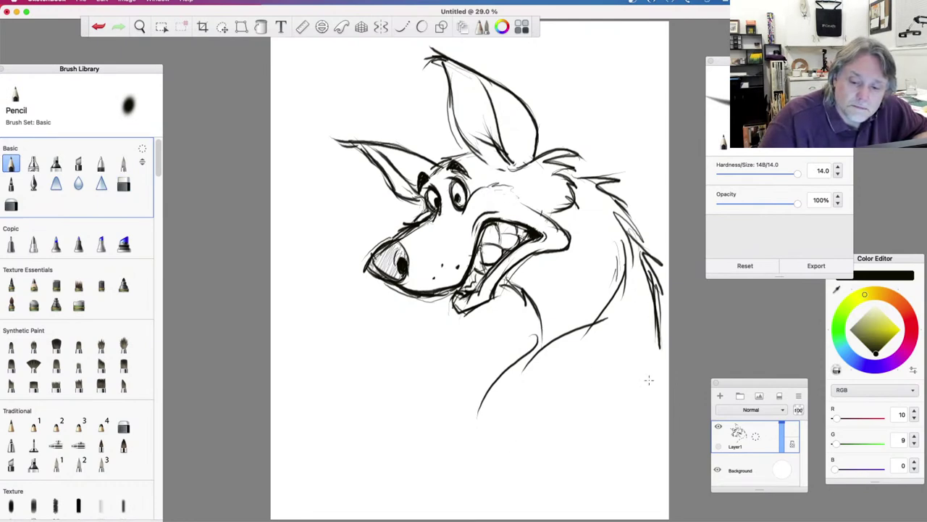
pyautogui.moveTo(540, 322)
pyautogui.mouseDown()
pyautogui.moveTo(500, 370)
pyautogui.moveTo(527, 346)
pyautogui.moveTo(460, 396)
pyautogui.moveTo(510, 341)
pyautogui.moveTo(468, 399)
pyautogui.moveTo(453, 444)
pyautogui.mouseUp()
pyautogui.moveTo(541, 344); pyautogui.dragTo(435, 468)
pyautogui.moveTo(667, 324); pyautogui.dragTo(660, 343)
pyautogui.moveTo(541, 294); pyautogui.dragTo(528, 345)
pyautogui.moveTo(618, 256)
pyautogui.mouseDown()
pyautogui.moveTo(600, 343)
pyautogui.moveTo(581, 346)
pyautogui.mouseUp()
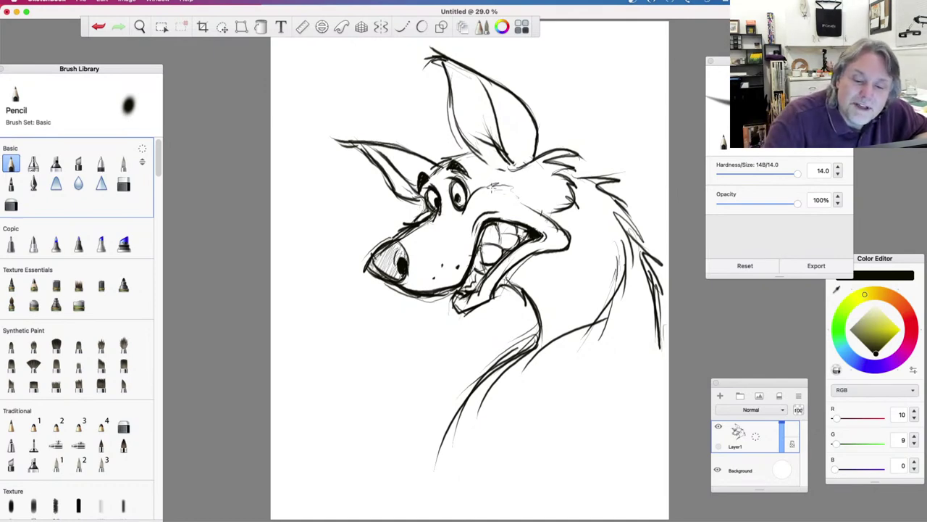
# Touch up the inner edge of the smaller ear with short Pencil strokes
pyautogui.moveTo(413, 195); pyautogui.dragTo(376, 153)
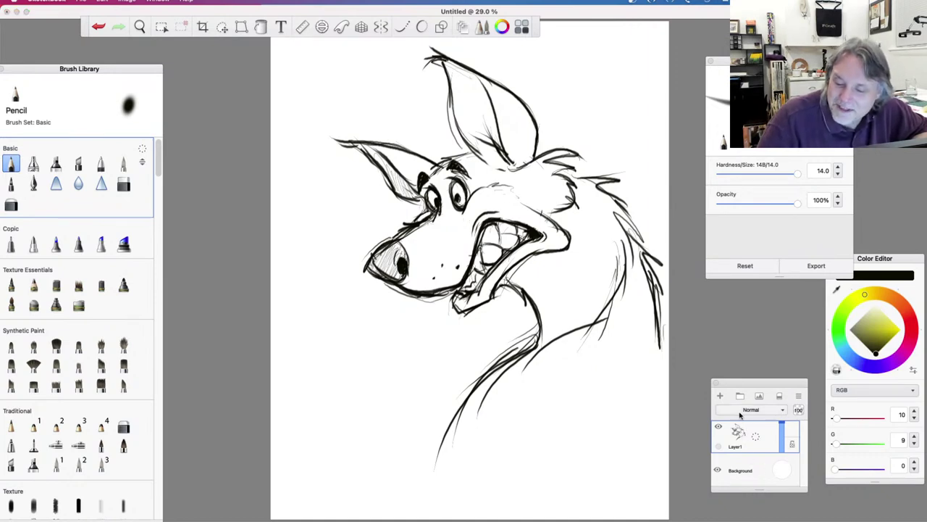
# Add a new layer above the sketch for the Inking Pen and lower the sketch layer's opacity until its lines are light grey
pyautogui.click(720, 395)
pyautogui.click(779, 478)
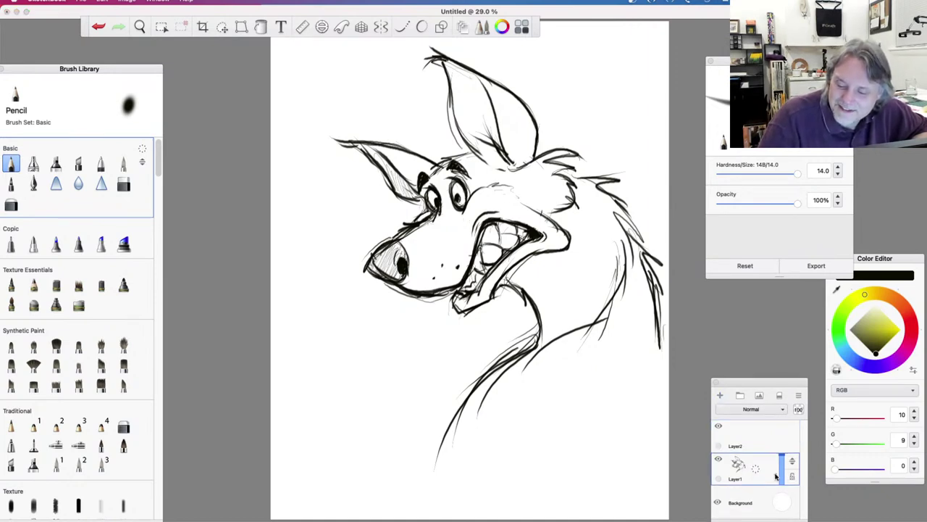
pyautogui.moveTo(783, 465); pyautogui.dragTo(781, 484)
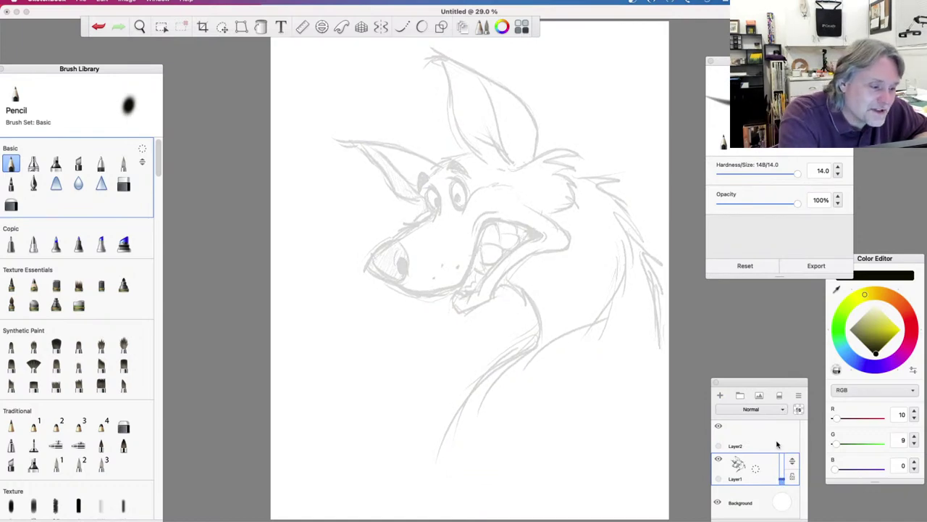
pyautogui.click(33, 184)
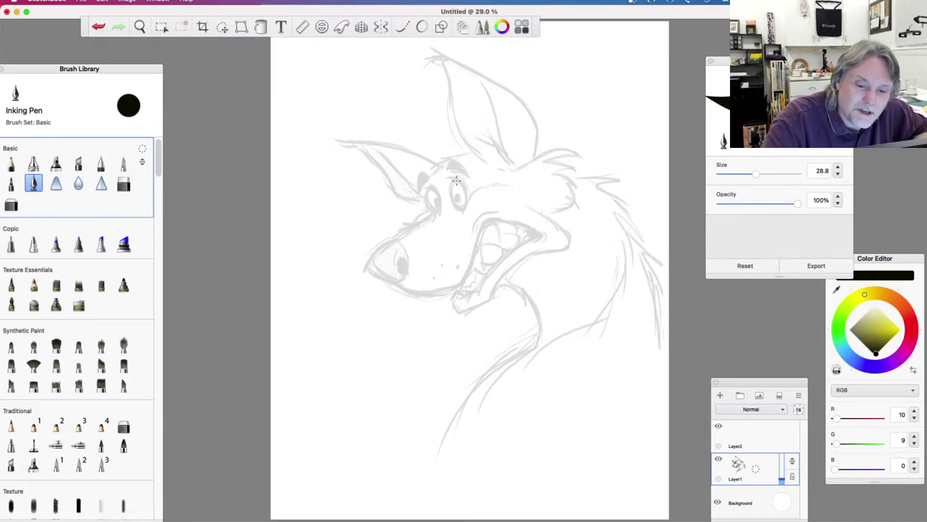
pyautogui.click(781, 438)
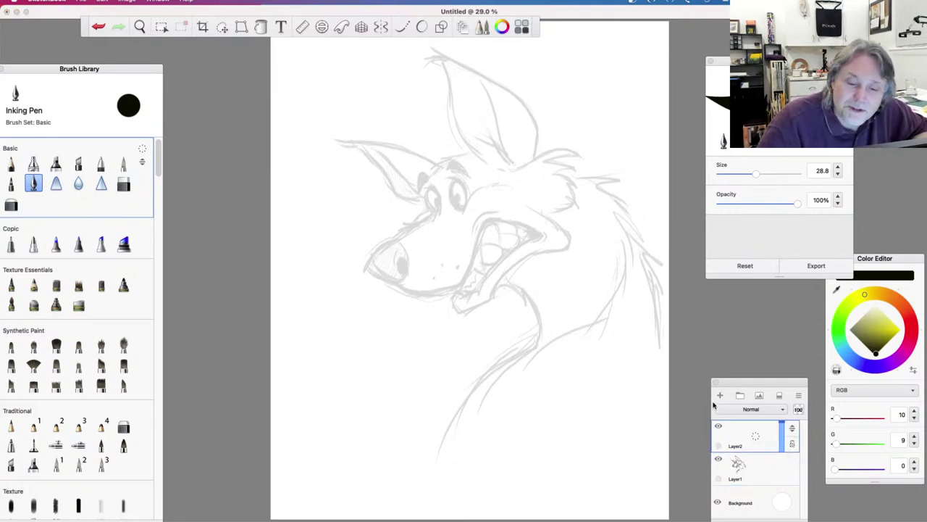
# Undo a trial ink stroke on the near eye and reduce the Inking Pen size to 8.6
pyautogui.moveTo(454, 182); pyautogui.dragTo(456, 203)
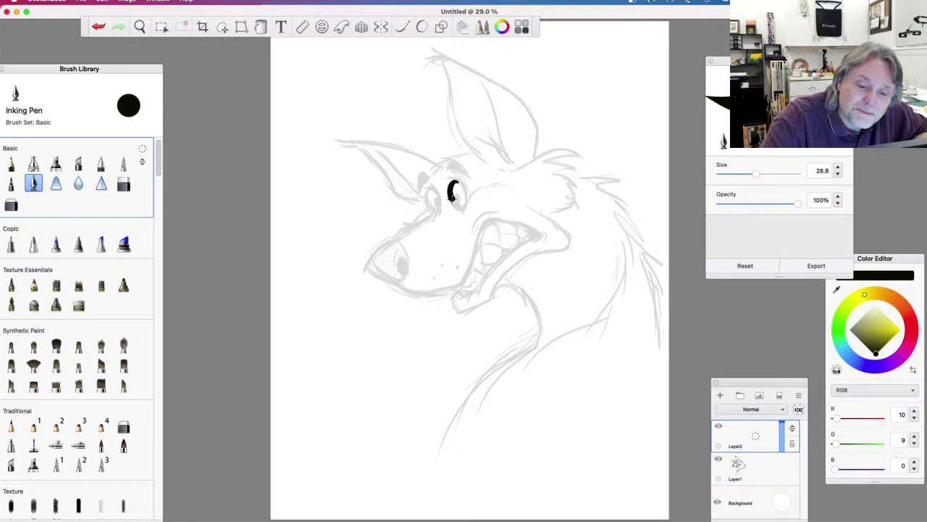
pyautogui.press('super+z')
pyautogui.press('[')
pyautogui.press('[')
pyautogui.press('[')
pyautogui.press('[')
pyautogui.press('[')
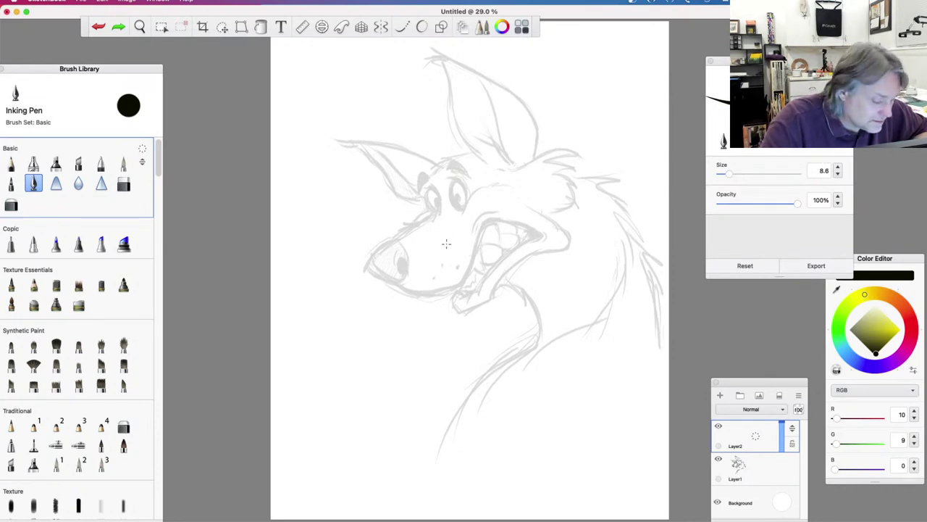
# Try to outline the near eye with the thinner Inking Pen and undo the strokes
pyautogui.moveTo(457, 181)
pyautogui.mouseDown()
pyautogui.moveTo(450, 200)
pyautogui.moveTo(463, 200)
pyautogui.mouseUp()
pyautogui.press('super+z')
pyautogui.moveTo(462, 182)
pyautogui.mouseDown()
pyautogui.moveTo(462, 204)
pyautogui.moveTo(466, 192)
pyautogui.moveTo(454, 185)
pyautogui.moveTo(453, 203)
pyautogui.moveTo(468, 205)
pyautogui.moveTo(455, 206)
pyautogui.moveTo(463, 183)
pyautogui.mouseUp()
pyautogui.press('super+z')
pyautogui.press('super+z')
pyautogui.press('super+z')
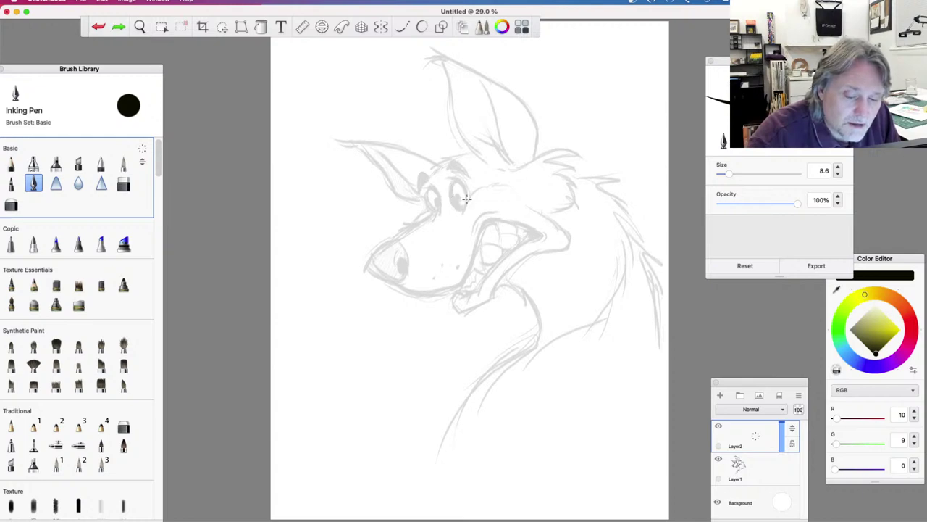
# Set the Inking Pen size to 10.8 and ink the curved outer edge of the near eye
pyautogui.moveTo(728, 179); pyautogui.dragTo(733, 176)
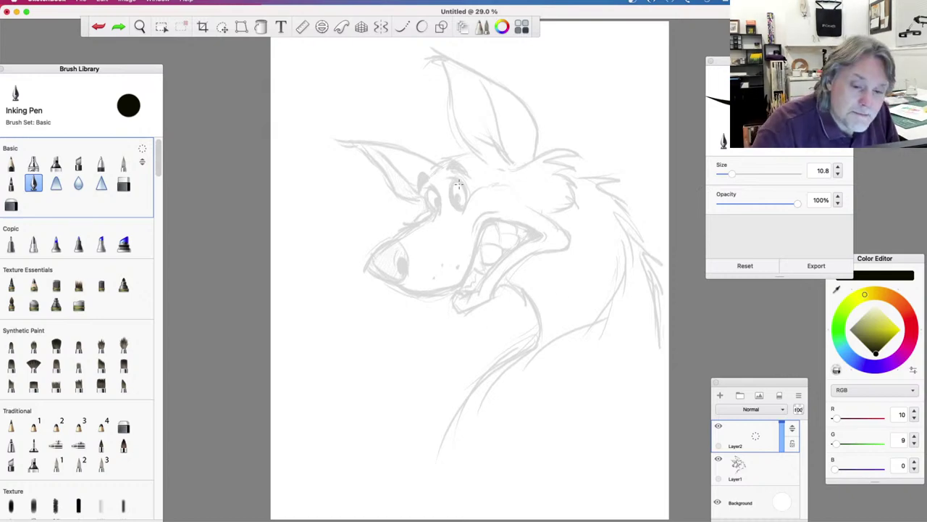
pyautogui.moveTo(451, 177)
pyautogui.mouseDown()
pyautogui.moveTo(468, 193)
pyautogui.moveTo(464, 206)
pyautogui.mouseUp()
pyautogui.press('super+z')
pyautogui.moveTo(462, 209)
pyautogui.mouseDown()
pyautogui.moveTo(453, 207)
pyautogui.moveTo(451, 183)
pyautogui.moveTo(459, 178)
pyautogui.mouseUp()
pyautogui.press('super+z')
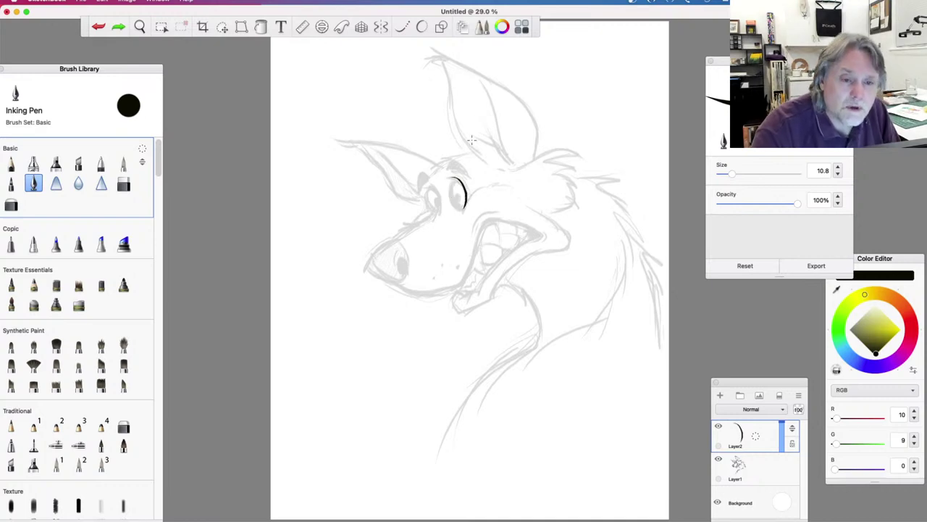
# Try Predictive Stroke with a test curve beside the large ear and undo the curve
pyautogui.click(422, 27)
pyautogui.moveTo(558, 93)
pyautogui.mouseDown()
pyautogui.moveTo(547, 131)
pyautogui.moveTo(570, 136)
pyautogui.mouseUp()
pyautogui.press('super+z')
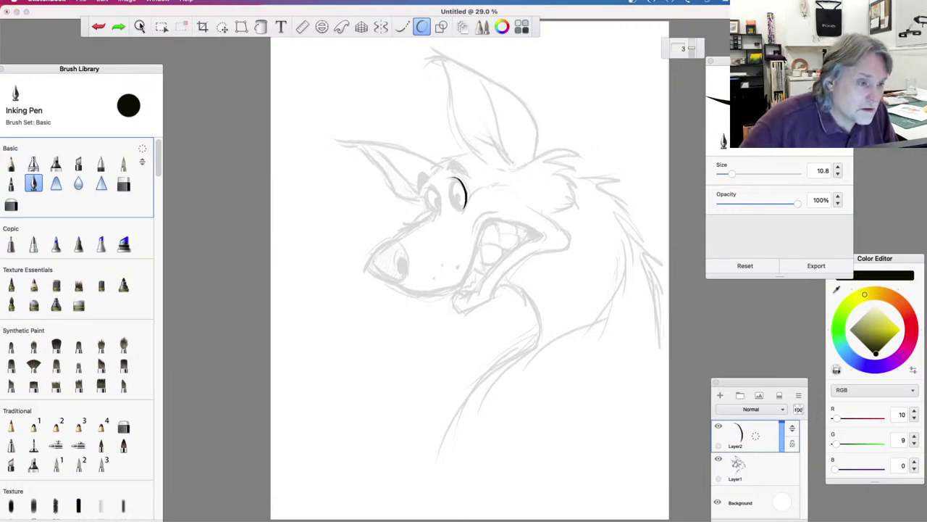
# Ink the oval outlines and small pupils of both eyes, redoing strokes that miss the sketch
pyautogui.click(140, 27)
pyautogui.moveTo(474, 377); pyautogui.dragTo(523, 463)
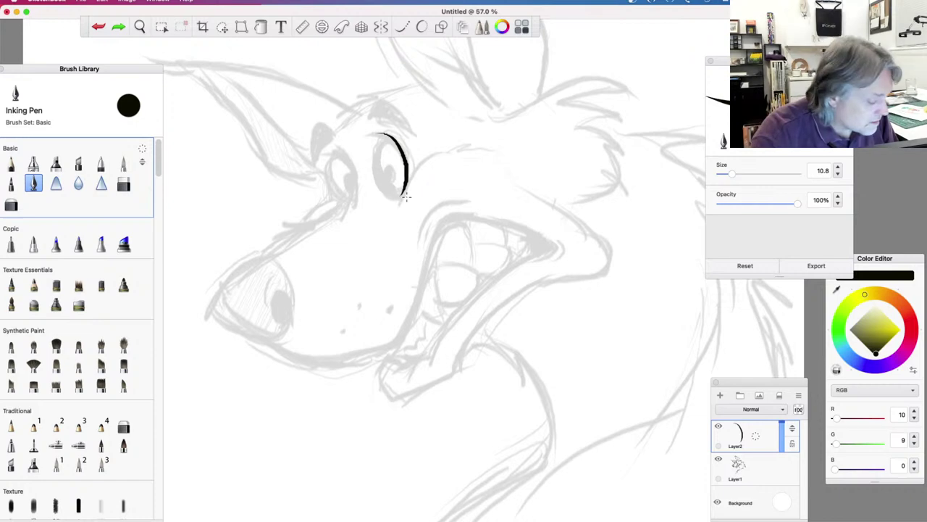
pyautogui.moveTo(404, 187)
pyautogui.mouseDown()
pyautogui.moveTo(392, 200)
pyautogui.moveTo(378, 181)
pyautogui.moveTo(372, 151)
pyautogui.moveTo(392, 138)
pyautogui.mouseUp()
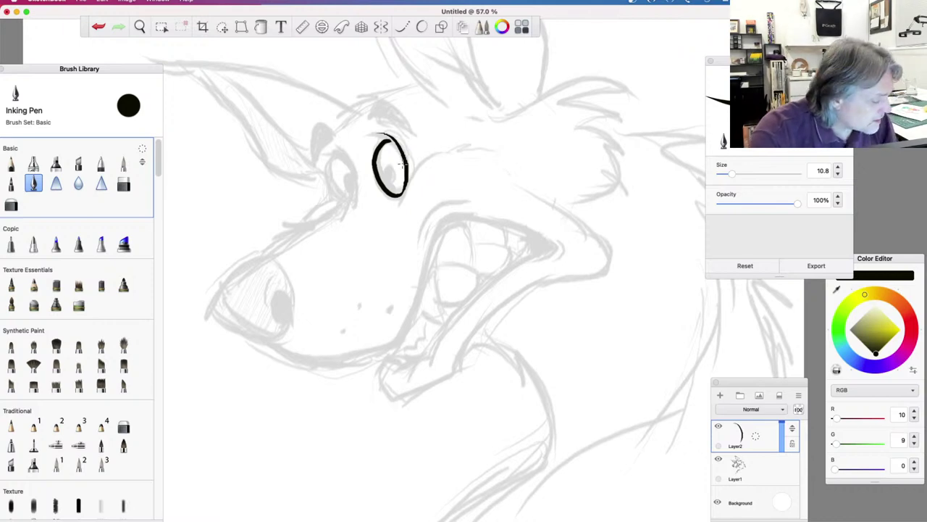
pyautogui.press('super+z')
pyautogui.moveTo(394, 139)
pyautogui.mouseDown()
pyautogui.moveTo(381, 145)
pyautogui.moveTo(378, 170)
pyautogui.moveTo(403, 191)
pyautogui.mouseUp()
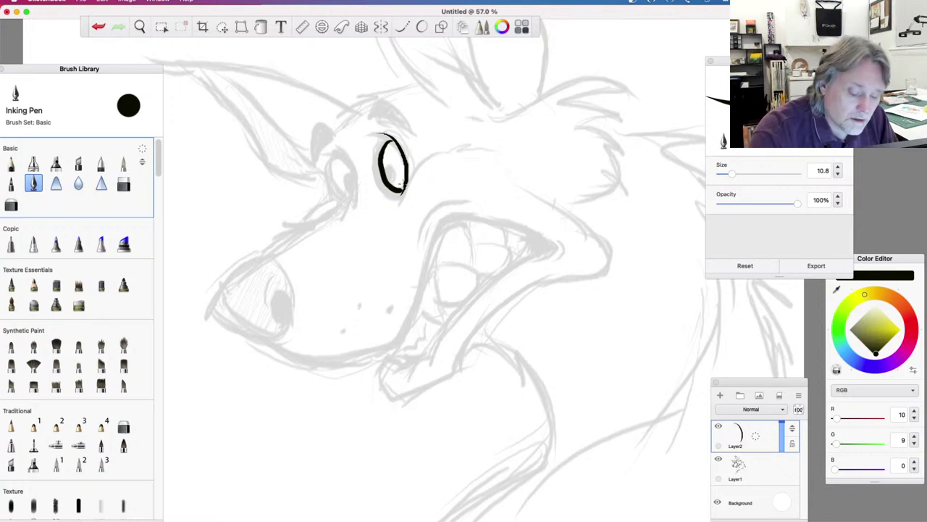
pyautogui.press('super+z')
pyautogui.moveTo(388, 139)
pyautogui.mouseDown()
pyautogui.moveTo(374, 155)
pyautogui.moveTo(383, 191)
pyautogui.moveTo(406, 193)
pyautogui.moveTo(384, 177)
pyautogui.moveTo(341, 189)
pyautogui.moveTo(333, 156)
pyautogui.moveTo(326, 177)
pyautogui.moveTo(342, 202)
pyautogui.moveTo(350, 195)
pyautogui.moveTo(331, 155)
pyautogui.moveTo(329, 190)
pyautogui.moveTo(345, 205)
pyautogui.moveTo(355, 194)
pyautogui.mouseUp()
pyautogui.press('super+z')
pyautogui.moveTo(355, 178)
pyautogui.mouseDown()
pyautogui.moveTo(353, 206)
pyautogui.moveTo(353, 169)
pyautogui.moveTo(334, 150)
pyautogui.moveTo(328, 180)
pyautogui.moveTo(346, 202)
pyautogui.moveTo(353, 190)
pyautogui.mouseUp()
pyautogui.press('super+z')
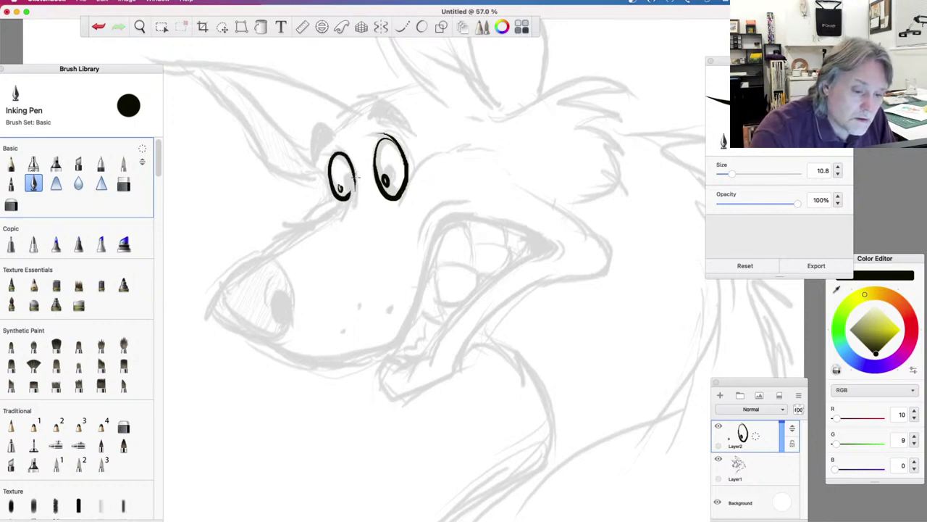
# Close the far eye's outline and ink the jagged fur line down the bridge of the snout
pyautogui.moveTo(344, 153)
pyautogui.mouseDown()
pyautogui.moveTo(355, 187)
pyautogui.moveTo(324, 216)
pyautogui.moveTo(291, 222)
pyautogui.moveTo(281, 240)
pyautogui.moveTo(294, 234)
pyautogui.moveTo(263, 251)
pyautogui.mouseUp()
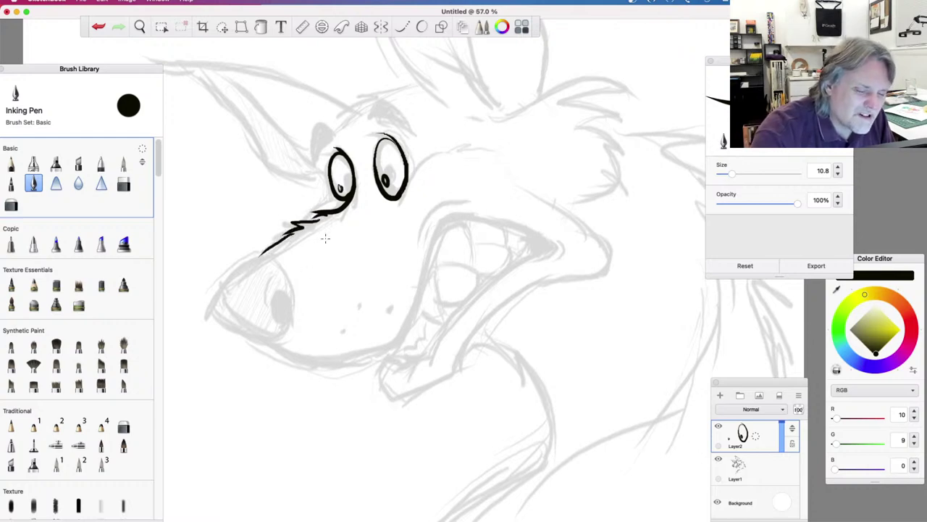
pyautogui.moveTo(312, 221); pyautogui.dragTo(326, 212)
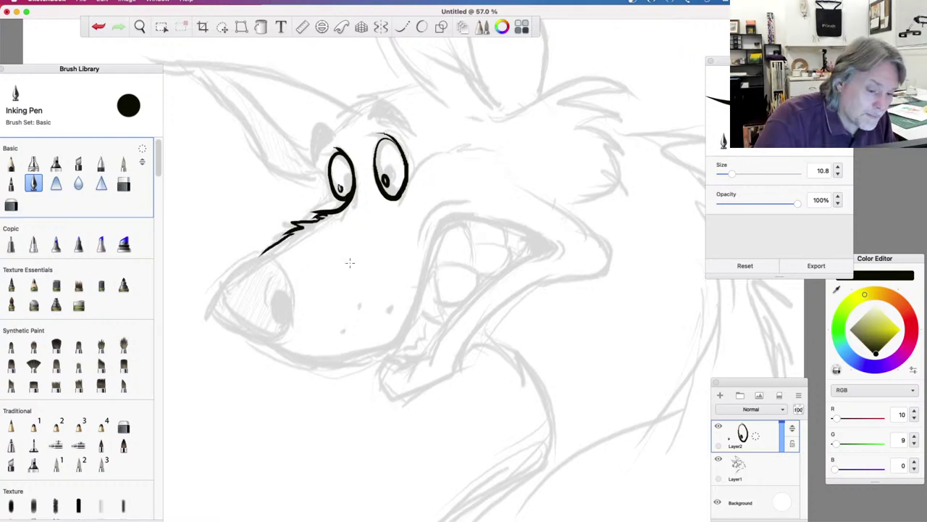
# Try to ink the upper edge of the nose freehand and undo each attempt
pyautogui.moveTo(266, 255)
pyautogui.mouseDown()
pyautogui.moveTo(245, 264)
pyautogui.moveTo(209, 310)
pyautogui.mouseUp()
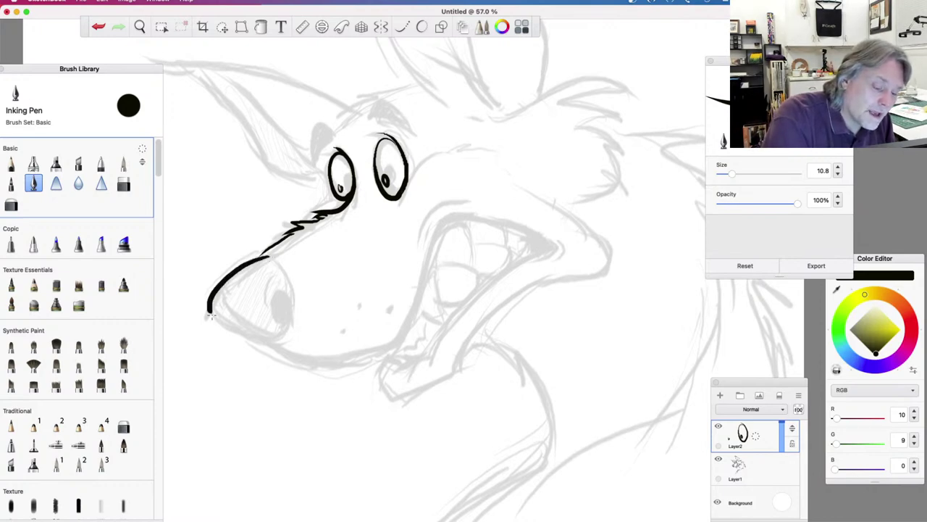
pyautogui.press('super+z')
pyautogui.moveTo(273, 258)
pyautogui.mouseDown()
pyautogui.moveTo(217, 284)
pyautogui.moveTo(210, 319)
pyautogui.mouseUp()
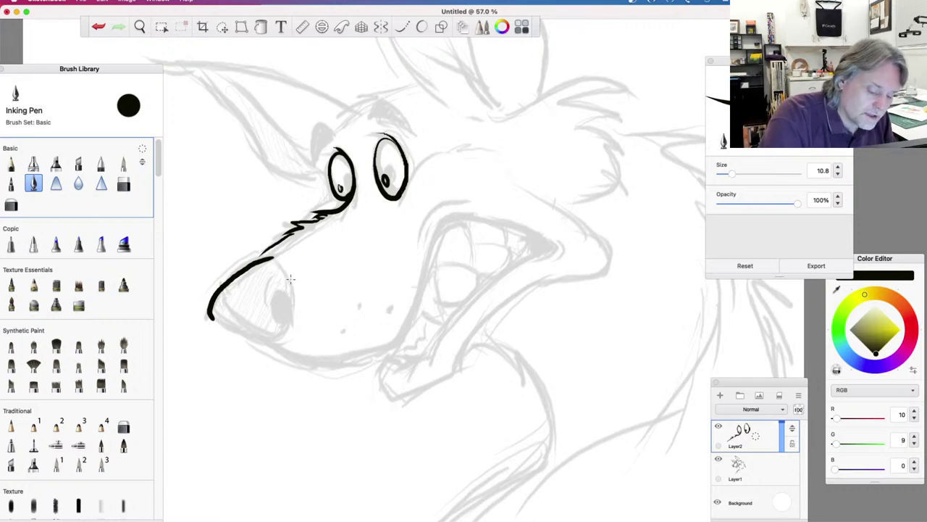
pyautogui.press('super+z')
pyautogui.moveTo(273, 254)
pyautogui.mouseDown()
pyautogui.moveTo(229, 283)
pyautogui.moveTo(212, 320)
pyautogui.moveTo(247, 342)
pyautogui.moveTo(288, 339)
pyautogui.moveTo(294, 319)
pyautogui.moveTo(278, 262)
pyautogui.moveTo(249, 263)
pyautogui.moveTo(207, 315)
pyautogui.mouseUp()
pyautogui.press('super+z')
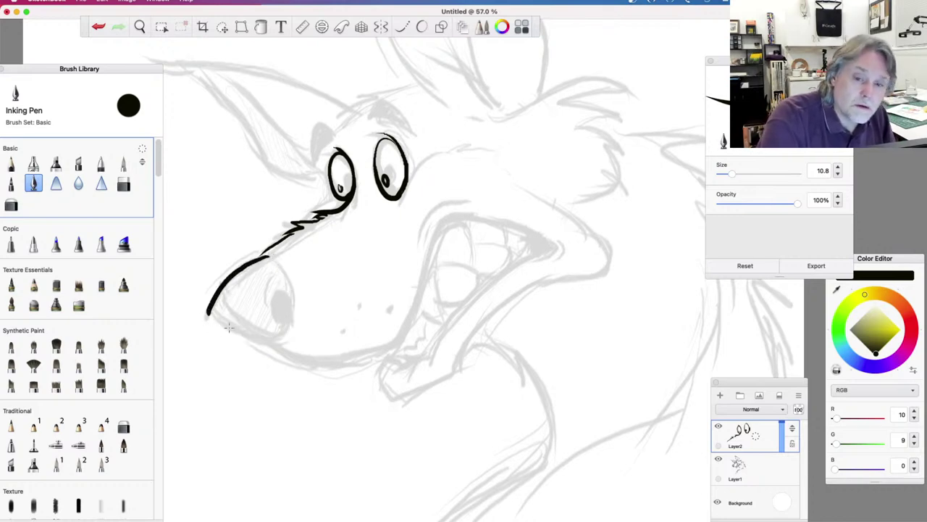
pyautogui.press('super+z')
# Turn on Predictive Stroke and ink the rounded triangular outline of the nose
pyautogui.press('o')
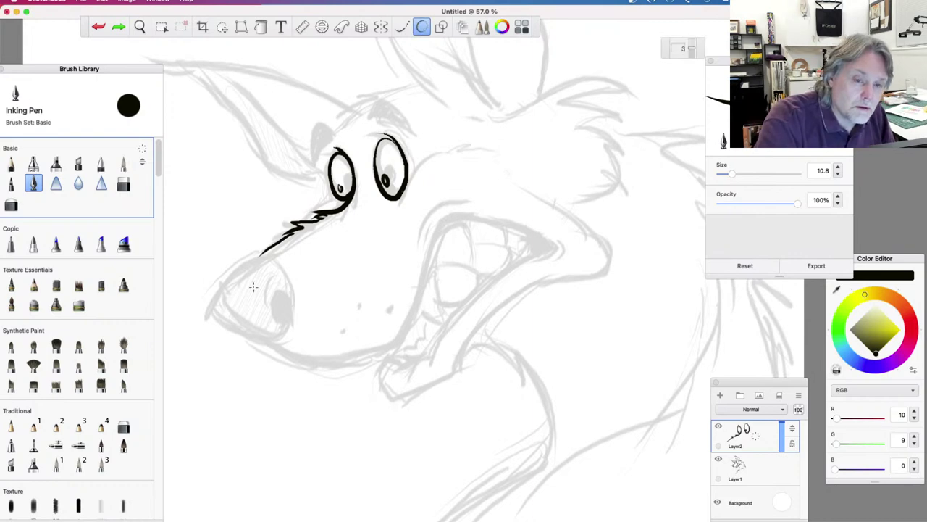
pyautogui.moveTo(269, 255)
pyautogui.mouseDown()
pyautogui.moveTo(209, 312)
pyautogui.moveTo(214, 327)
pyautogui.moveTo(265, 344)
pyautogui.moveTo(287, 338)
pyautogui.moveTo(291, 285)
pyautogui.moveTo(259, 263)
pyautogui.mouseUp()
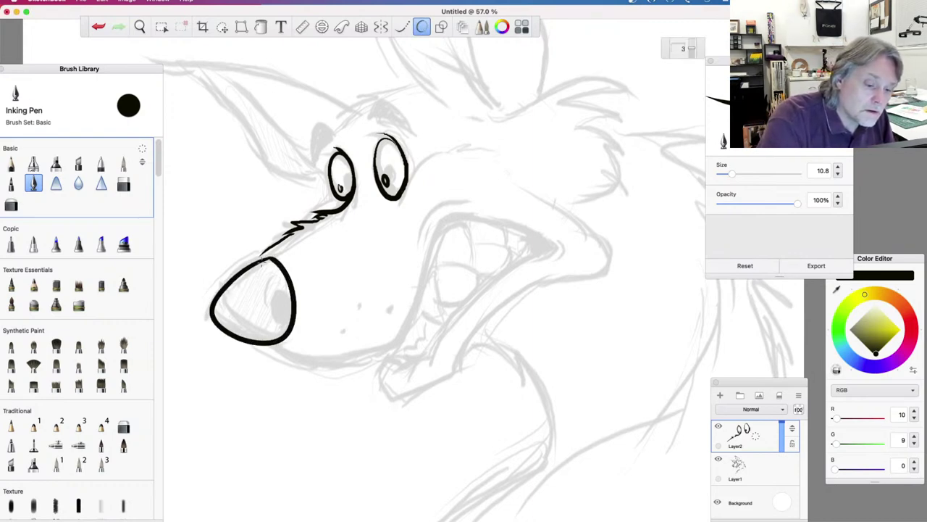
pyautogui.press('super+z')
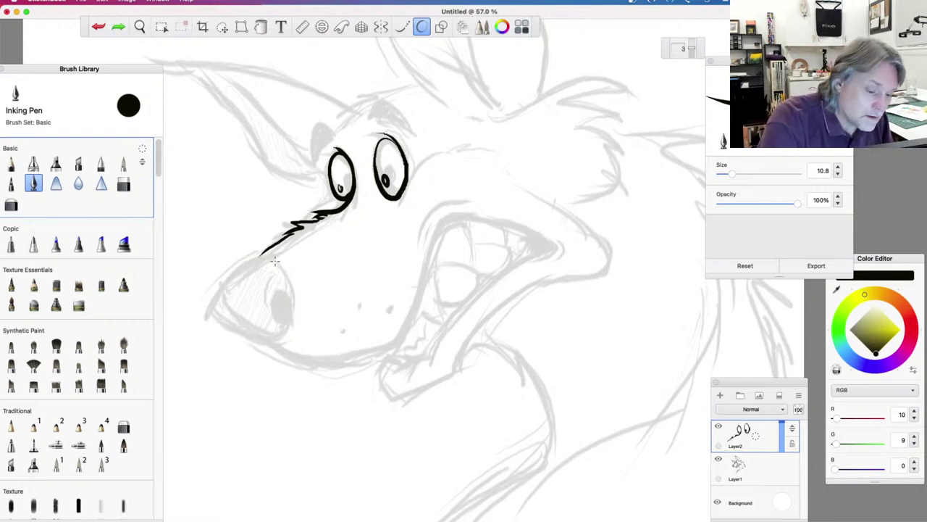
pyautogui.moveTo(269, 255)
pyautogui.mouseDown()
pyautogui.moveTo(241, 269)
pyautogui.moveTo(208, 315)
pyautogui.mouseUp()
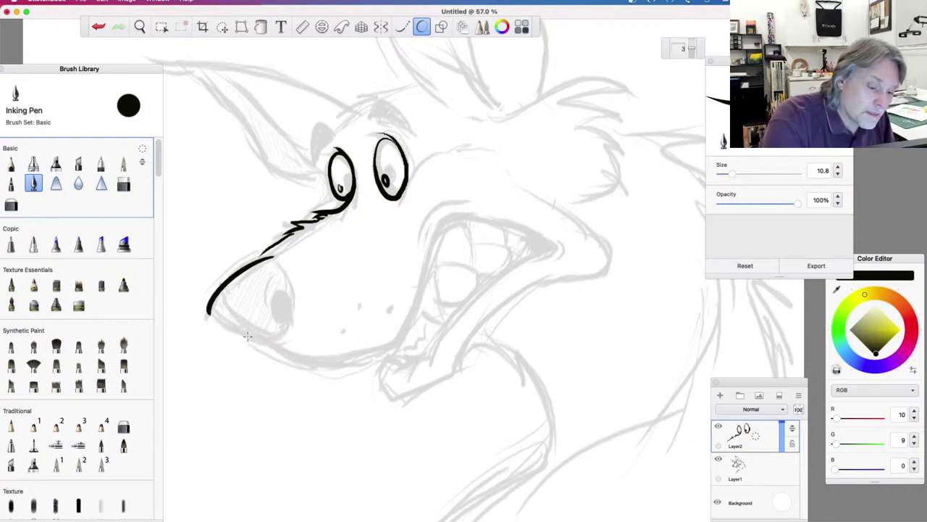
pyautogui.moveTo(290, 324)
pyautogui.mouseDown()
pyautogui.moveTo(275, 339)
pyautogui.moveTo(239, 337)
pyautogui.moveTo(208, 315)
pyautogui.mouseUp()
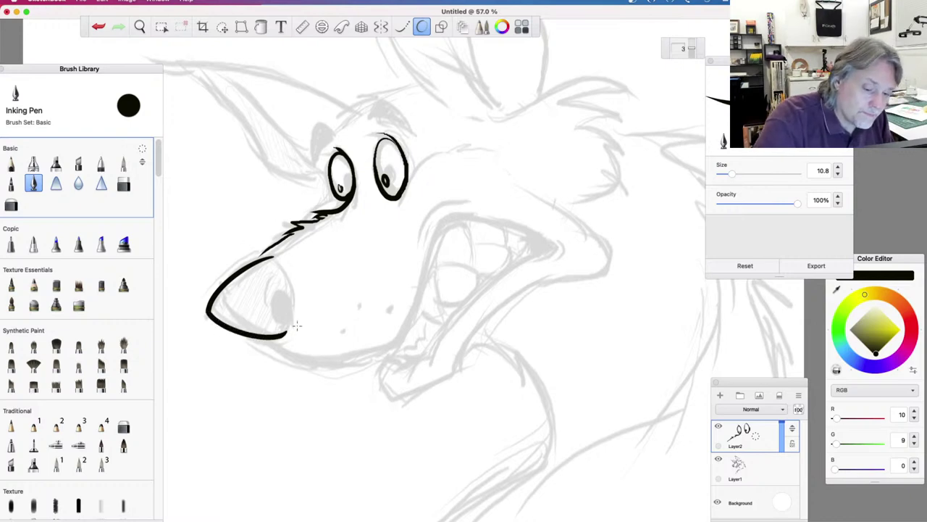
pyautogui.moveTo(287, 335)
pyautogui.mouseDown()
pyautogui.moveTo(294, 297)
pyautogui.moveTo(267, 253)
pyautogui.mouseUp()
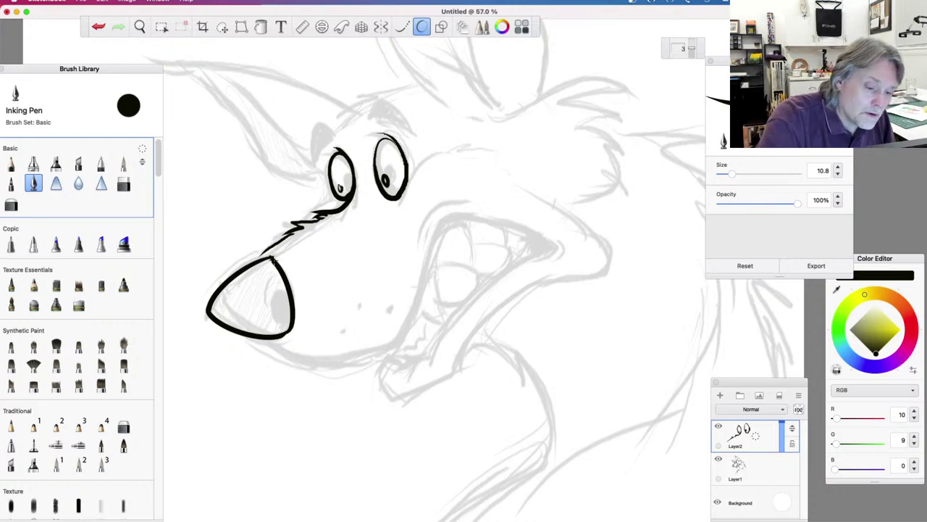
# Ink the nostril oval with a small crease beside it, and flood fill the nostril with black
pyautogui.moveTo(289, 303)
pyautogui.mouseDown()
pyautogui.moveTo(273, 308)
pyautogui.moveTo(293, 323)
pyautogui.moveTo(287, 294)
pyautogui.mouseUp()
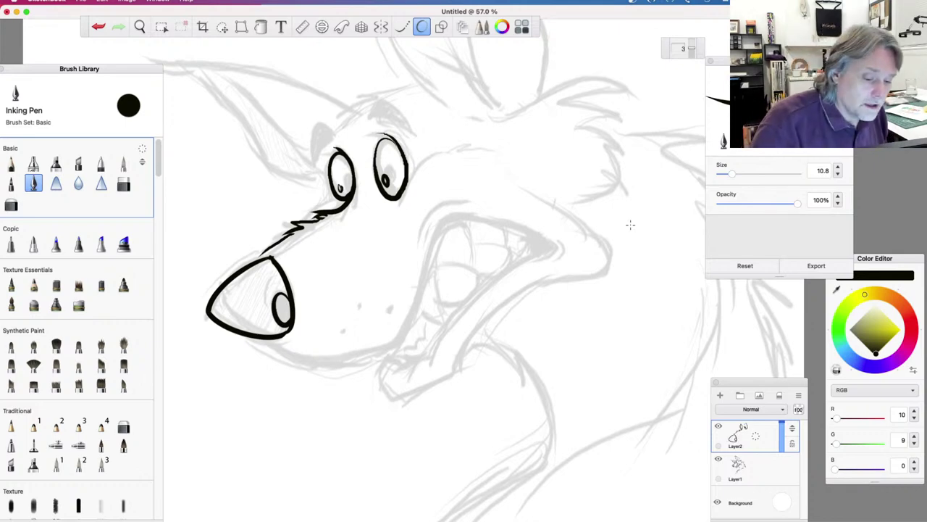
pyautogui.moveTo(276, 288)
pyautogui.mouseDown()
pyautogui.moveTo(260, 310)
pyautogui.moveTo(269, 317)
pyautogui.mouseUp()
pyautogui.press('super+z')
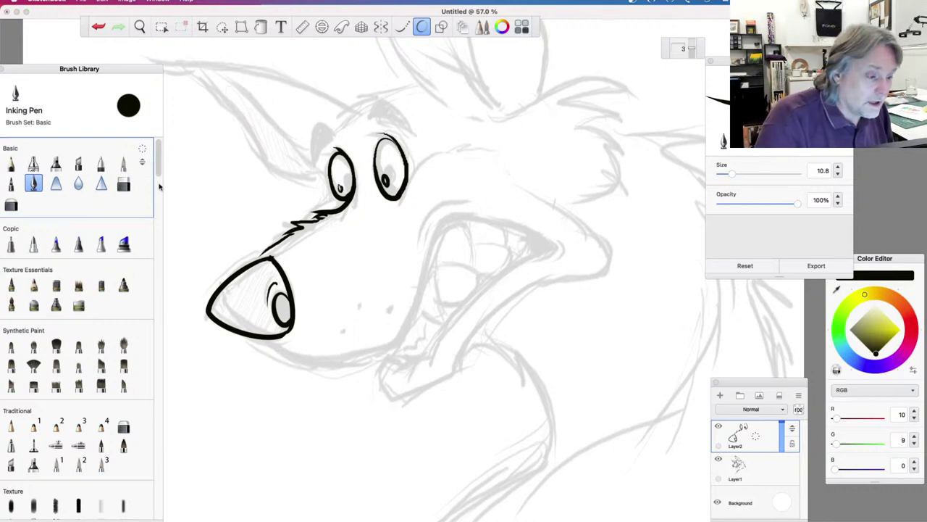
pyautogui.click(261, 27)
pyautogui.click(285, 313)
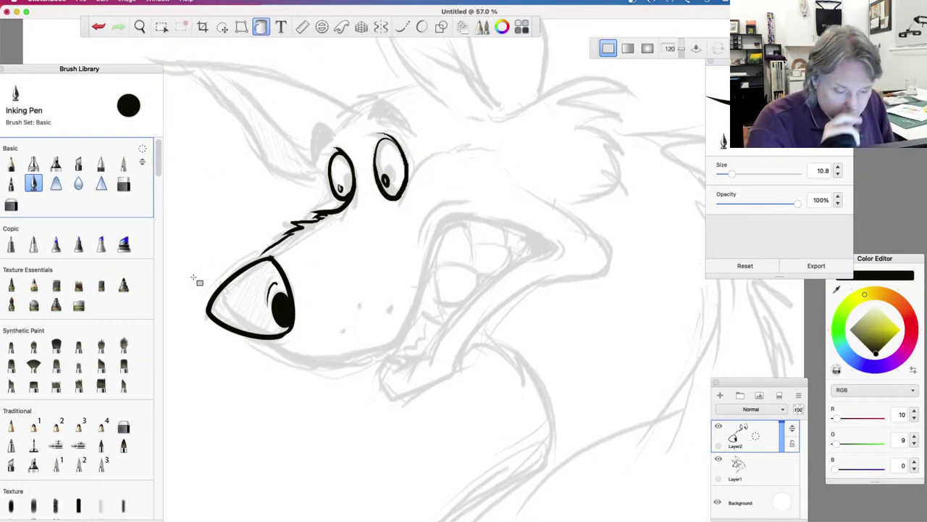
# Ink the underside of the muzzle and the closed contour of the open mouth with the Inking Pen
pyautogui.click(36, 187)
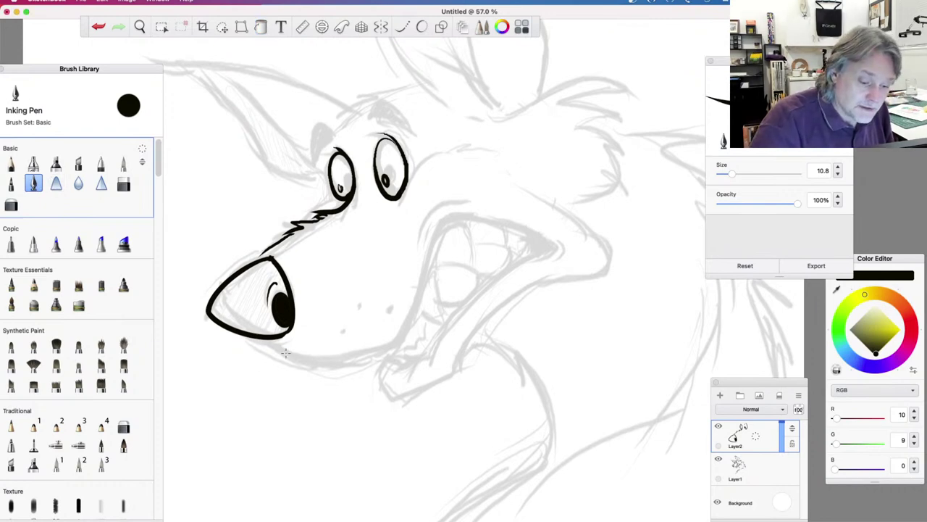
pyautogui.moveTo(251, 338)
pyautogui.mouseDown()
pyautogui.moveTo(315, 380)
pyautogui.moveTo(380, 363)
pyautogui.moveTo(404, 341)
pyautogui.moveTo(420, 259)
pyautogui.moveTo(437, 229)
pyautogui.moveTo(463, 217)
pyautogui.moveTo(538, 250)
pyautogui.mouseUp()
pyautogui.press('super+z')
pyautogui.moveTo(296, 360)
pyautogui.mouseDown()
pyautogui.moveTo(332, 368)
pyautogui.moveTo(378, 354)
pyautogui.moveTo(417, 323)
pyautogui.mouseUp()
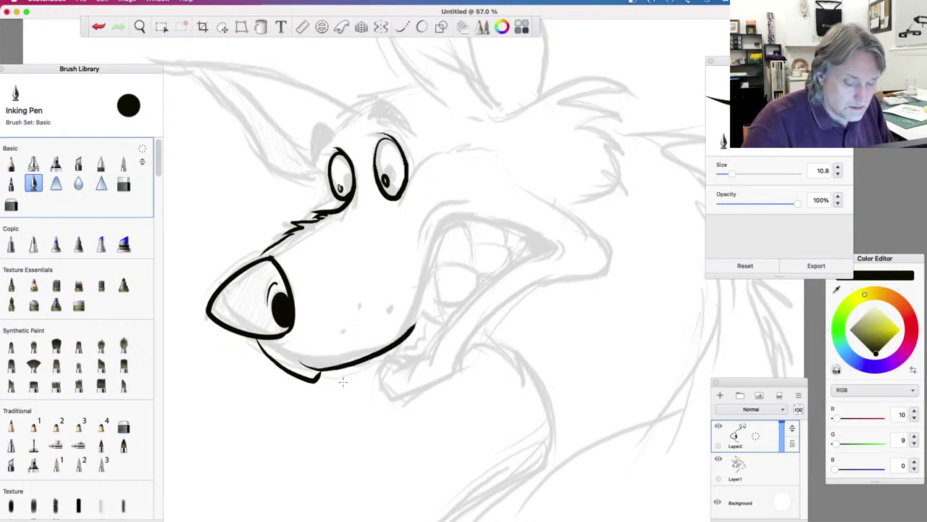
pyautogui.press('super+z')
pyautogui.moveTo(293, 361)
pyautogui.mouseDown()
pyautogui.moveTo(362, 359)
pyautogui.moveTo(405, 334)
pyautogui.moveTo(447, 218)
pyautogui.moveTo(481, 217)
pyautogui.moveTo(523, 231)
pyautogui.moveTo(546, 248)
pyautogui.moveTo(539, 252)
pyautogui.moveTo(546, 247)
pyautogui.moveTo(464, 305)
pyautogui.moveTo(432, 360)
pyautogui.moveTo(382, 375)
pyautogui.mouseUp()
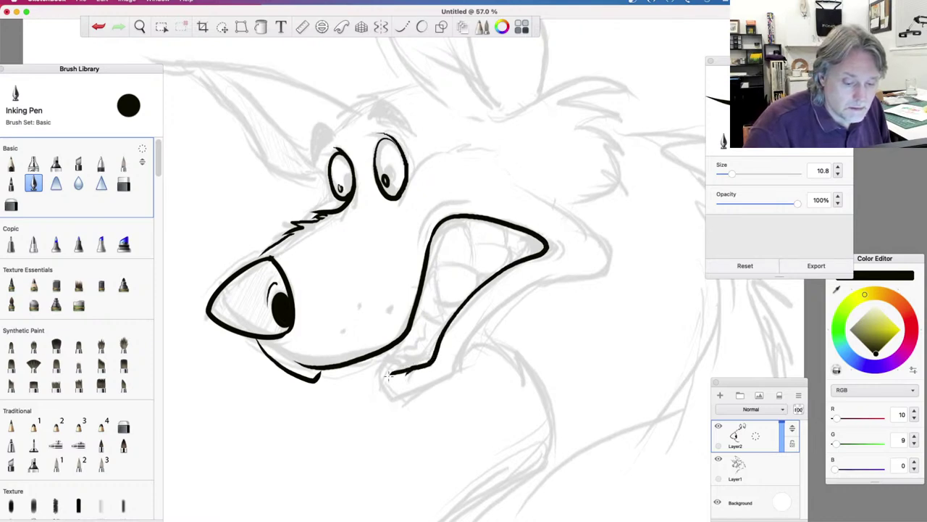
# Ink the lower jaw and outer lip around the mouth corner up to the cheek, plus a crease above the mouth
pyautogui.moveTo(401, 339)
pyautogui.mouseDown()
pyautogui.moveTo(378, 372)
pyautogui.moveTo(379, 389)
pyautogui.moveTo(398, 397)
pyautogui.moveTo(457, 376)
pyautogui.moveTo(479, 311)
pyautogui.moveTo(600, 266)
pyautogui.moveTo(598, 252)
pyautogui.moveTo(539, 197)
pyautogui.moveTo(508, 185)
pyautogui.mouseUp()
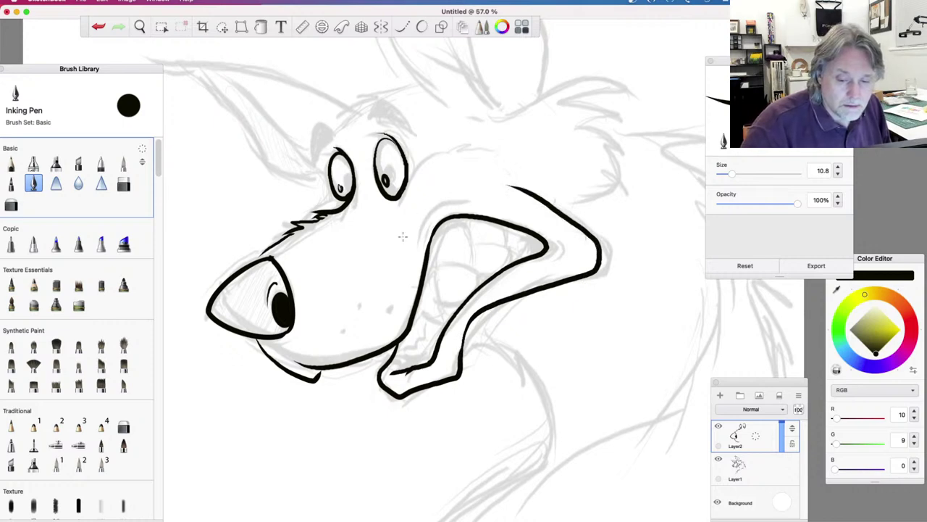
pyautogui.press('super+z')
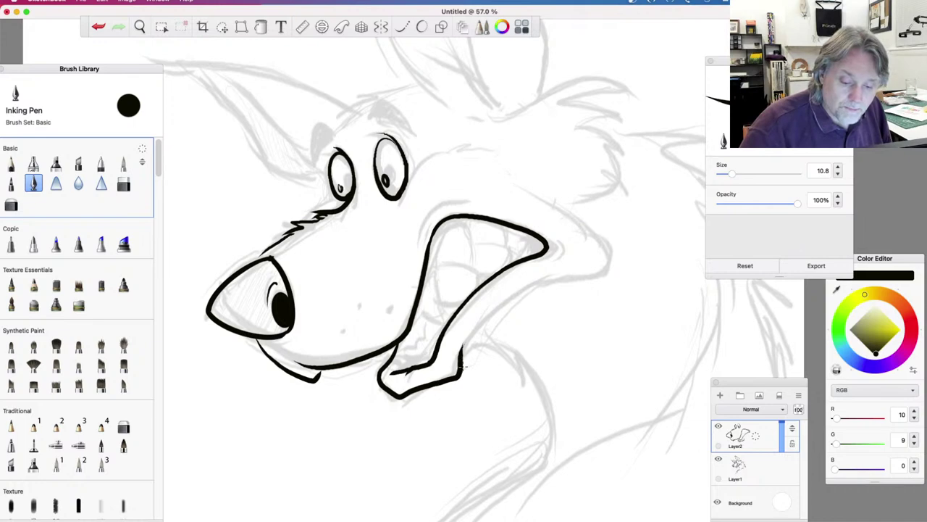
pyautogui.moveTo(462, 353)
pyautogui.mouseDown()
pyautogui.moveTo(486, 313)
pyautogui.moveTo(543, 282)
pyautogui.moveTo(603, 271)
pyautogui.moveTo(603, 242)
pyautogui.moveTo(510, 181)
pyautogui.moveTo(442, 200)
pyautogui.moveTo(418, 288)
pyautogui.mouseUp()
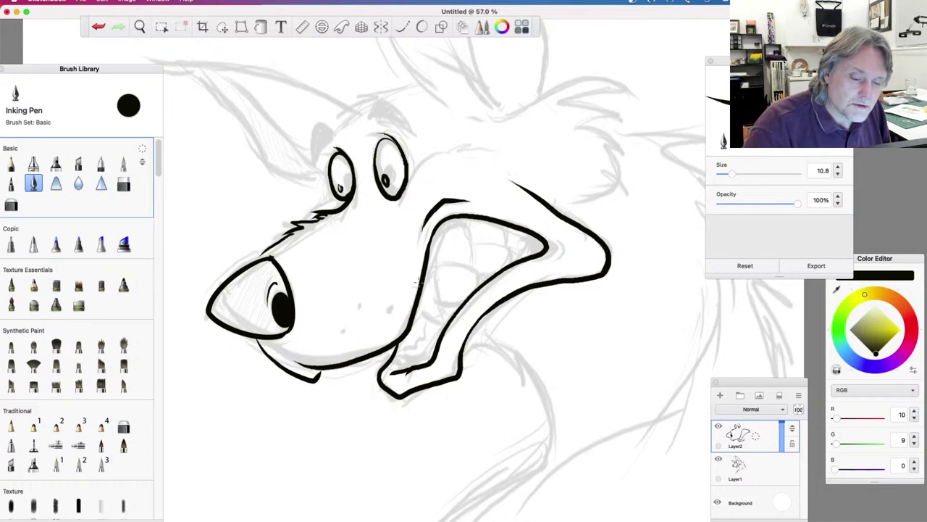
# Ink a short crease slanting up and back from the lower corner of the near eye
pyautogui.moveTo(397, 203)
pyautogui.mouseDown()
pyautogui.moveTo(403, 179)
pyautogui.moveTo(433, 150)
pyautogui.mouseUp()
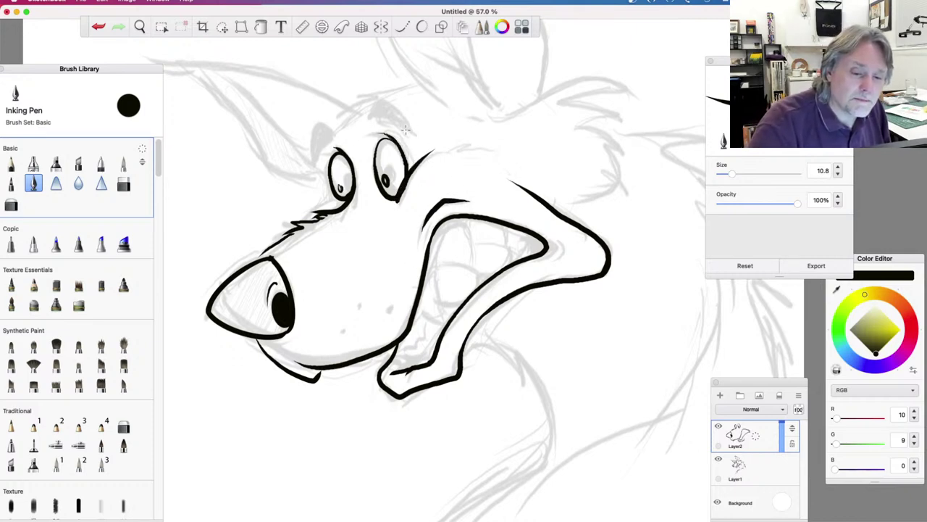
pyautogui.moveTo(412, 133)
pyautogui.mouseDown()
pyautogui.moveTo(378, 116)
pyautogui.moveTo(357, 119)
pyautogui.mouseUp()
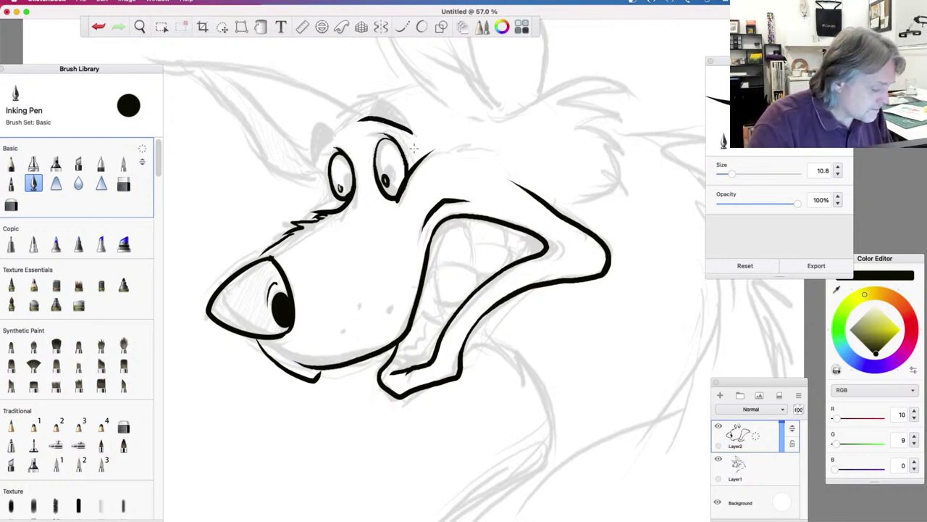
pyautogui.press('super+z')
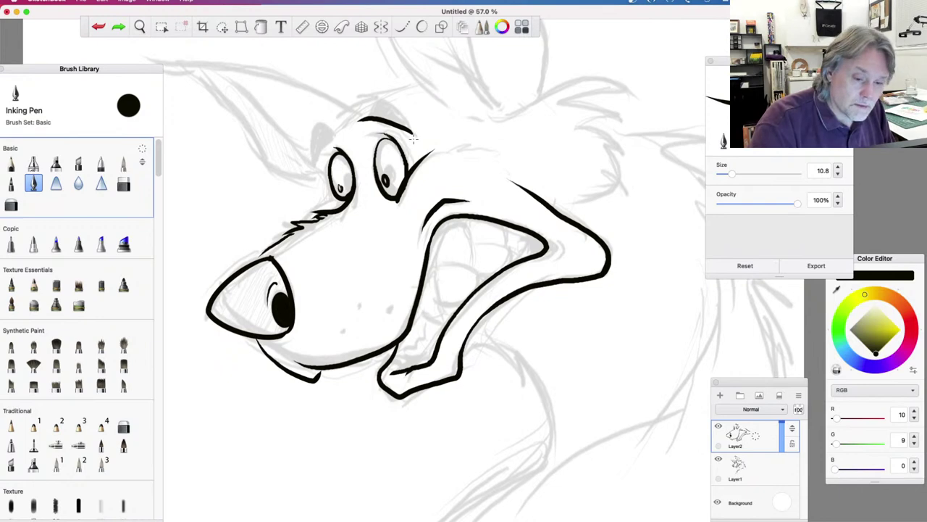
pyautogui.press('super+z')
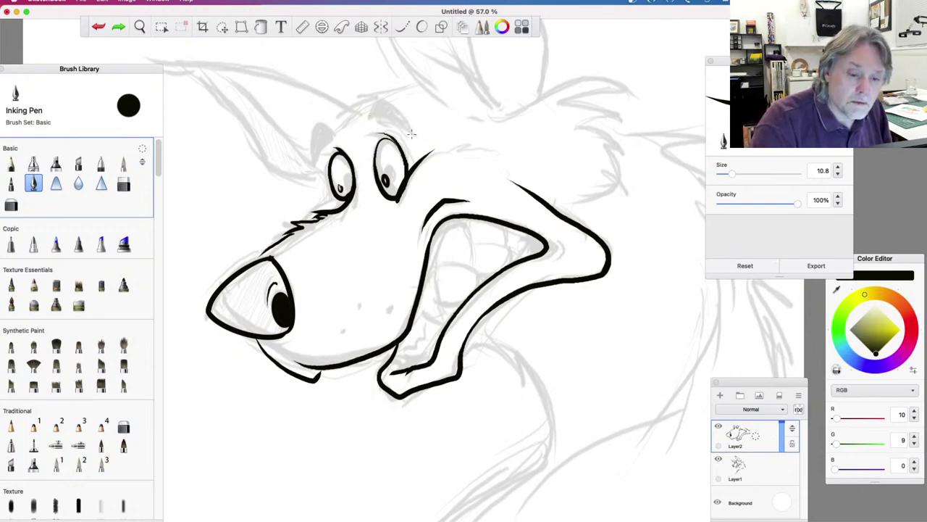
# Ink the arched eyebrow above the near eye as a closed, pointed shape and fill it in solid black
pyautogui.moveTo(398, 123)
pyautogui.mouseDown()
pyautogui.moveTo(369, 117)
pyautogui.moveTo(385, 98)
pyautogui.moveTo(369, 121)
pyautogui.mouseUp()
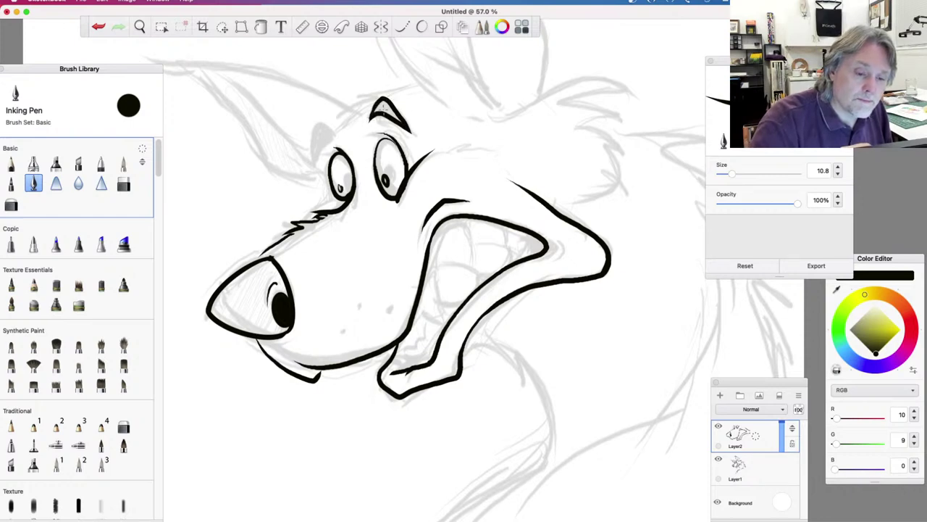
pyautogui.press('super+z')
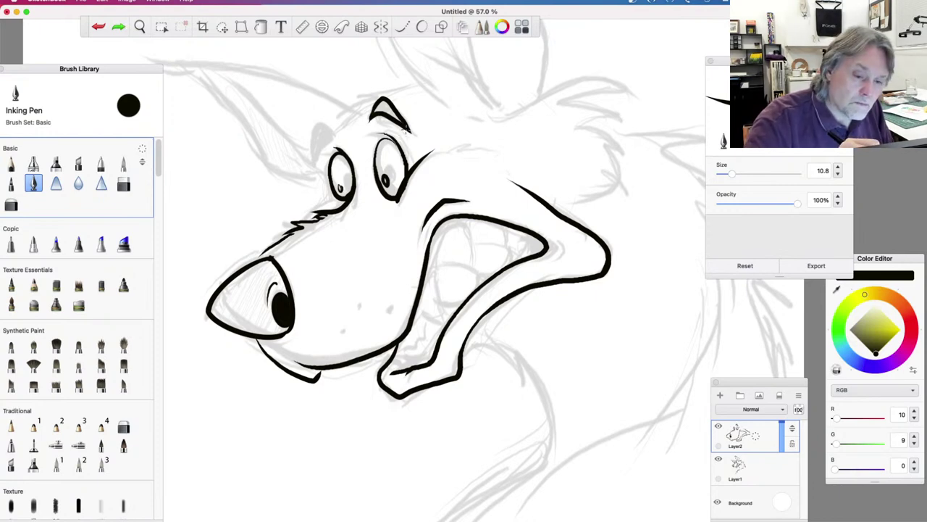
pyautogui.press('super+z')
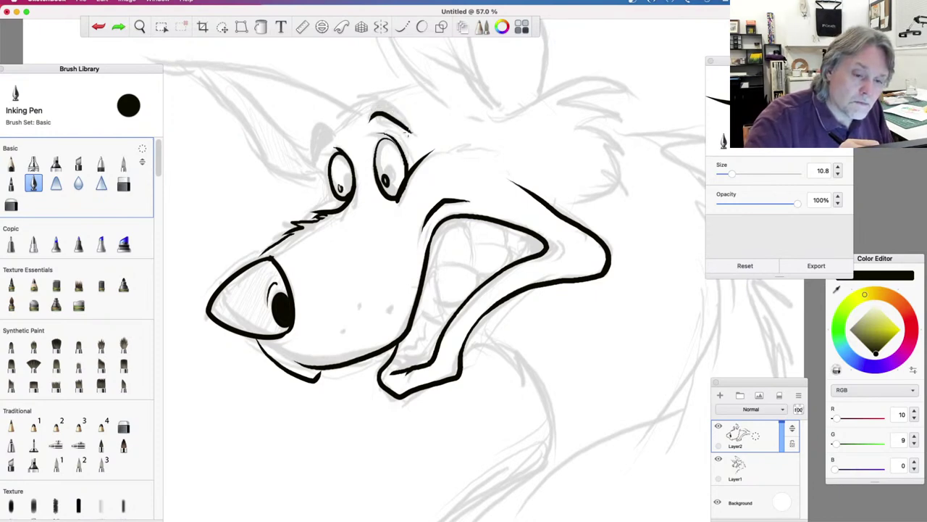
pyautogui.moveTo(408, 132)
pyautogui.mouseDown()
pyautogui.moveTo(383, 98)
pyautogui.moveTo(371, 123)
pyautogui.mouseUp()
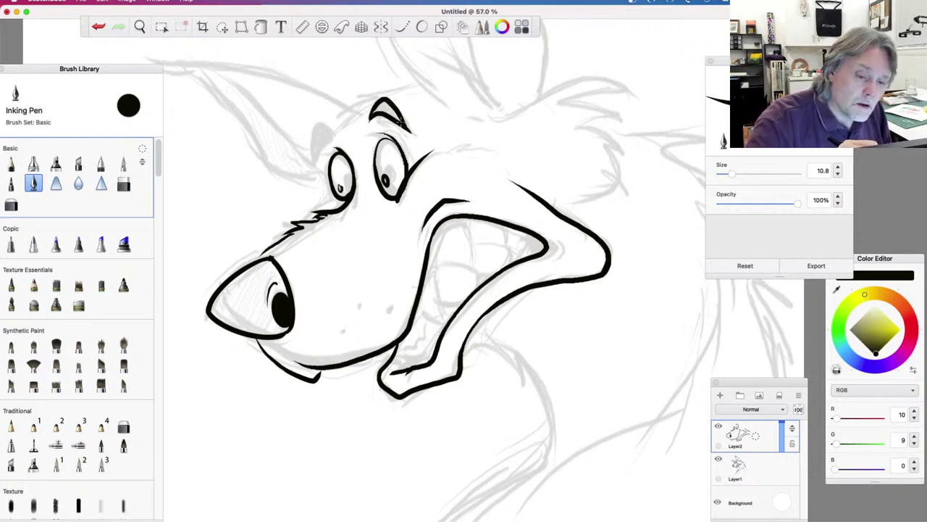
pyautogui.moveTo(387, 108); pyautogui.dragTo(380, 109)
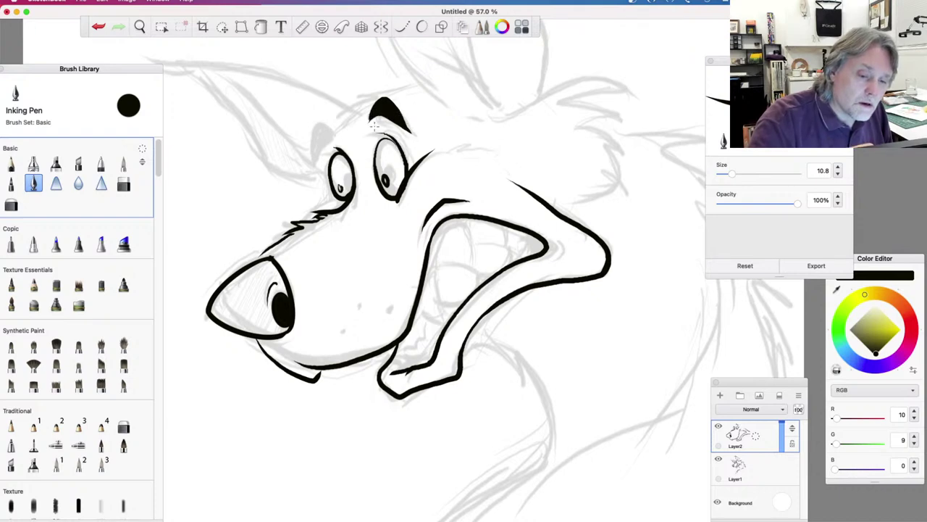
# Ink the far eyebrow solid black down to the eye, and add fur tufts below that eye and along the muzzle bridge
pyautogui.moveTo(345, 138)
pyautogui.mouseDown()
pyautogui.moveTo(337, 135)
pyautogui.moveTo(320, 169)
pyautogui.mouseUp()
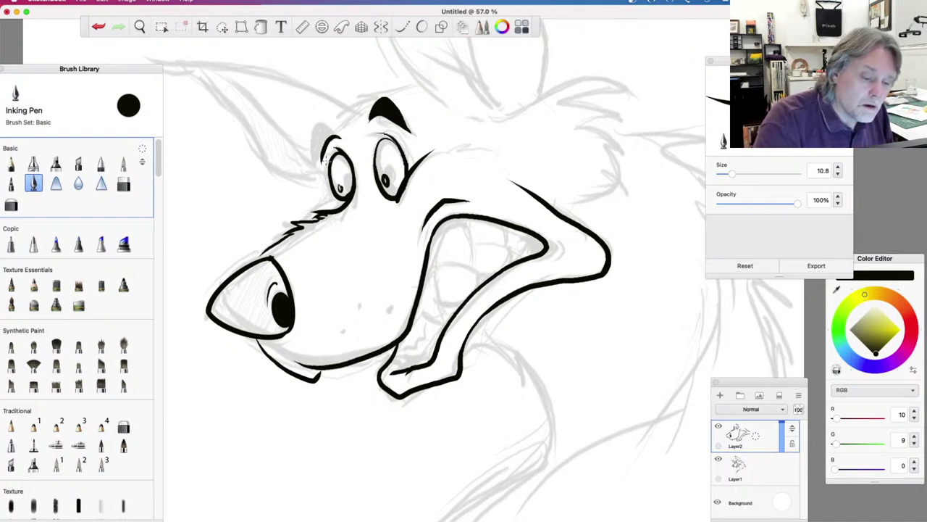
pyautogui.moveTo(319, 167)
pyautogui.mouseDown()
pyautogui.moveTo(320, 148)
pyautogui.moveTo(342, 138)
pyautogui.moveTo(314, 120)
pyautogui.moveTo(318, 170)
pyautogui.mouseUp()
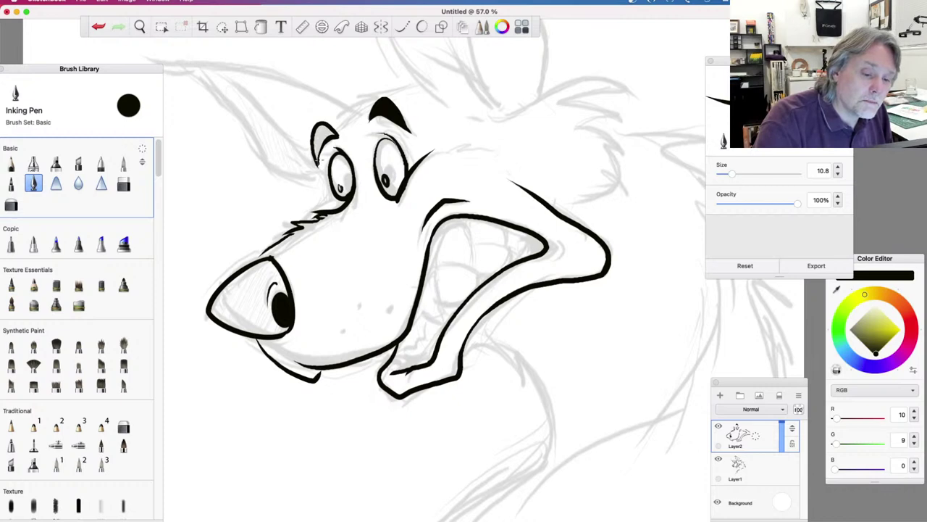
pyautogui.moveTo(335, 134)
pyautogui.mouseDown()
pyautogui.moveTo(318, 126)
pyautogui.moveTo(314, 137)
pyautogui.moveTo(317, 156)
pyautogui.moveTo(334, 133)
pyautogui.moveTo(318, 145)
pyautogui.moveTo(319, 165)
pyautogui.moveTo(324, 137)
pyautogui.moveTo(317, 129)
pyautogui.moveTo(336, 205)
pyautogui.mouseUp()
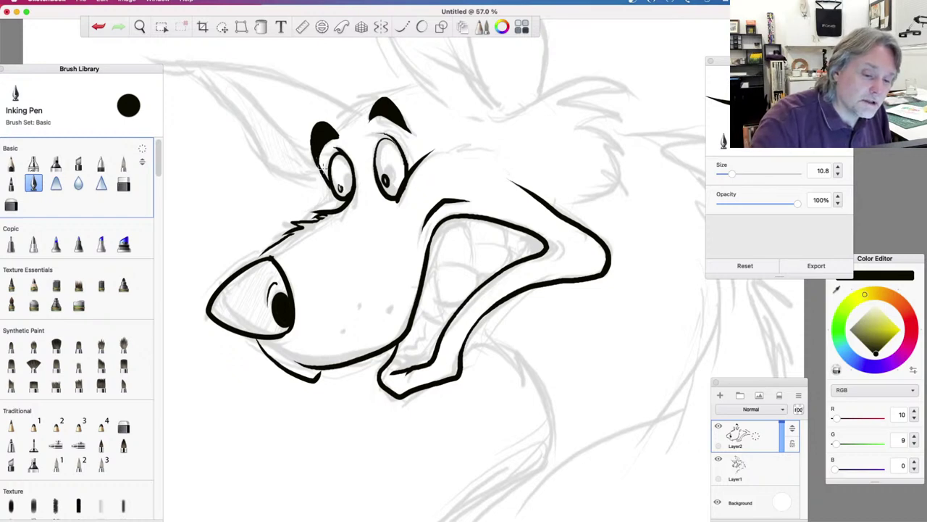
pyautogui.press('super+z')
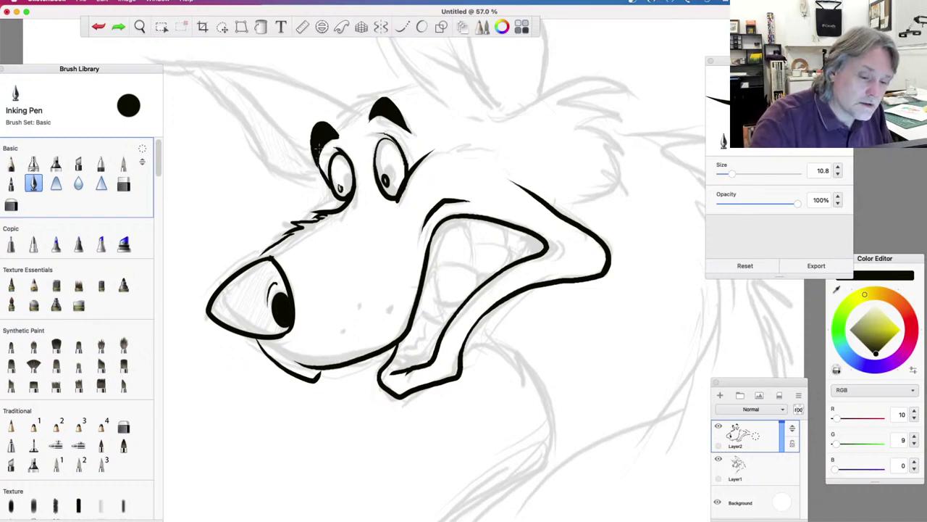
pyautogui.press('super+shift+z')
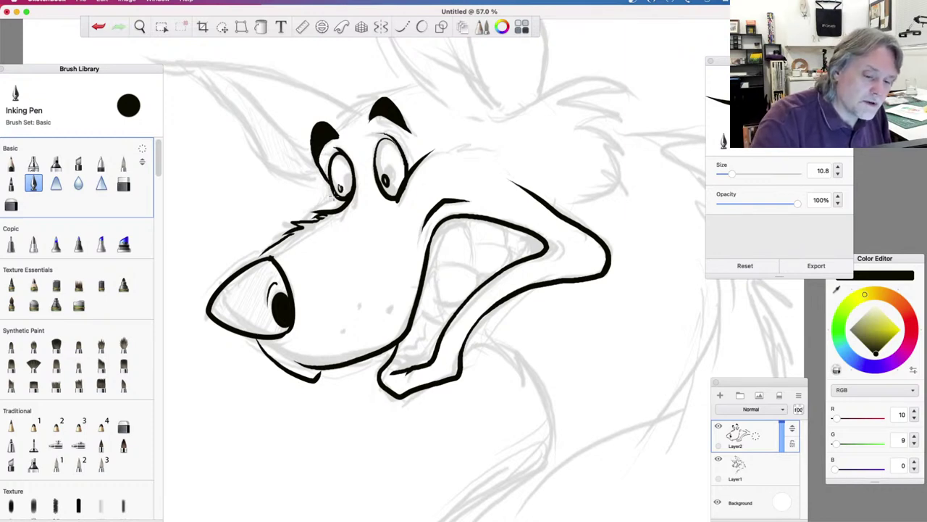
pyautogui.moveTo(316, 205); pyautogui.dragTo(305, 219)
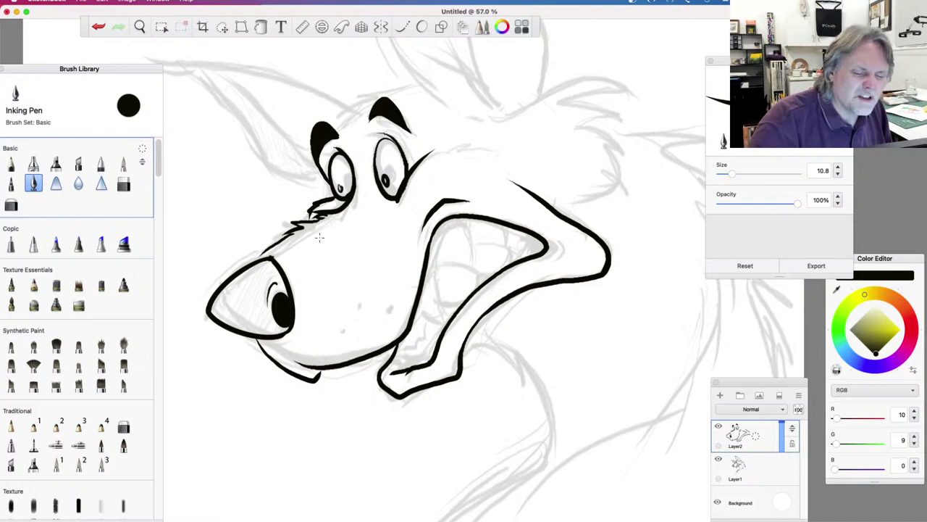
pyautogui.moveTo(260, 261); pyautogui.dragTo(276, 246)
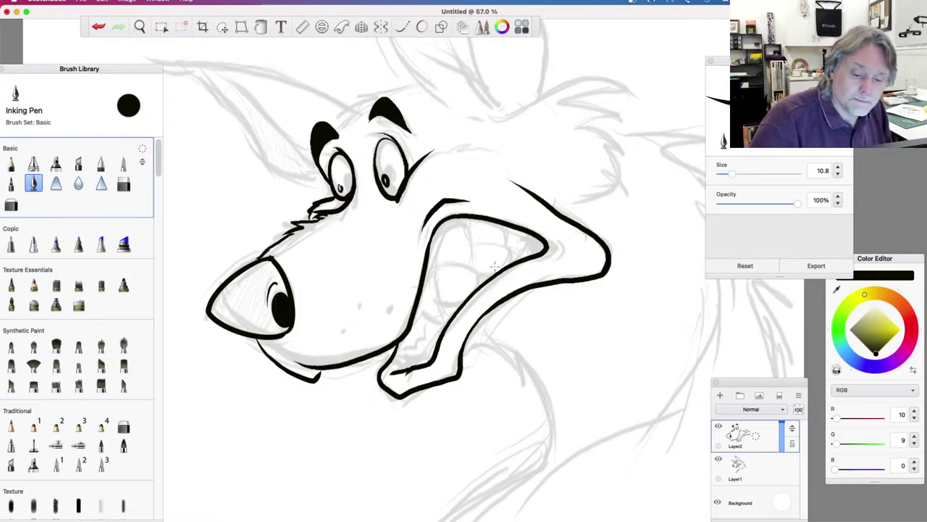
# Ink a curved crease around the mouth corner and a row of small jagged teeth at the front of the lower jaw
pyautogui.moveTo(550, 233)
pyautogui.mouseDown()
pyautogui.moveTo(563, 250)
pyautogui.moveTo(545, 262)
pyautogui.mouseUp()
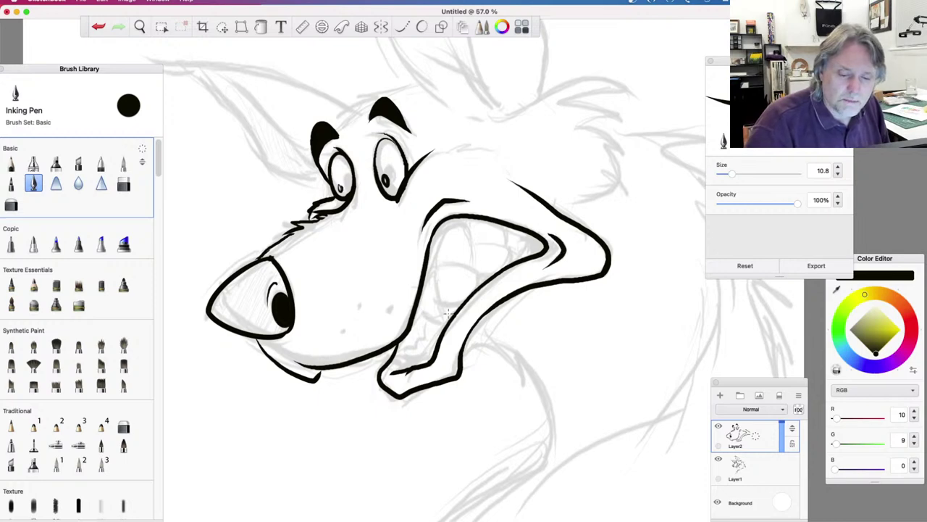
pyautogui.moveTo(458, 201)
pyautogui.mouseDown()
pyautogui.moveTo(435, 210)
pyautogui.moveTo(451, 203)
pyautogui.mouseUp()
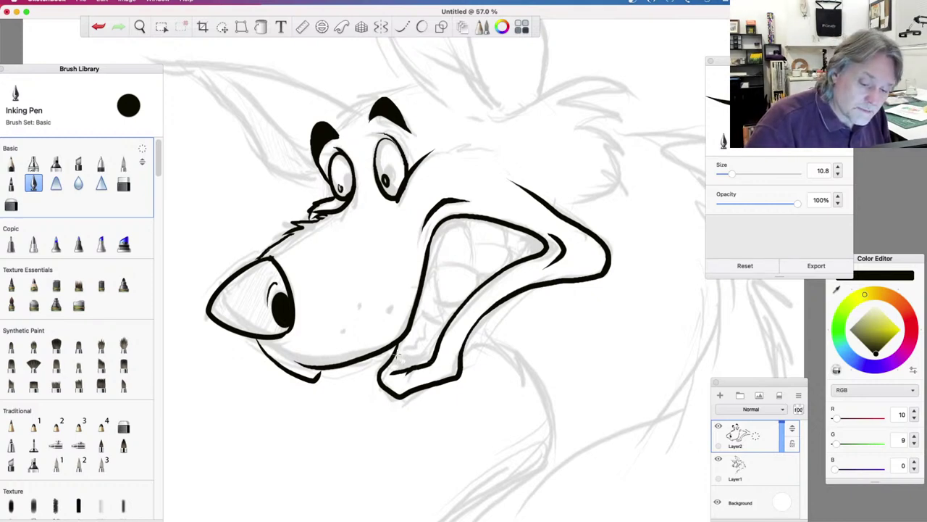
pyautogui.moveTo(395, 345)
pyautogui.mouseDown()
pyautogui.moveTo(412, 347)
pyautogui.moveTo(423, 324)
pyautogui.mouseUp()
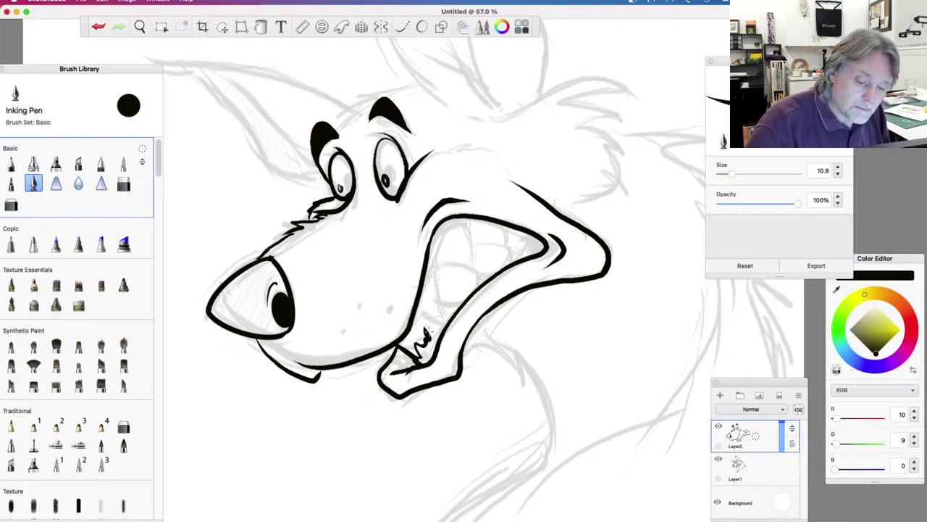
pyautogui.hotkey('ctrl', 'z')
pyautogui.moveTo(410, 355)
pyautogui.mouseDown()
pyautogui.moveTo(414, 343)
pyautogui.moveTo(425, 347)
pyautogui.moveTo(420, 330)
pyautogui.moveTo(428, 339)
pyautogui.moveTo(423, 322)
pyautogui.moveTo(439, 335)
pyautogui.moveTo(444, 323)
pyautogui.moveTo(420, 308)
pyautogui.moveTo(416, 319)
pyautogui.mouseUp()
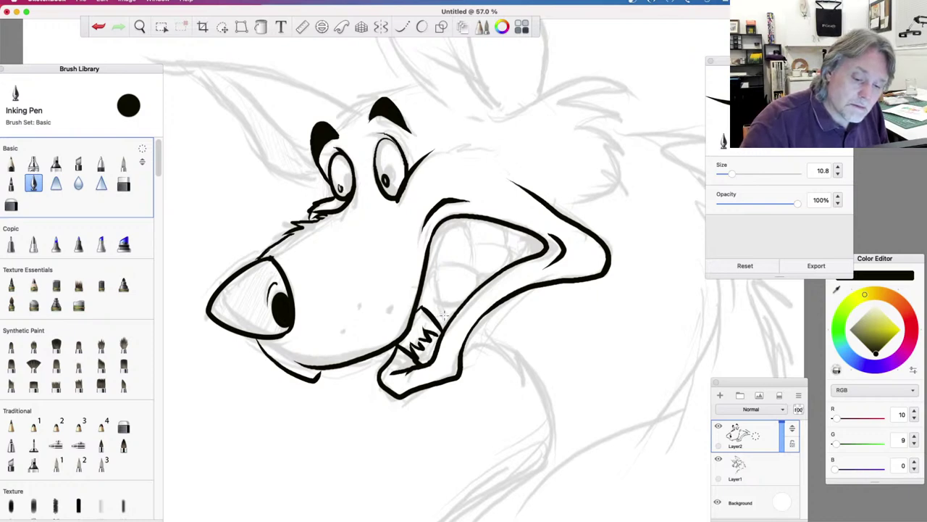
# Ink the larger upper and lower teeth from the middle of the mouth back to its corner
pyautogui.moveTo(461, 306); pyautogui.dragTo(428, 296)
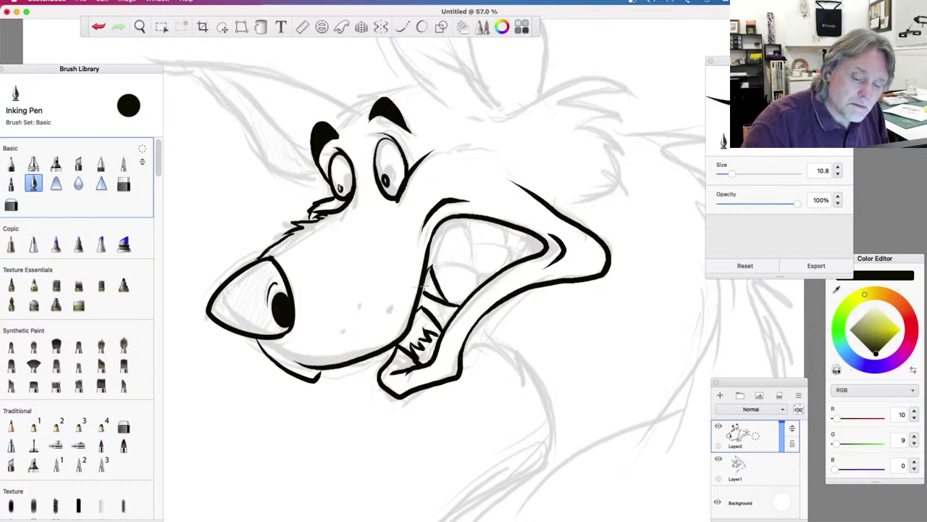
pyautogui.moveTo(432, 269)
pyautogui.mouseDown()
pyautogui.moveTo(468, 271)
pyautogui.moveTo(480, 282)
pyautogui.moveTo(450, 298)
pyautogui.mouseUp()
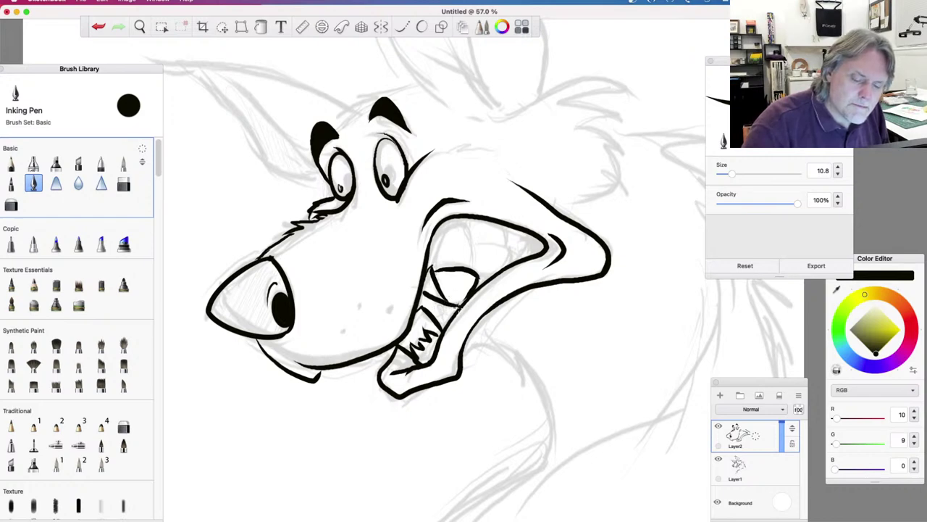
pyautogui.moveTo(446, 311)
pyautogui.mouseDown()
pyautogui.moveTo(419, 310)
pyautogui.moveTo(462, 229)
pyautogui.moveTo(438, 230)
pyautogui.moveTo(433, 276)
pyautogui.mouseUp()
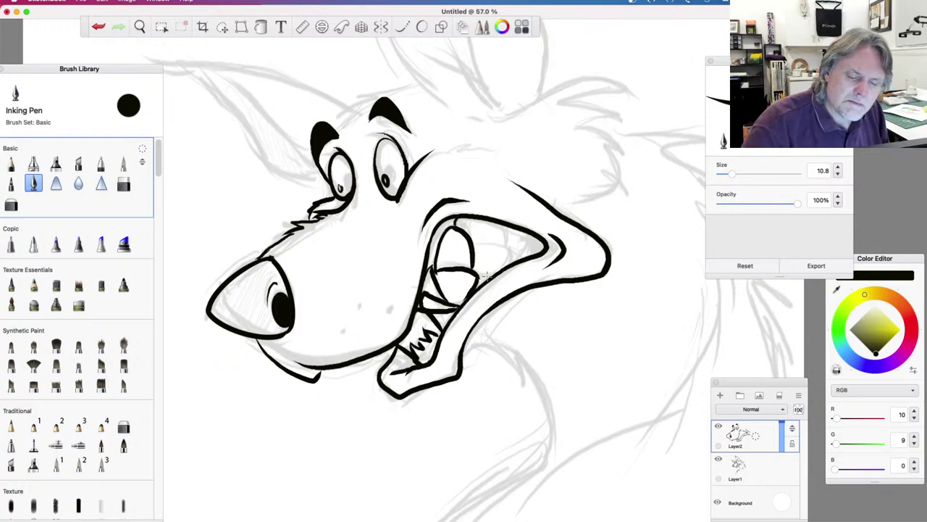
pyautogui.moveTo(476, 269)
pyautogui.mouseDown()
pyautogui.moveTo(502, 271)
pyautogui.moveTo(510, 245)
pyautogui.moveTo(475, 249)
pyautogui.moveTo(487, 219)
pyautogui.moveTo(537, 255)
pyautogui.moveTo(510, 253)
pyautogui.mouseUp()
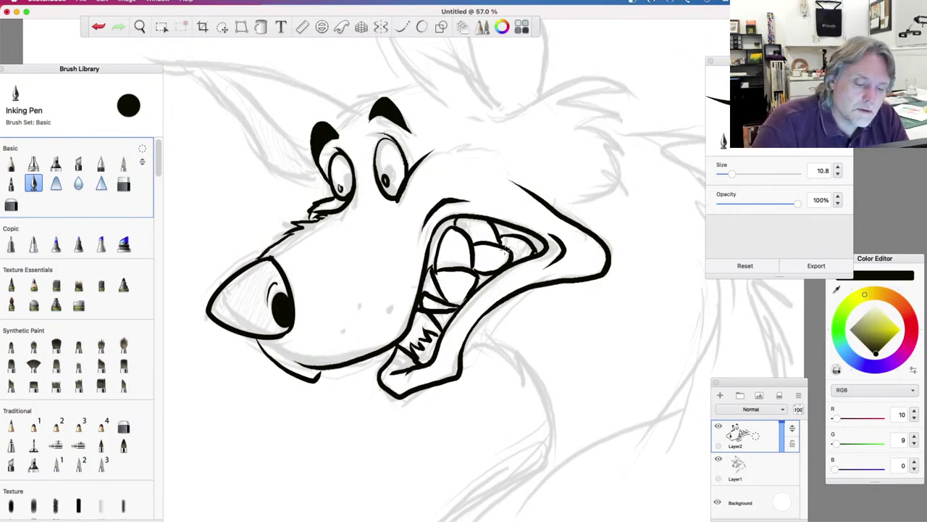
# Ink three whisker dots on the muzzle and a short line just below the nose
pyautogui.click(390, 310)
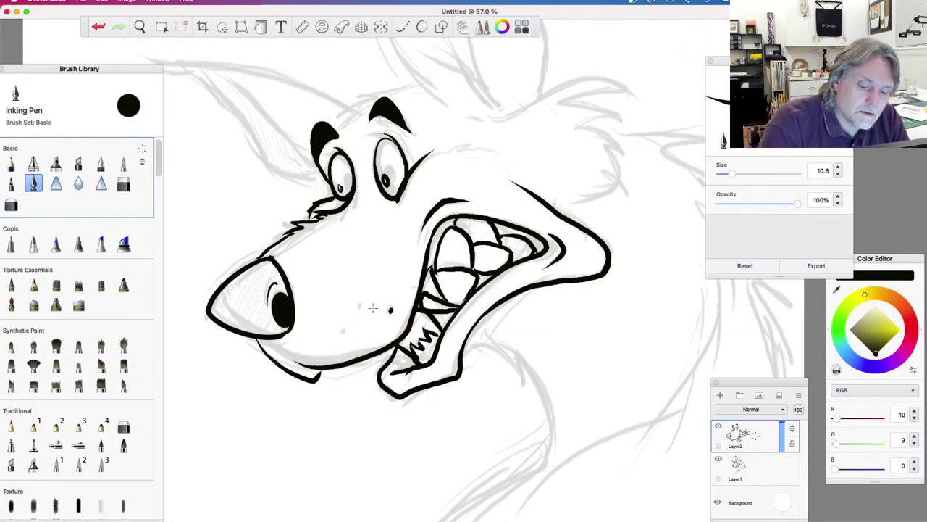
pyautogui.click(345, 331)
pyautogui.moveTo(282, 337); pyautogui.dragTo(287, 346)
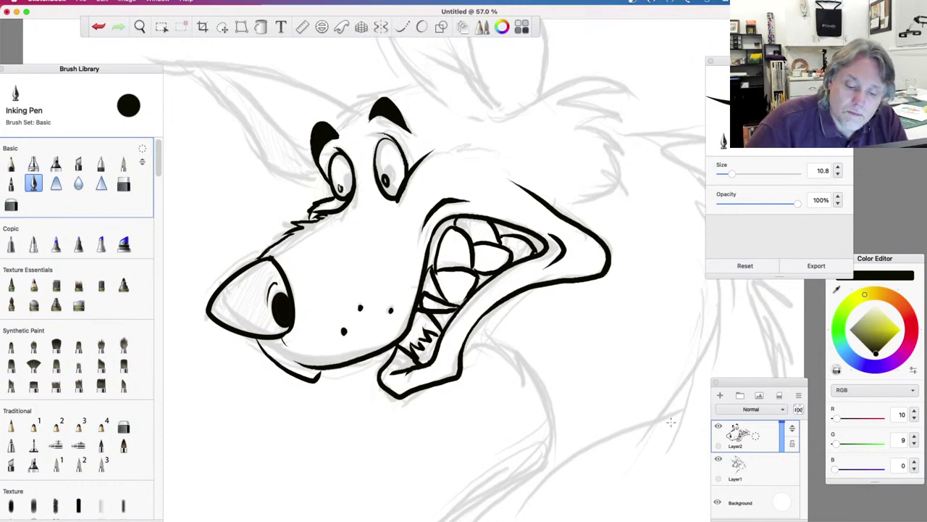
# Ink the curved throat line with fur notches below the jaw, plus a jagged cheek tuft and loose neck creases
pyautogui.moveTo(468, 344); pyautogui.dragTo(534, 398)
pyautogui.moveTo(531, 367)
pyautogui.mouseDown()
pyautogui.moveTo(541, 406)
pyautogui.moveTo(536, 486)
pyautogui.mouseUp()
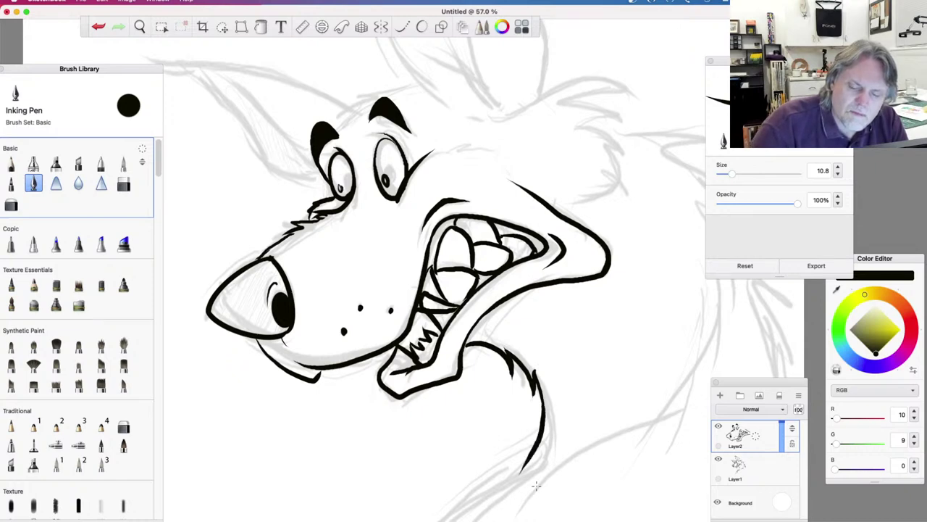
pyautogui.moveTo(617, 233)
pyautogui.mouseDown()
pyautogui.moveTo(652, 278)
pyautogui.moveTo(635, 298)
pyautogui.moveTo(608, 306)
pyautogui.mouseUp()
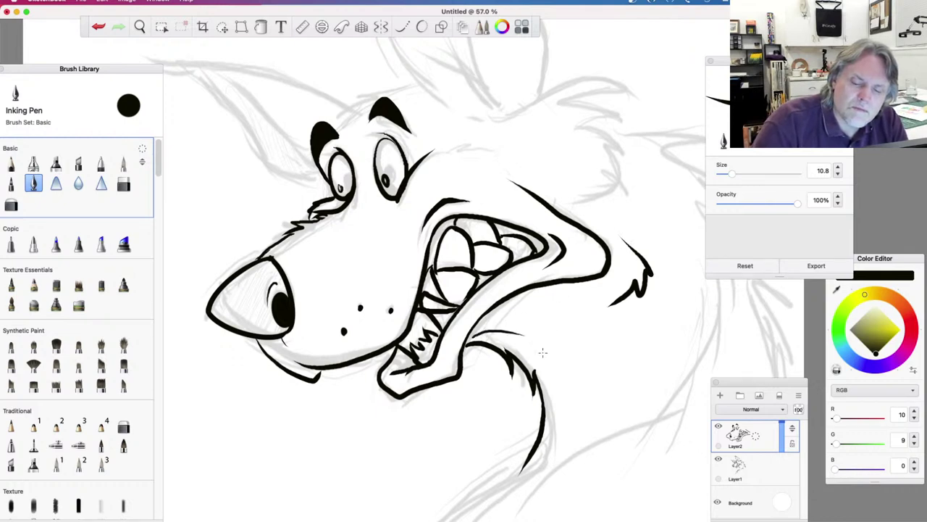
pyautogui.moveTo(521, 323); pyautogui.dragTo(561, 352)
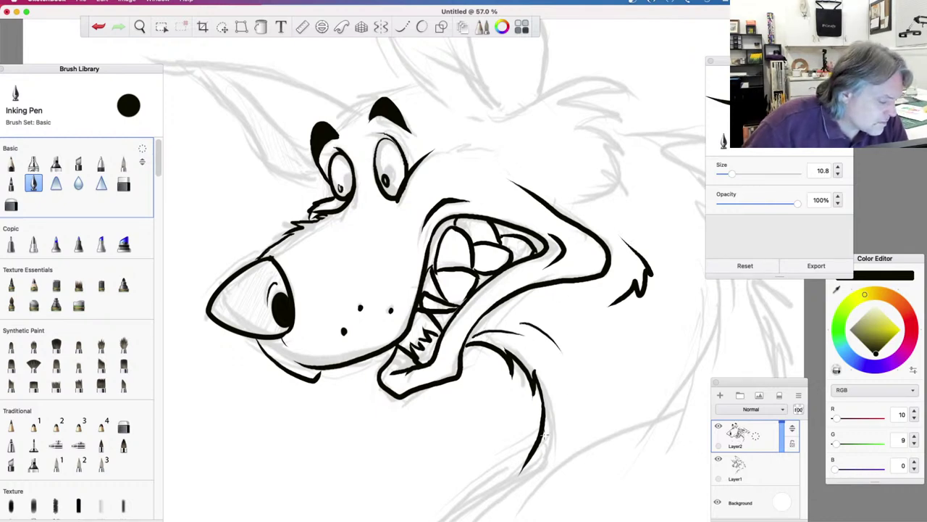
# Ink the top contour of the forehead above the eyebrows with small fur tufts
pyautogui.scroll(3, 543, 435)
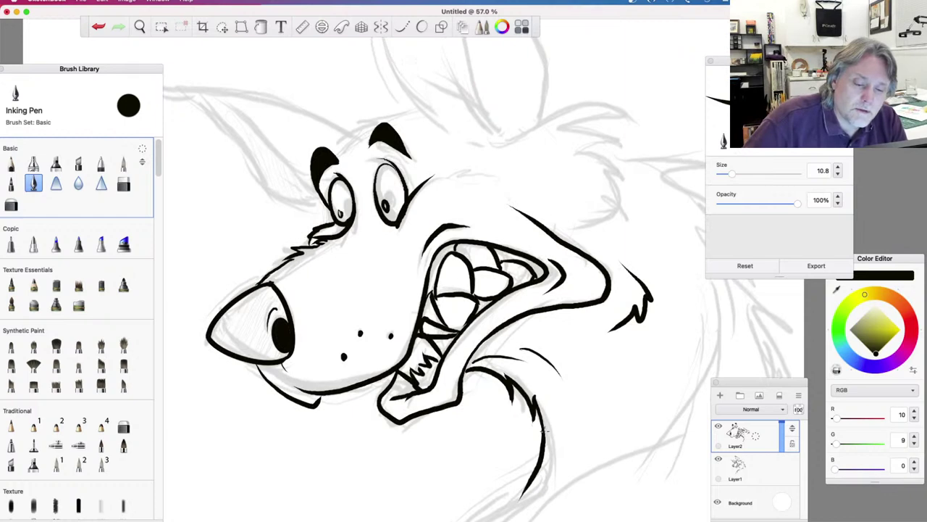
pyautogui.scroll(5, 544, 438)
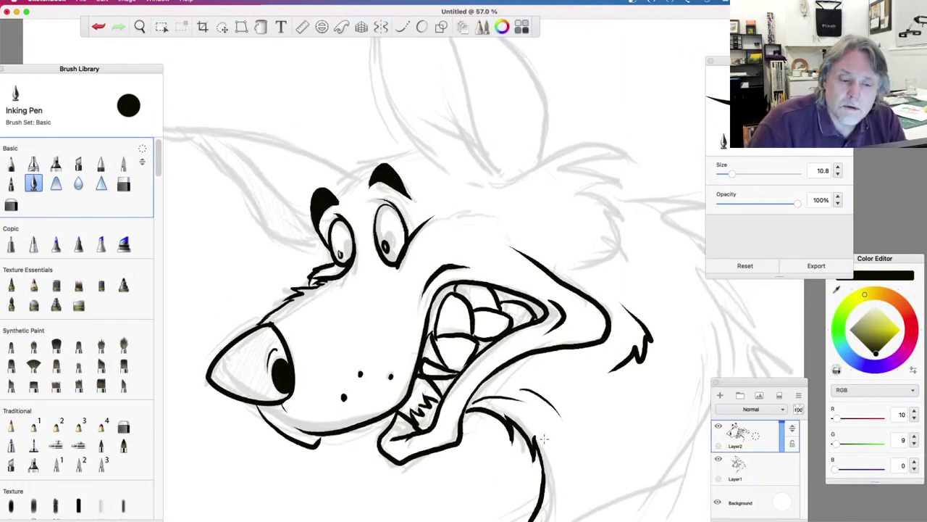
pyautogui.moveTo(419, 149)
pyautogui.mouseDown()
pyautogui.moveTo(349, 154)
pyautogui.moveTo(371, 165)
pyautogui.moveTo(337, 178)
pyautogui.moveTo(355, 172)
pyautogui.moveTo(333, 195)
pyautogui.mouseUp()
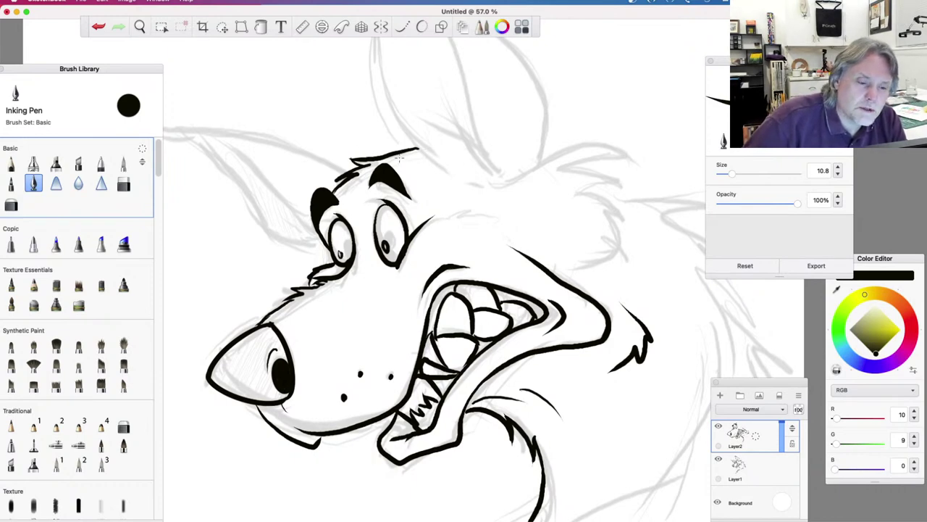
# Ink the far pointed ear's upper and lower edges out to the tip, plus its inner fold line
pyautogui.hscroll(-5, 397, 158)
pyautogui.moveTo(387, 173)
pyautogui.mouseDown()
pyautogui.moveTo(337, 145)
pyautogui.moveTo(194, 127)
pyautogui.moveTo(216, 136)
pyautogui.mouseUp()
pyautogui.moveTo(365, 239)
pyautogui.mouseDown()
pyautogui.moveTo(311, 235)
pyautogui.moveTo(288, 193)
pyautogui.moveTo(239, 139)
pyautogui.mouseUp()
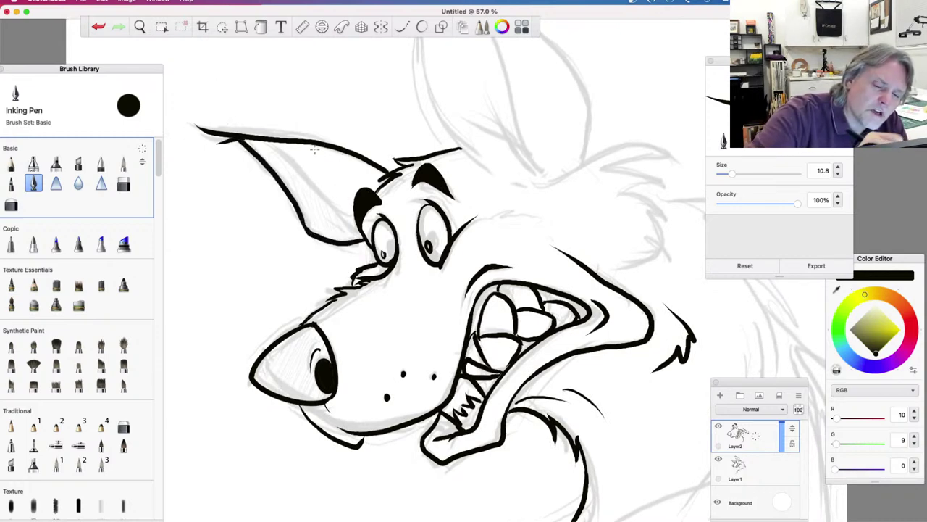
pyautogui.moveTo(349, 208)
pyautogui.mouseDown()
pyautogui.moveTo(319, 192)
pyautogui.moveTo(288, 147)
pyautogui.moveTo(244, 143)
pyautogui.mouseUp()
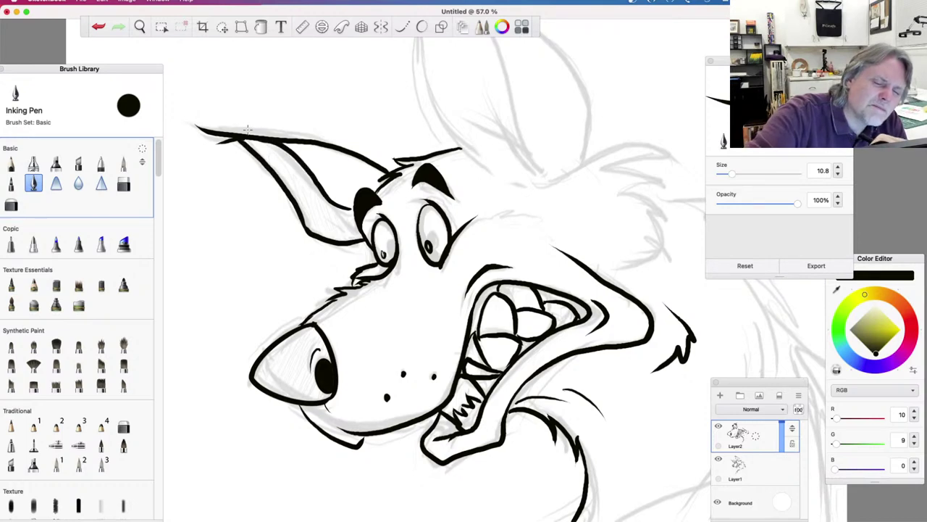
pyautogui.moveTo(360, 212); pyautogui.dragTo(343, 208)
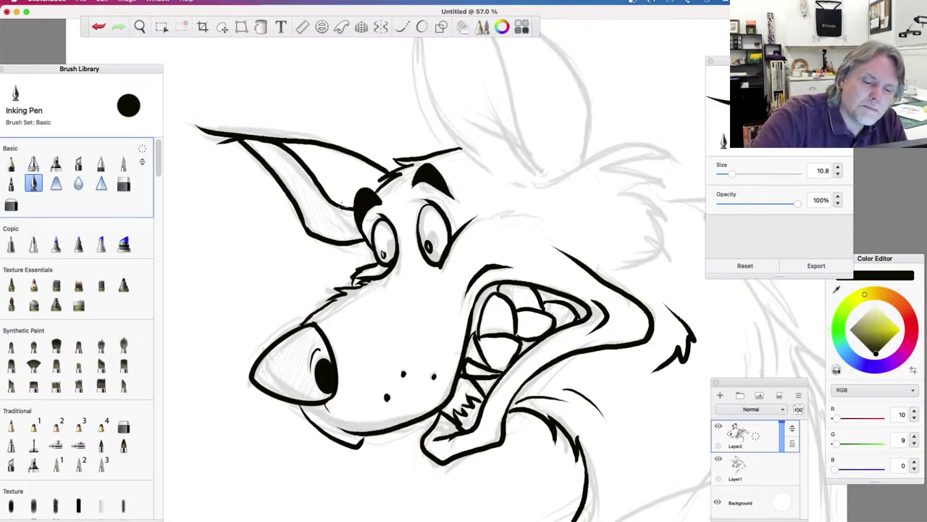
pyautogui.scroll(2, 376, 233)
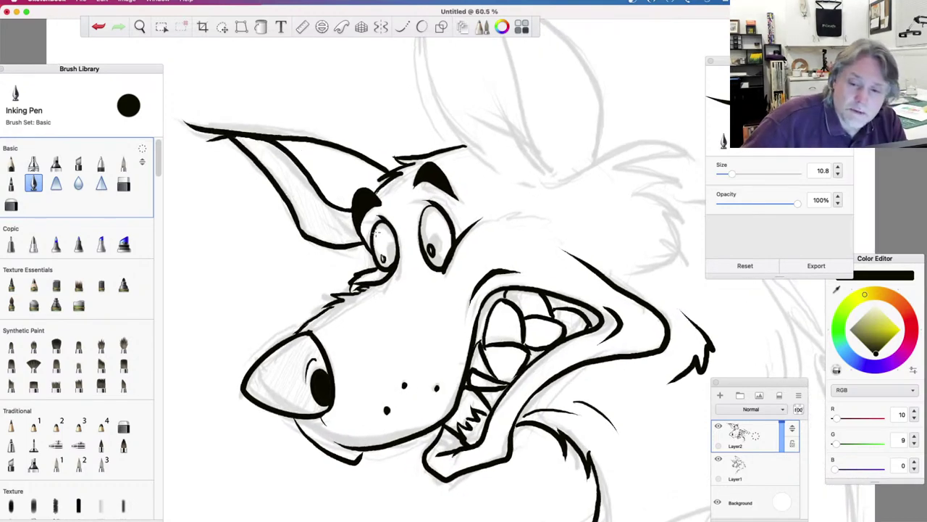
pyautogui.click(140, 27)
pyautogui.moveTo(380, 332); pyautogui.dragTo(374, 364)
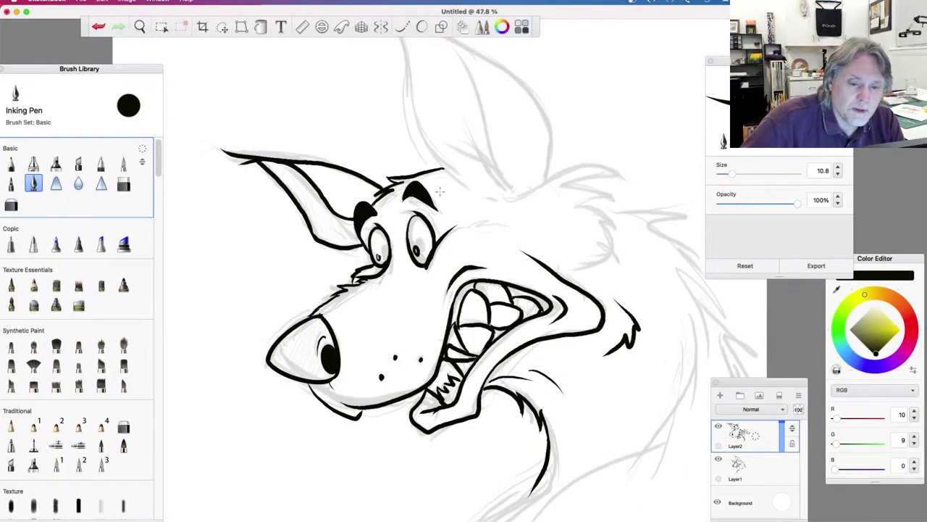
pyautogui.scroll(3, 439, 191)
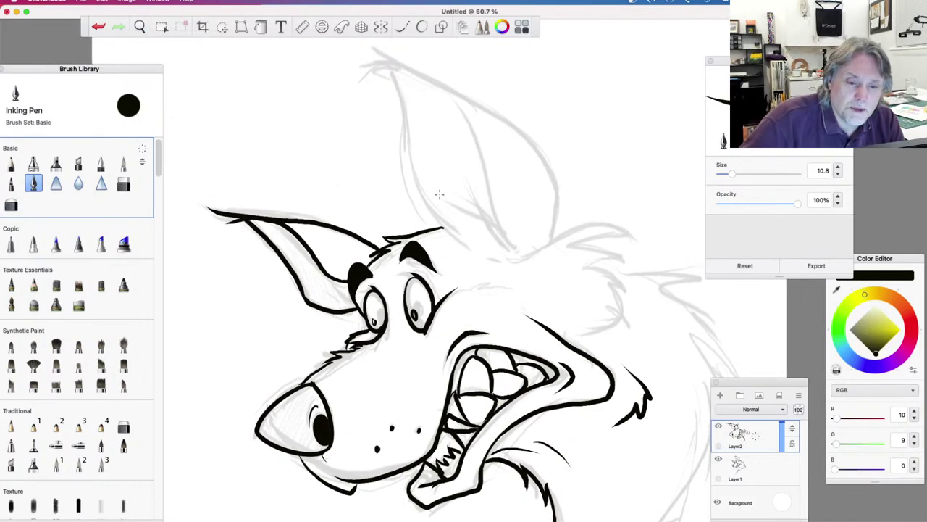
pyautogui.moveTo(519, 258)
pyautogui.mouseDown()
pyautogui.moveTo(618, 227)
pyautogui.moveTo(571, 247)
pyautogui.moveTo(625, 250)
pyautogui.mouseUp()
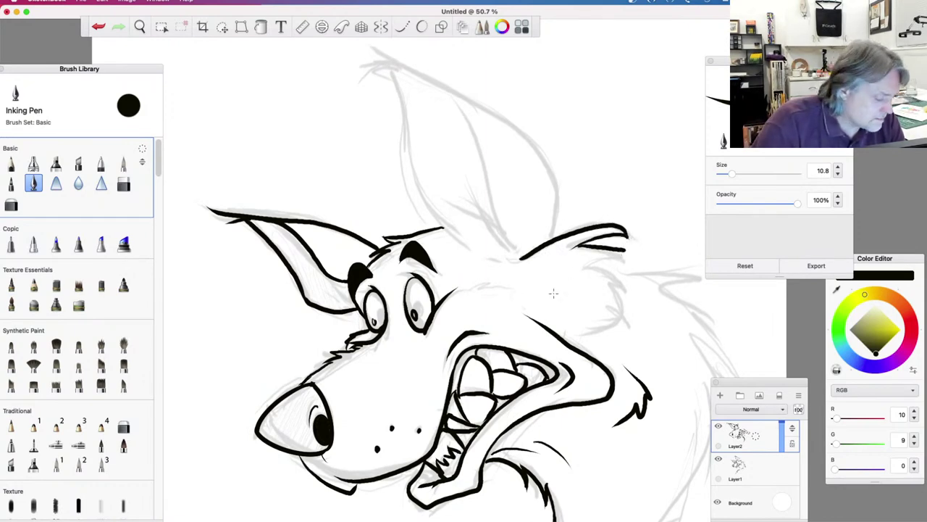
pyautogui.press('super+z')
pyautogui.press('super+z')
pyautogui.press('super+z')
# Ink the fur tufts behind the near ear and down the cheek, plus the ear's outline and inner fold up to the pointed tip
pyautogui.moveTo(522, 255)
pyautogui.mouseDown()
pyautogui.moveTo(574, 231)
pyautogui.moveTo(632, 240)
pyautogui.moveTo(565, 253)
pyautogui.moveTo(624, 259)
pyautogui.moveTo(578, 270)
pyautogui.moveTo(616, 274)
pyautogui.moveTo(626, 292)
pyautogui.moveTo(602, 290)
pyautogui.moveTo(622, 324)
pyautogui.moveTo(613, 337)
pyautogui.moveTo(577, 336)
pyautogui.mouseUp()
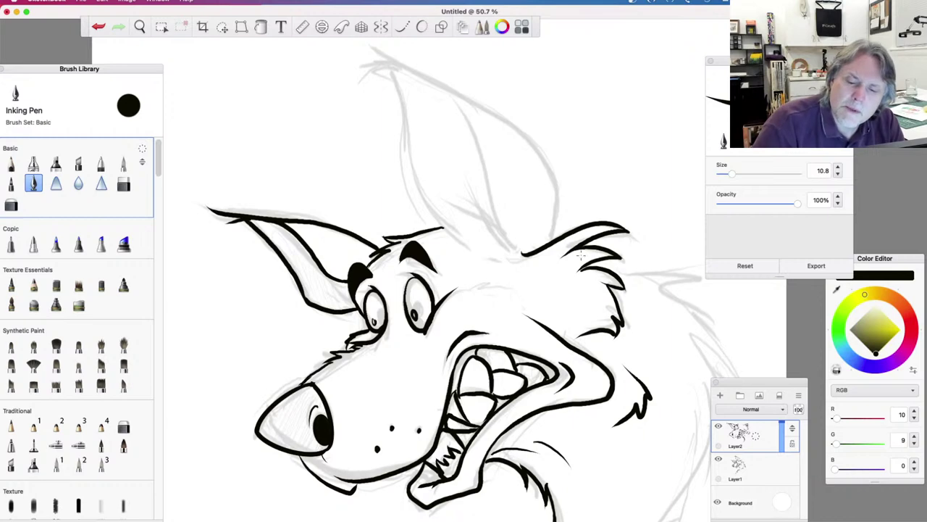
pyautogui.moveTo(559, 235)
pyautogui.mouseDown()
pyautogui.moveTo(549, 181)
pyautogui.moveTo(456, 97)
pyautogui.moveTo(373, 51)
pyautogui.moveTo(376, 78)
pyautogui.mouseUp()
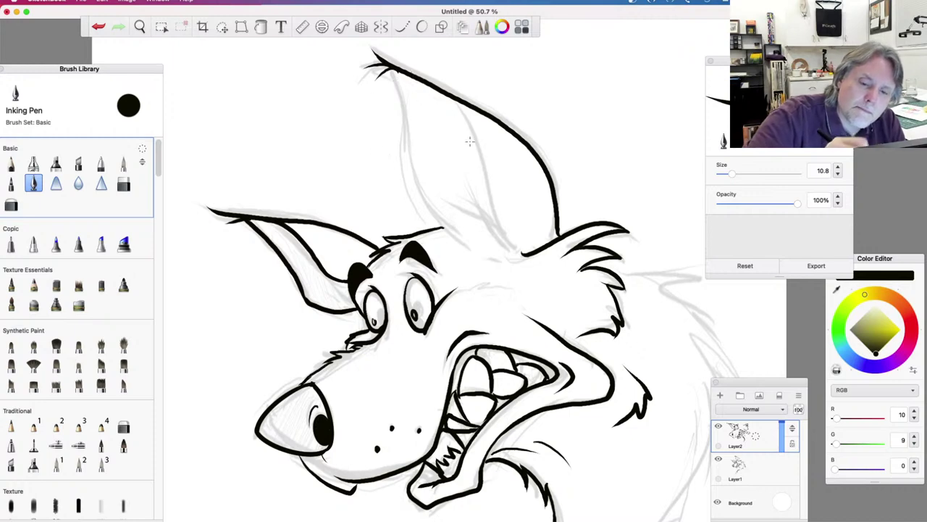
pyautogui.moveTo(519, 250)
pyautogui.mouseDown()
pyautogui.moveTo(487, 202)
pyautogui.moveTo(471, 134)
pyautogui.moveTo(455, 112)
pyautogui.moveTo(393, 76)
pyautogui.mouseUp()
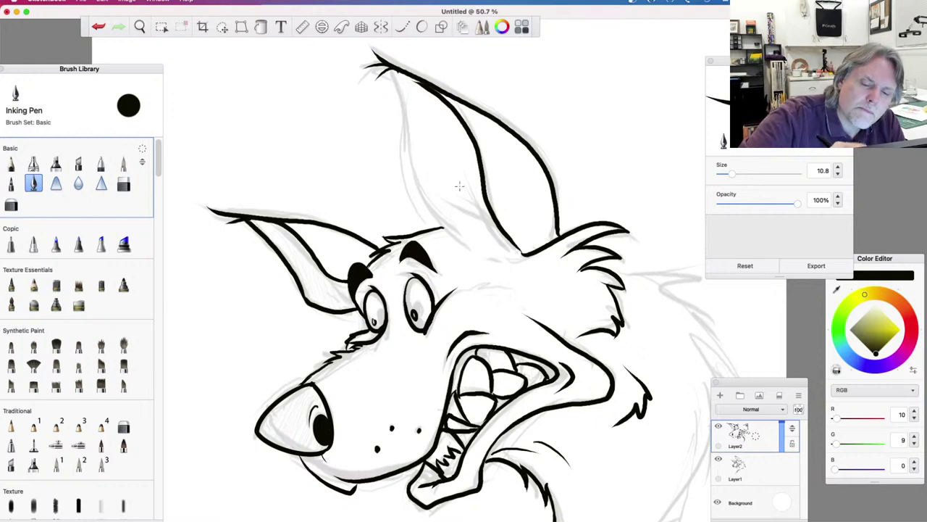
pyautogui.moveTo(510, 246)
pyautogui.mouseDown()
pyautogui.moveTo(435, 204)
pyautogui.moveTo(414, 178)
pyautogui.mouseUp()
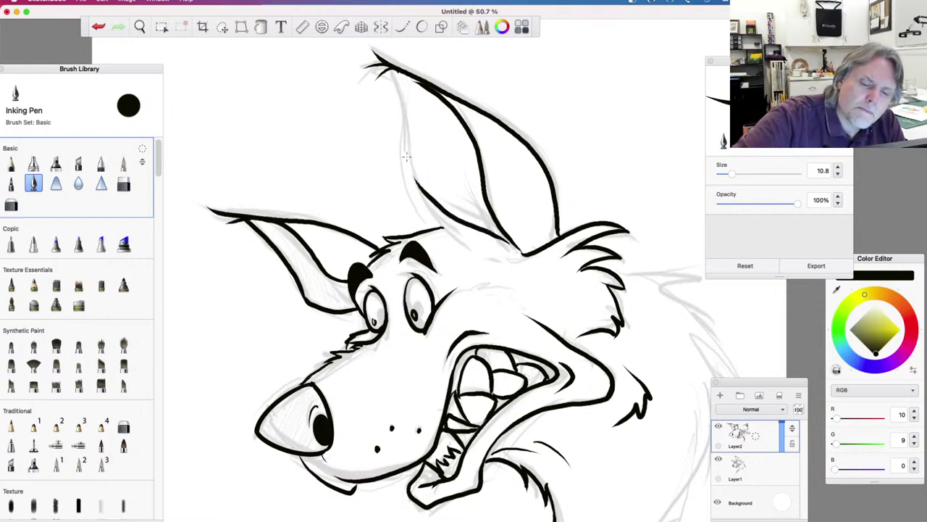
pyautogui.moveTo(478, 250)
pyautogui.mouseDown()
pyautogui.moveTo(417, 189)
pyautogui.moveTo(397, 77)
pyautogui.mouseUp()
# Ink hair strokes inside the near ear's base, short dashes beneath it, and close the gap between the forehead line and the ear
pyautogui.moveTo(510, 244); pyautogui.dragTo(461, 168)
pyautogui.moveTo(495, 230); pyautogui.dragTo(443, 180)
pyautogui.moveTo(505, 230)
pyautogui.mouseDown()
pyautogui.moveTo(520, 248)
pyautogui.moveTo(458, 249)
pyautogui.mouseUp()
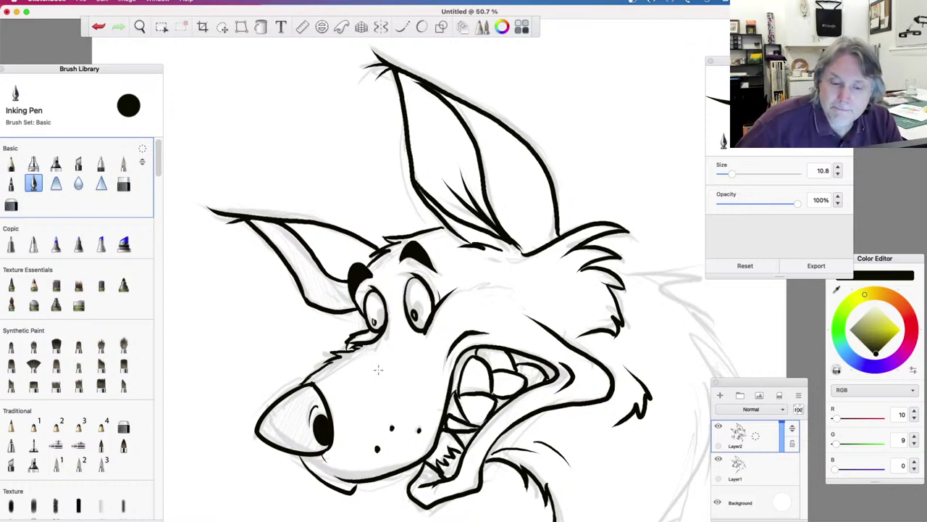
pyautogui.moveTo(450, 227); pyautogui.dragTo(434, 231)
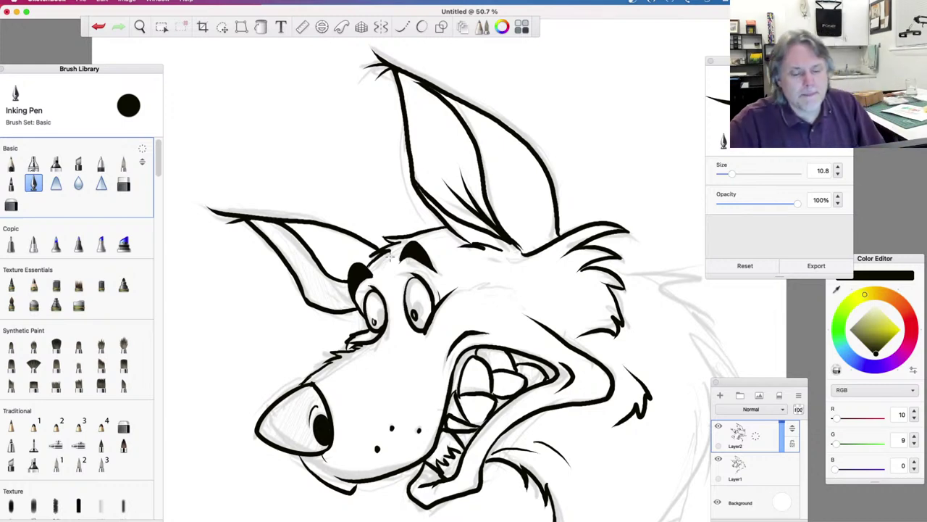
# Ink short hair strokes inside the far ear's base and touch up the far eyebrow
pyautogui.scroll(-5, 390, 255)
pyautogui.scroll(-2, 390, 255)
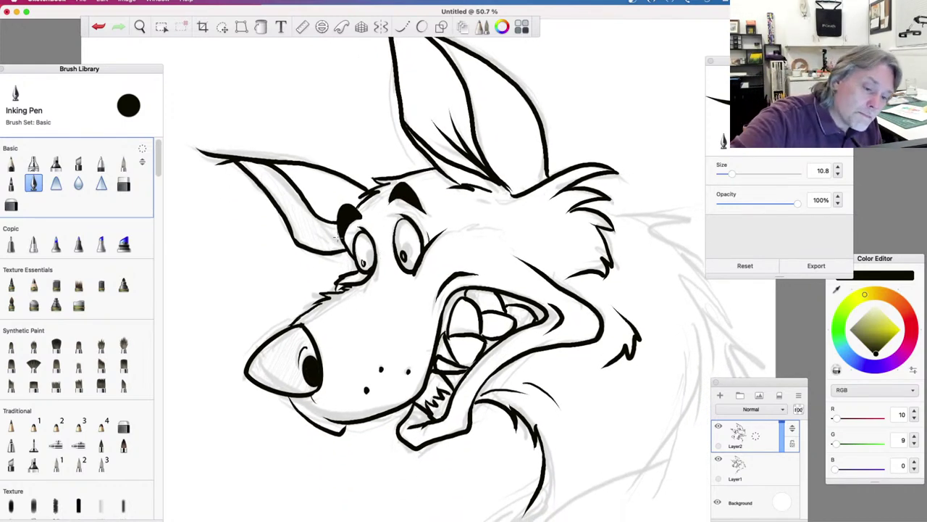
pyautogui.moveTo(340, 227); pyautogui.dragTo(316, 233)
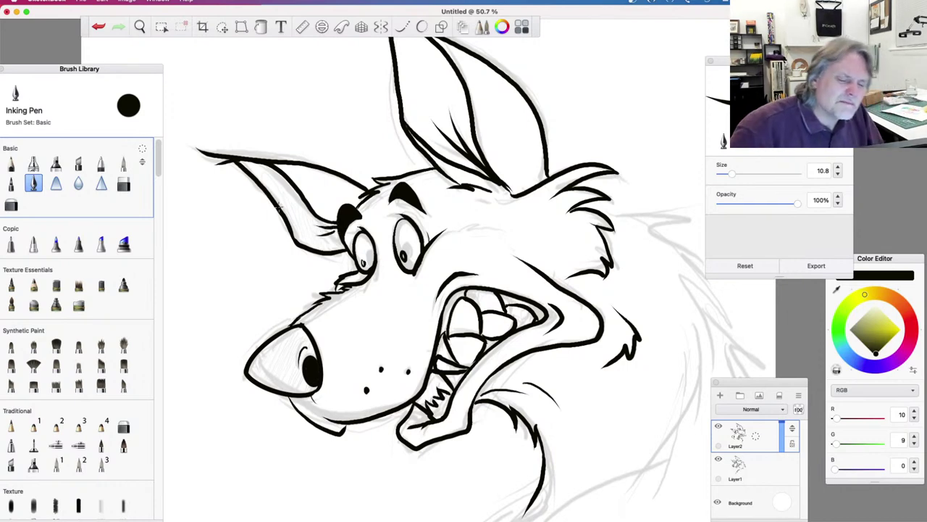
pyautogui.moveTo(406, 220)
pyautogui.mouseDown()
pyautogui.moveTo(398, 216)
pyautogui.moveTo(392, 230)
pyautogui.moveTo(395, 251)
pyautogui.moveTo(415, 272)
pyautogui.moveTo(413, 255)
pyautogui.moveTo(362, 265)
pyautogui.moveTo(353, 251)
pyautogui.moveTo(357, 229)
pyautogui.moveTo(367, 229)
pyautogui.moveTo(359, 197)
pyautogui.moveTo(357, 209)
pyautogui.mouseUp()
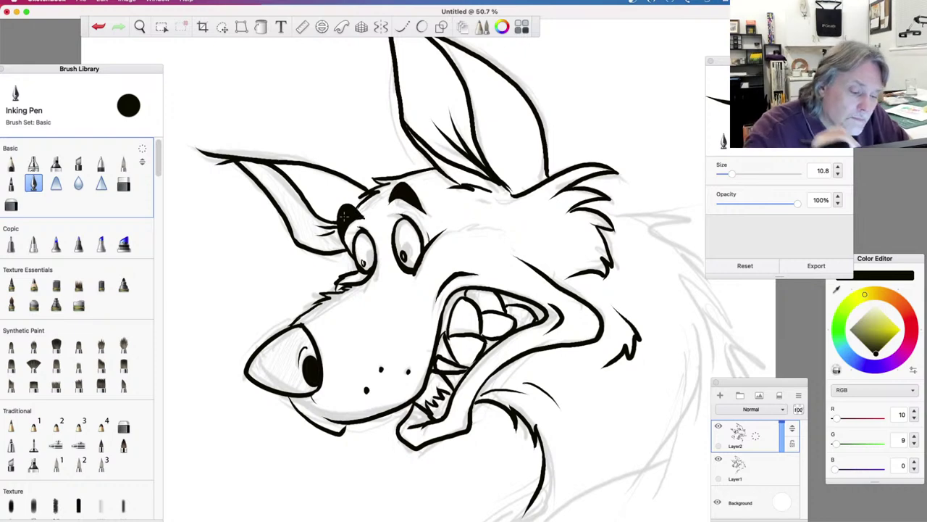
pyautogui.moveTo(345, 215); pyautogui.dragTo(341, 216)
# Ink the back of the neck with jagged mane spikes, running from behind the cheek fur down the back
pyautogui.scroll(2, 340, 216)
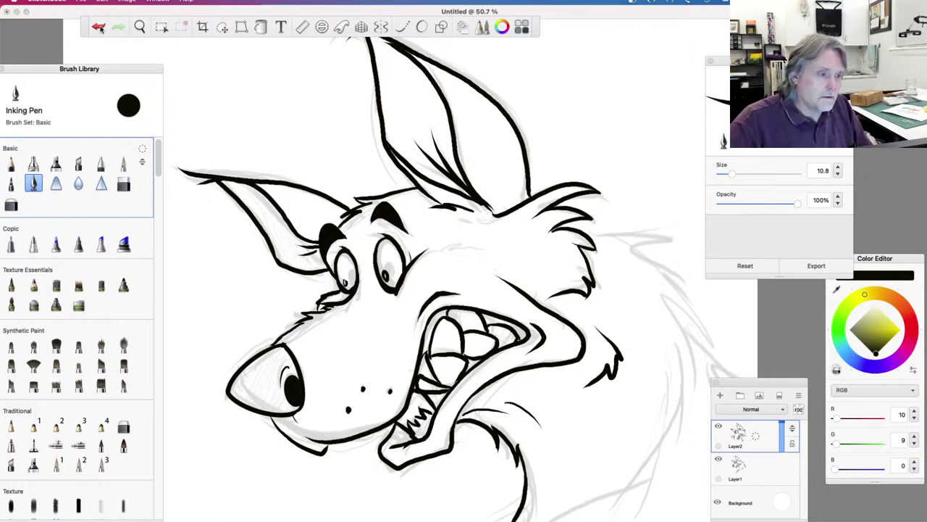
pyautogui.click(140, 28)
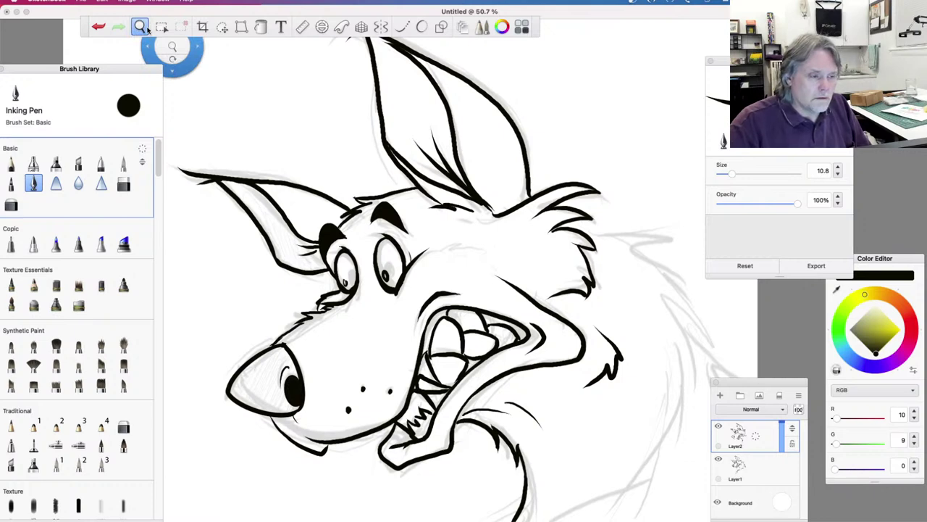
pyautogui.moveTo(185, 53); pyautogui.dragTo(219, 98)
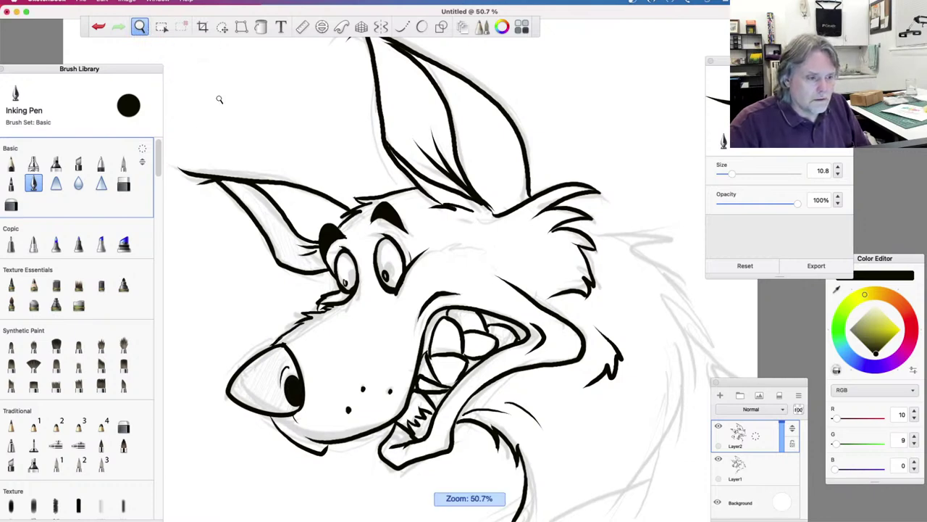
pyautogui.scroll(-3, 219, 98)
pyautogui.moveTo(212, 135); pyautogui.dragTo(397, 204)
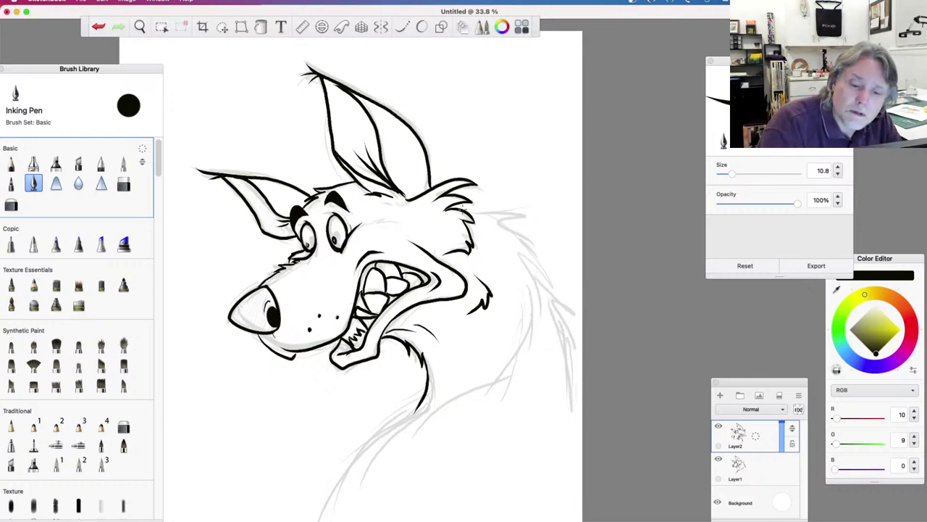
pyautogui.moveTo(477, 211)
pyautogui.mouseDown()
pyautogui.moveTo(542, 215)
pyautogui.moveTo(511, 227)
pyautogui.moveTo(525, 229)
pyautogui.moveTo(540, 255)
pyautogui.moveTo(569, 358)
pyautogui.mouseUp()
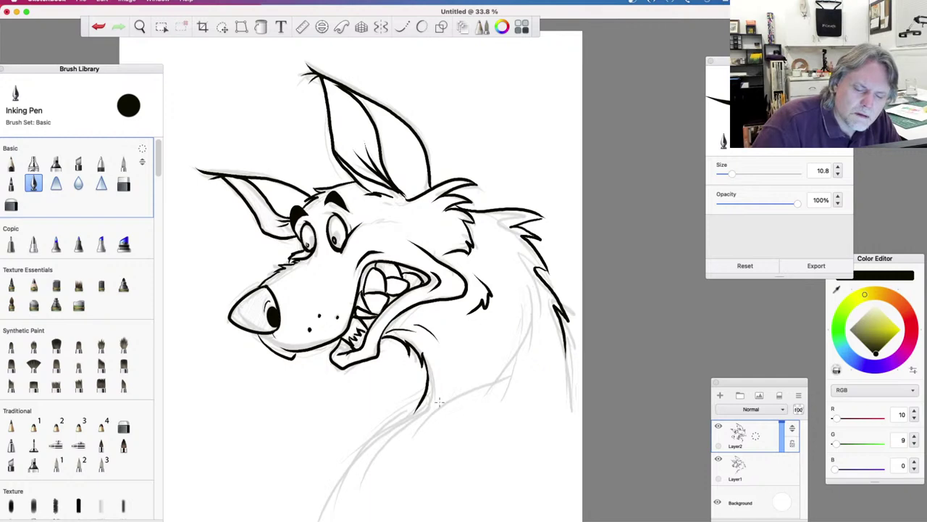
# Ink the curved chest line with a fur notch below the throat and extend the back contour to the canvas edge
pyautogui.moveTo(475, 389)
pyautogui.mouseDown()
pyautogui.moveTo(417, 410)
pyautogui.moveTo(355, 455)
pyautogui.moveTo(350, 450)
pyautogui.moveTo(339, 495)
pyautogui.mouseUp()
pyautogui.moveTo(353, 451); pyautogui.dragTo(331, 487)
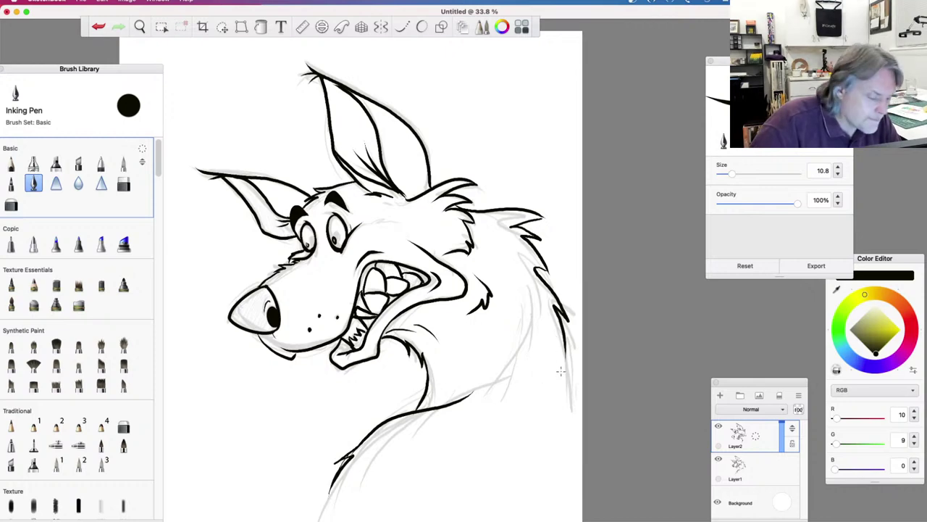
pyautogui.moveTo(570, 351); pyautogui.dragTo(579, 395)
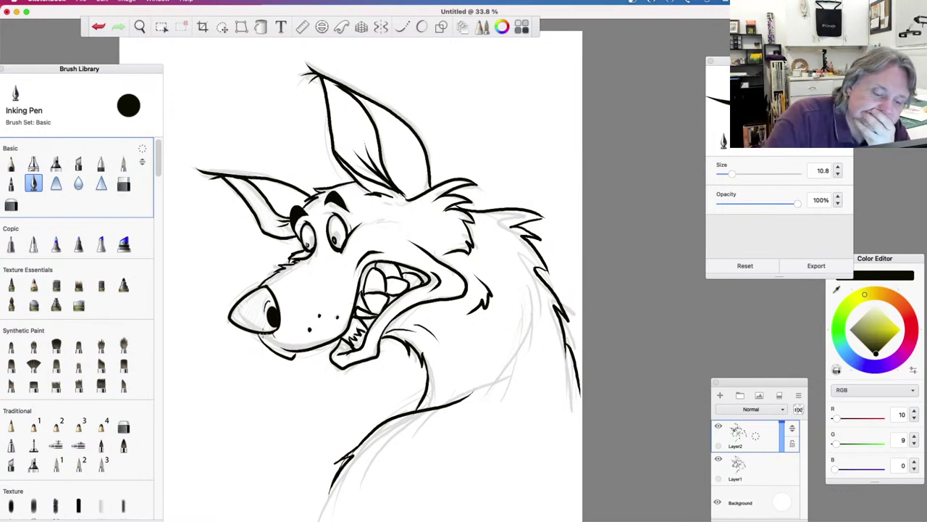
pyautogui.moveTo(267, 330); pyautogui.dragTo(235, 320)
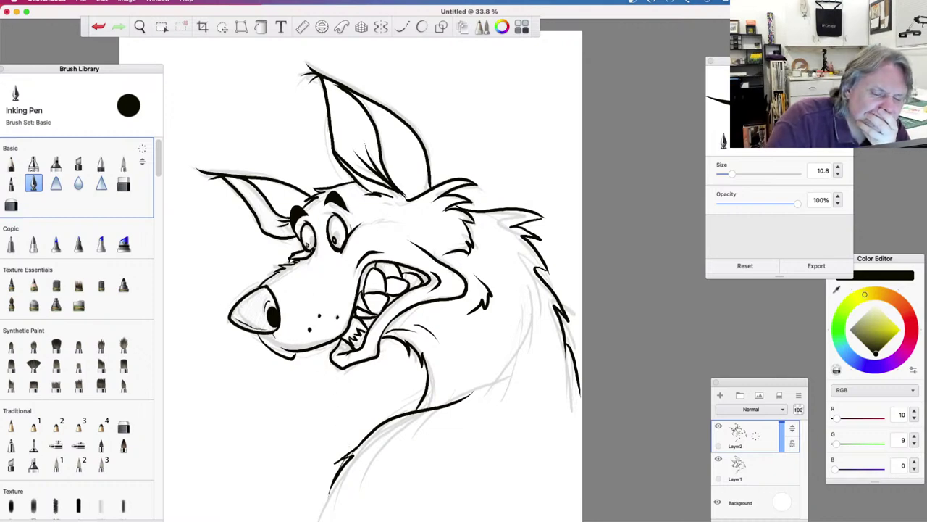
pyautogui.moveTo(308, 240); pyautogui.dragTo(312, 255)
pyautogui.press('super+z')
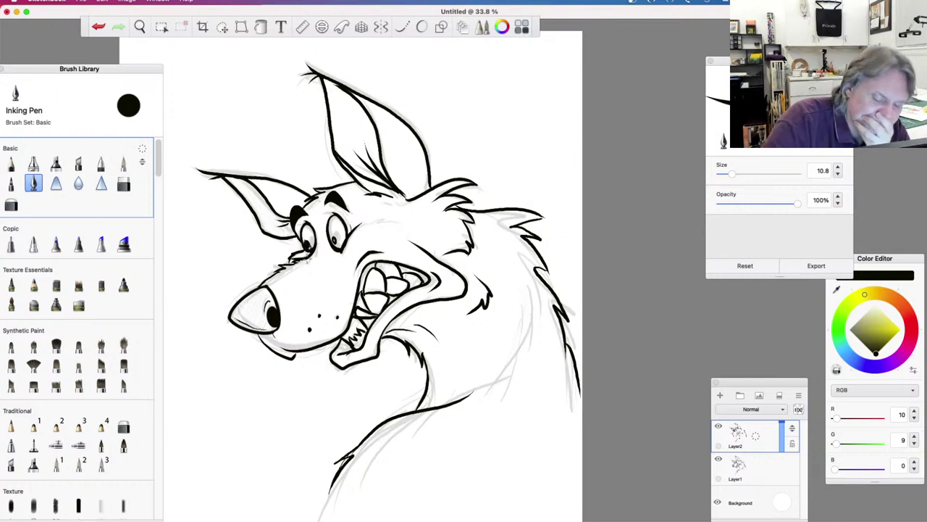
pyautogui.press('super+z')
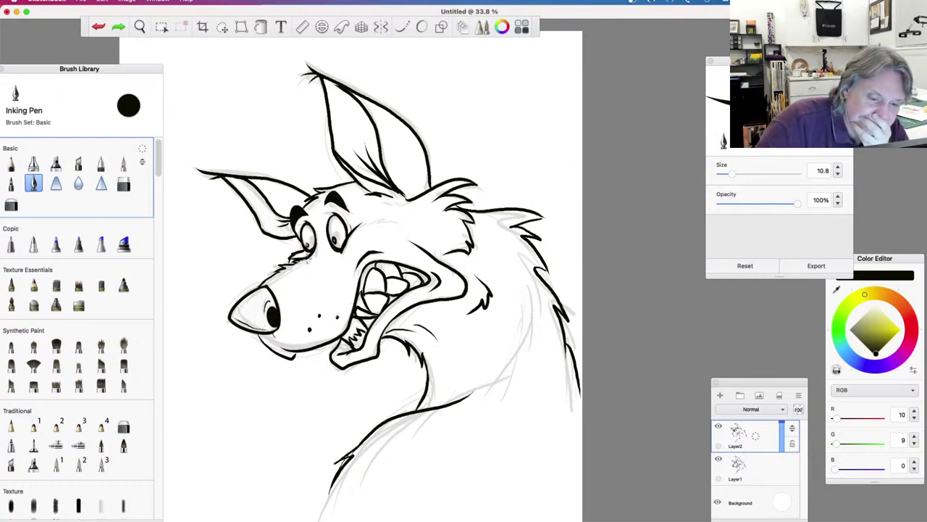
# Enlarge the pupils of both eyes into solid black dots
pyautogui.moveTo(140, 27)
pyautogui.mouseDown()
pyautogui.moveTo(166, 52)
pyautogui.moveTo(478, 232)
pyautogui.moveTo(480, 246)
pyautogui.moveTo(413, 250)
pyautogui.moveTo(491, 259)
pyautogui.mouseUp()
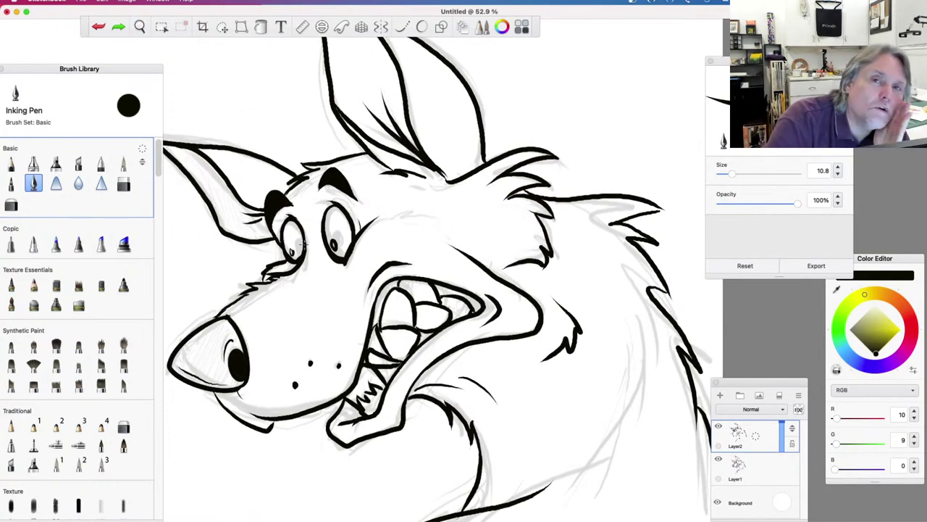
pyautogui.moveTo(292, 254); pyautogui.dragTo(333, 253)
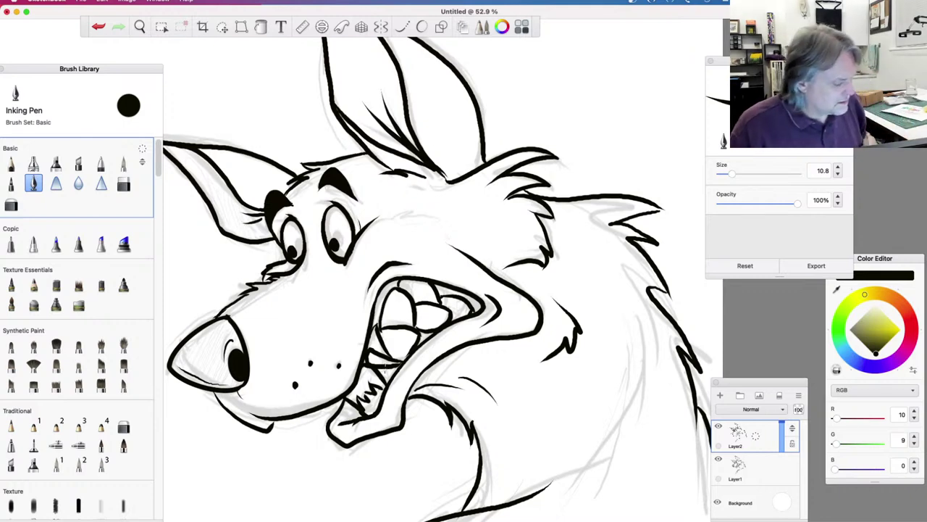
# Erase all the inked teeth inside the mouth with the Hard Eraser, keeping the lip outline
pyautogui.click(123, 184)
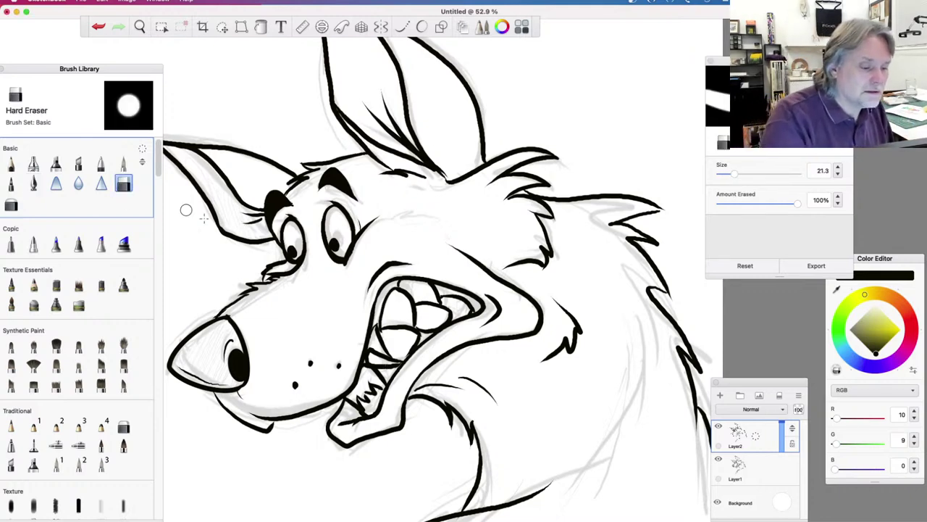
pyautogui.moveTo(443, 293)
pyautogui.mouseDown()
pyautogui.moveTo(470, 303)
pyautogui.moveTo(431, 285)
pyautogui.moveTo(438, 292)
pyautogui.moveTo(395, 289)
pyautogui.moveTo(394, 327)
pyautogui.moveTo(417, 299)
pyautogui.moveTo(428, 307)
pyautogui.moveTo(405, 332)
pyautogui.moveTo(438, 310)
pyautogui.moveTo(415, 337)
pyautogui.moveTo(474, 306)
pyautogui.moveTo(403, 303)
pyautogui.moveTo(415, 296)
pyautogui.moveTo(423, 303)
pyautogui.moveTo(407, 334)
pyautogui.moveTo(441, 318)
pyautogui.moveTo(412, 344)
pyautogui.moveTo(443, 321)
pyautogui.moveTo(398, 359)
pyautogui.moveTo(401, 346)
pyautogui.moveTo(374, 363)
pyautogui.moveTo(376, 340)
pyautogui.moveTo(378, 363)
pyautogui.moveTo(359, 374)
pyautogui.moveTo(363, 403)
pyautogui.mouseUp()
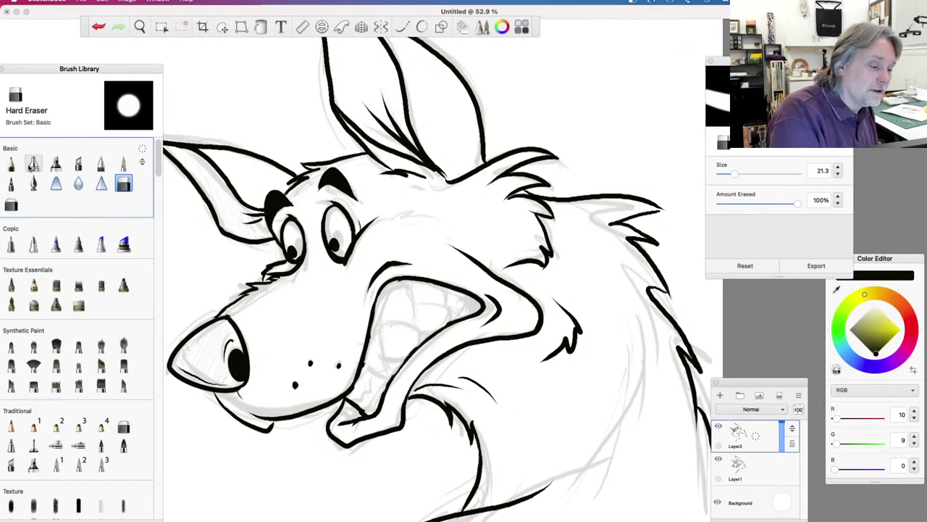
# Restore and smooth the inner edges of the upper and lower lips around the mouth opening with the Pencil
pyautogui.click(11, 164)
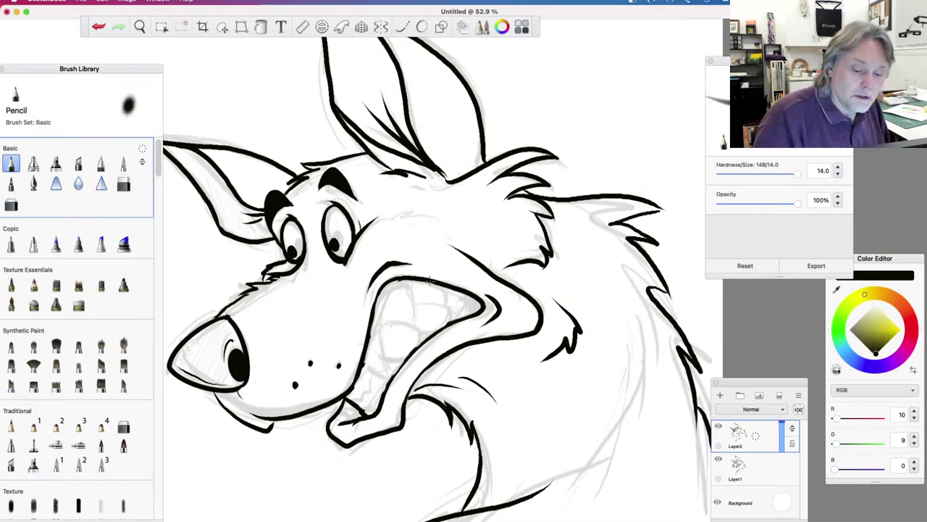
pyautogui.moveTo(432, 279)
pyautogui.mouseDown()
pyautogui.moveTo(388, 284)
pyautogui.moveTo(376, 299)
pyautogui.mouseUp()
pyautogui.moveTo(376, 299); pyautogui.dragTo(371, 318)
pyautogui.moveTo(371, 317); pyautogui.dragTo(366, 352)
pyautogui.moveTo(366, 352); pyautogui.dragTo(355, 385)
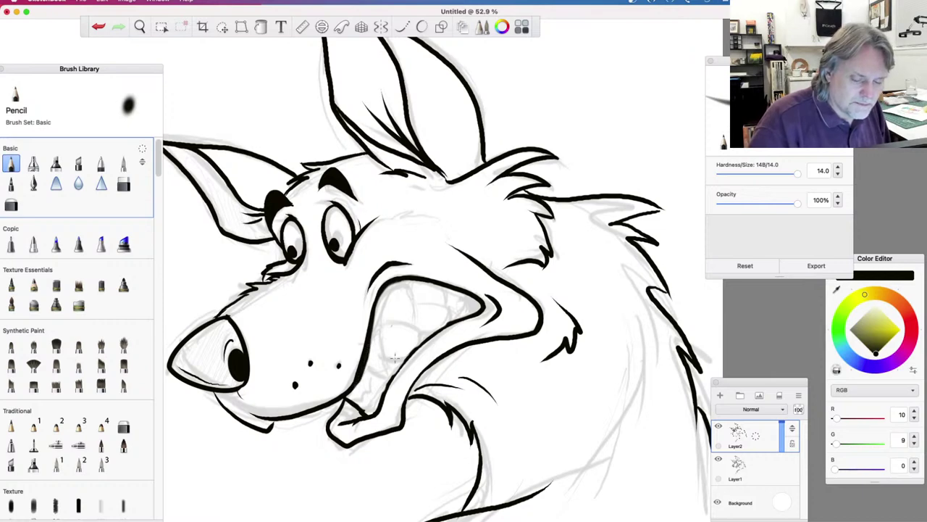
pyautogui.moveTo(478, 310)
pyautogui.mouseDown()
pyautogui.moveTo(403, 361)
pyautogui.moveTo(378, 394)
pyautogui.mouseUp()
pyautogui.press('super+z')
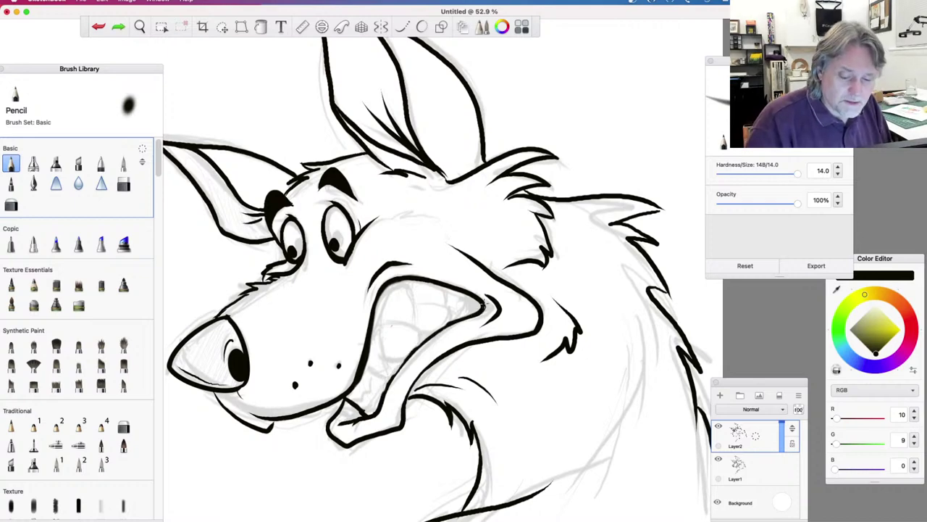
pyautogui.moveTo(473, 314)
pyautogui.mouseDown()
pyautogui.moveTo(420, 343)
pyautogui.moveTo(386, 386)
pyautogui.moveTo(378, 422)
pyautogui.mouseUp()
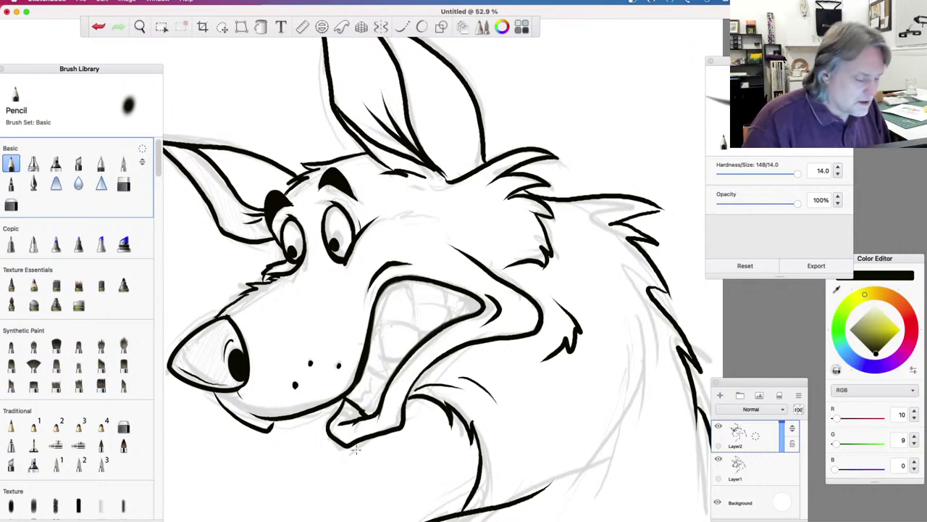
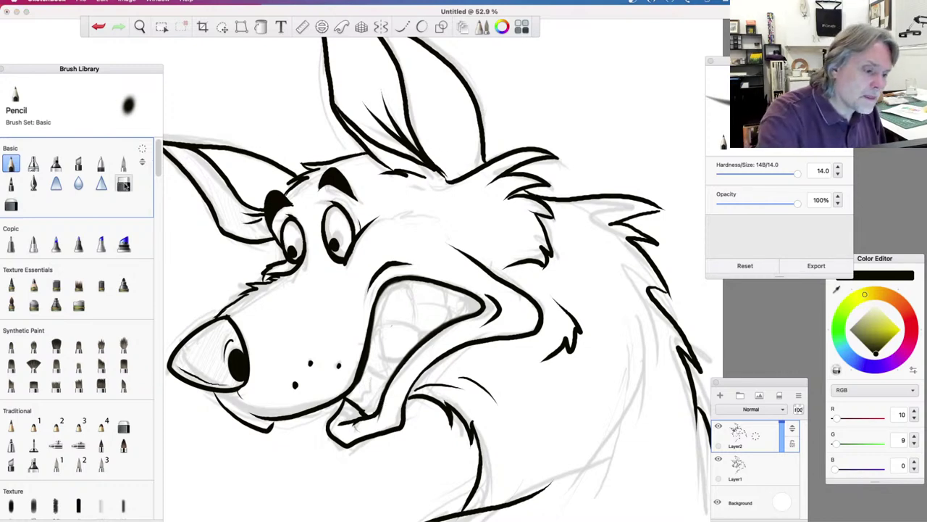
# Erase the leftover tooth line at the front corner of the mouth with the Hard Eraser at size 13.0
pyautogui.click(123, 184)
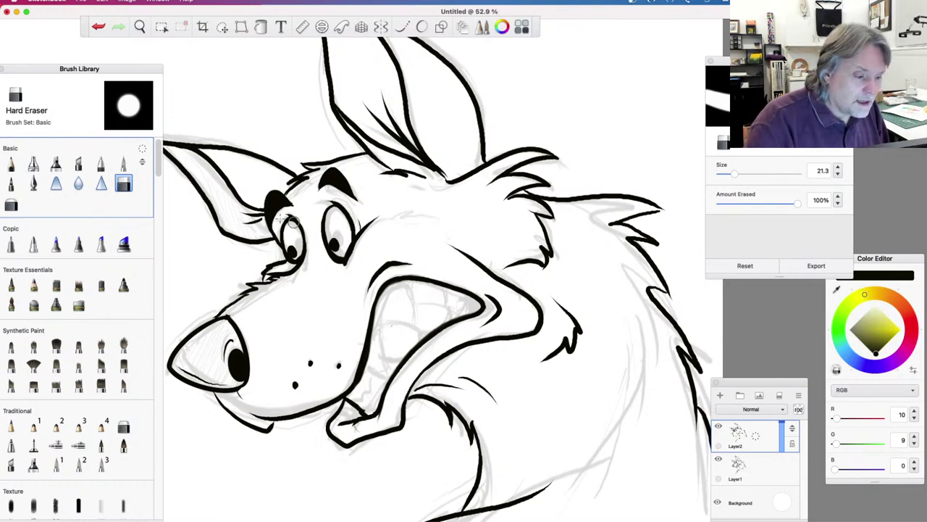
pyautogui.moveTo(736, 176); pyautogui.dragTo(728, 177)
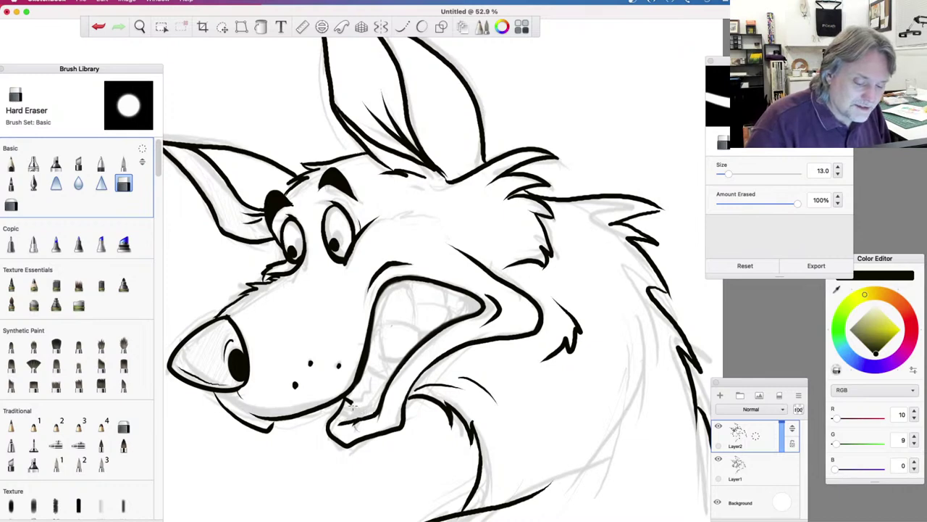
pyautogui.moveTo(346, 400); pyautogui.dragTo(344, 401)
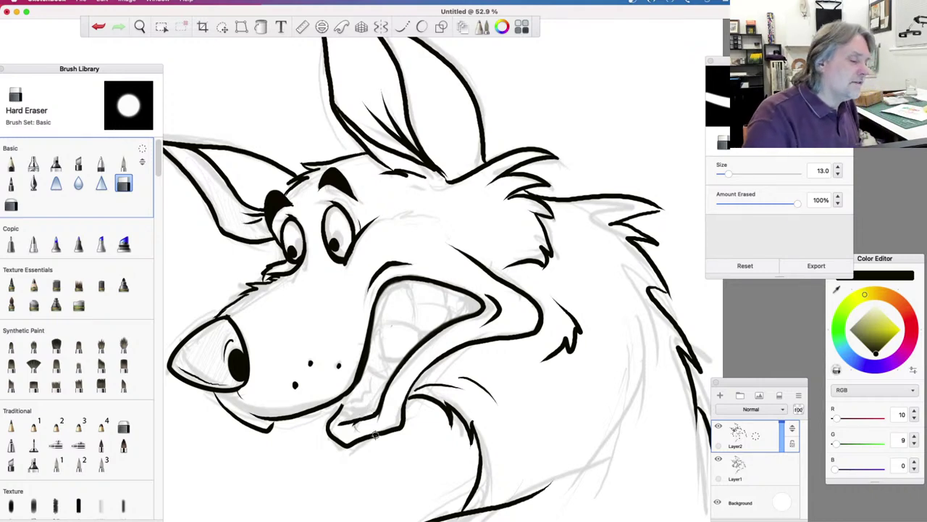
pyautogui.press('e')
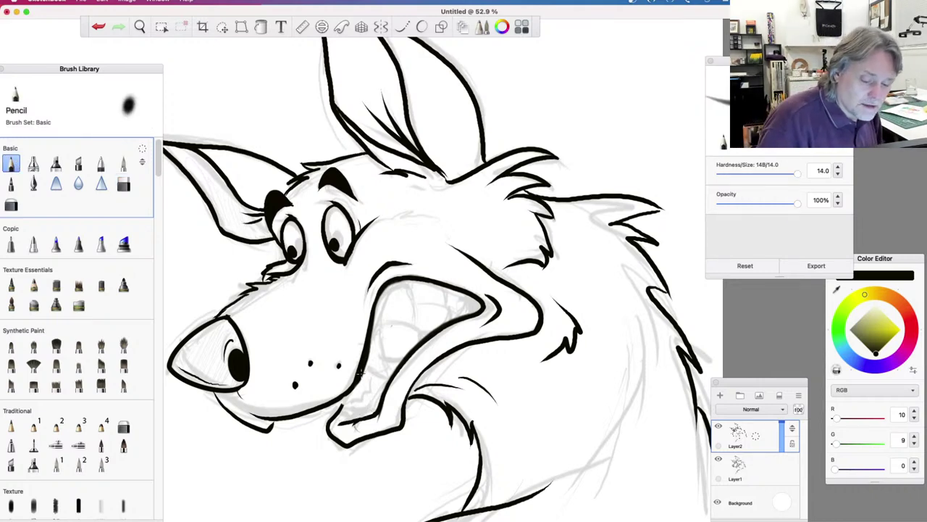
pyautogui.moveTo(358, 375); pyautogui.dragTo(339, 400)
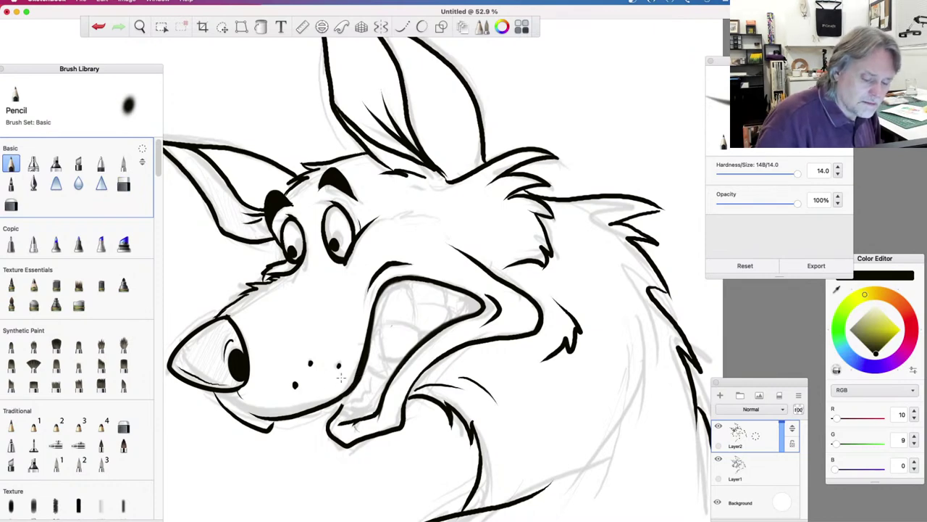
pyautogui.moveTo(333, 403); pyautogui.dragTo(352, 404)
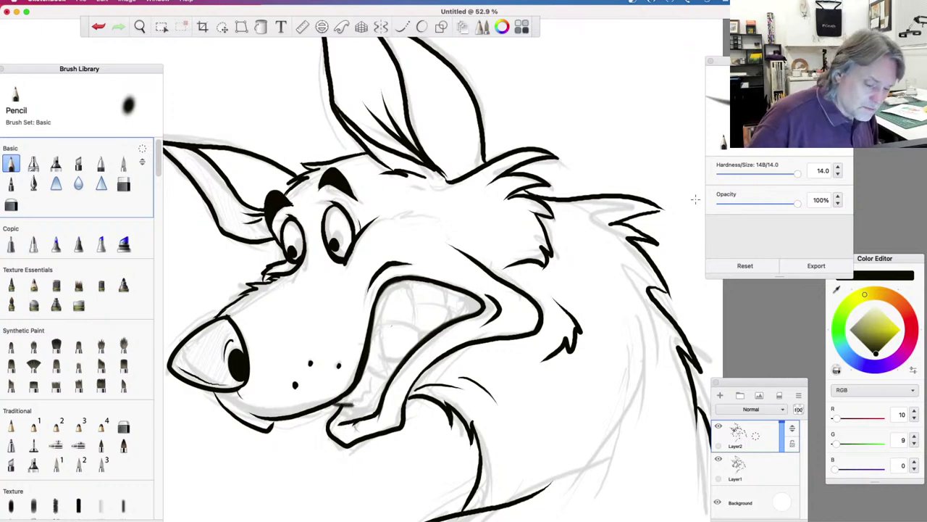
pyautogui.click(34, 184)
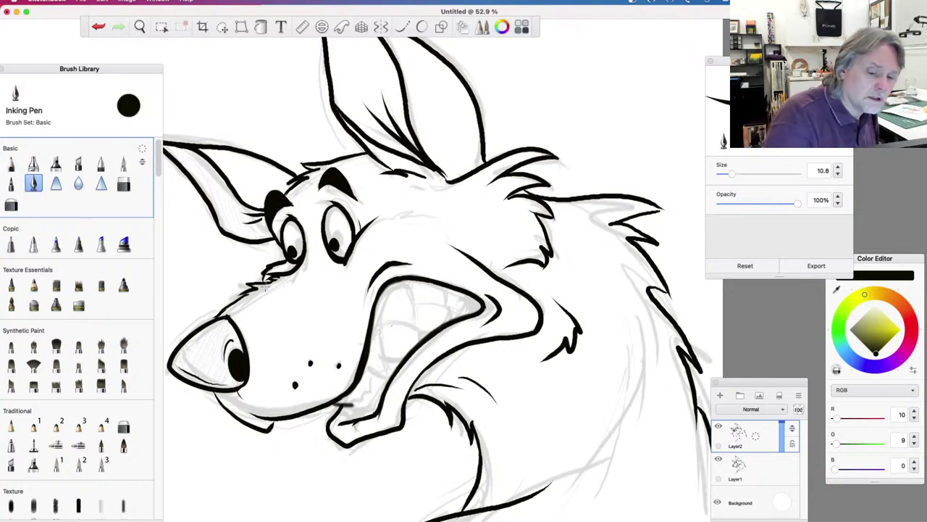
pyautogui.press('super+z')
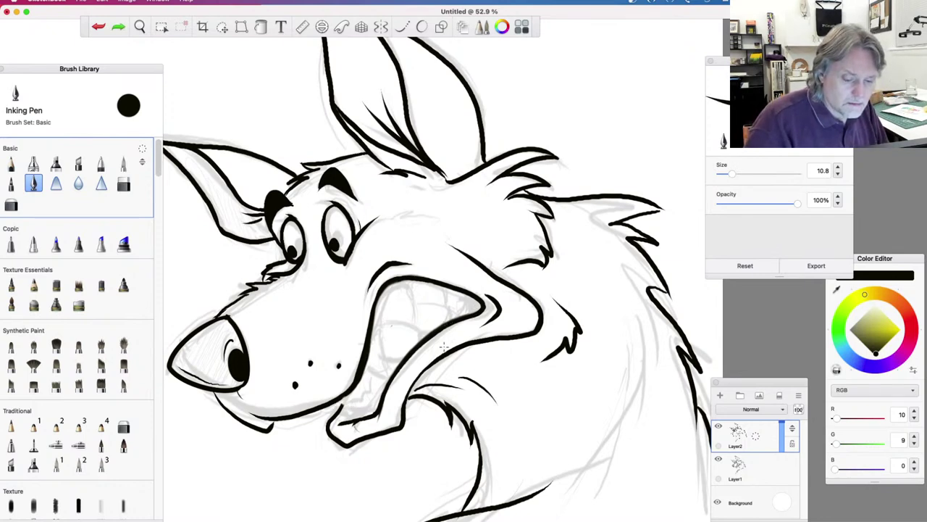
pyautogui.press('super+shift+z')
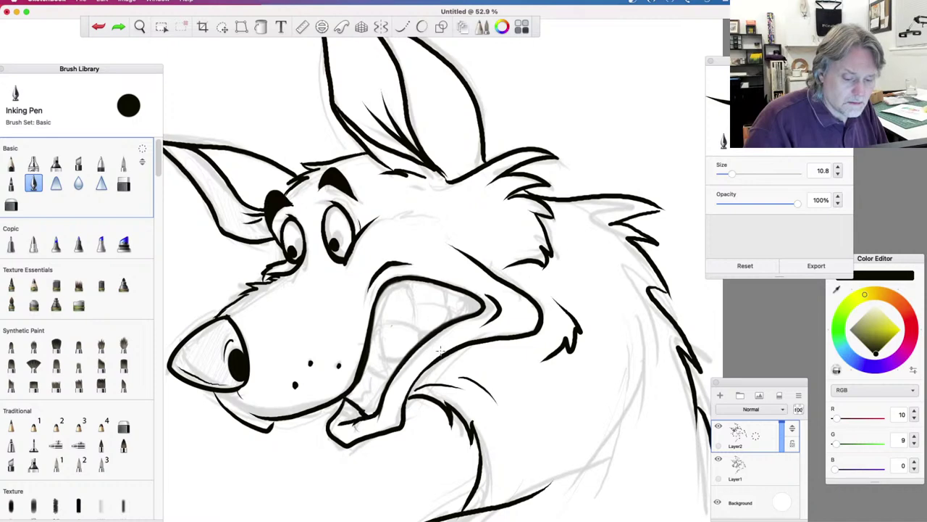
pyautogui.press('super+z')
pyautogui.press('super+z')
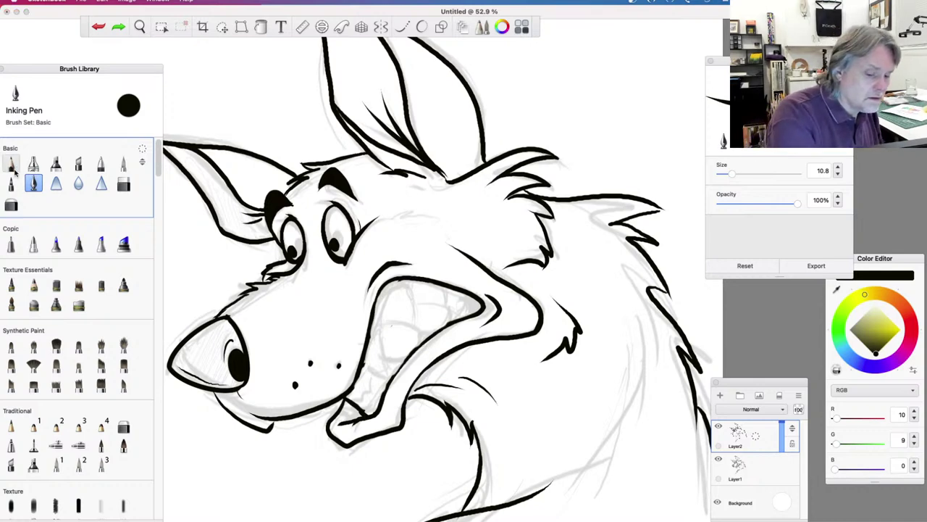
# Erase the stray tooth line at the mouth's front corner with the Hard Eraser at size 13.0
pyautogui.click(11, 164)
pyautogui.click(123, 183)
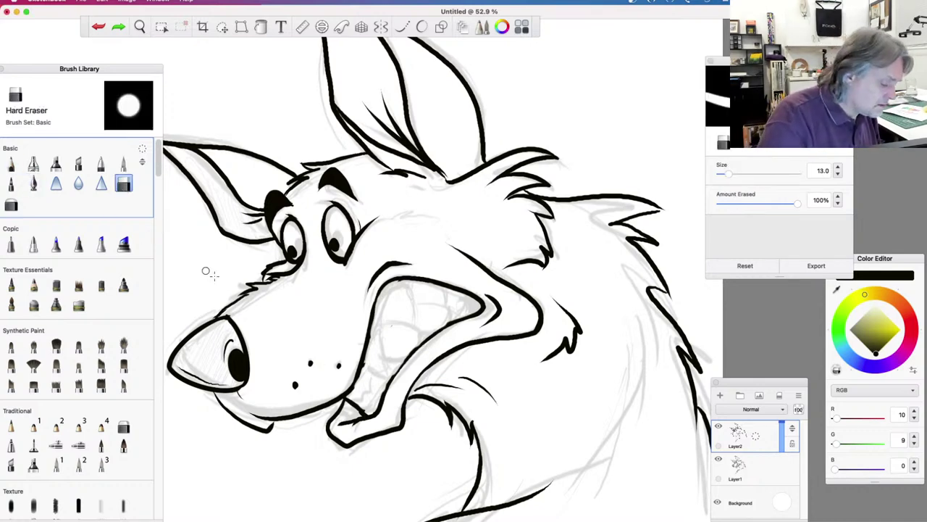
pyautogui.moveTo(368, 393)
pyautogui.mouseDown()
pyautogui.moveTo(360, 407)
pyautogui.moveTo(345, 401)
pyautogui.moveTo(366, 404)
pyautogui.moveTo(355, 408)
pyautogui.mouseUp()
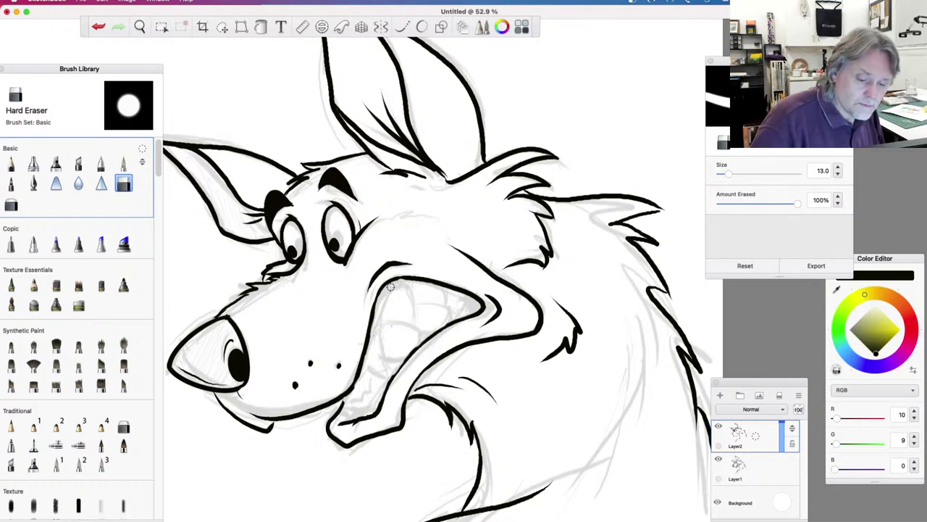
# Ink the front tooth and the jagged edge of the upper teeth along the front lip with the Inking Pen at size 10.8
pyautogui.click(33, 183)
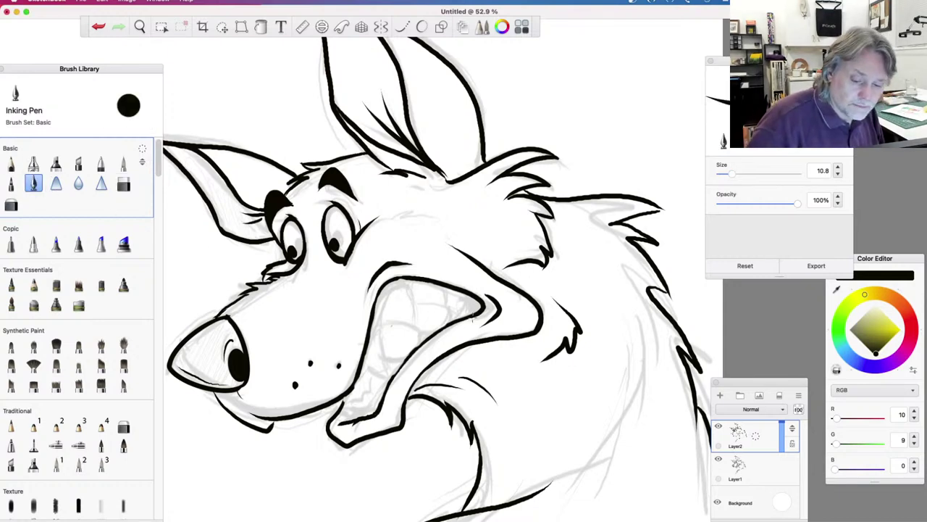
pyautogui.moveTo(480, 309)
pyautogui.mouseDown()
pyautogui.moveTo(422, 339)
pyautogui.moveTo(391, 375)
pyautogui.moveTo(379, 408)
pyautogui.mouseUp()
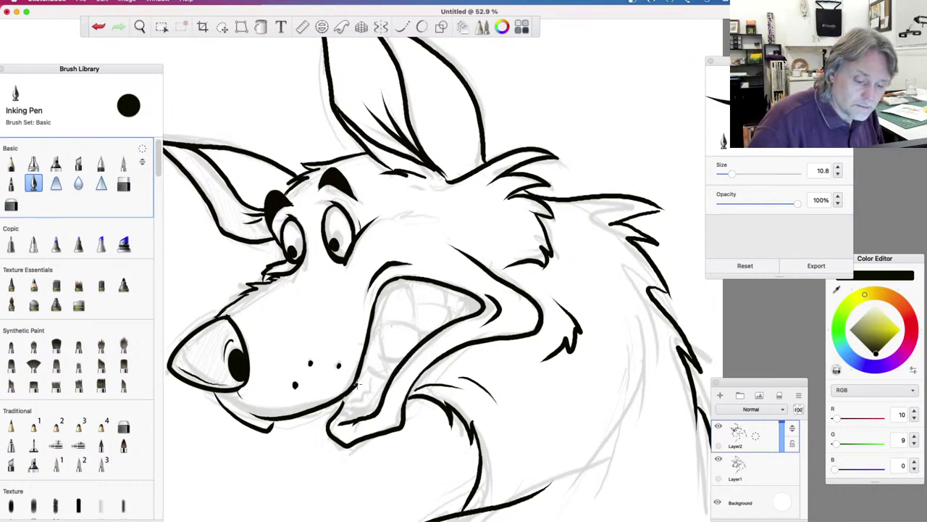
pyautogui.press('super+z')
pyautogui.moveTo(452, 284)
pyautogui.mouseDown()
pyautogui.moveTo(410, 277)
pyautogui.moveTo(378, 289)
pyautogui.moveTo(371, 342)
pyautogui.moveTo(341, 412)
pyautogui.mouseUp()
pyautogui.press('super+z')
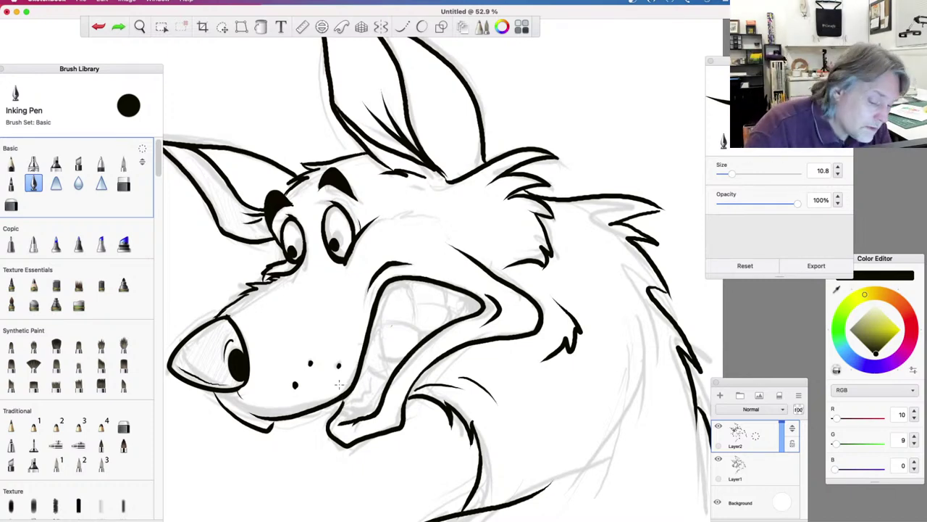
pyautogui.moveTo(338, 398); pyautogui.dragTo(358, 408)
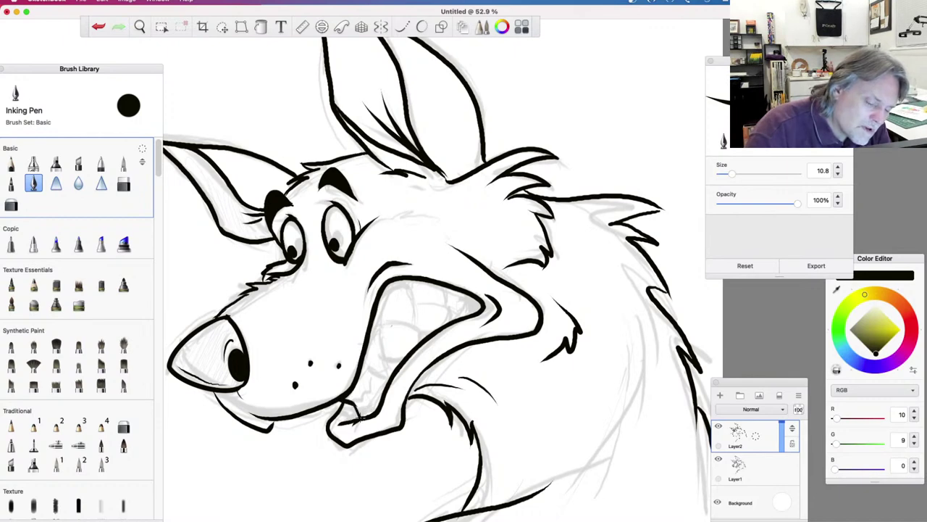
pyautogui.moveTo(358, 402)
pyautogui.mouseDown()
pyautogui.moveTo(383, 373)
pyautogui.moveTo(372, 384)
pyautogui.moveTo(382, 334)
pyautogui.moveTo(403, 346)
pyautogui.moveTo(432, 310)
pyautogui.mouseUp()
pyautogui.moveTo(383, 292); pyautogui.dragTo(374, 346)
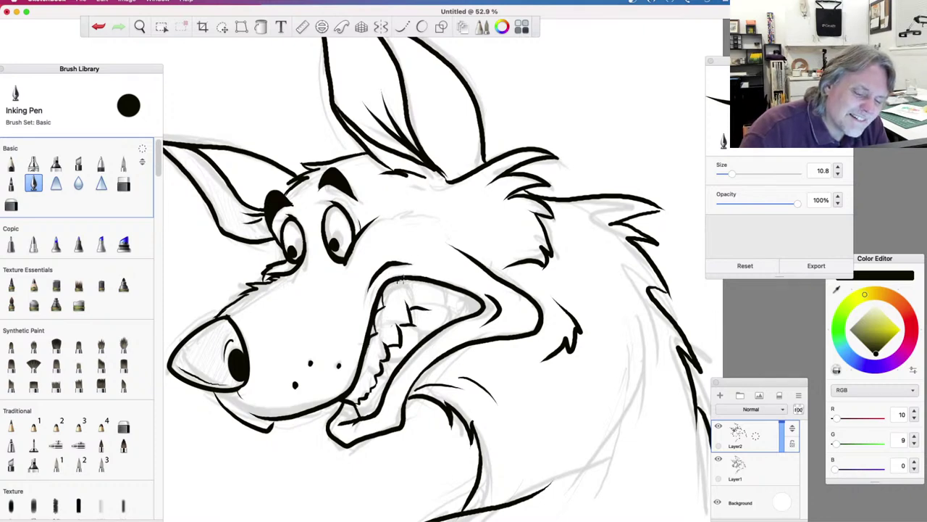
# Ink the back edge of the large upper tooth and the row of lower teeth reaching to the rear corner of the mouth
pyautogui.moveTo(427, 304); pyautogui.dragTo(432, 308)
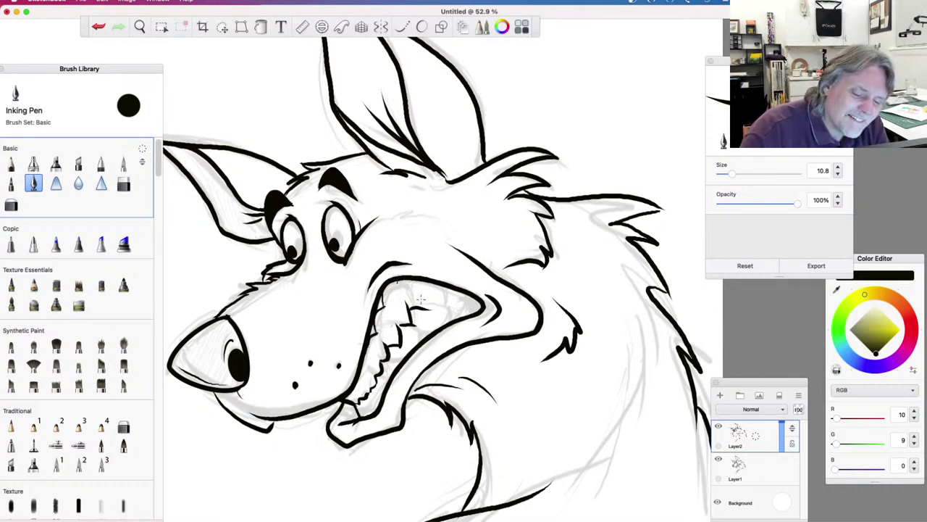
pyautogui.moveTo(418, 305); pyautogui.dragTo(403, 276)
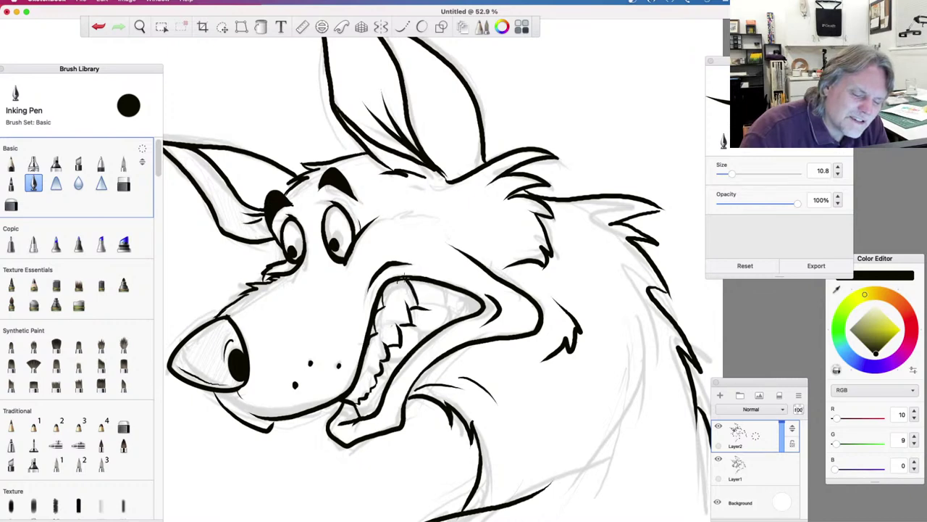
pyautogui.moveTo(432, 308)
pyautogui.mouseDown()
pyautogui.moveTo(440, 314)
pyautogui.moveTo(411, 349)
pyautogui.moveTo(399, 329)
pyautogui.moveTo(408, 354)
pyautogui.moveTo(388, 381)
pyautogui.mouseUp()
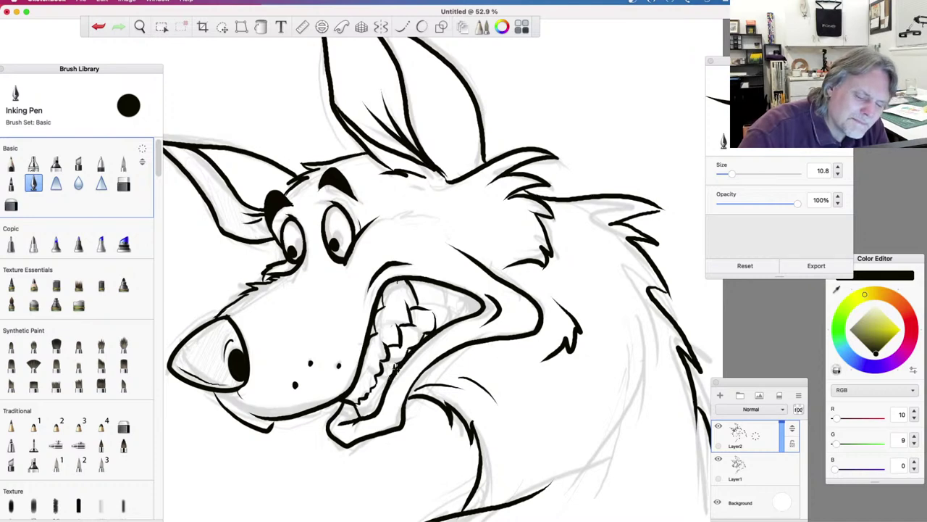
pyautogui.moveTo(433, 310)
pyautogui.mouseDown()
pyautogui.moveTo(473, 314)
pyautogui.moveTo(429, 311)
pyautogui.mouseUp()
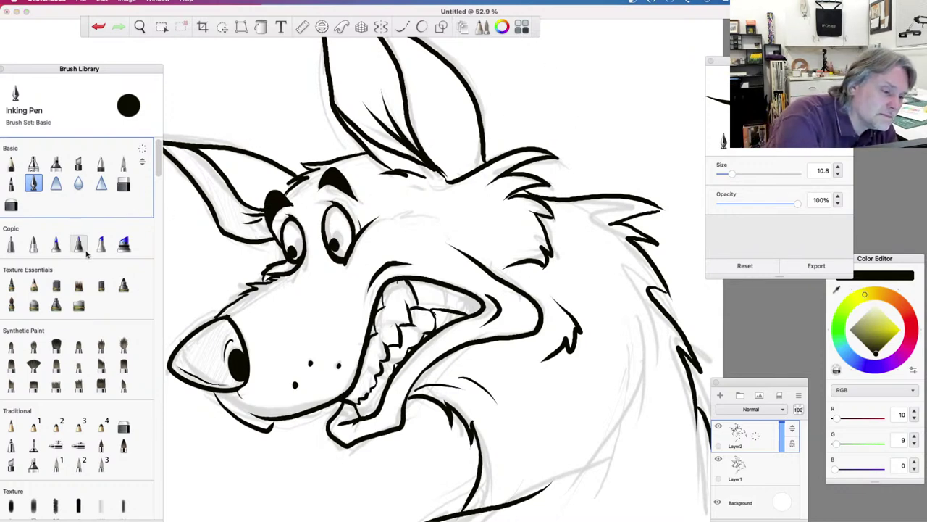
pyautogui.click(261, 27)
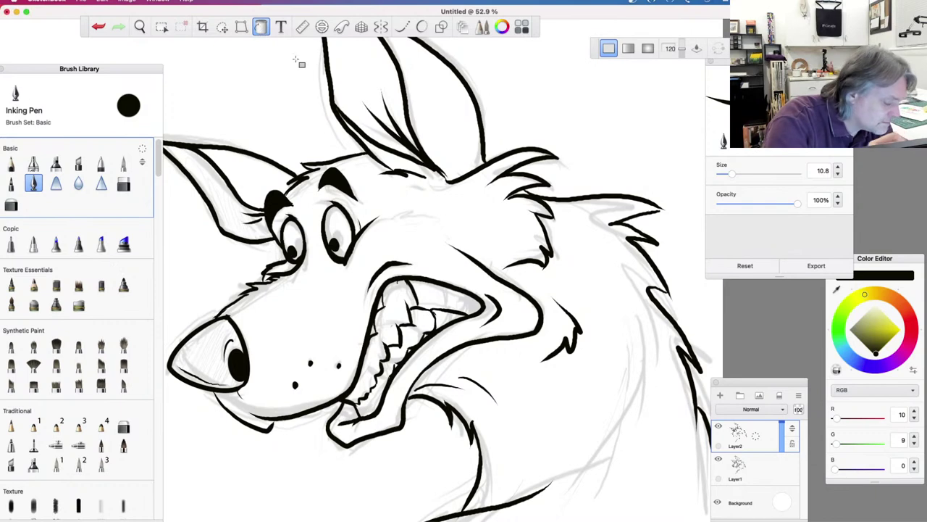
pyautogui.click(449, 302)
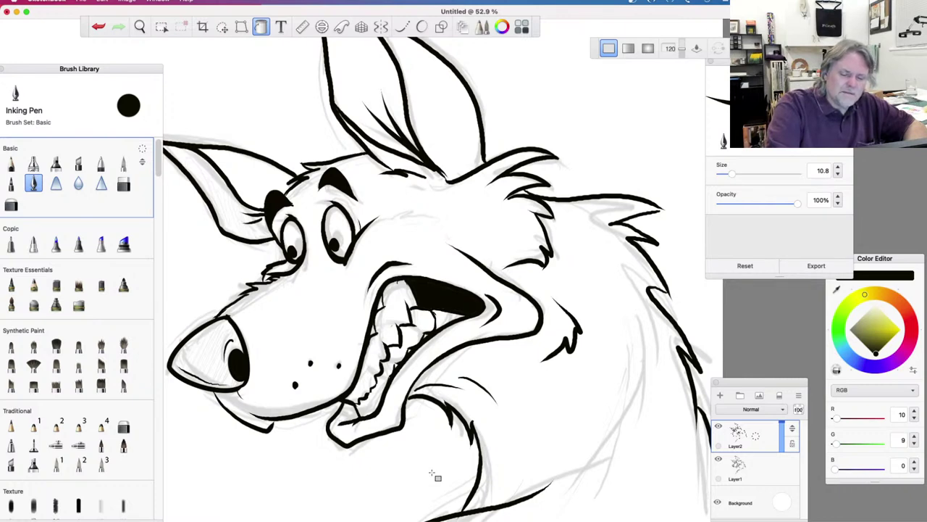
pyautogui.press('super+z')
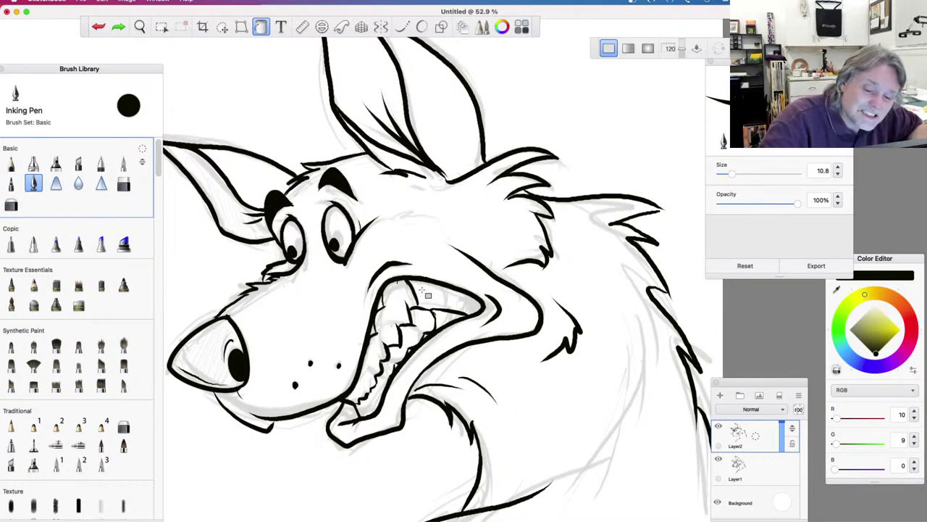
pyautogui.press('Escape')
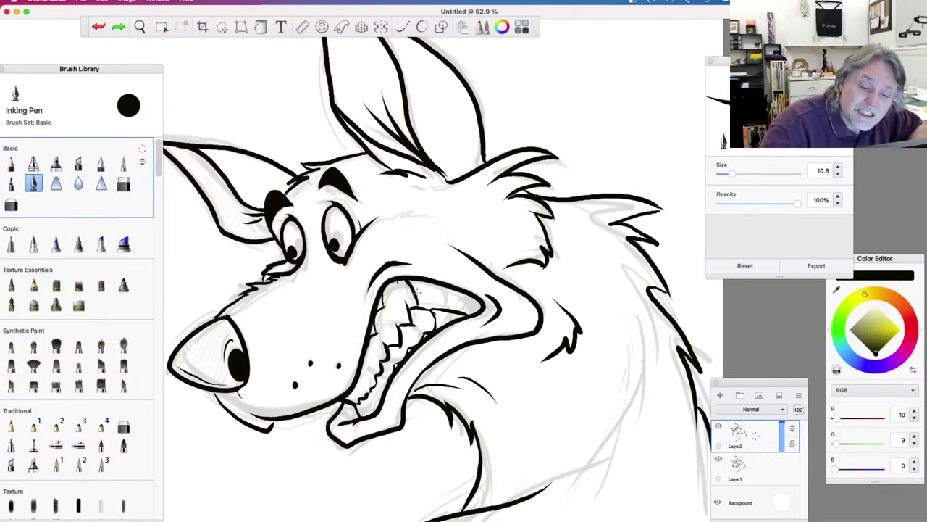
# Ink a small upper tooth and the rear lower teeth, and fill the mouth cavity behind them with solid black
pyautogui.moveTo(422, 283)
pyautogui.mouseDown()
pyautogui.moveTo(417, 296)
pyautogui.moveTo(428, 292)
pyautogui.mouseUp()
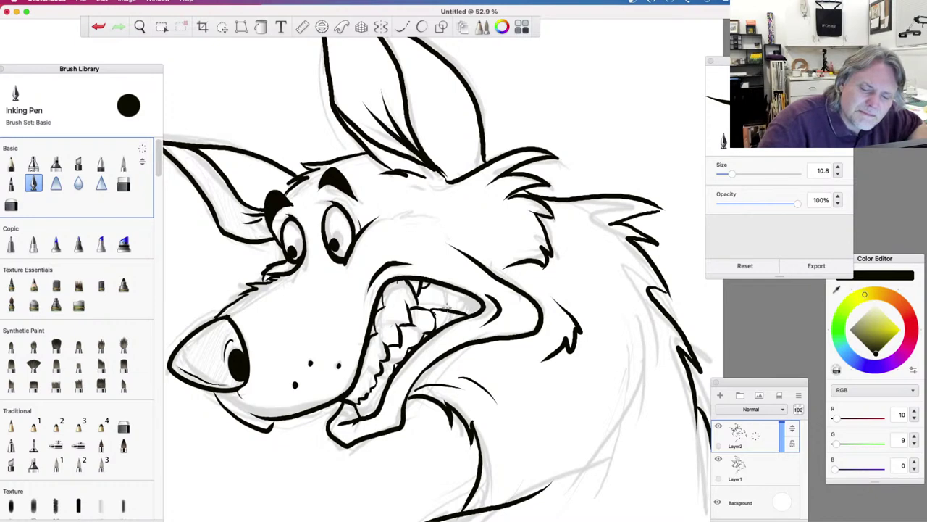
pyautogui.moveTo(450, 302)
pyautogui.mouseDown()
pyautogui.moveTo(416, 309)
pyautogui.moveTo(485, 312)
pyautogui.mouseUp()
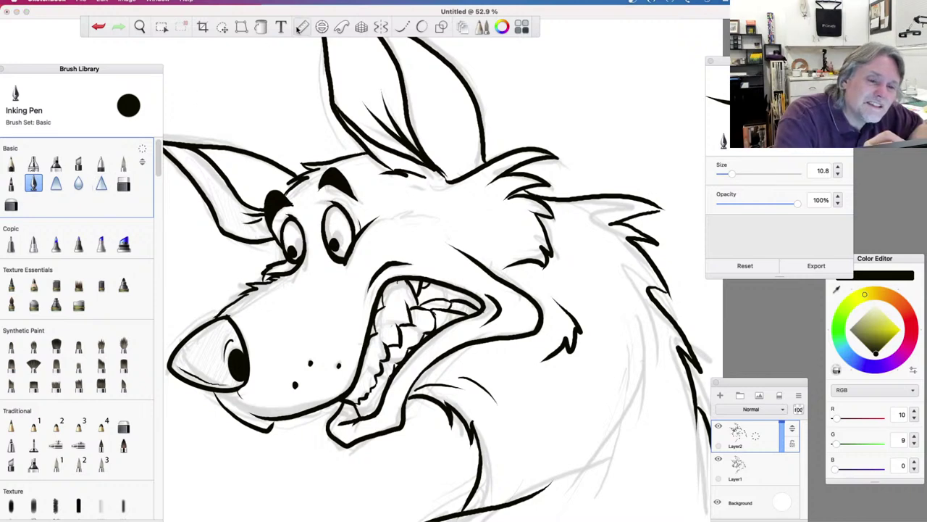
pyautogui.click(260, 27)
pyautogui.click(453, 297)
pyautogui.click(465, 299)
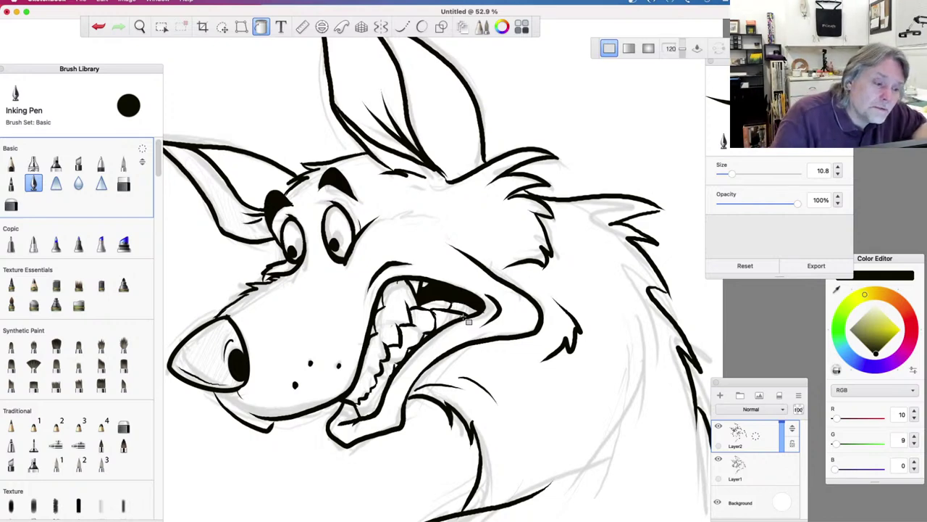
pyautogui.click(262, 28)
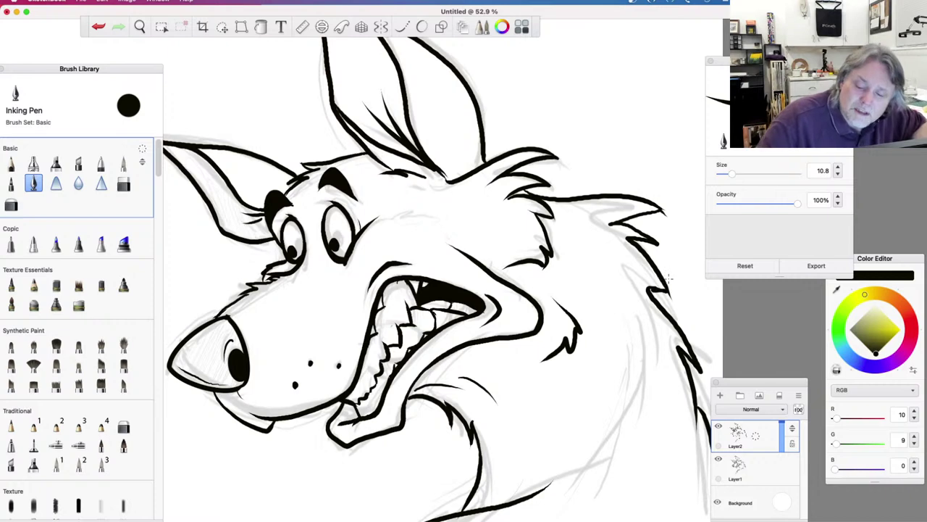
# Extend the fur tuft halfway down the back of the neck inward and add another whisker dot to the muzzle
pyautogui.press('super+z')
pyautogui.moveTo(668, 293)
pyautogui.mouseDown()
pyautogui.moveTo(649, 272)
pyautogui.moveTo(634, 289)
pyautogui.mouseUp()
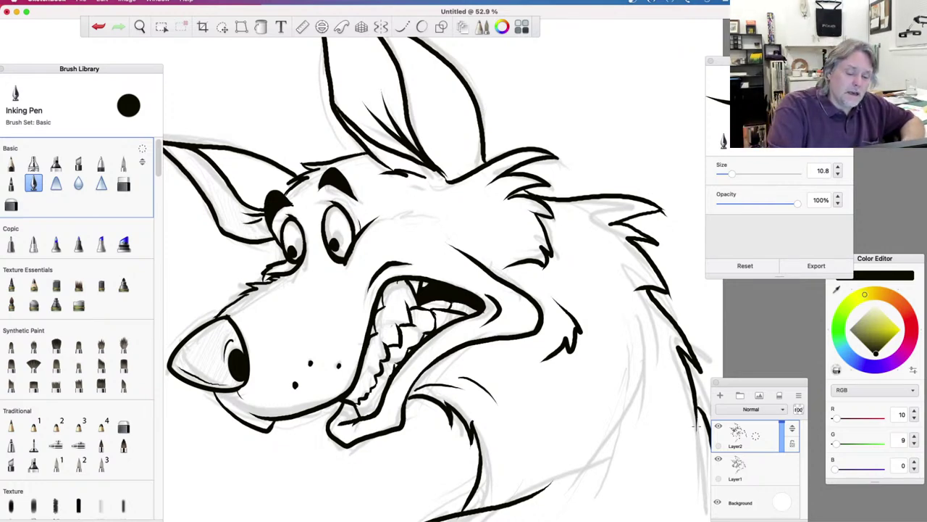
pyautogui.moveTo(316, 384); pyautogui.dragTo(321, 385)
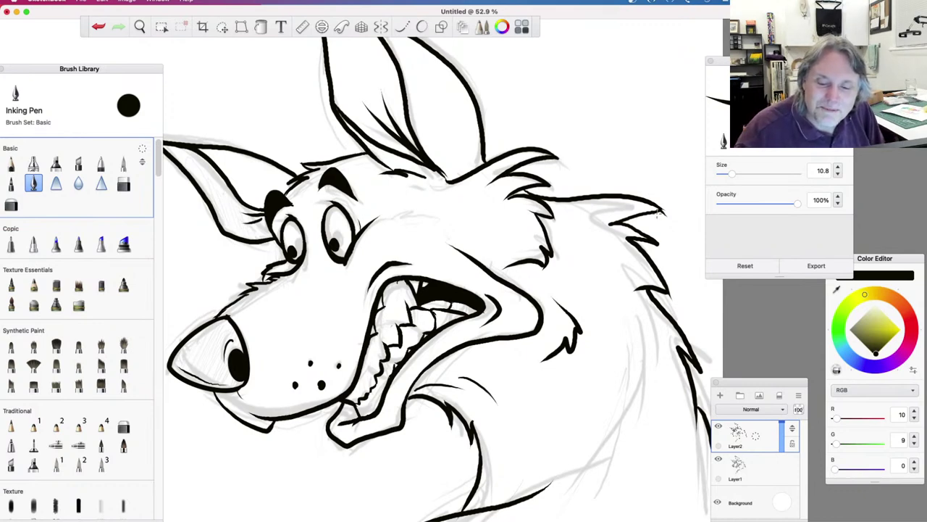
# Thicken the fur tufts down the back of the neck with tapered black strokes using the Inking Pen
pyautogui.moveTo(662, 210); pyautogui.dragTo(613, 224)
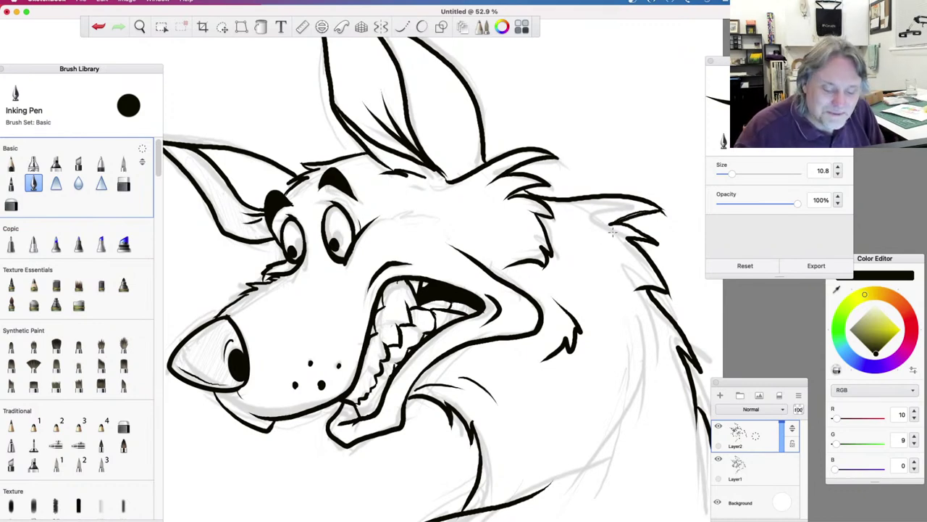
pyautogui.press('super+z')
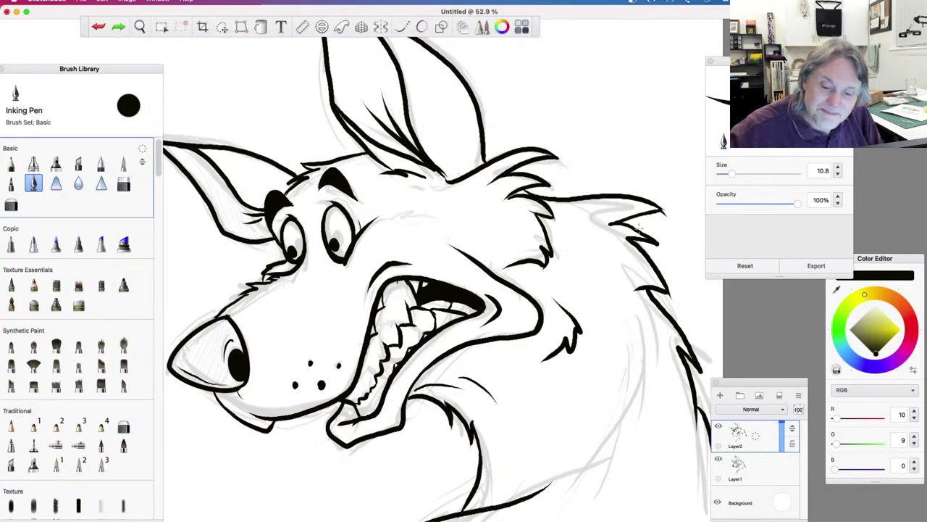
pyautogui.moveTo(620, 223)
pyautogui.mouseDown()
pyautogui.moveTo(649, 233)
pyautogui.moveTo(642, 252)
pyautogui.mouseUp()
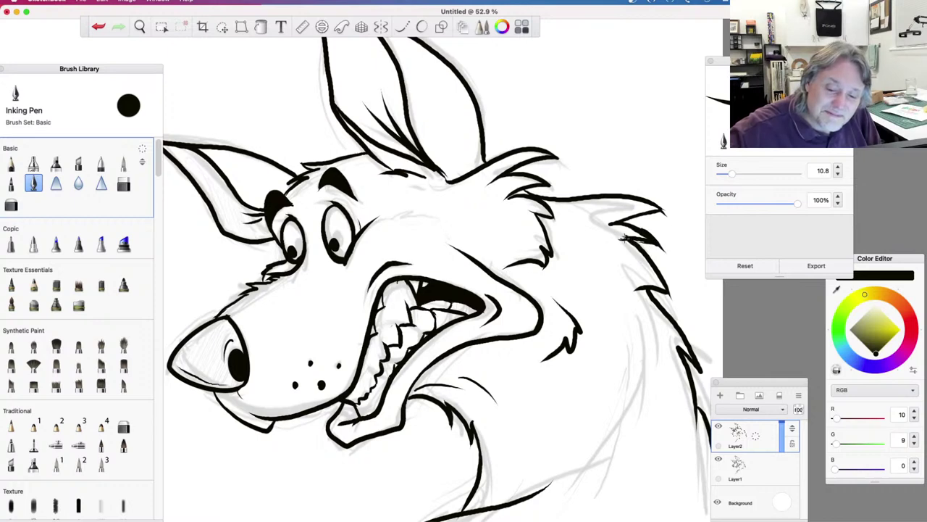
pyautogui.hotkey('ctrl', 'z')
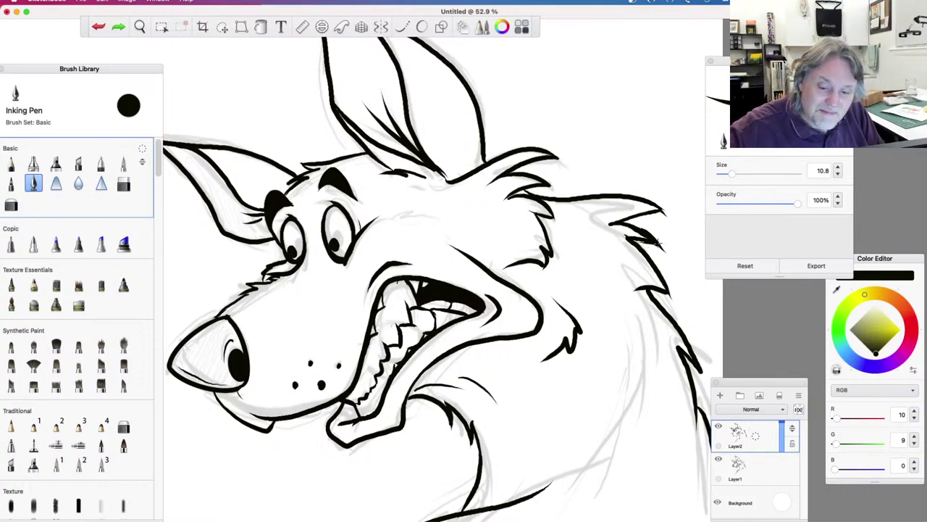
pyautogui.moveTo(649, 236)
pyautogui.mouseDown()
pyautogui.moveTo(618, 239)
pyautogui.moveTo(652, 269)
pyautogui.moveTo(677, 318)
pyautogui.mouseUp()
pyautogui.hotkey('ctrl', 'z')
pyautogui.moveTo(661, 283); pyautogui.dragTo(670, 297)
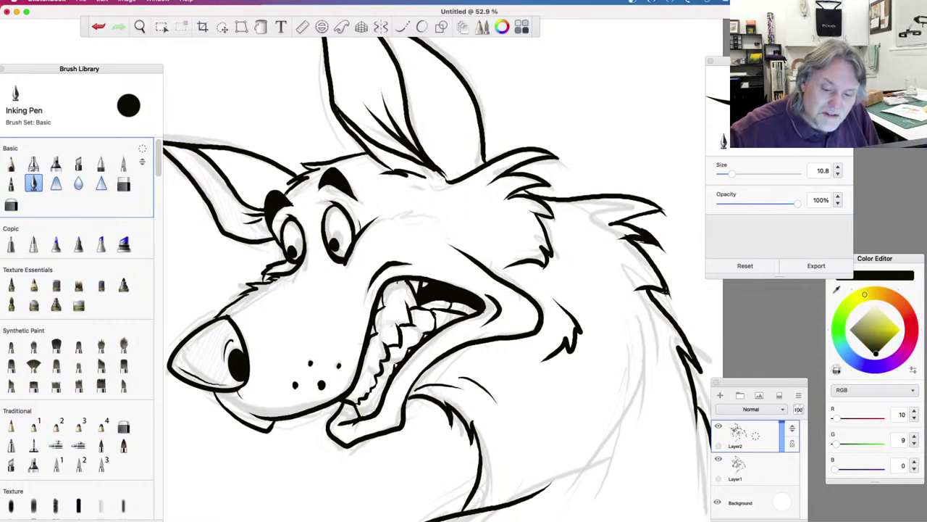
pyautogui.hotkey('ctrl', 'z')
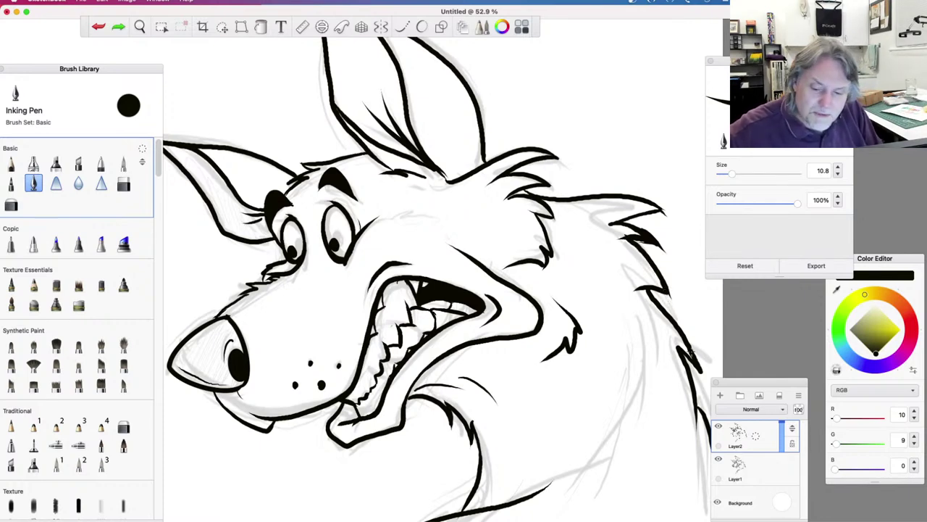
pyautogui.moveTo(678, 349); pyautogui.dragTo(673, 345)
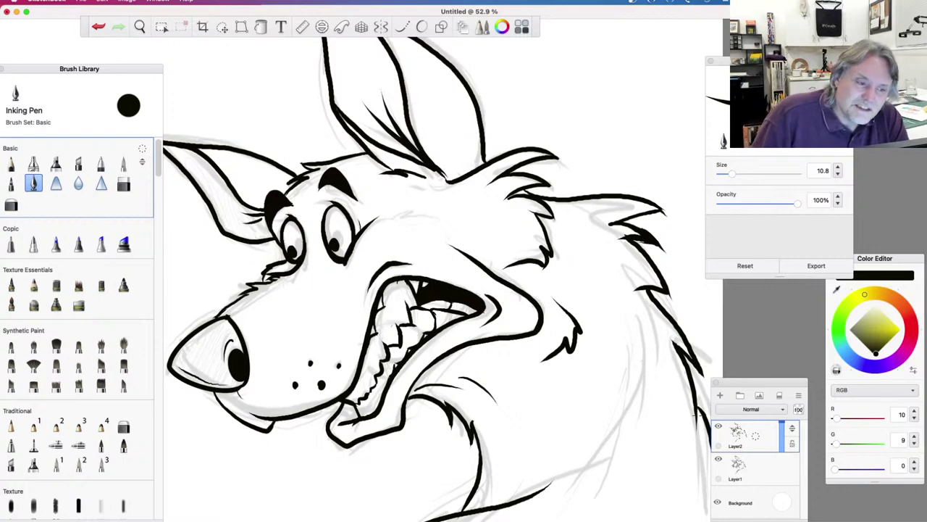
# Hide the rough sketch layer Layer1 so only the inked wolf line art shows
pyautogui.click(140, 27)
pyautogui.moveTo(255, 200)
pyautogui.mouseDown()
pyautogui.moveTo(282, 266)
pyautogui.moveTo(269, 297)
pyautogui.moveTo(310, 387)
pyautogui.moveTo(371, 383)
pyautogui.moveTo(367, 353)
pyautogui.moveTo(476, 383)
pyautogui.mouseUp()
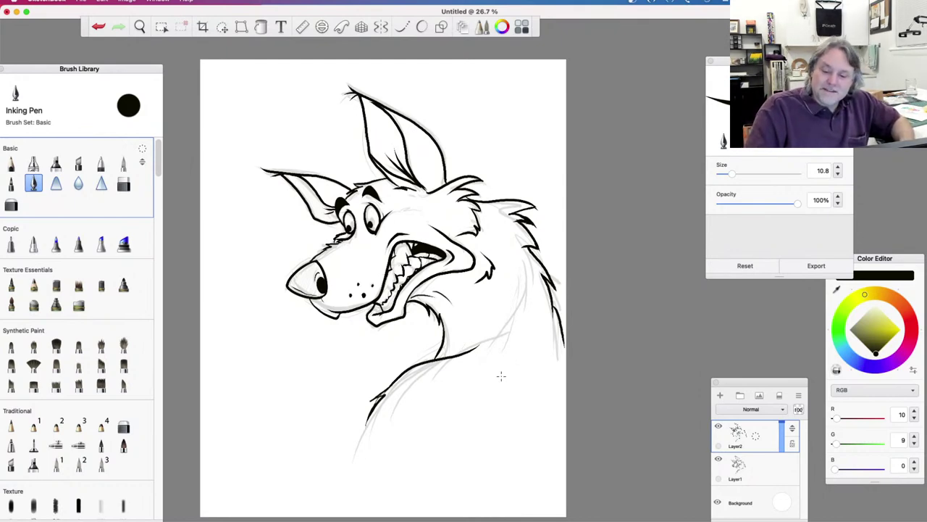
pyautogui.click(718, 459)
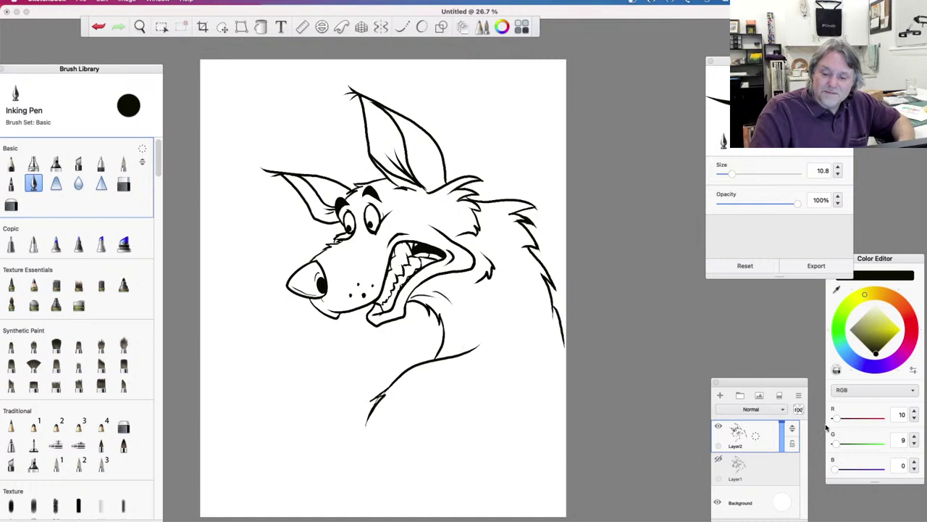
# Duplicate the inked line-art layer Layer2 and place the copy directly beneath it, above Layer1
pyautogui.click(757, 439)
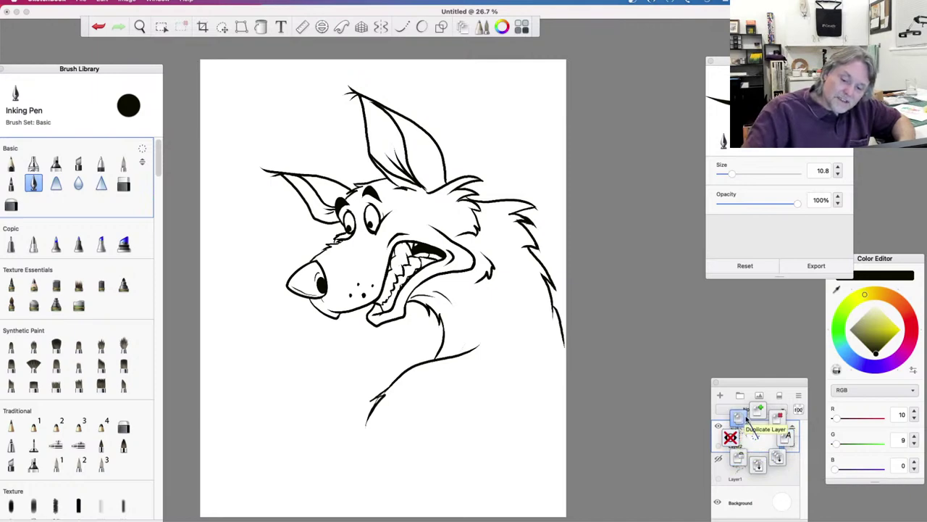
pyautogui.click(745, 420)
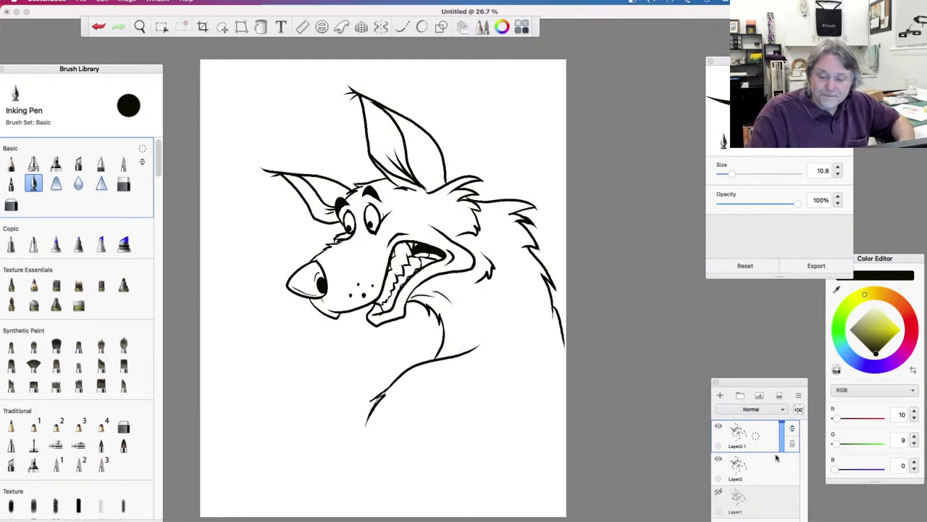
pyautogui.moveTo(788, 436); pyautogui.dragTo(790, 504)
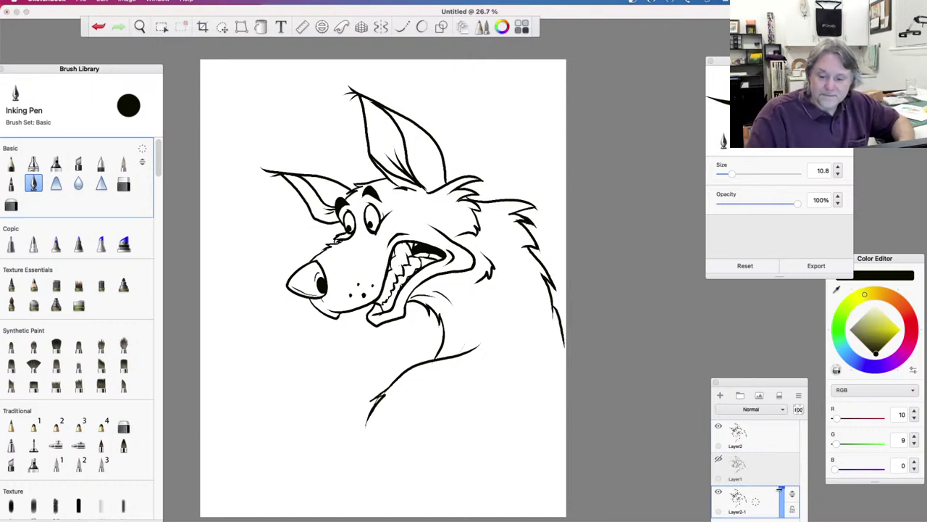
pyautogui.moveTo(793, 499); pyautogui.dragTo(796, 452)
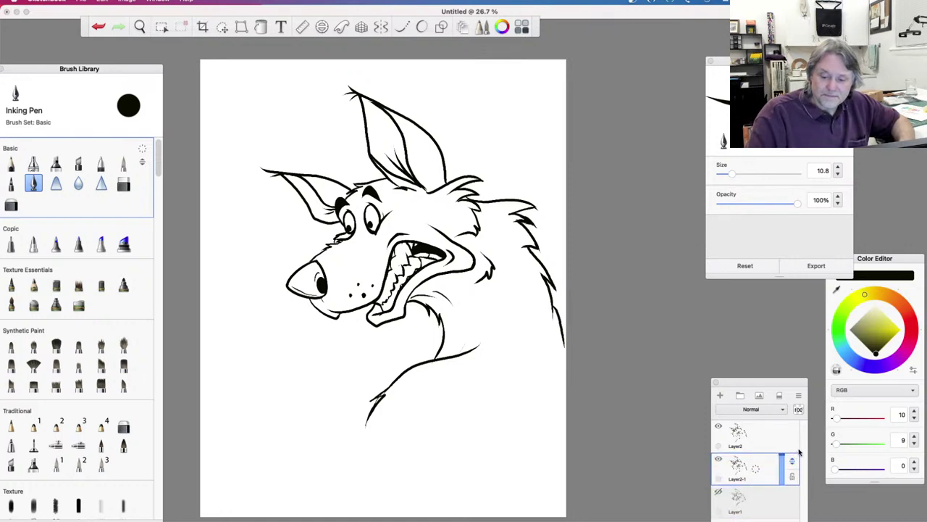
# Rename the duplicated line-art layer as Colour
pyautogui.click(758, 469)
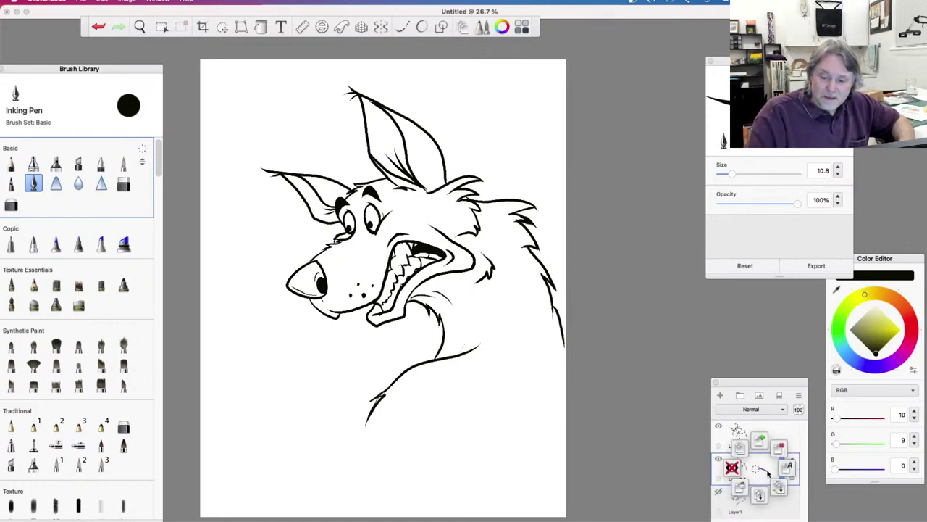
pyautogui.click(795, 467)
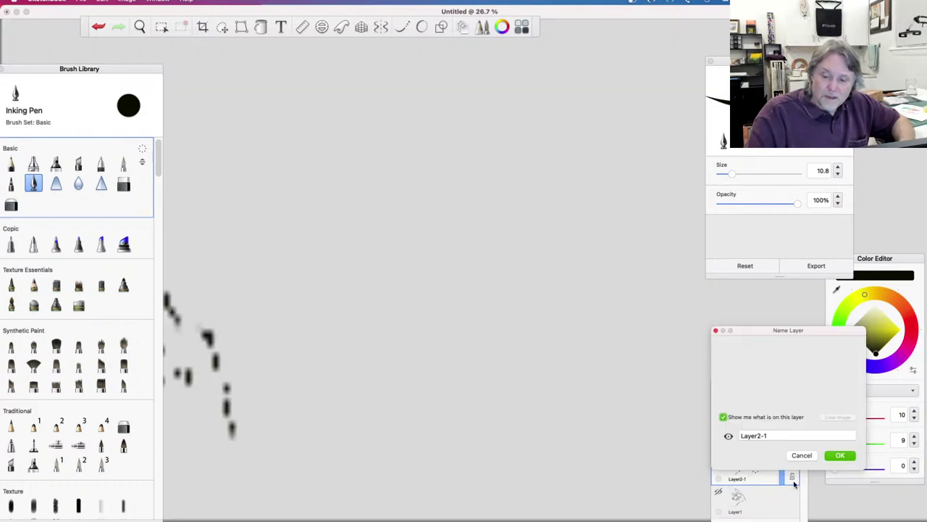
pyautogui.click(780, 434)
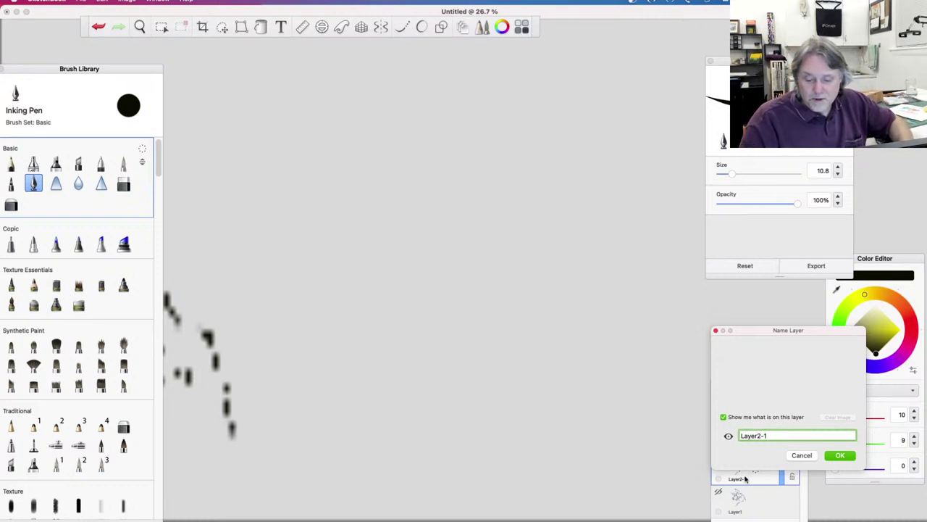
pyautogui.press('BackSpace')
pyautogui.press('BackSpace')
pyautogui.press('BackSpace')
pyautogui.press('BackSpace')
pyautogui.press('BackSpace')
pyautogui.press('BackSpace')
pyautogui.press('BackSpace')
pyautogui.press('BackSpace')
pyautogui.write('Colour')
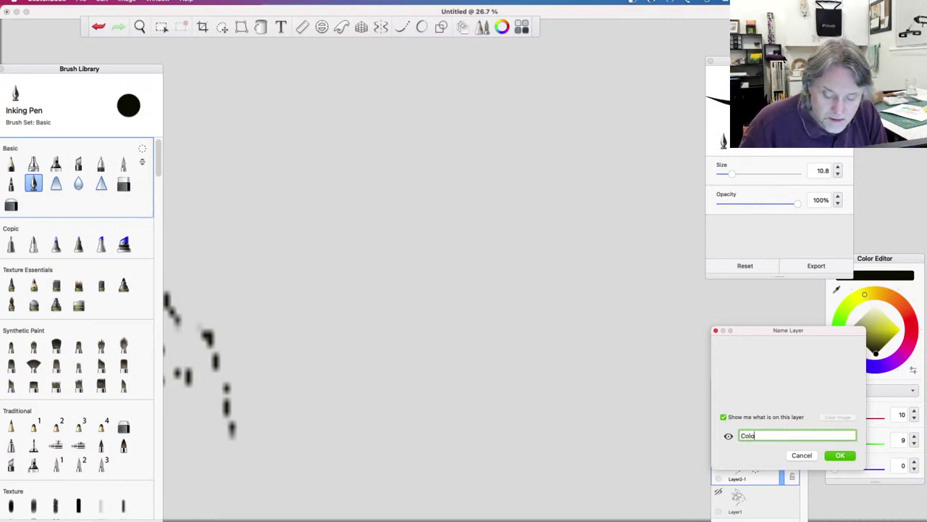
pyautogui.click(839, 455)
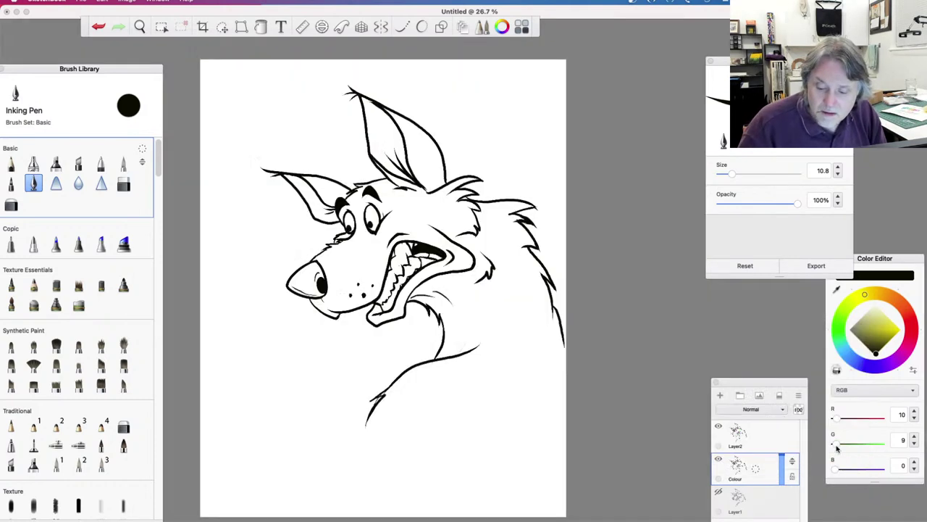
# Rename the uppermost line-art layer as Ink and lock it
pyautogui.click(781, 435)
pyautogui.click(758, 440)
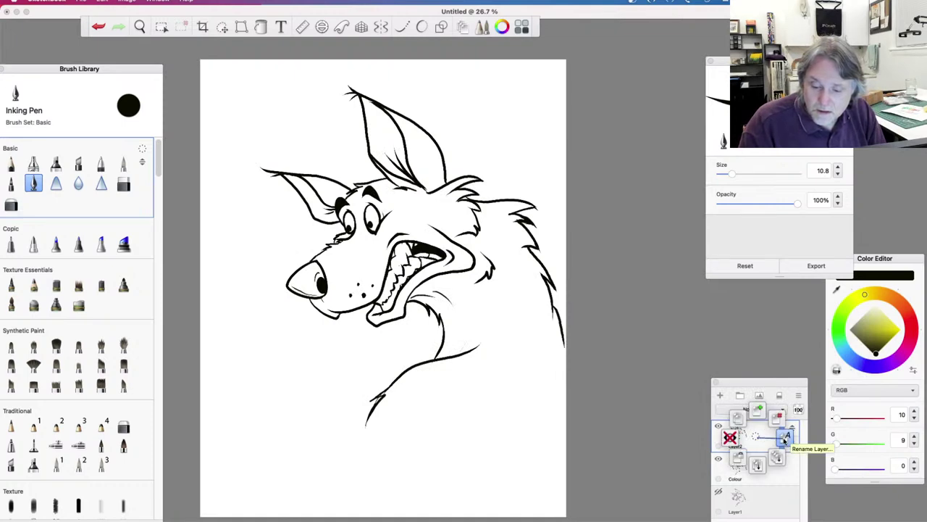
pyautogui.click(799, 442)
pyautogui.doubleClick(761, 434)
pyautogui.write('La')
pyautogui.press('BackSpace')
pyautogui.press('BackSpace')
pyautogui.write('Ink')
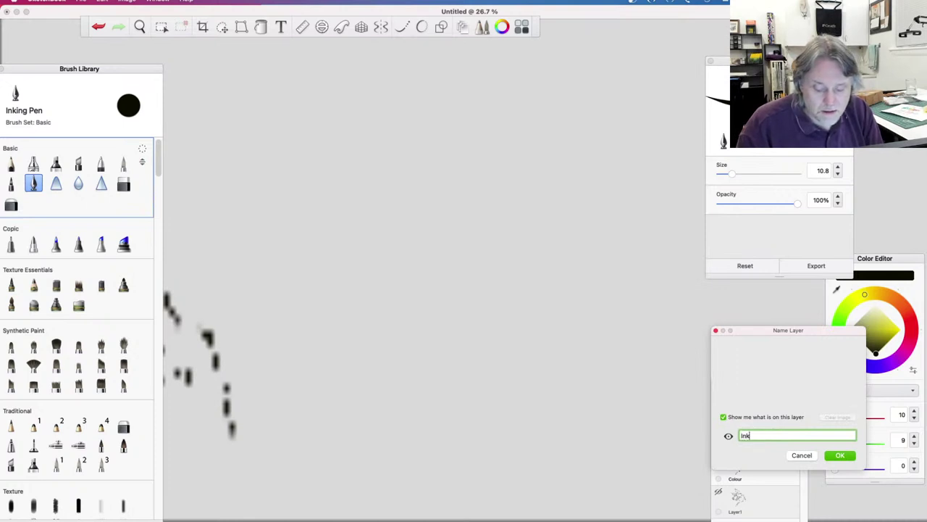
pyautogui.click(840, 455)
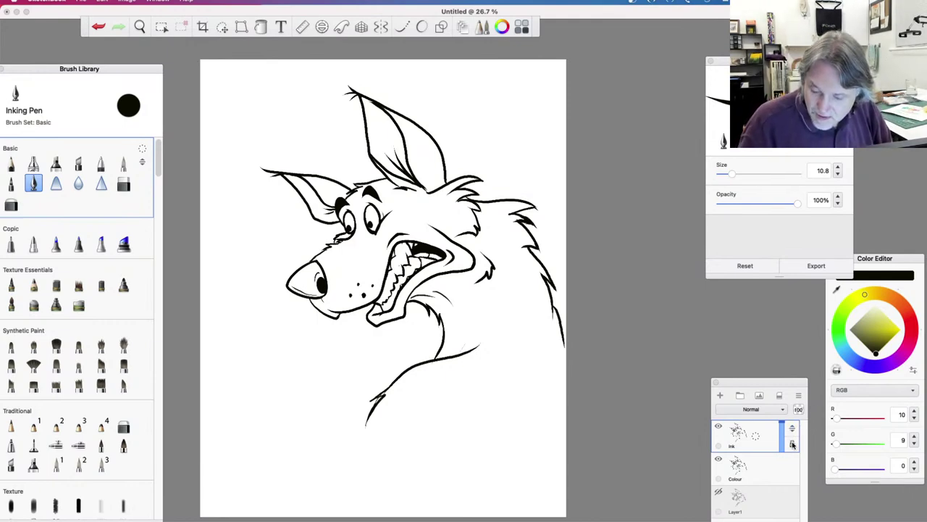
# Select the inside of the wolf's nose on the Colour layer with the Magic Wand and flood-fill it with black
pyautogui.click(774, 475)
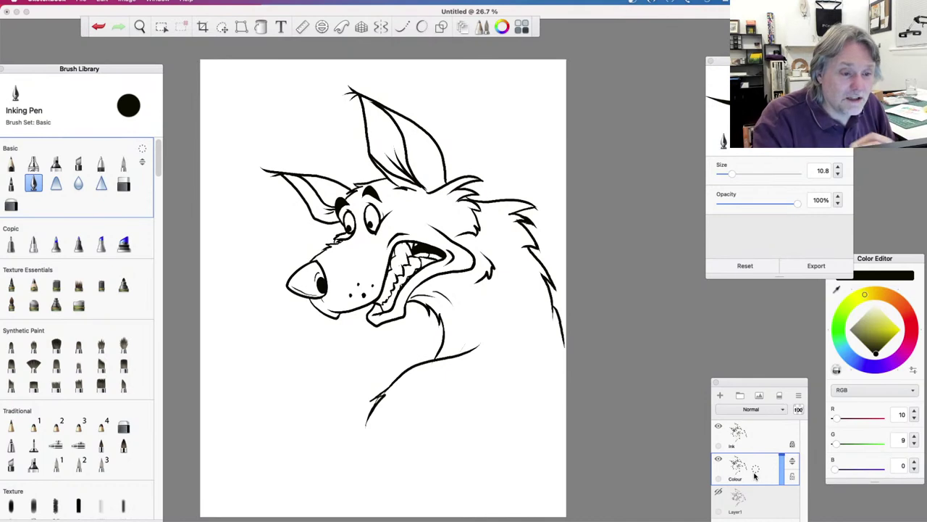
pyautogui.click(223, 27)
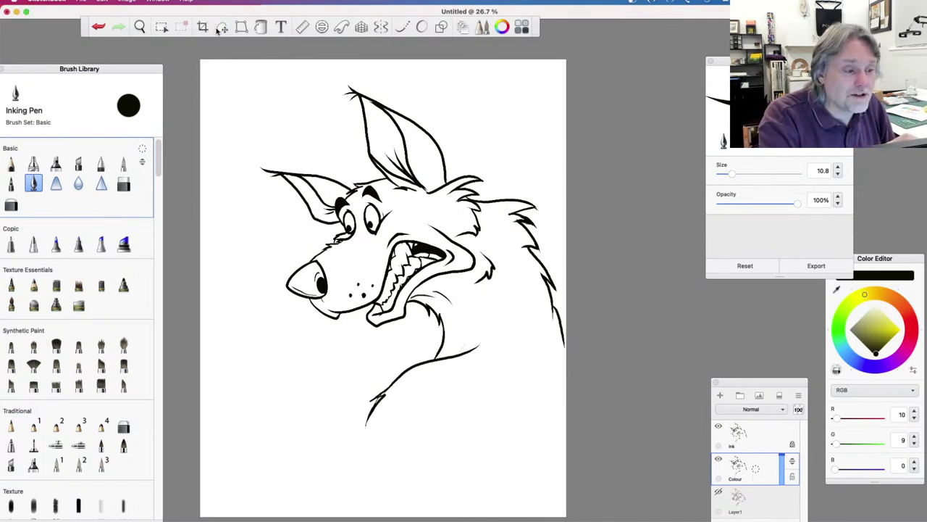
pyautogui.click(161, 27)
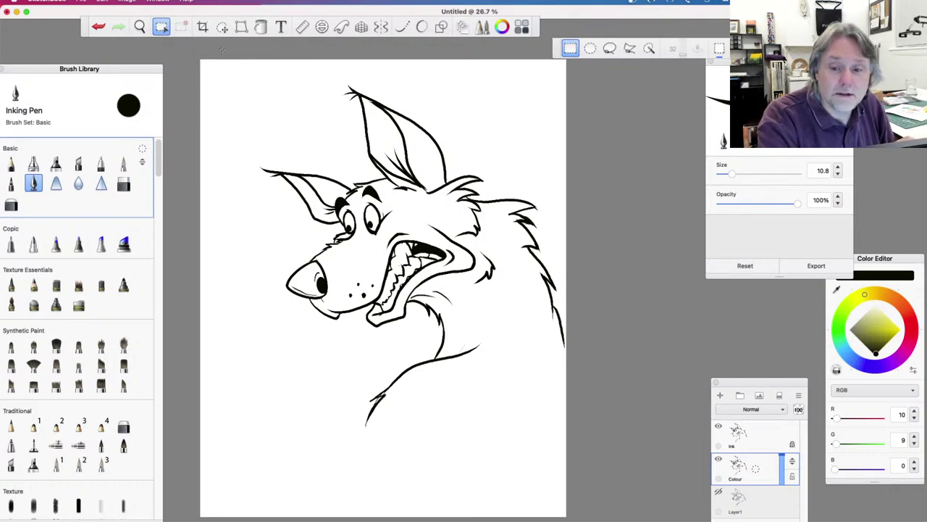
pyautogui.click(649, 48)
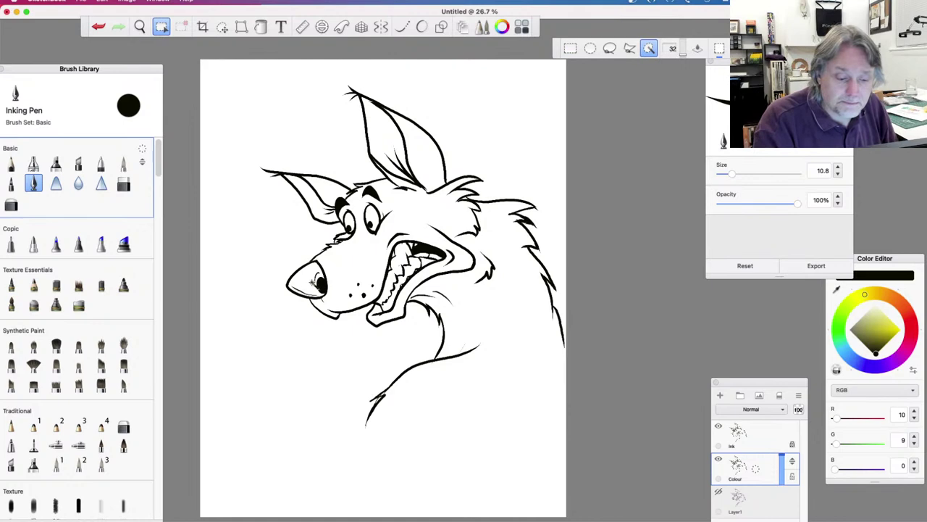
pyautogui.click(313, 285)
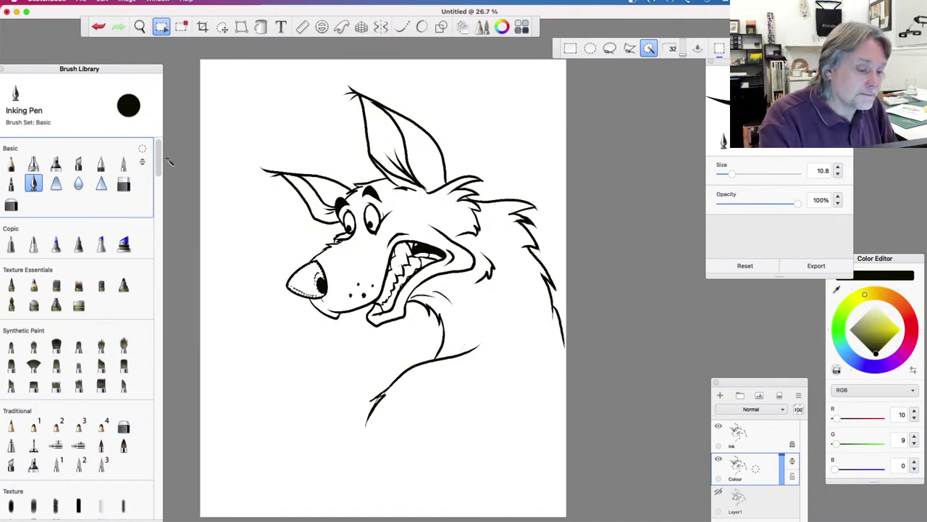
pyautogui.moveTo(160, 169)
pyautogui.mouseDown()
pyautogui.moveTo(158, 204)
pyautogui.moveTo(162, 165)
pyautogui.mouseUp()
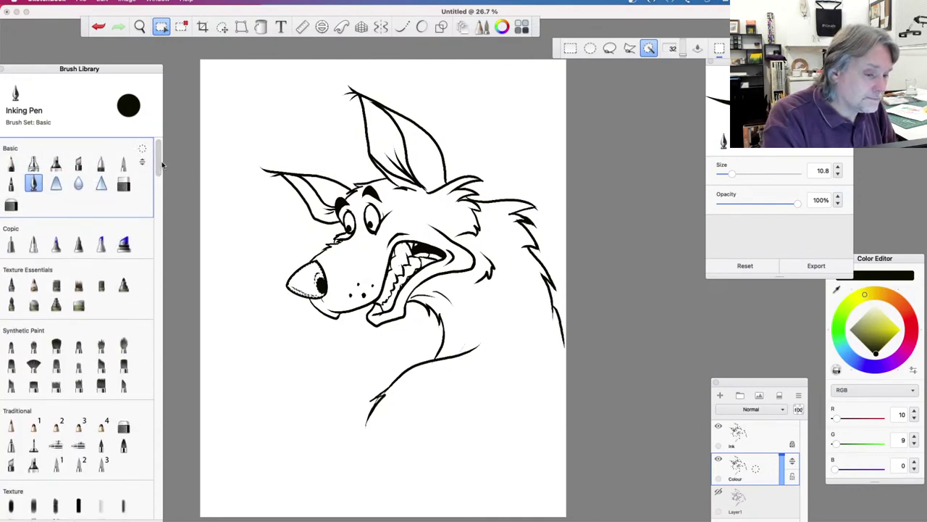
pyautogui.click(262, 29)
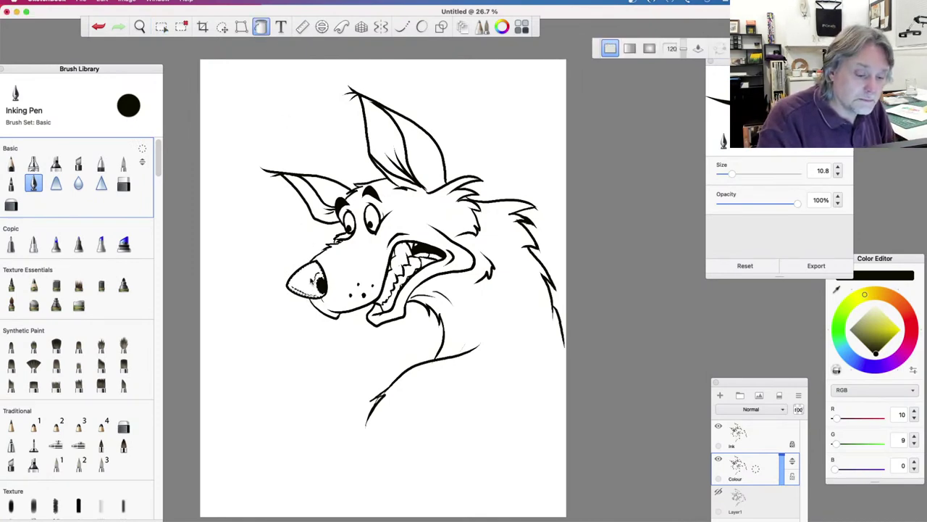
pyautogui.click(317, 304)
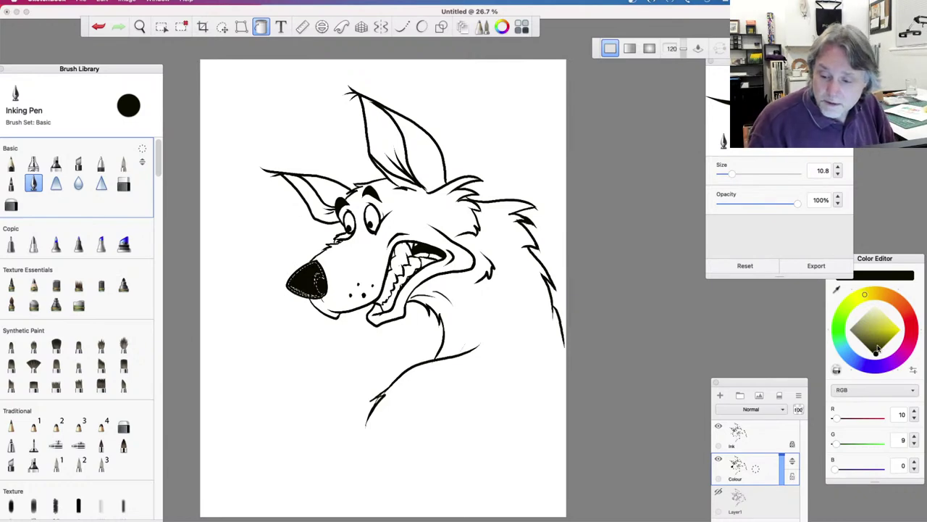
# Try shading the nose in dark grey-brown (RGB 83, 73, 65) with the Soft Pastel brush
pyautogui.click(901, 307)
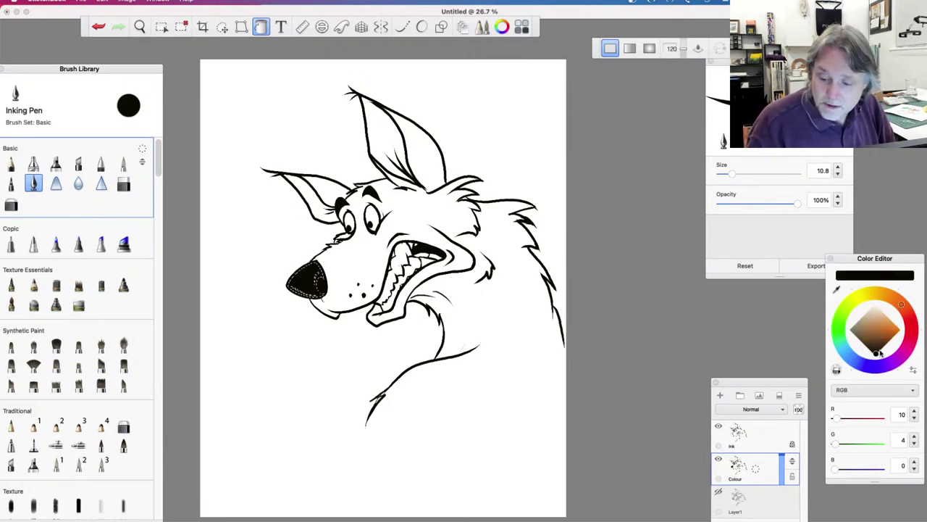
pyautogui.moveTo(881, 346); pyautogui.dragTo(864, 341)
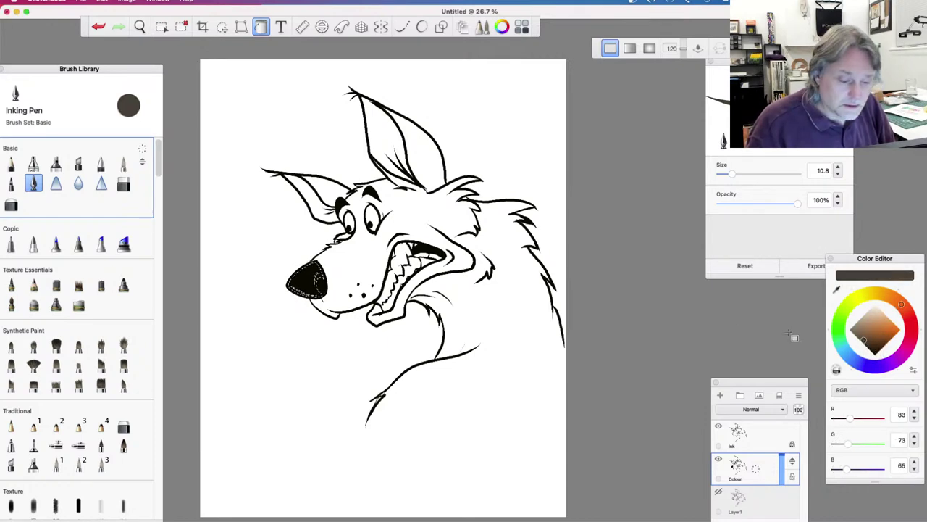
pyautogui.click(56, 285)
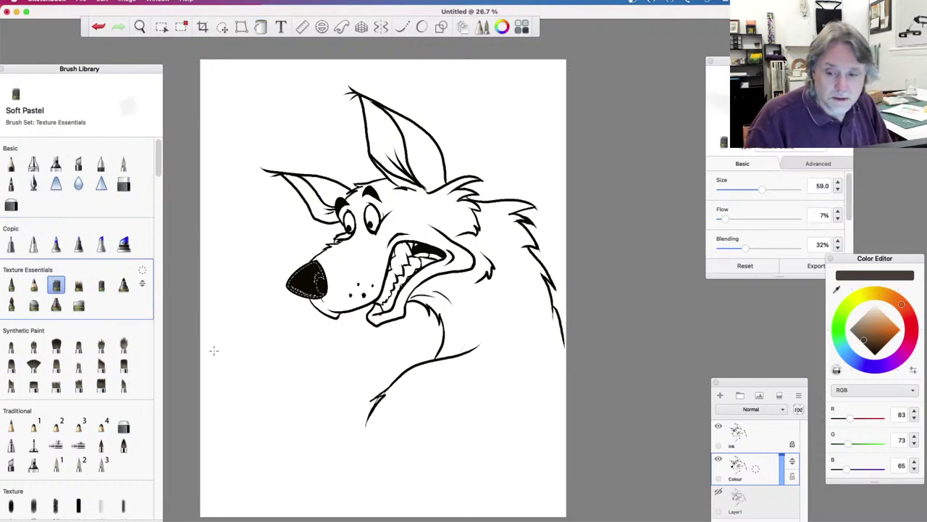
pyautogui.press('super+z')
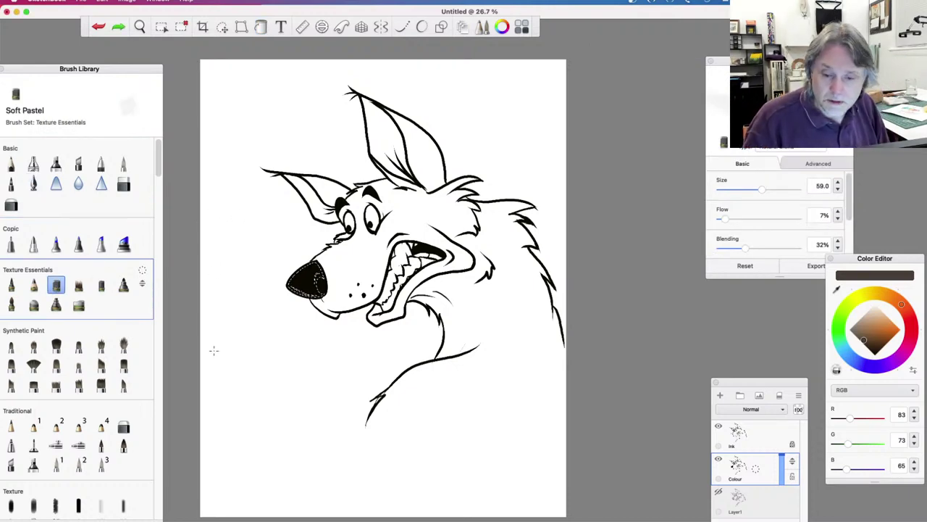
pyautogui.press('super+shift+z')
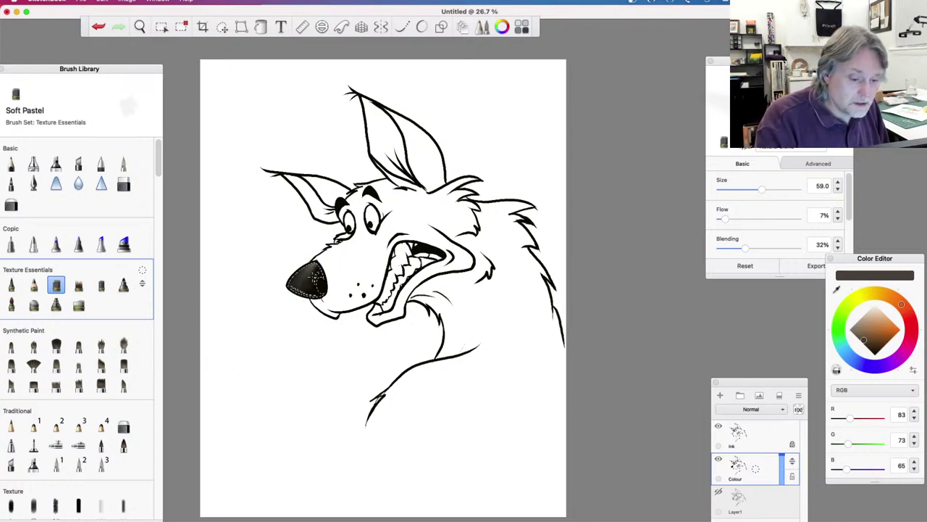
pyautogui.press('super+z')
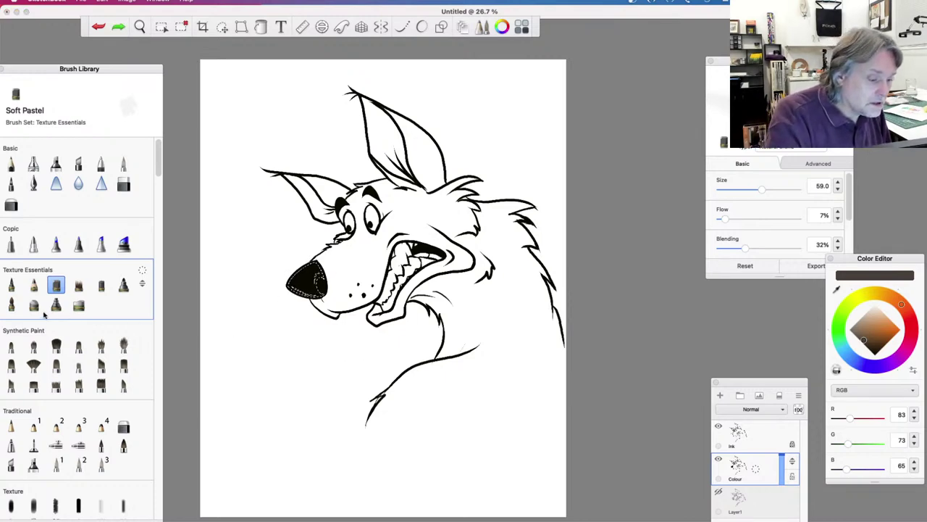
# Try texturing the nose with Brush 3 from the Texture set, at size 16.7 and at size 31.8
pyautogui.moveTo(158, 164); pyautogui.dragTo(157, 197)
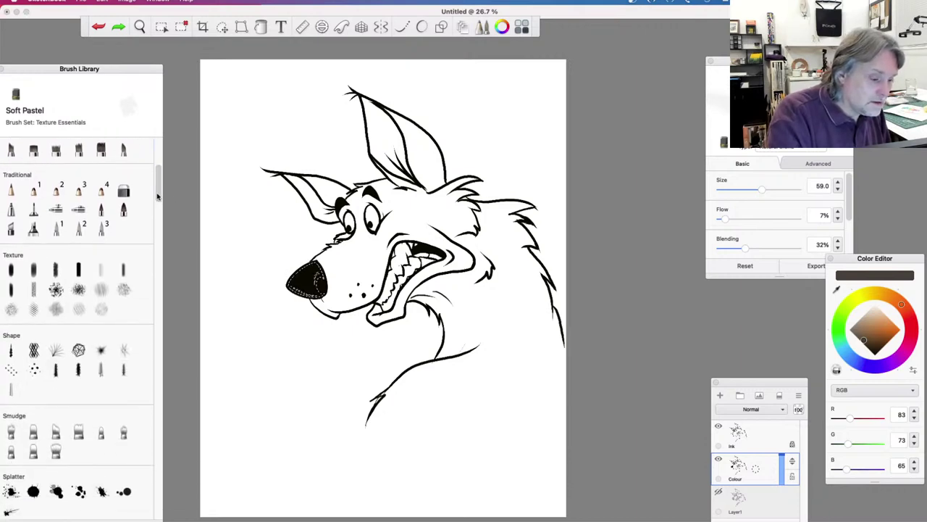
pyautogui.click(56, 270)
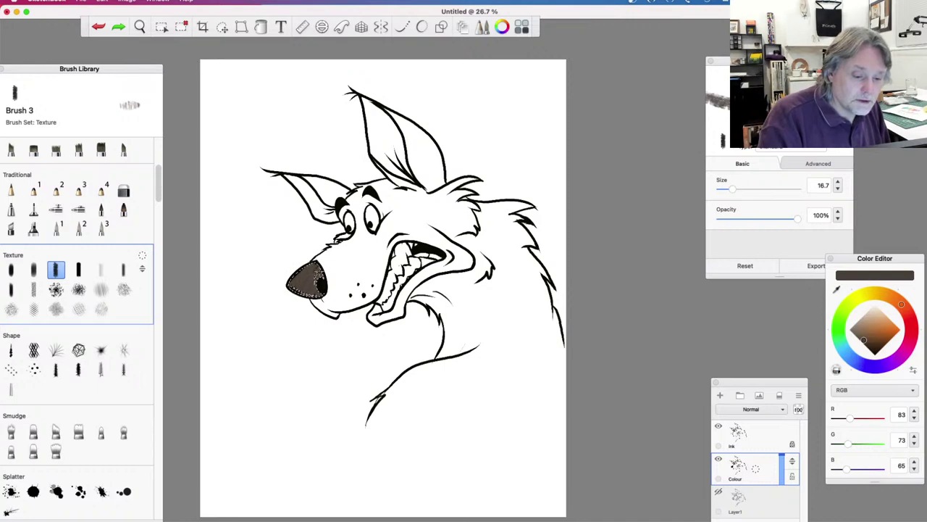
pyautogui.click(308, 277)
pyautogui.press('super+z')
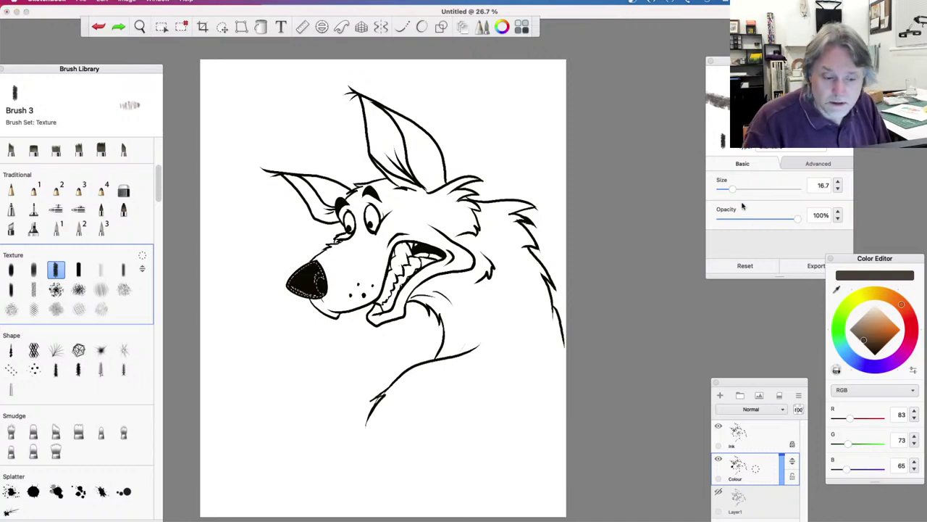
pyautogui.moveTo(733, 189); pyautogui.dragTo(744, 191)
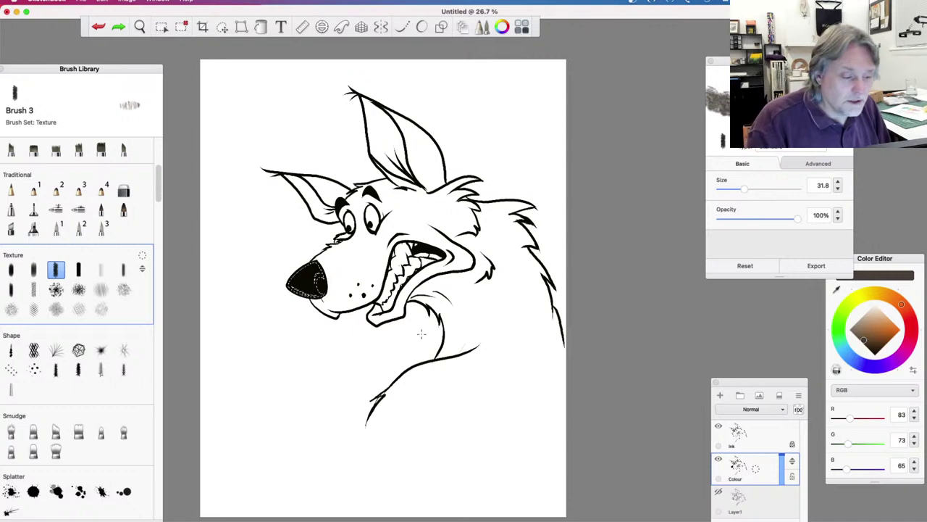
pyautogui.moveTo(310, 281); pyautogui.dragTo(318, 281)
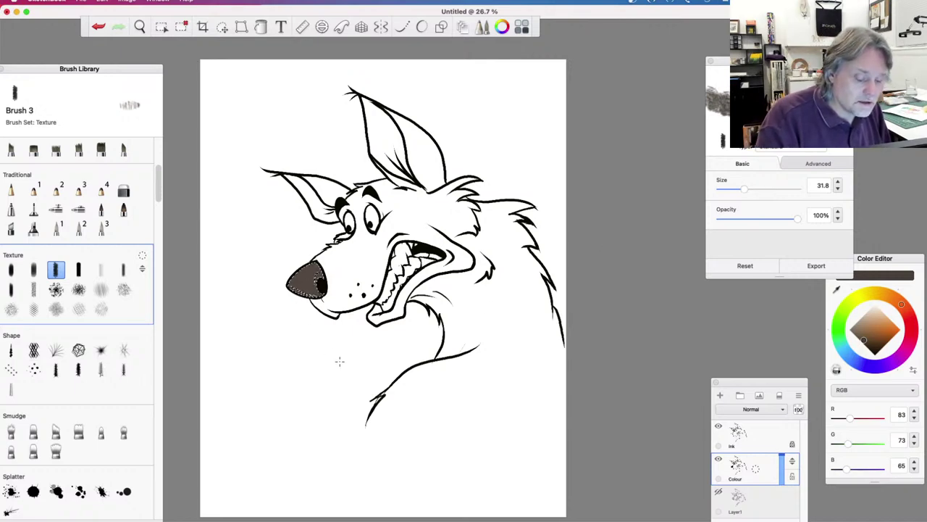
pyautogui.press('super+z')
# Try texturing the nose in brown (RGB 81, 57, 36) with the Charcoal brush, at size 498.2 and at size 31.8
pyautogui.click(870, 344)
pyautogui.moveTo(870, 345); pyautogui.dragTo(873, 343)
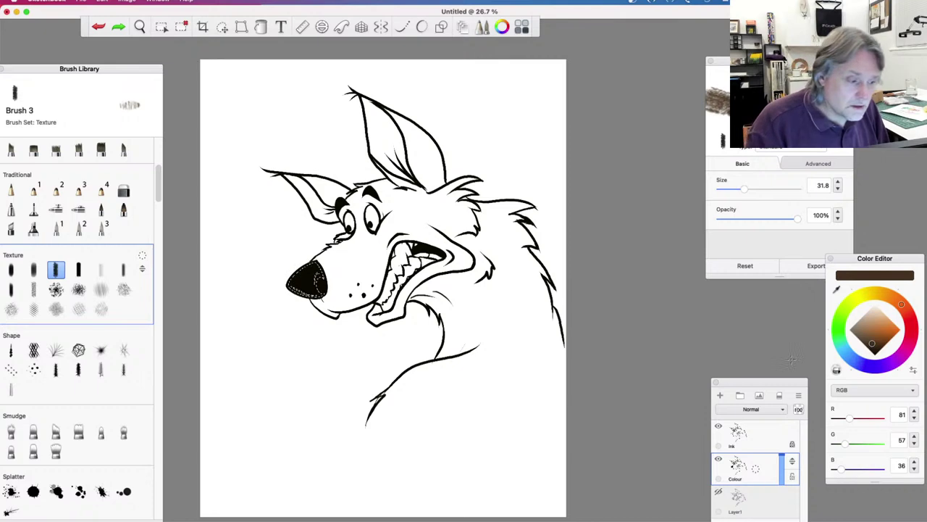
pyautogui.click(78, 289)
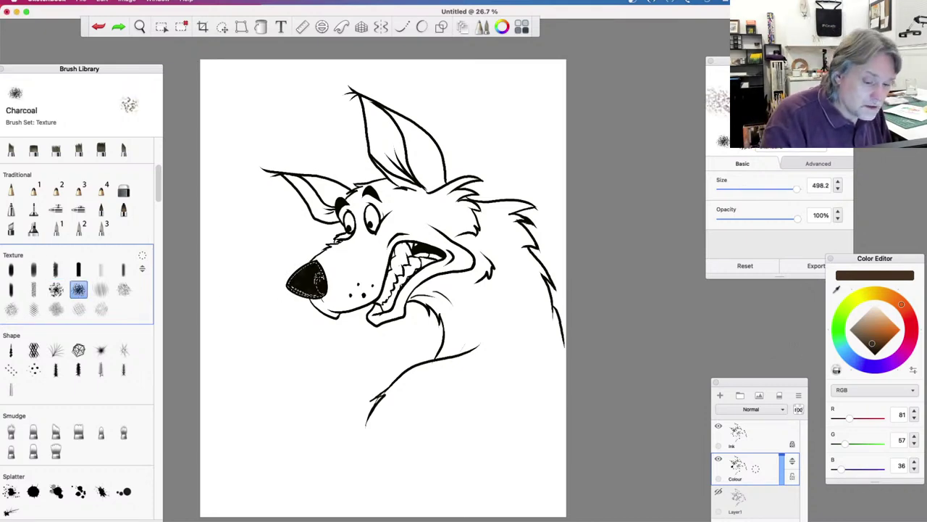
pyautogui.moveTo(302, 281); pyautogui.dragTo(319, 282)
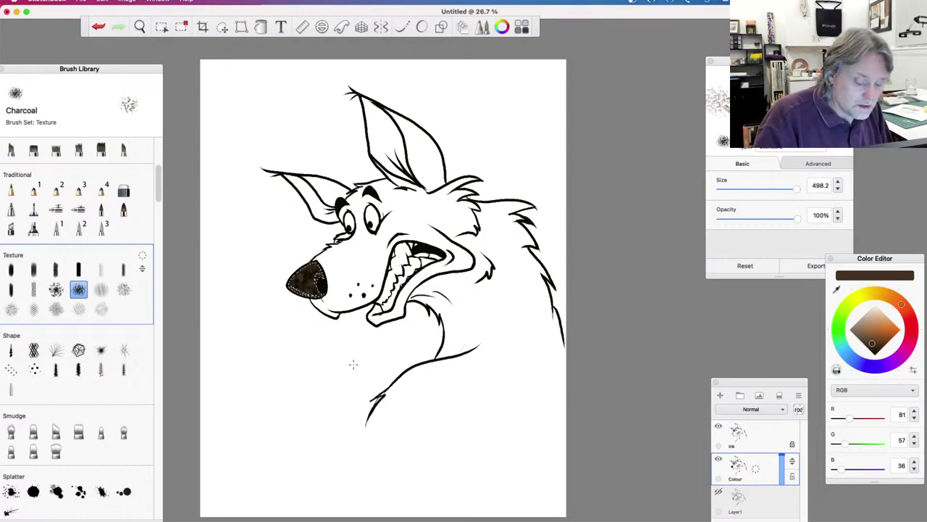
pyautogui.press('super+z')
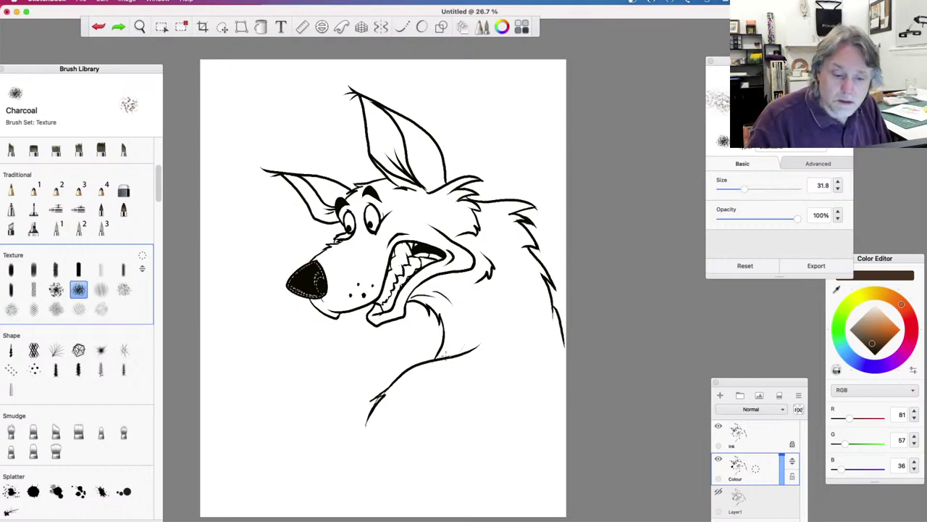
pyautogui.press('super+shift+z')
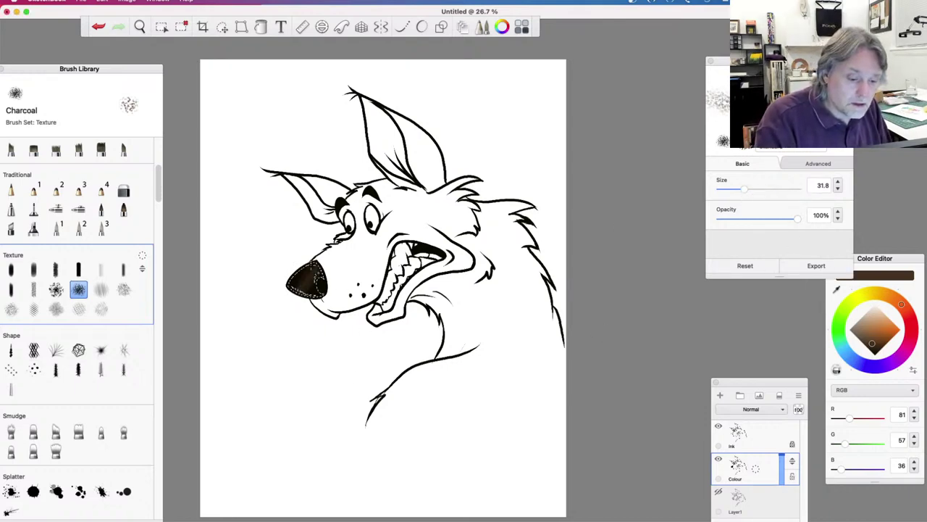
pyautogui.press('super+z')
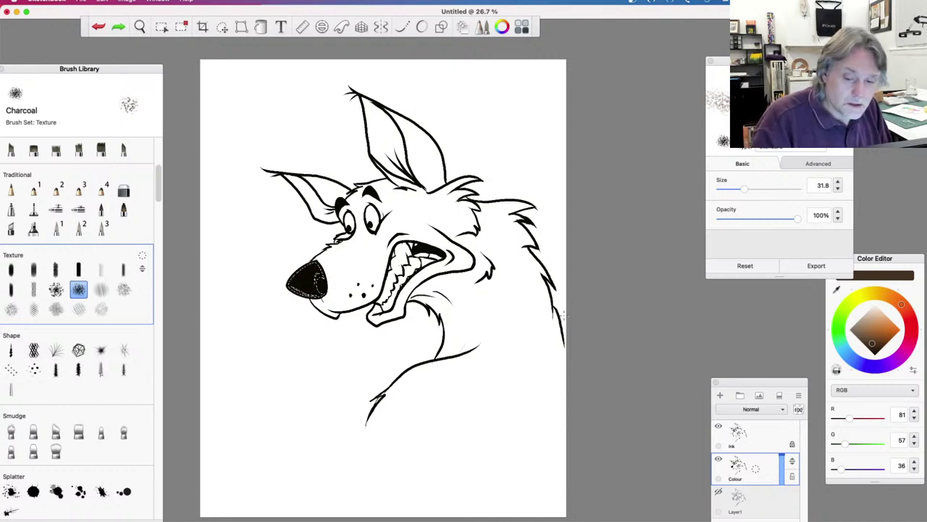
# Try texturing the nose in darker brown (RGB 57, 39, 24) with the Charcoal brush at size 48.0
pyautogui.moveTo(875, 349); pyautogui.dragTo(873, 347)
pyautogui.press(']')
pyautogui.press(']')
pyautogui.press(']')
pyautogui.press(']')
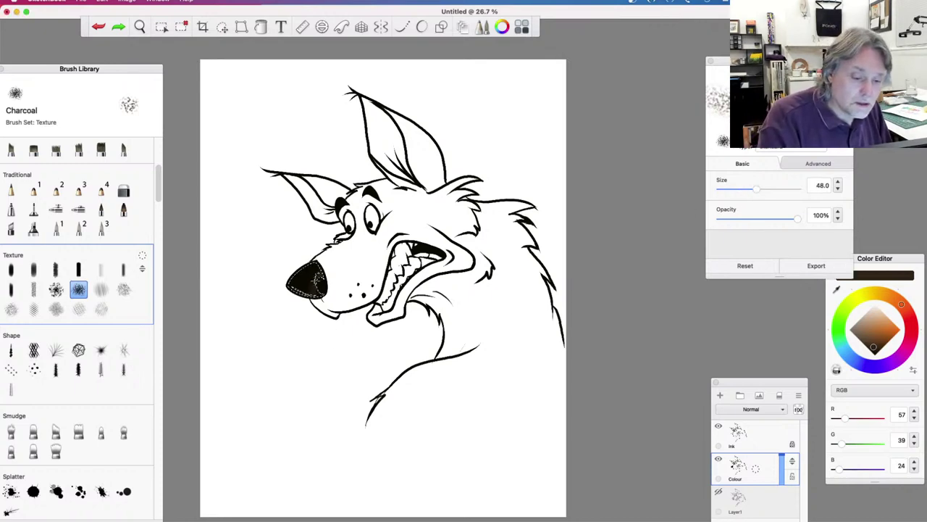
pyautogui.moveTo(307, 284); pyautogui.dragTo(310, 285)
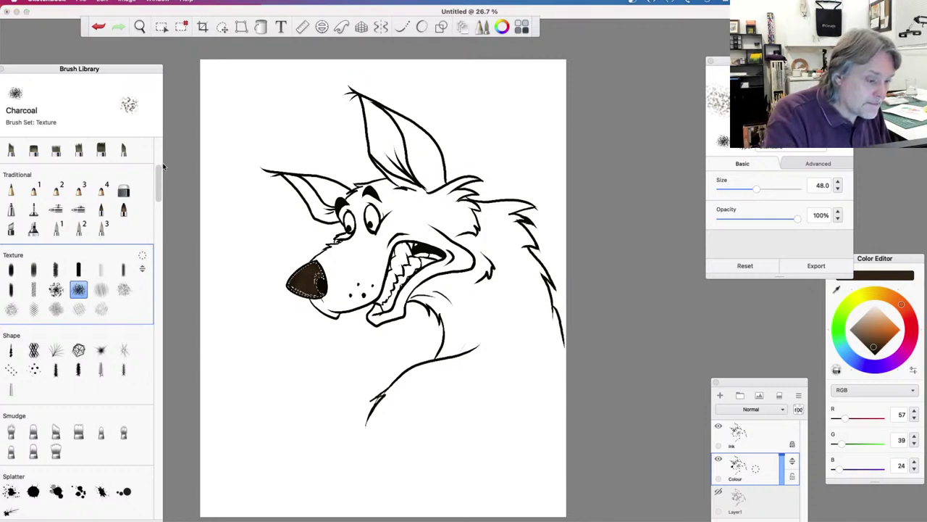
# Undo the nose texturing and stipple the nose in dark brown (RGB 58, 37, 18) with the Dense Freckles brush at size 60.0
pyautogui.moveTo(158, 183); pyautogui.dragTo(158, 192)
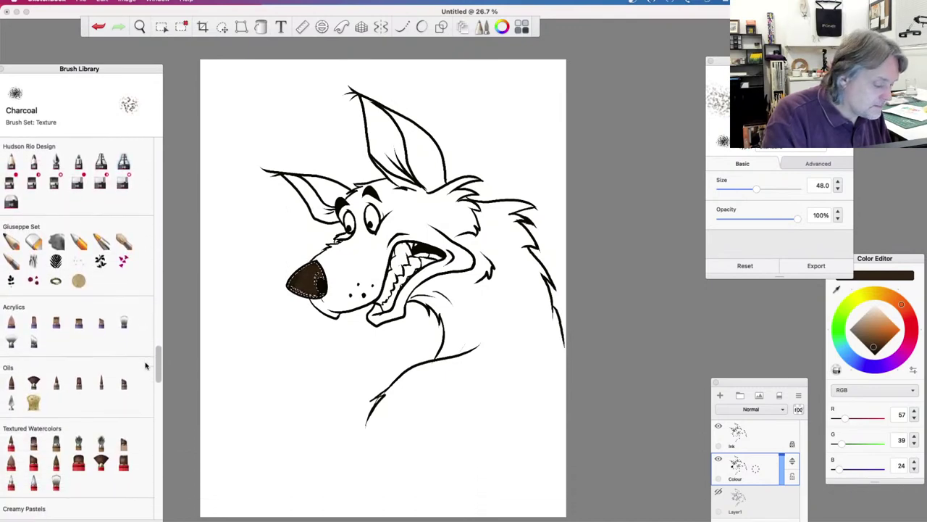
pyautogui.scroll(-1, 145, 367)
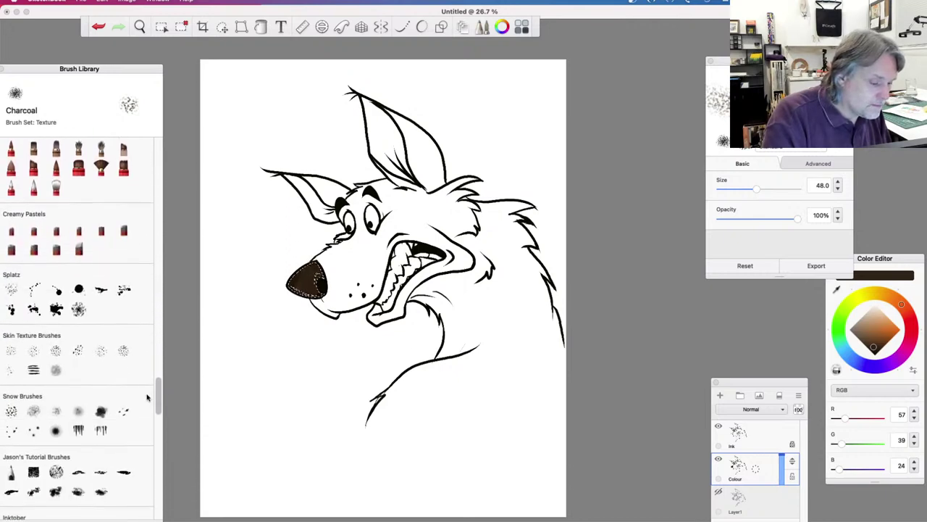
pyautogui.scroll(-1, 148, 399)
pyautogui.click(123, 322)
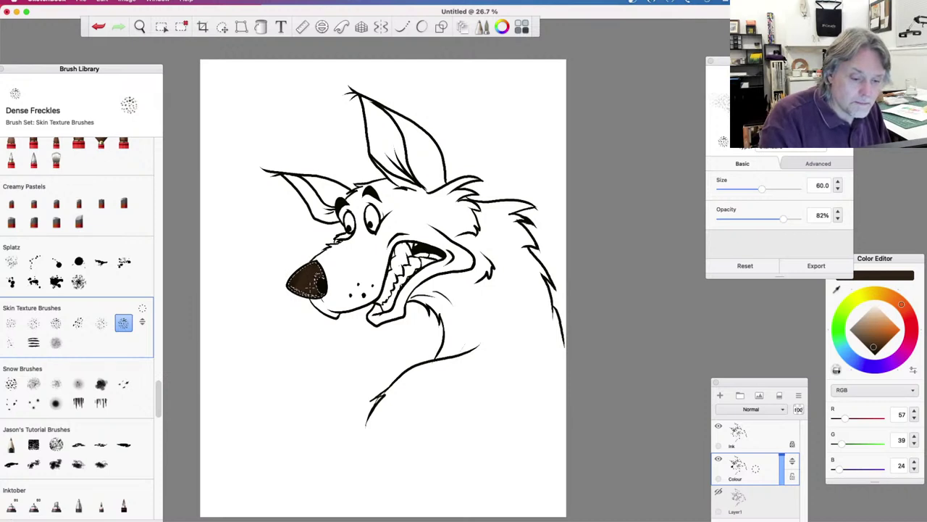
pyautogui.press('super+z')
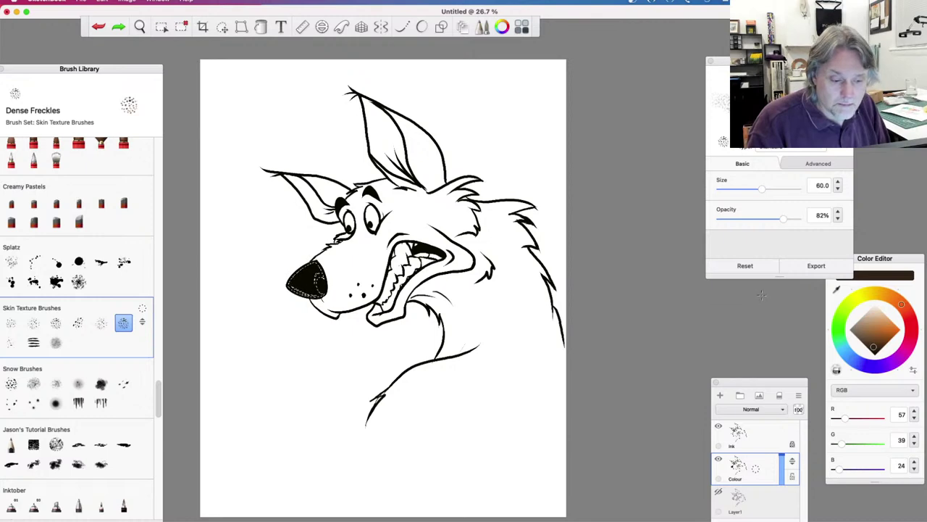
pyautogui.click(877, 350)
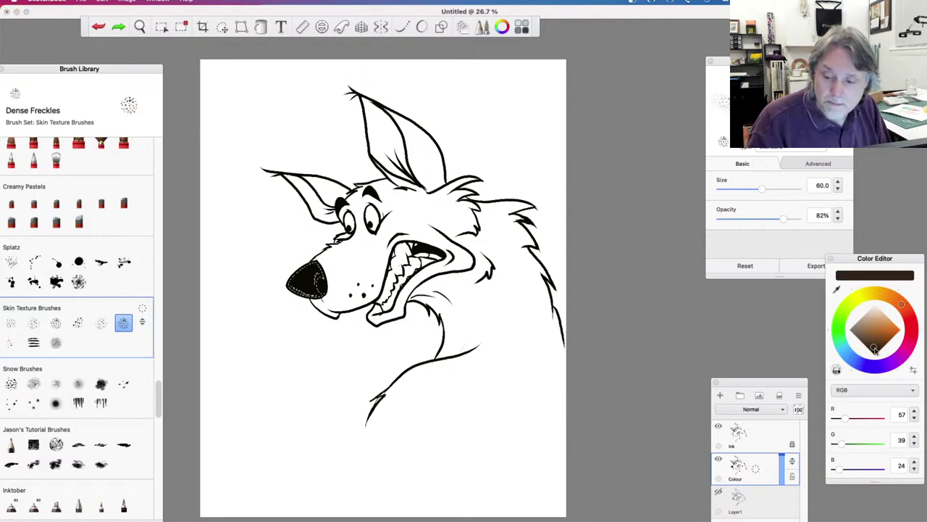
pyautogui.moveTo(877, 349); pyautogui.dragTo(875, 348)
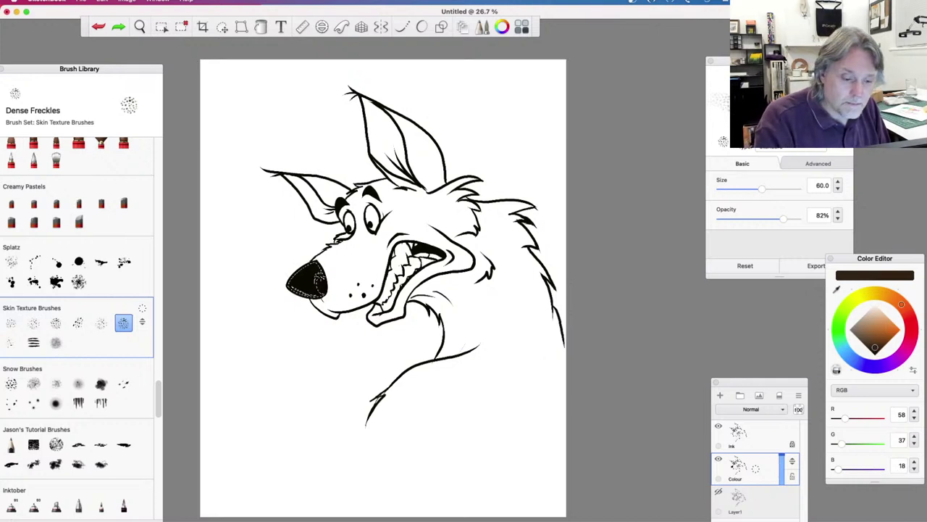
pyautogui.click(310, 271)
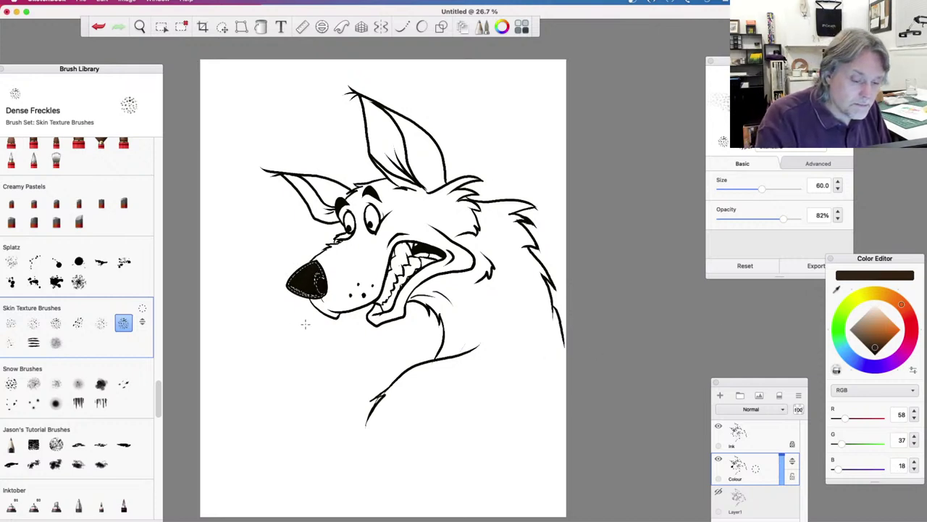
pyautogui.moveTo(314, 287); pyautogui.dragTo(317, 282)
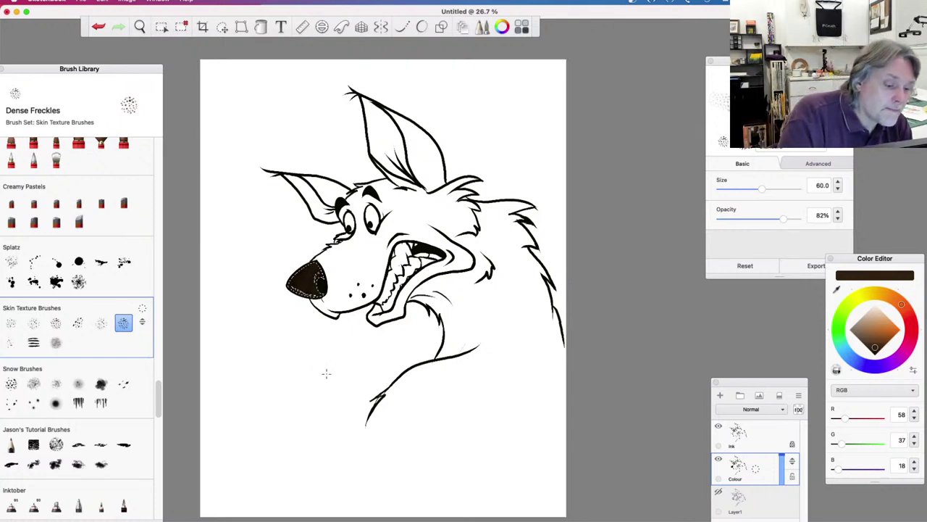
# Stipple highlights on the nose in light beige (RGB 239, 213, 190) with Dense Freckles at size 33.7, and deselect the nose
pyautogui.click(876, 312)
pyautogui.moveTo(762, 189); pyautogui.dragTo(728, 189)
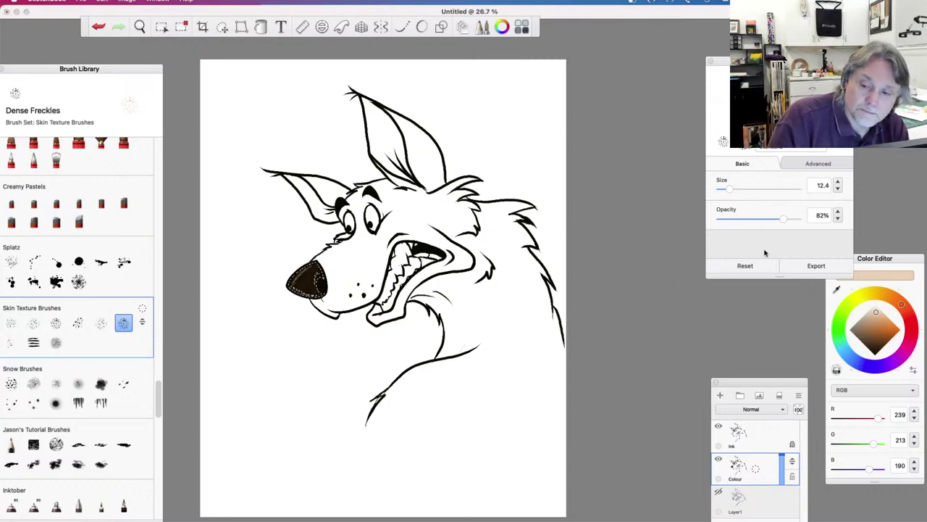
pyautogui.moveTo(729, 190); pyautogui.dragTo(734, 189)
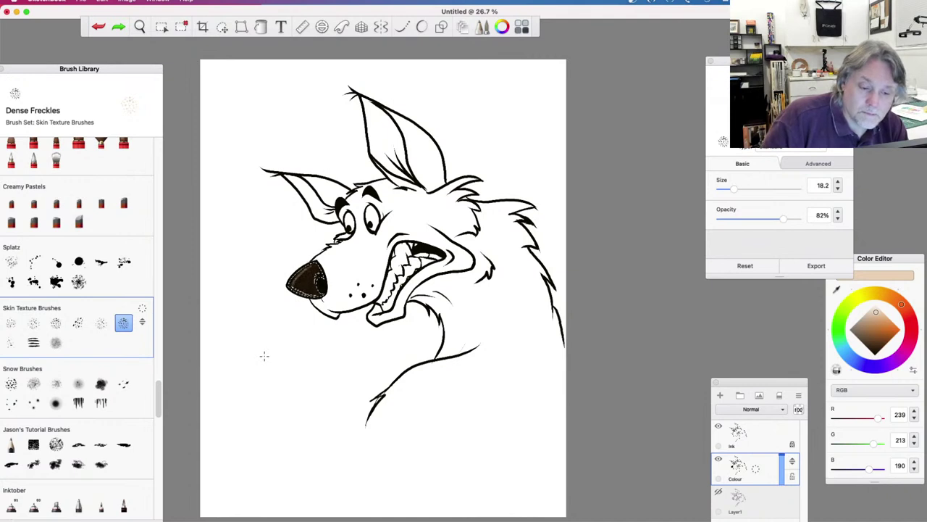
pyautogui.click(744, 190)
pyautogui.moveTo(744, 193); pyautogui.dragTo(747, 190)
pyautogui.click(316, 279)
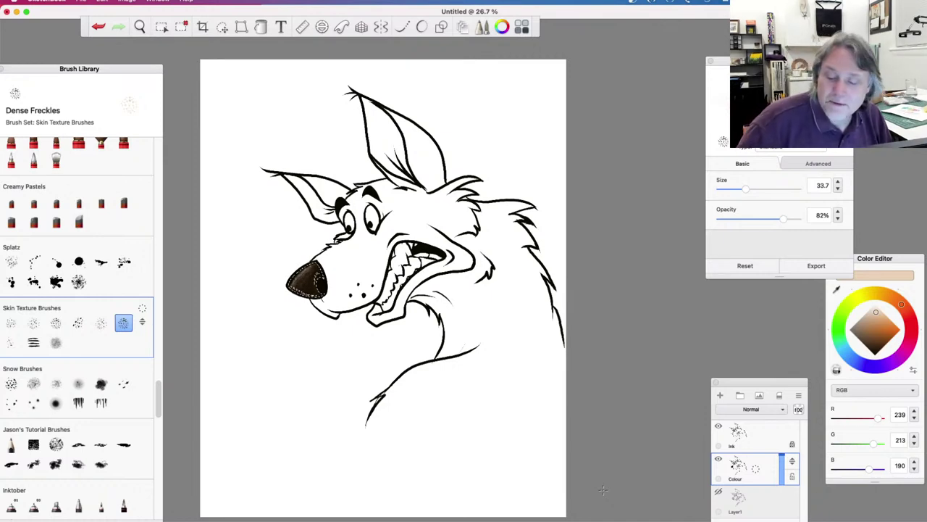
pyautogui.scroll(1, 603, 491)
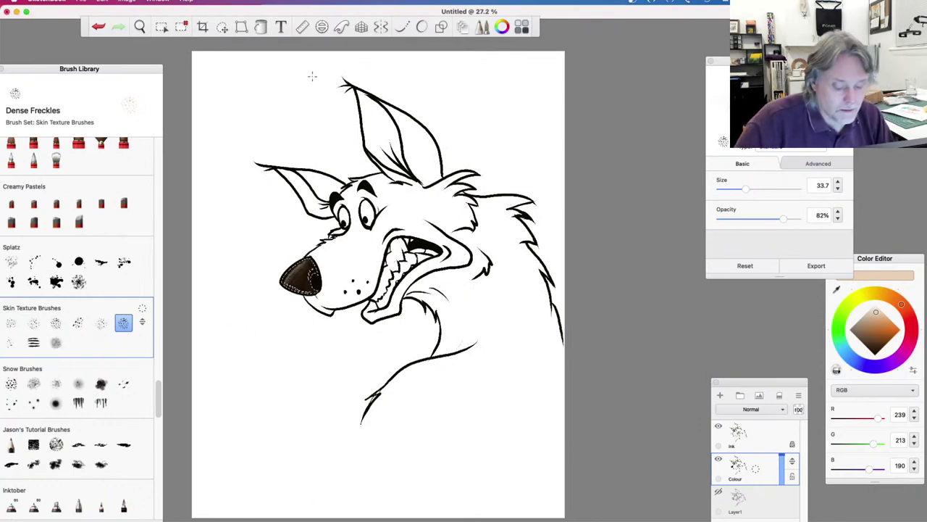
pyautogui.press('super+d')
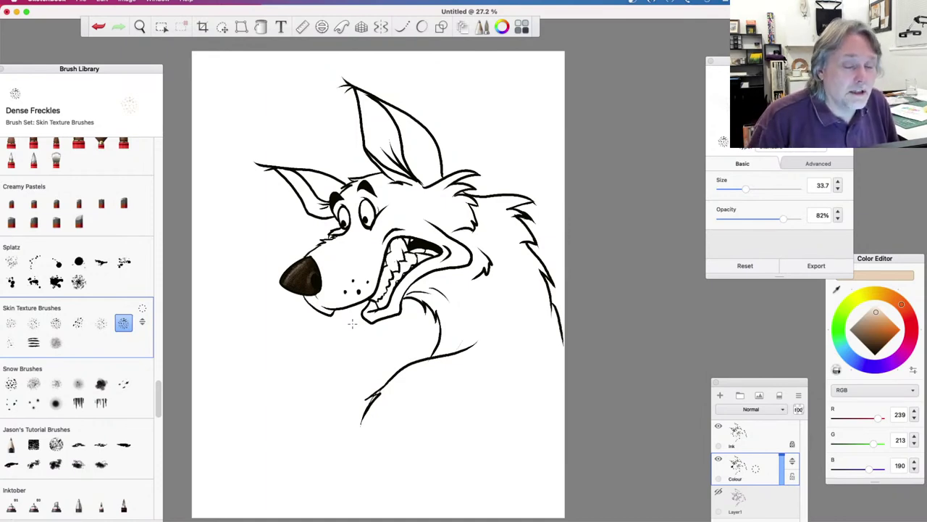
# Try the Fur Smudge Brush on the muzzle with orange-brown (RGB 171, 95, 27), size 51.2, flow 100% and strength 71%
pyautogui.scroll(-6, 79, 289)
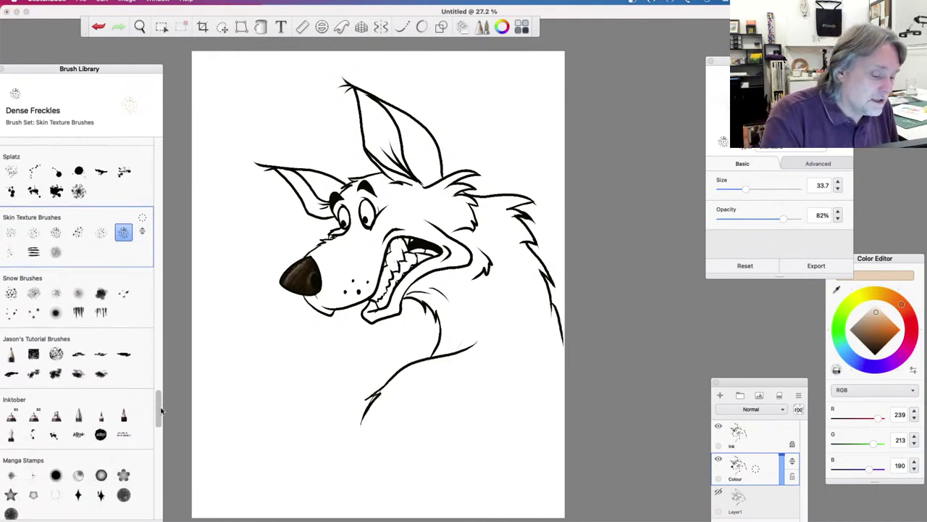
pyautogui.moveTo(150, 73); pyautogui.dragTo(165, 58)
pyautogui.scroll(-3, 167, 355)
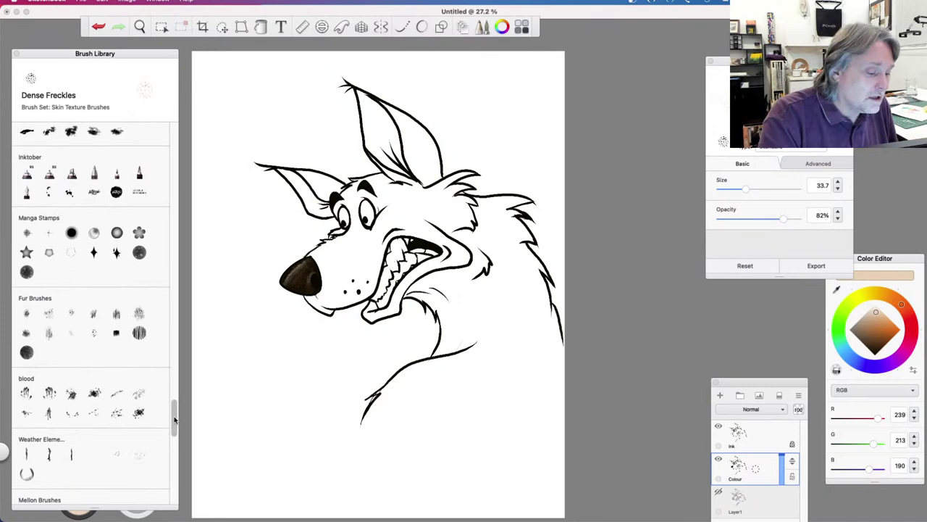
pyautogui.click(139, 306)
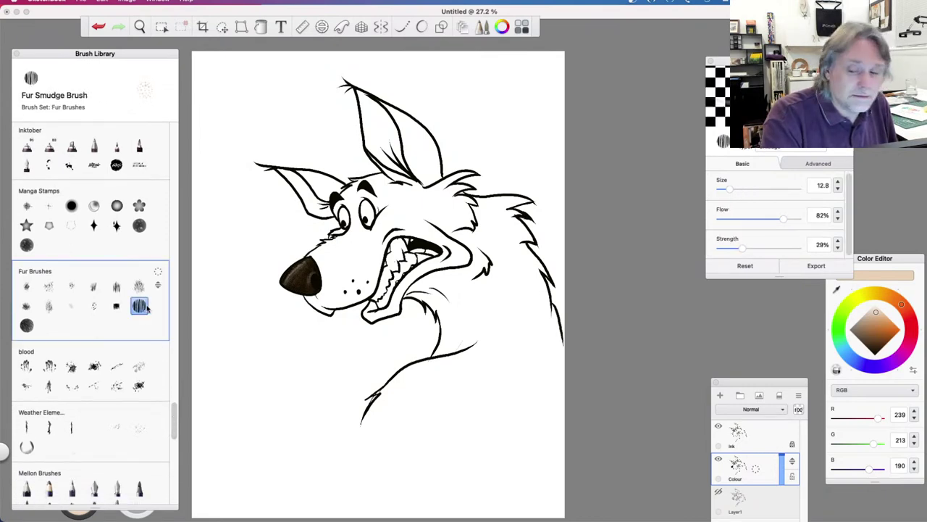
pyautogui.click(885, 336)
pyautogui.moveTo(884, 337); pyautogui.dragTo(884, 335)
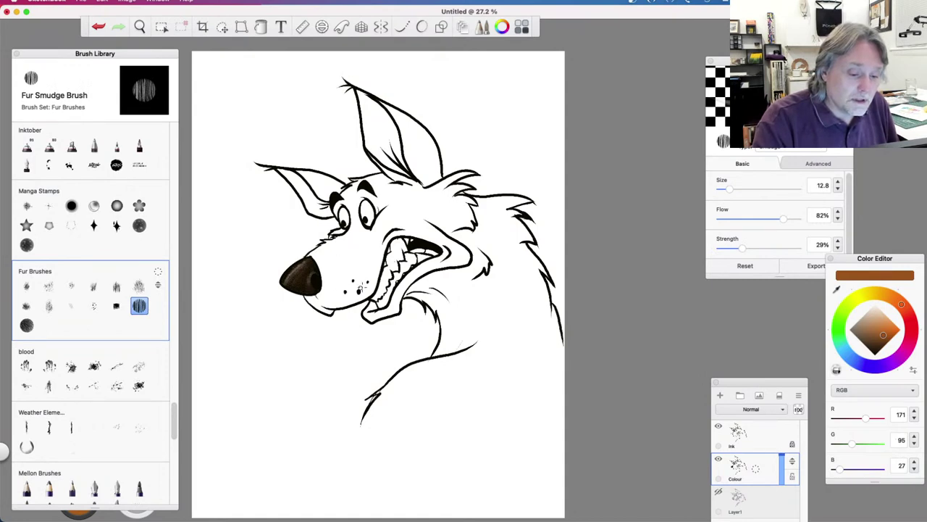
pyautogui.moveTo(746, 187); pyautogui.dragTo(759, 188)
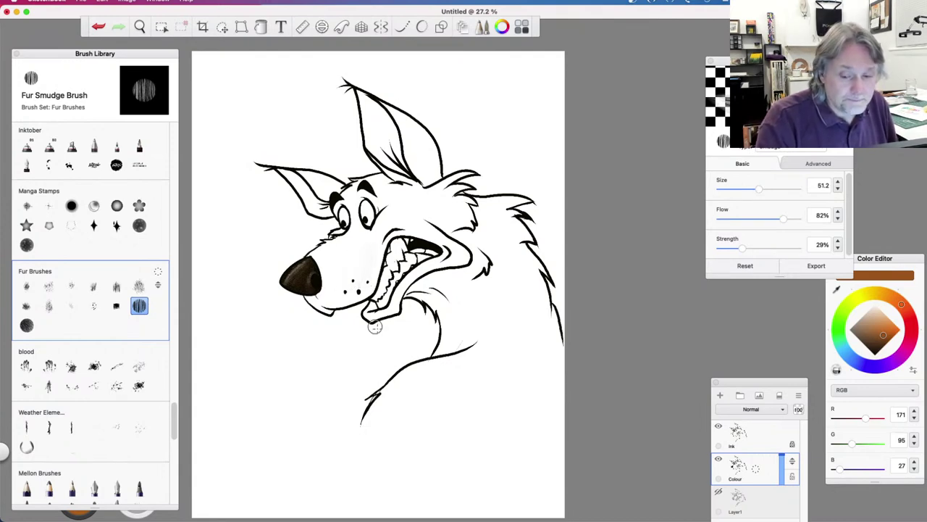
pyautogui.moveTo(782, 218); pyautogui.dragTo(803, 218)
pyautogui.moveTo(744, 248); pyautogui.dragTo(775, 248)
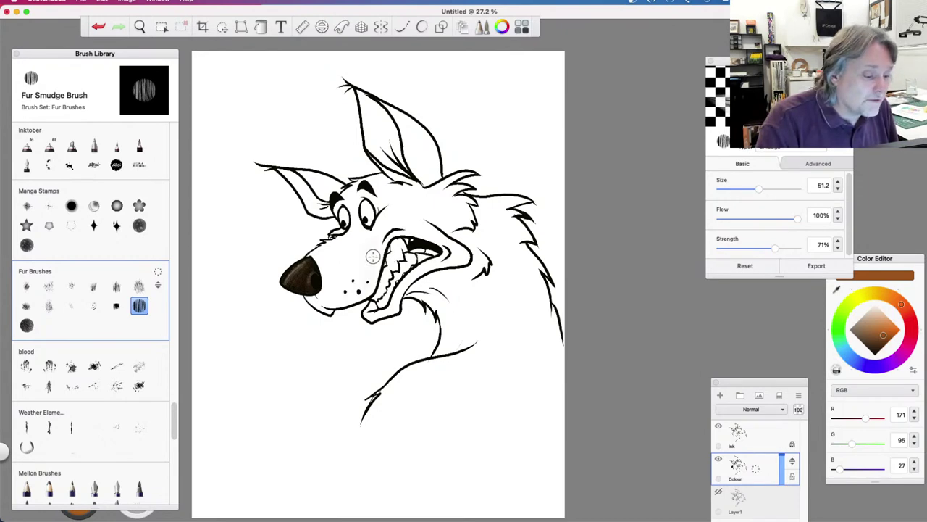
# Try painting fur on the muzzle with the Long Wirey Fur brush from the Fur Brushes set at size 46.0
pyautogui.click(49, 306)
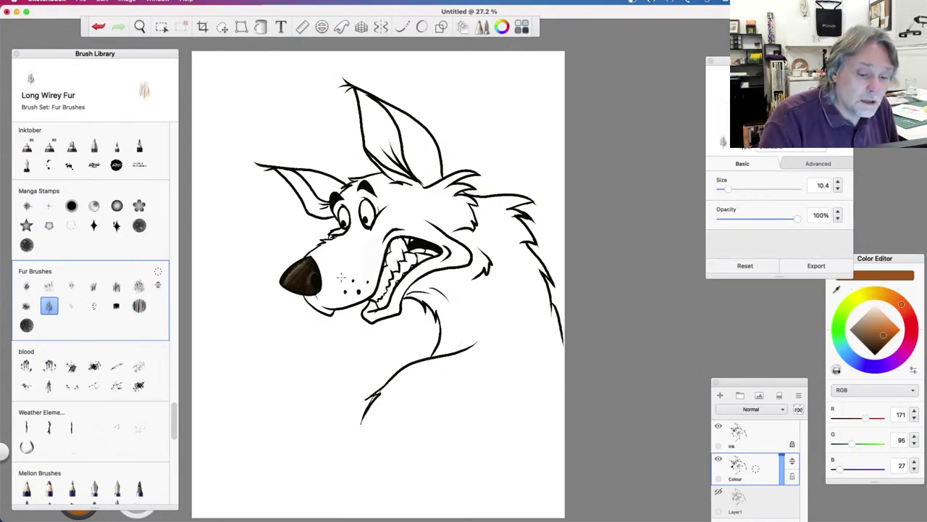
pyautogui.press('super+z')
pyautogui.press(']')
pyautogui.press(']')
pyautogui.press(']')
pyautogui.press(']')
pyautogui.press(']')
pyautogui.press(']')
pyautogui.press(']')
pyautogui.press(']')
pyautogui.moveTo(347, 276); pyautogui.dragTo(367, 281)
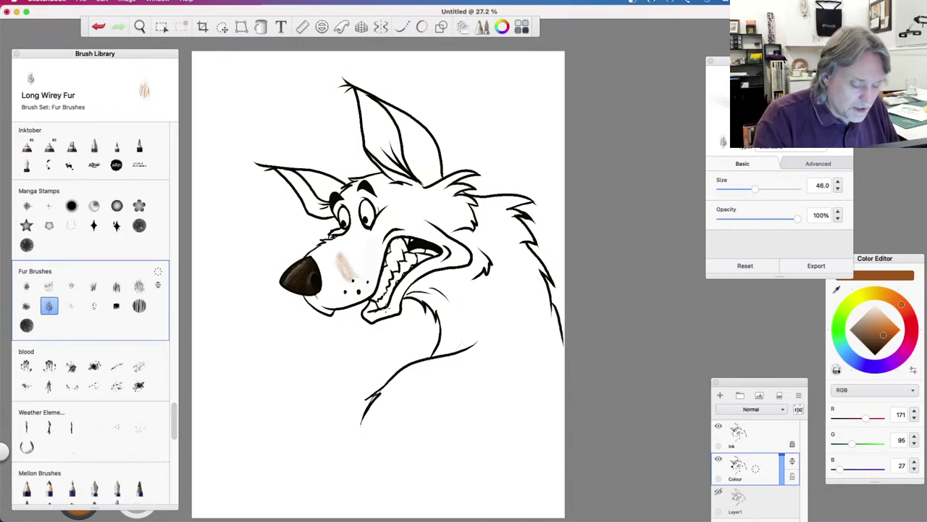
pyautogui.press('super+z')
# Paint orange-brown fur on the wolf's muzzle and across the neck and shoulder with Long Wirey Fur at size 160.4
pyautogui.moveTo(755, 188); pyautogui.dragTo(782, 190)
pyautogui.moveTo(345, 255)
pyautogui.mouseDown()
pyautogui.moveTo(362, 279)
pyautogui.moveTo(355, 270)
pyautogui.mouseUp()
pyautogui.moveTo(449, 296)
pyautogui.mouseDown()
pyautogui.moveTo(470, 284)
pyautogui.moveTo(483, 263)
pyautogui.moveTo(477, 248)
pyautogui.moveTo(473, 294)
pyautogui.mouseUp()
pyautogui.moveTo(458, 328)
pyautogui.mouseDown()
pyautogui.moveTo(438, 311)
pyautogui.moveTo(448, 326)
pyautogui.moveTo(453, 301)
pyautogui.moveTo(461, 333)
pyautogui.moveTo(451, 294)
pyautogui.moveTo(465, 336)
pyautogui.moveTo(458, 277)
pyautogui.moveTo(471, 336)
pyautogui.moveTo(496, 310)
pyautogui.moveTo(472, 236)
pyautogui.moveTo(497, 317)
pyautogui.moveTo(480, 240)
pyautogui.moveTo(510, 298)
pyautogui.moveTo(486, 245)
pyautogui.moveTo(510, 284)
pyautogui.moveTo(497, 282)
pyautogui.moveTo(497, 315)
pyautogui.moveTo(484, 236)
pyautogui.moveTo(525, 308)
pyautogui.moveTo(479, 229)
pyautogui.moveTo(524, 294)
pyautogui.moveTo(493, 246)
pyautogui.moveTo(521, 277)
pyautogui.moveTo(516, 254)
pyautogui.moveTo(536, 300)
pyautogui.moveTo(489, 230)
pyautogui.moveTo(543, 303)
pyautogui.moveTo(514, 247)
pyautogui.moveTo(538, 292)
pyautogui.mouseUp()
pyautogui.moveTo(524, 250)
pyautogui.mouseDown()
pyautogui.moveTo(508, 224)
pyautogui.moveTo(519, 230)
pyautogui.moveTo(483, 213)
pyautogui.moveTo(508, 203)
pyautogui.moveTo(478, 205)
pyautogui.mouseUp()
pyautogui.moveTo(468, 243); pyautogui.dragTo(455, 235)
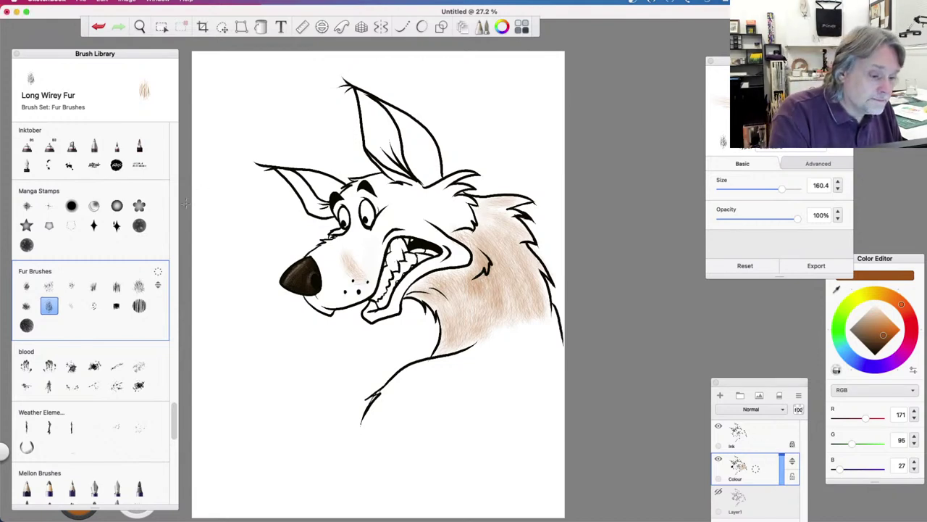
# Colour both of the wolf's eyeballs in muted khaki (RGB 206, 200, 166) with the Basic Felt Tip Pen, raising its size to 20.0
pyautogui.moveTo(176, 426); pyautogui.dragTo(165, 29)
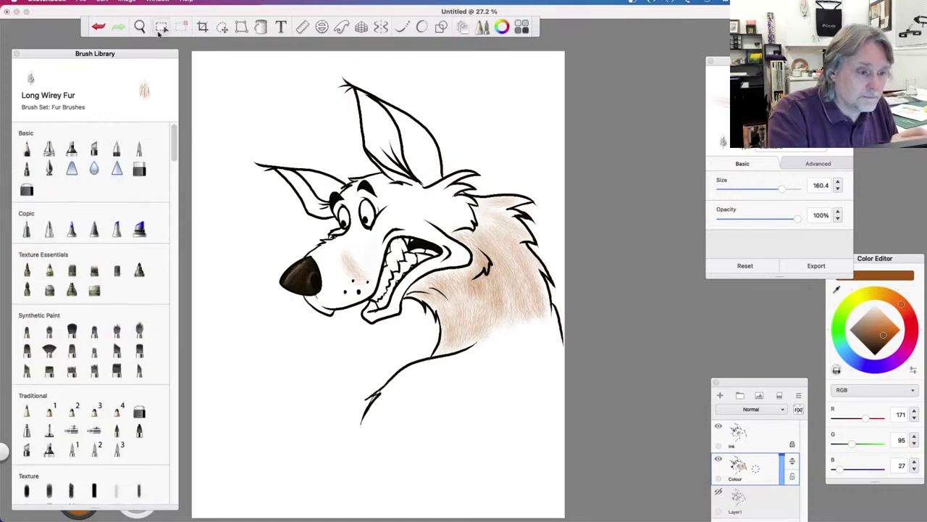
pyautogui.click(140, 26)
pyautogui.moveTo(341, 366)
pyautogui.mouseDown()
pyautogui.moveTo(345, 329)
pyautogui.moveTo(376, 263)
pyautogui.moveTo(406, 374)
pyautogui.moveTo(429, 351)
pyautogui.mouseUp()
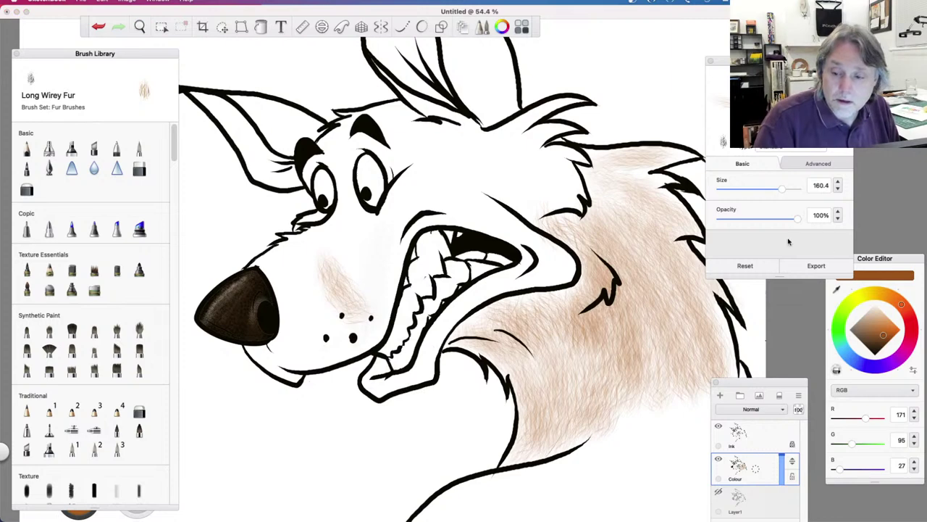
pyautogui.click(870, 300)
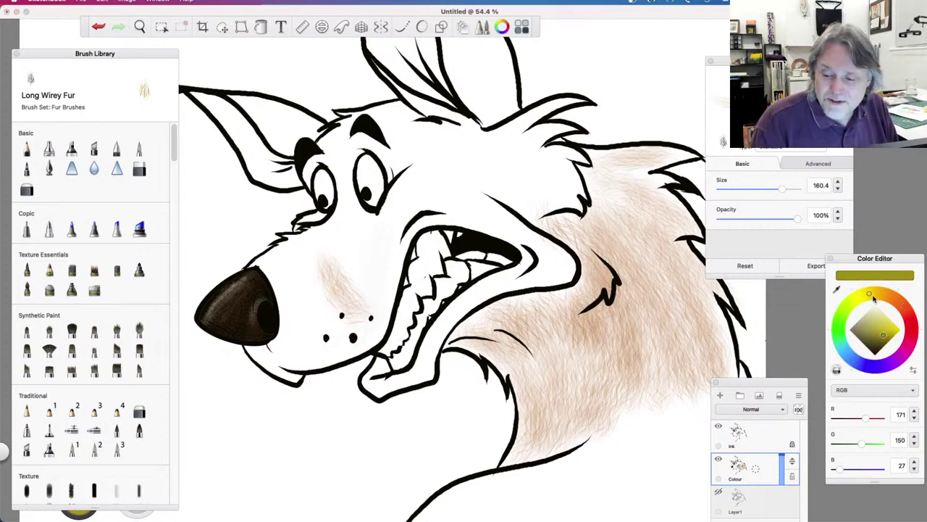
pyautogui.moveTo(886, 336)
pyautogui.mouseDown()
pyautogui.moveTo(864, 335)
pyautogui.moveTo(868, 317)
pyautogui.mouseUp()
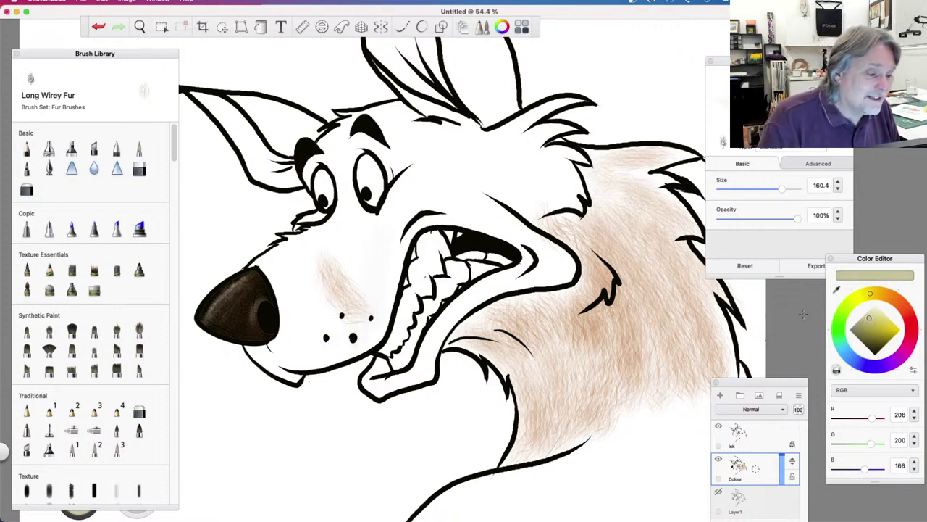
pyautogui.click(26, 168)
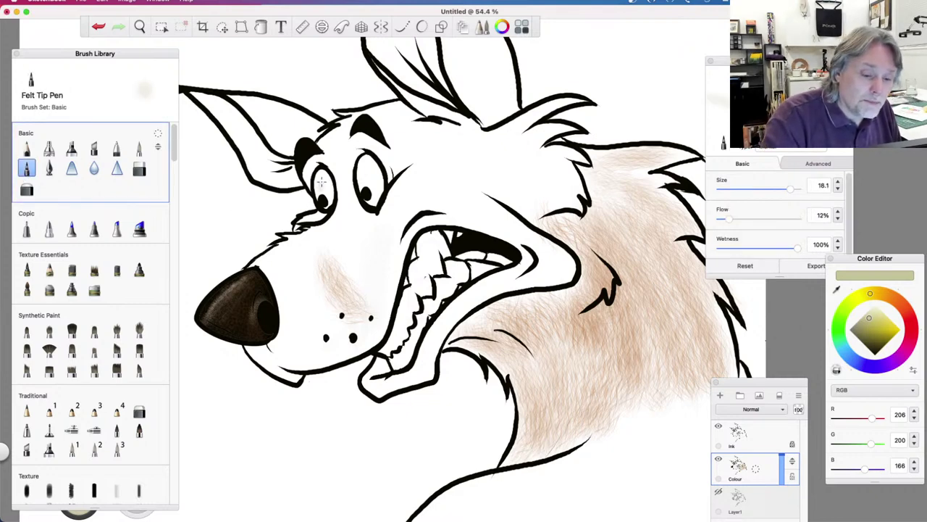
pyautogui.moveTo(318, 185)
pyautogui.mouseDown()
pyautogui.moveTo(325, 172)
pyautogui.moveTo(320, 179)
pyautogui.mouseUp()
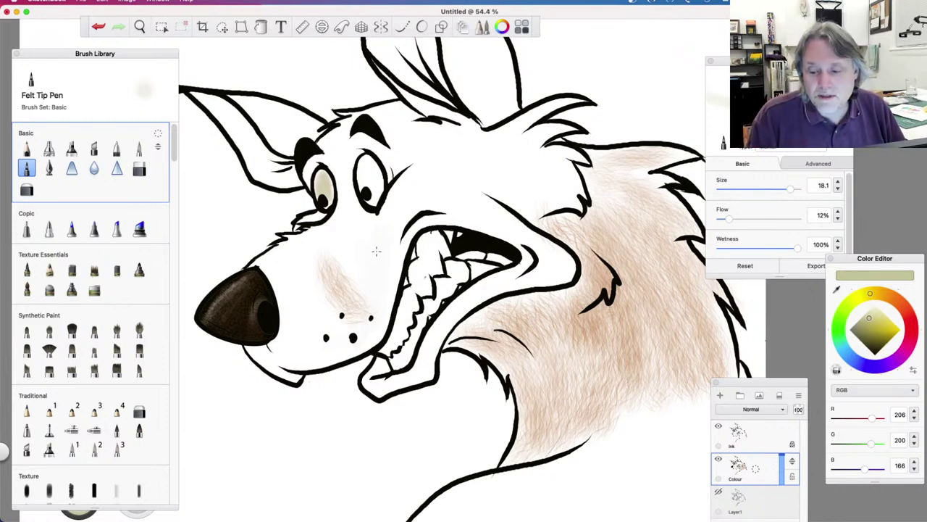
pyautogui.press(']')
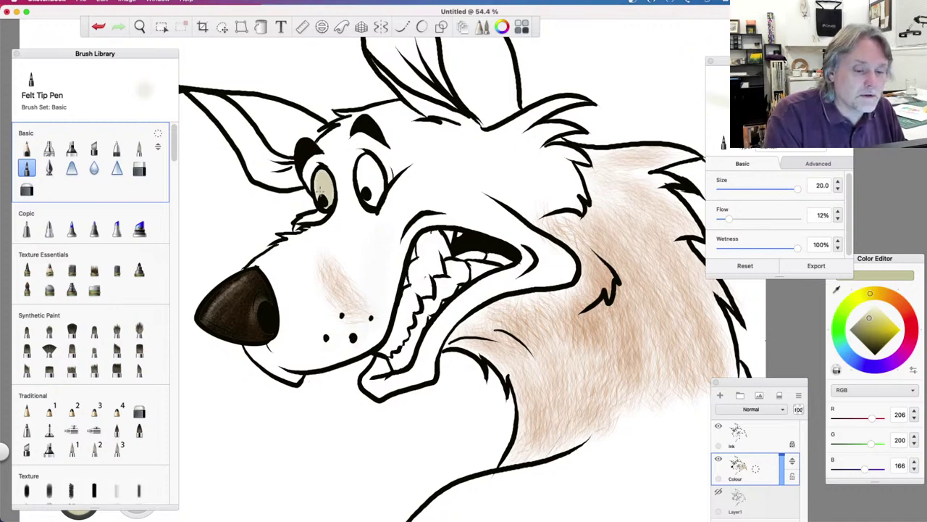
pyautogui.moveTo(354, 176)
pyautogui.mouseDown()
pyautogui.moveTo(364, 181)
pyautogui.moveTo(367, 161)
pyautogui.moveTo(379, 197)
pyautogui.moveTo(370, 184)
pyautogui.mouseUp()
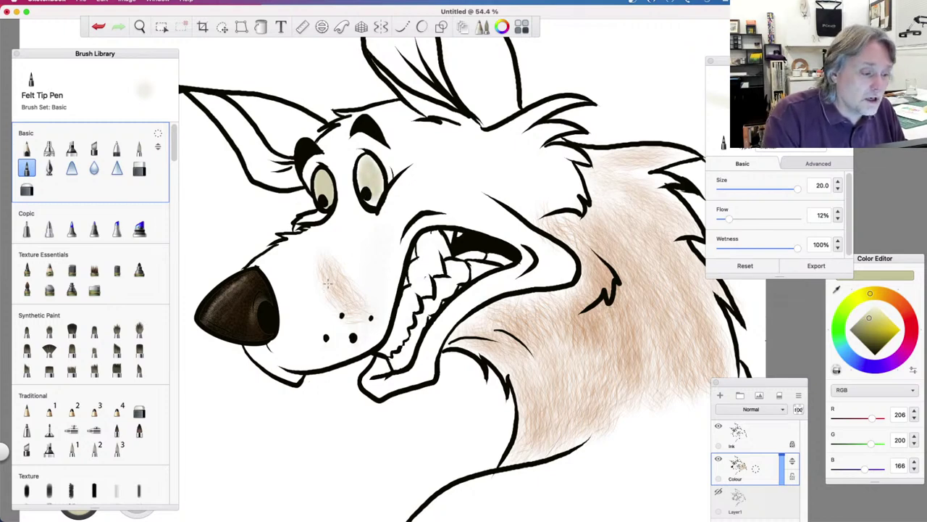
# Lighten the centres of both eyes in pale cream (RGB 243, 239, 222) with the Basic Paintbrush at size 12.4 and 50% opacity
pyautogui.moveTo(869, 319); pyautogui.dragTo(873, 313)
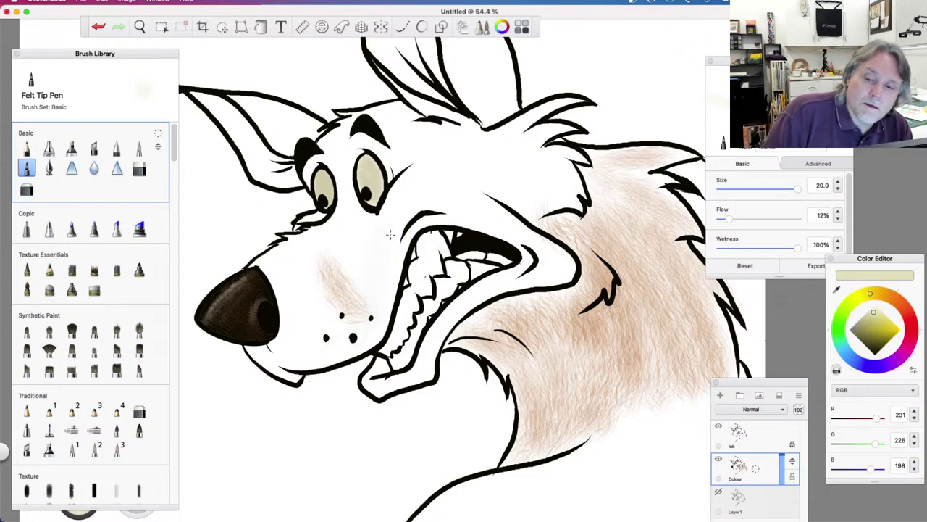
pyautogui.moveTo(876, 314); pyautogui.dragTo(876, 310)
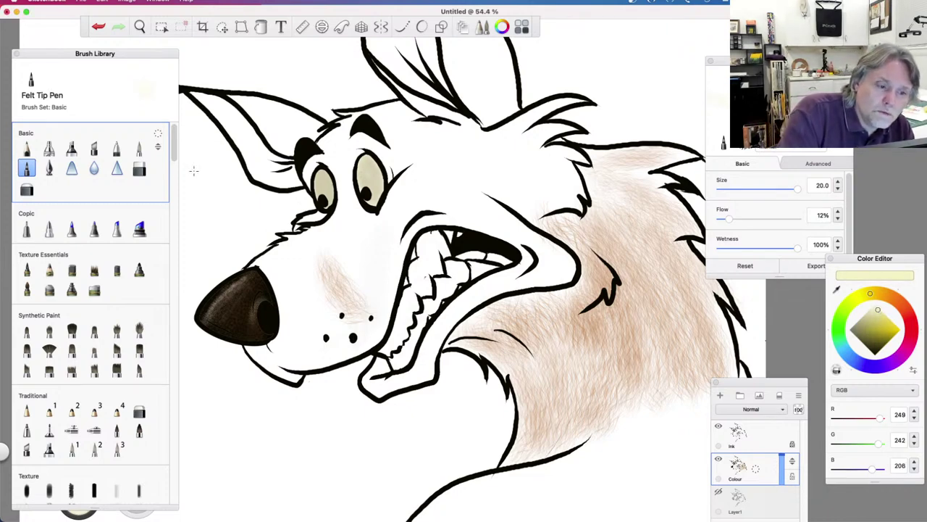
pyautogui.click(139, 148)
pyautogui.moveTo(881, 308); pyautogui.dragTo(874, 309)
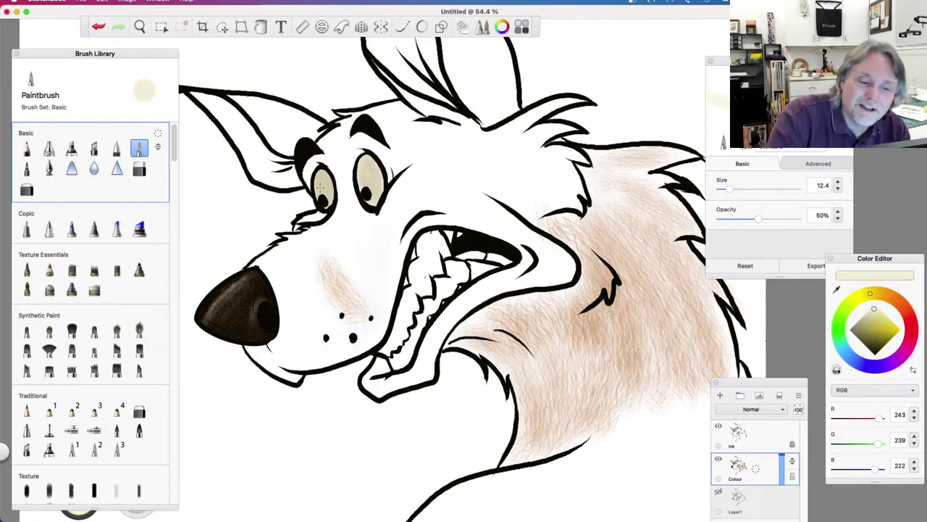
pyautogui.moveTo(356, 174)
pyautogui.mouseDown()
pyautogui.moveTo(366, 189)
pyautogui.moveTo(368, 170)
pyautogui.moveTo(374, 194)
pyautogui.moveTo(370, 170)
pyautogui.mouseUp()
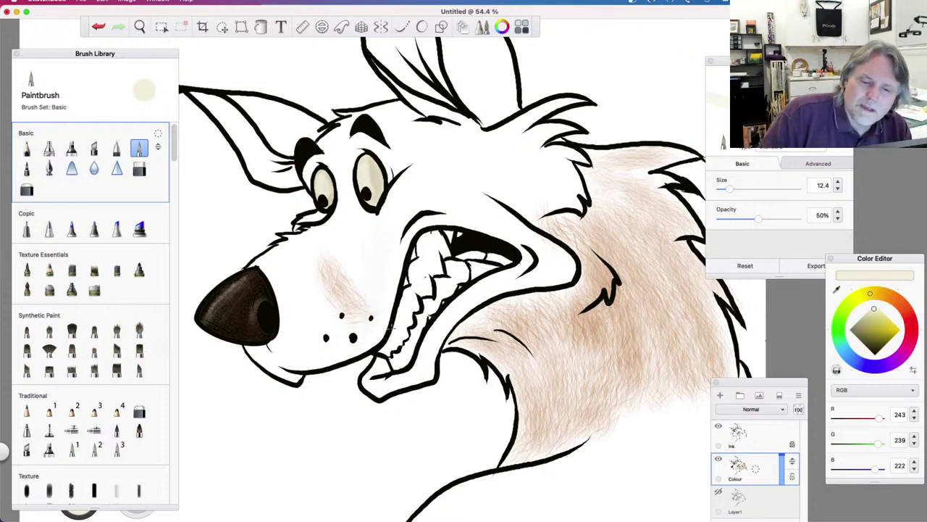
pyautogui.moveTo(372, 168)
pyautogui.mouseDown()
pyautogui.moveTo(377, 208)
pyautogui.moveTo(366, 156)
pyautogui.moveTo(366, 192)
pyautogui.moveTo(361, 168)
pyautogui.mouseUp()
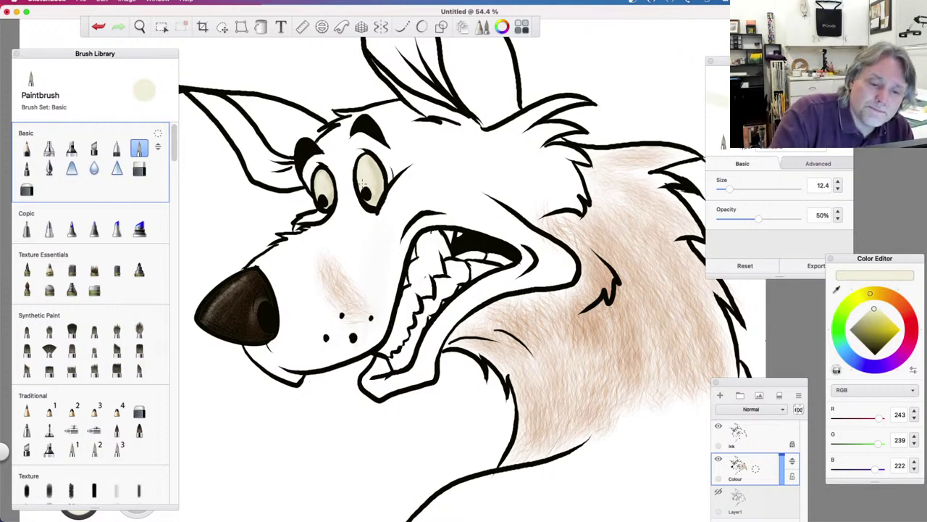
# Try blending the eye shading with the Smudge Web Brush at size 31.8, flow 33% and strength 29%
pyautogui.moveTo(174, 157); pyautogui.dragTo(175, 204)
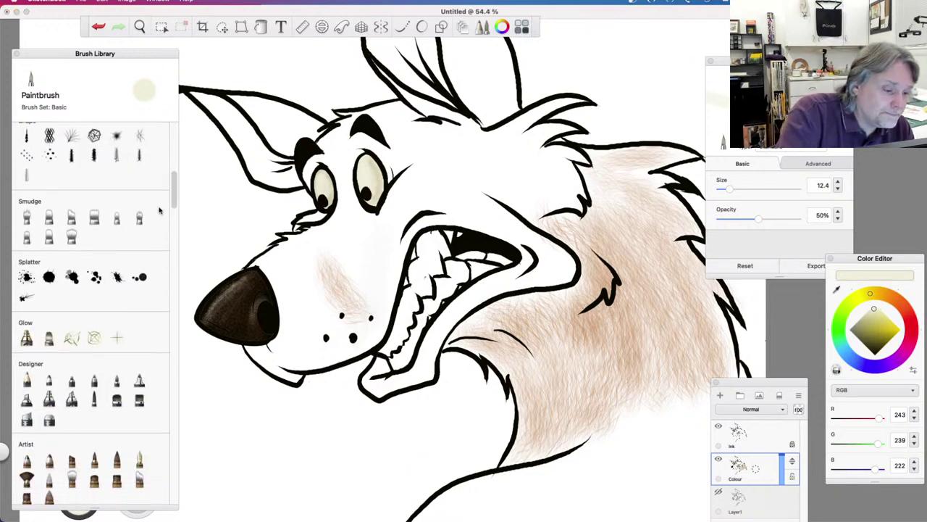
pyautogui.click(27, 217)
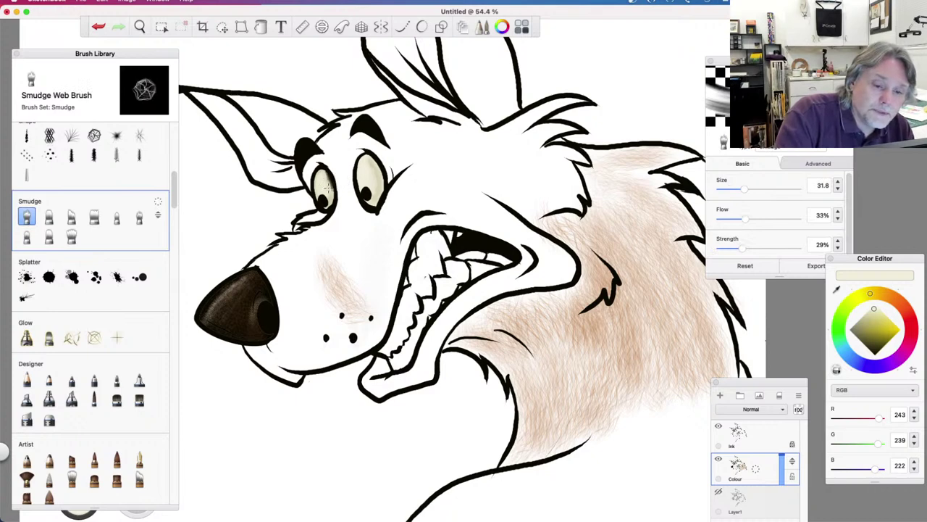
pyautogui.press('super+z')
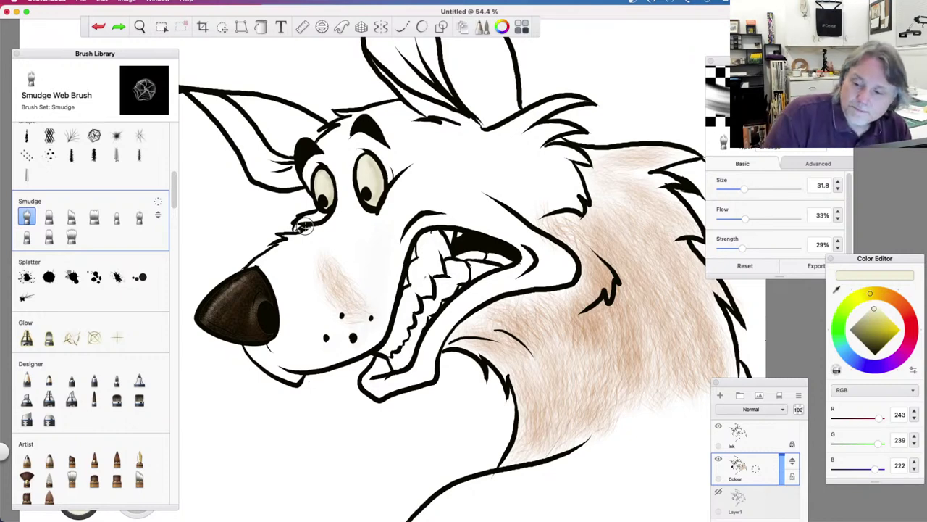
# Dot near-white highlights (RGB 255, 252, 235) on the eyes with the Inking Pen at size 10.8, keeping the Colour layer active
pyautogui.click(875, 306)
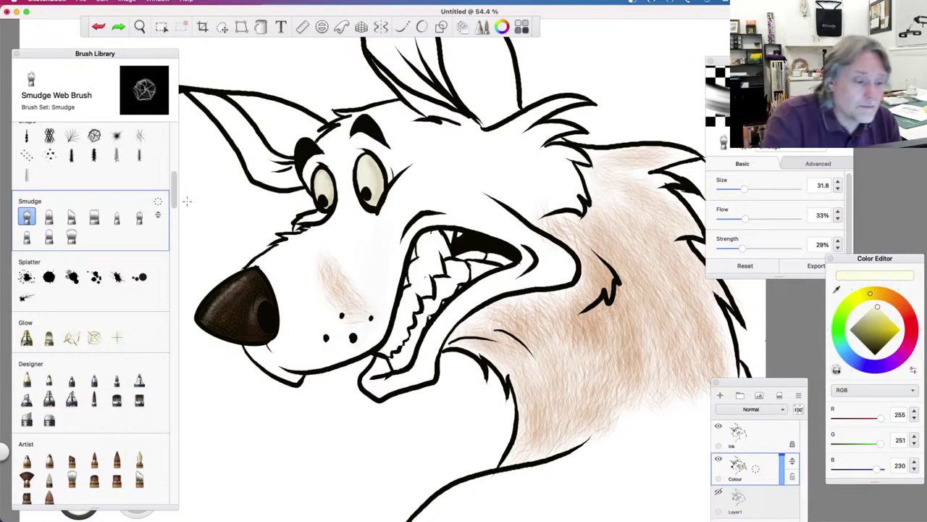
pyautogui.scroll(10, 174, 190)
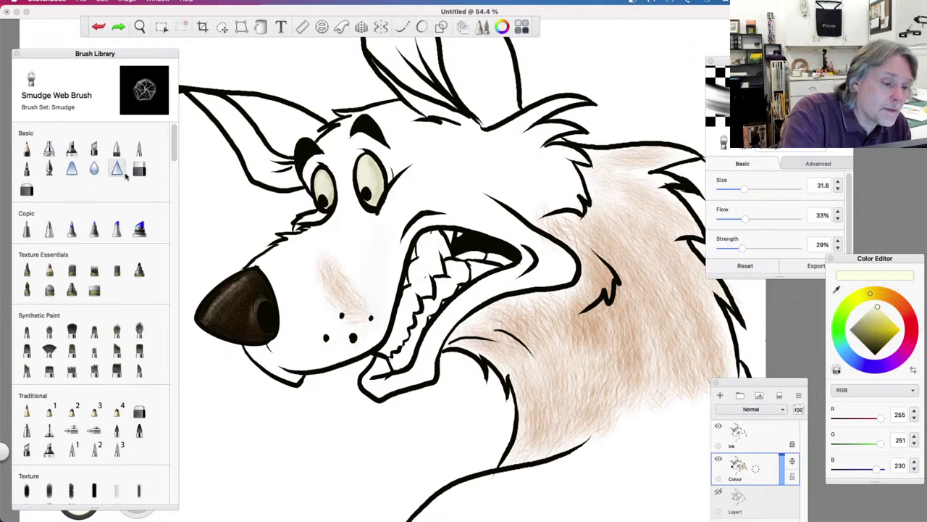
pyautogui.click(48, 168)
pyautogui.click(326, 190)
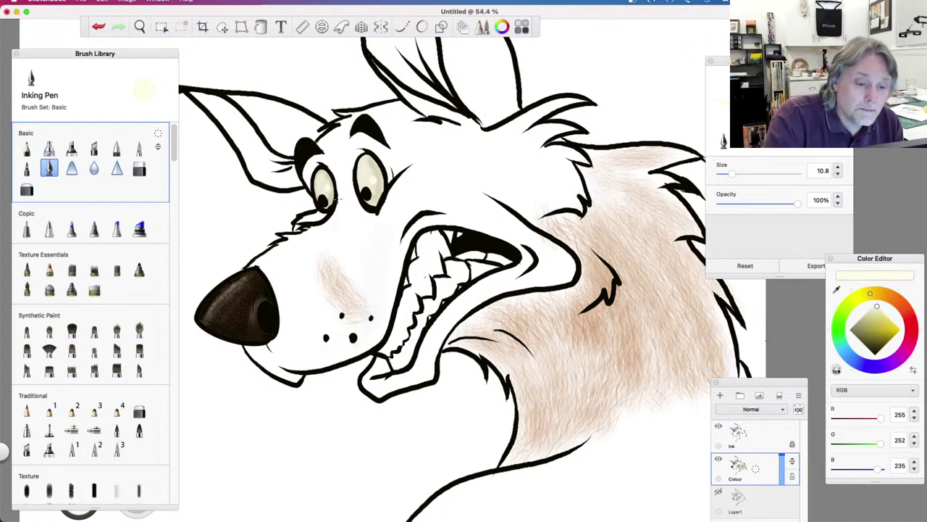
pyautogui.click(793, 442)
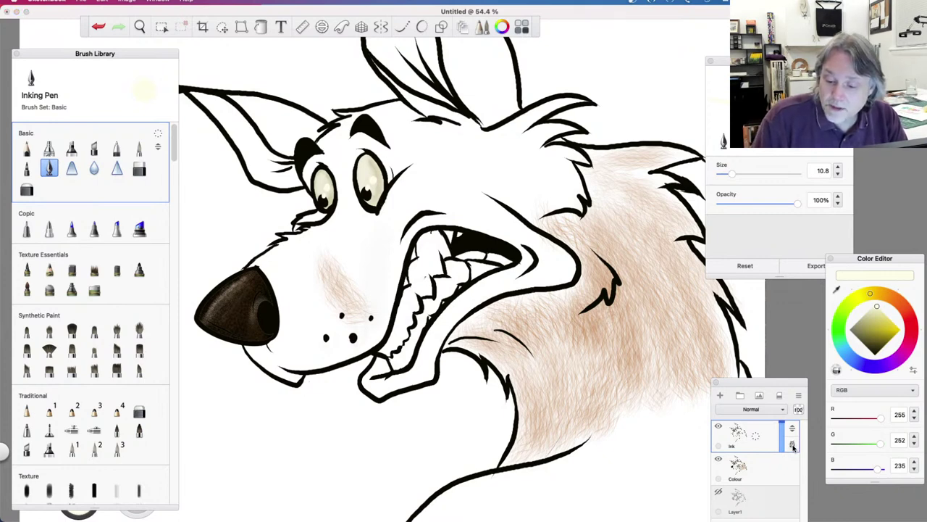
pyautogui.click(761, 476)
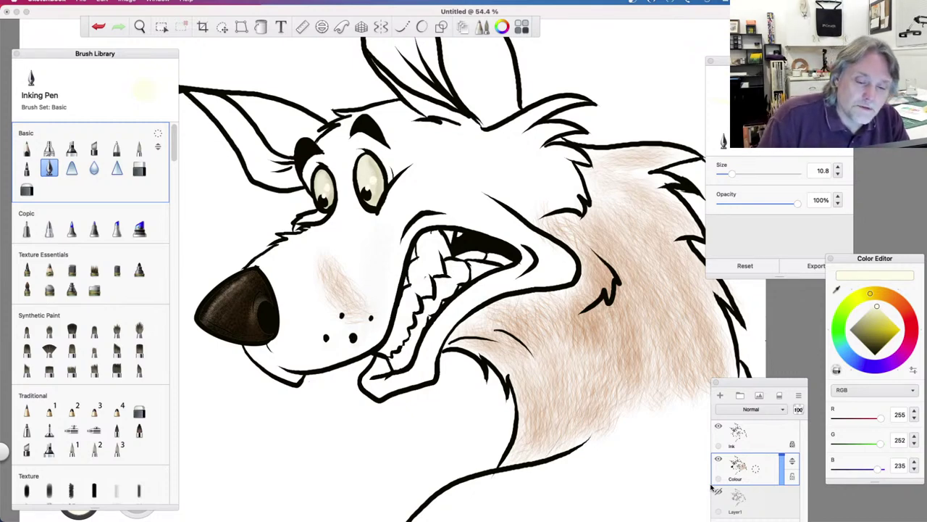
# Try painting the muzzle golden orange (RGB 223, 156, 63) with Synthetic Round Bristle B at size 74.5, flow 82% and strength 75%
pyautogui.moveTo(171, 148)
pyautogui.mouseDown()
pyautogui.moveTo(171, 185)
pyautogui.moveTo(171, 144)
pyautogui.mouseUp()
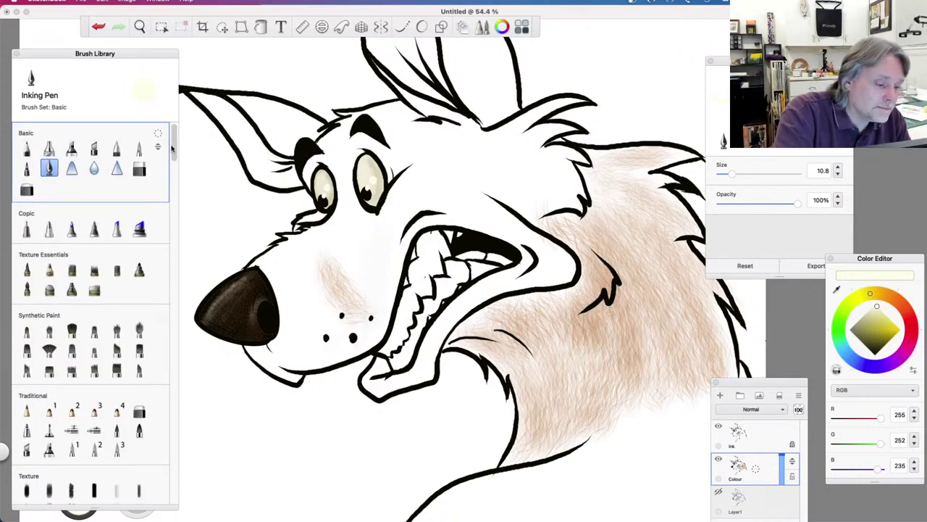
pyautogui.click(72, 330)
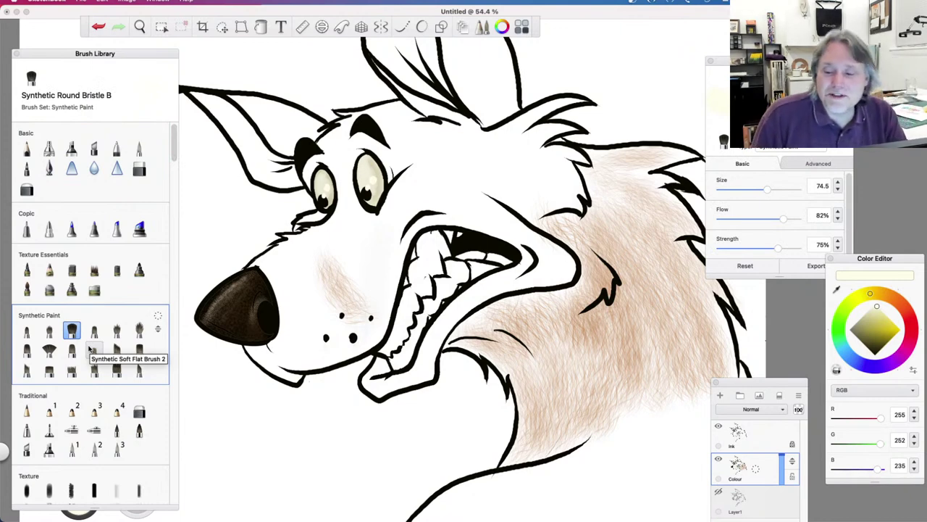
pyautogui.click(877, 333)
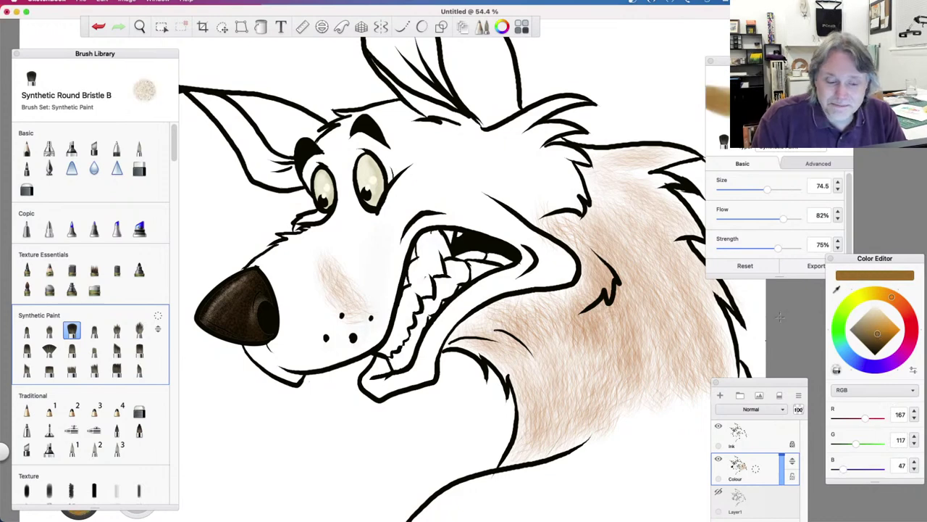
pyautogui.click(883, 330)
pyautogui.click(884, 326)
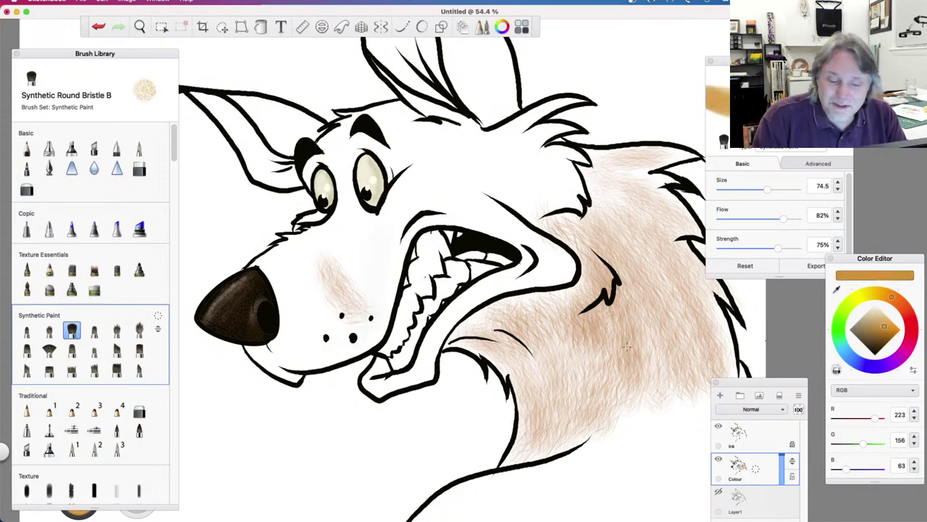
pyautogui.moveTo(303, 274)
pyautogui.mouseDown()
pyautogui.moveTo(337, 284)
pyautogui.moveTo(351, 272)
pyautogui.moveTo(364, 284)
pyautogui.moveTo(330, 261)
pyautogui.moveTo(291, 263)
pyautogui.moveTo(294, 324)
pyautogui.moveTo(291, 299)
pyautogui.moveTo(289, 314)
pyautogui.moveTo(283, 289)
pyautogui.moveTo(293, 317)
pyautogui.moveTo(291, 303)
pyautogui.moveTo(301, 303)
pyautogui.moveTo(311, 321)
pyautogui.moveTo(323, 313)
pyautogui.moveTo(340, 335)
pyautogui.moveTo(312, 264)
pyautogui.moveTo(309, 287)
pyautogui.moveTo(331, 320)
pyautogui.moveTo(331, 265)
pyautogui.moveTo(293, 253)
pyautogui.moveTo(272, 346)
pyautogui.moveTo(282, 266)
pyautogui.moveTo(270, 268)
pyautogui.moveTo(294, 315)
pyautogui.moveTo(285, 297)
pyautogui.moveTo(291, 362)
pyautogui.moveTo(311, 352)
pyautogui.moveTo(323, 358)
pyautogui.moveTo(334, 327)
pyautogui.moveTo(336, 359)
pyautogui.mouseUp()
# Undo all the golden-orange strokes on the muzzle
pyautogui.press('super+z')
pyautogui.press('super+z')
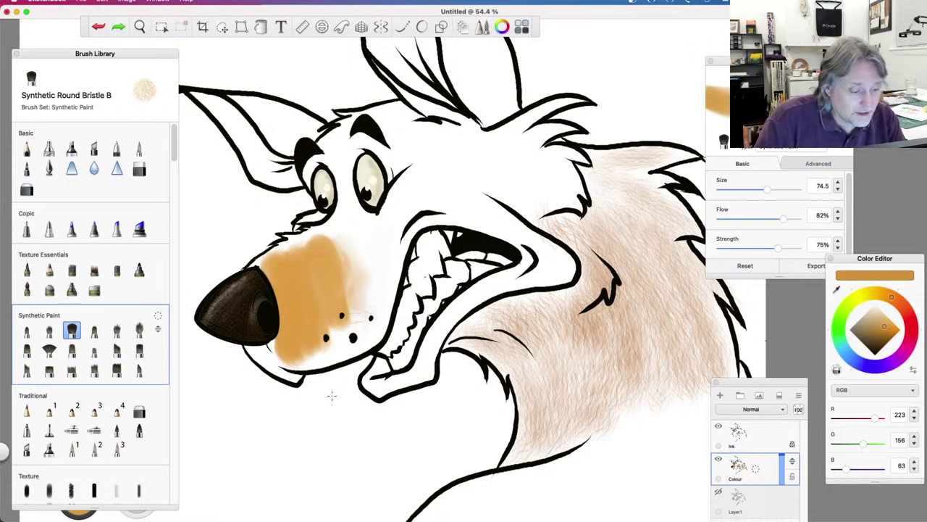
pyautogui.press('super+z')
pyautogui.press('super+z')
pyautogui.press('super+z')
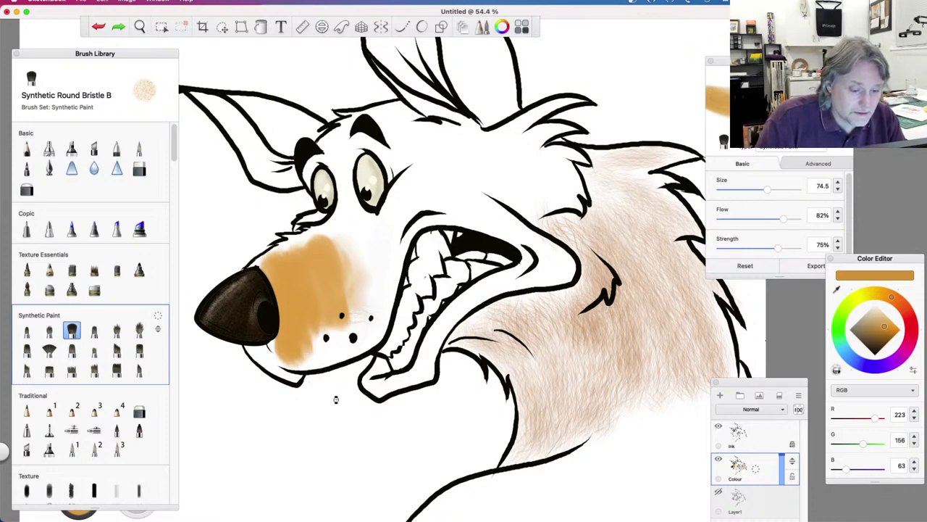
pyautogui.press('super+z')
pyautogui.press('super+z')
pyautogui.press('super+z')
pyautogui.press('super+z')
pyautogui.press('super+z')
pyautogui.press('super+z')
pyautogui.press('super+z')
pyautogui.press('super+z')
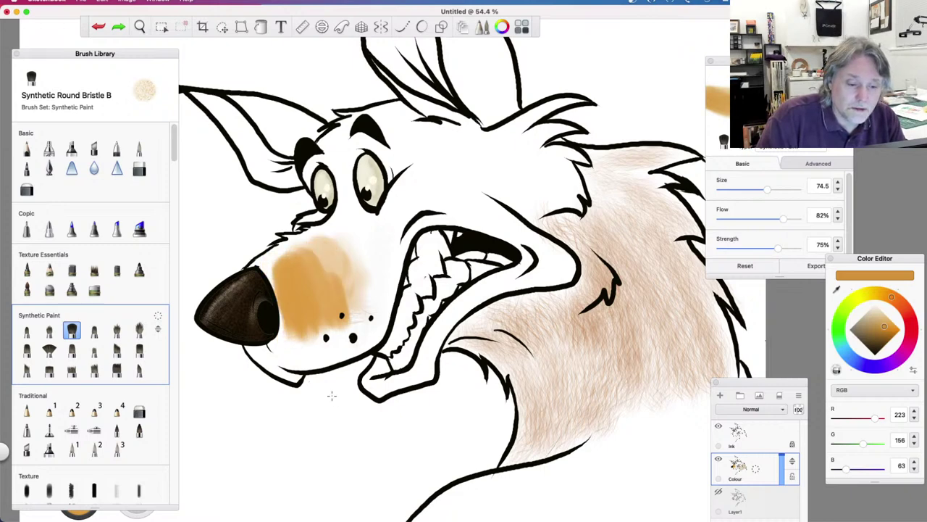
pyautogui.press('super+z')
pyautogui.press('super+z')
pyautogui.press('super+z')
pyautogui.press('super+z')
pyautogui.press('super+z')
pyautogui.press('super+z')
pyautogui.press('super+z')
pyautogui.press('super+z')
pyautogui.press('super+z')
pyautogui.press('super+z')
pyautogui.press('super+z')
pyautogui.press('super+z')
pyautogui.press('super+z')
pyautogui.press('super+z')
pyautogui.press('super+z')
pyautogui.press('super+z')
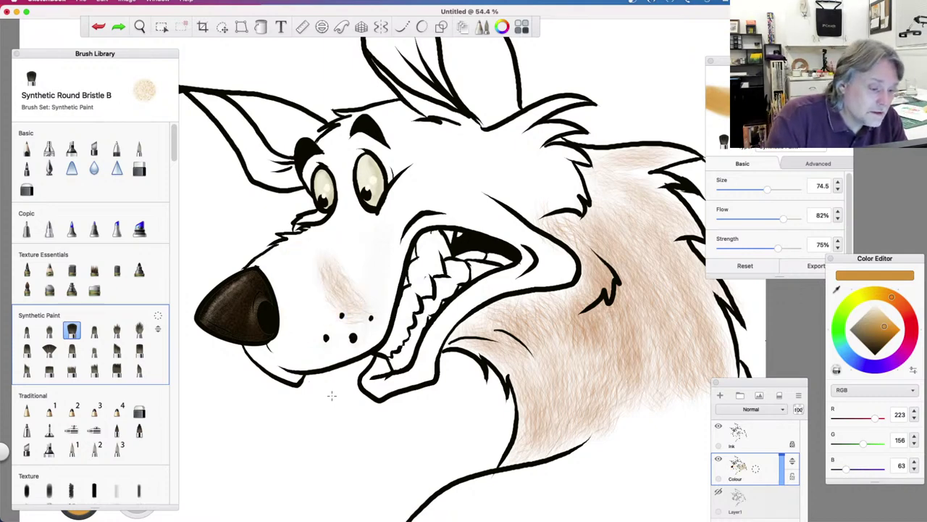
# Sample the light tan (RGB 223, 194, 168) from the fur on the wolf's neck
pyautogui.click(837, 290)
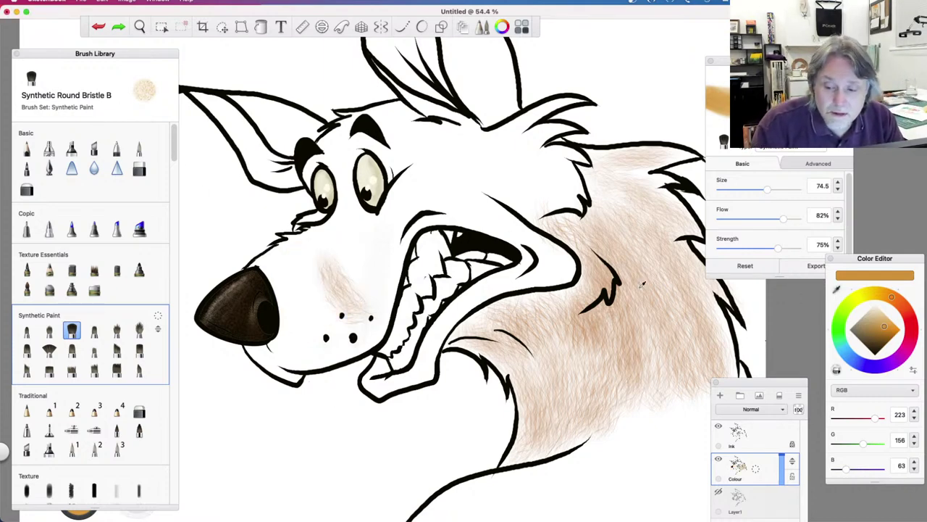
pyautogui.click(609, 246)
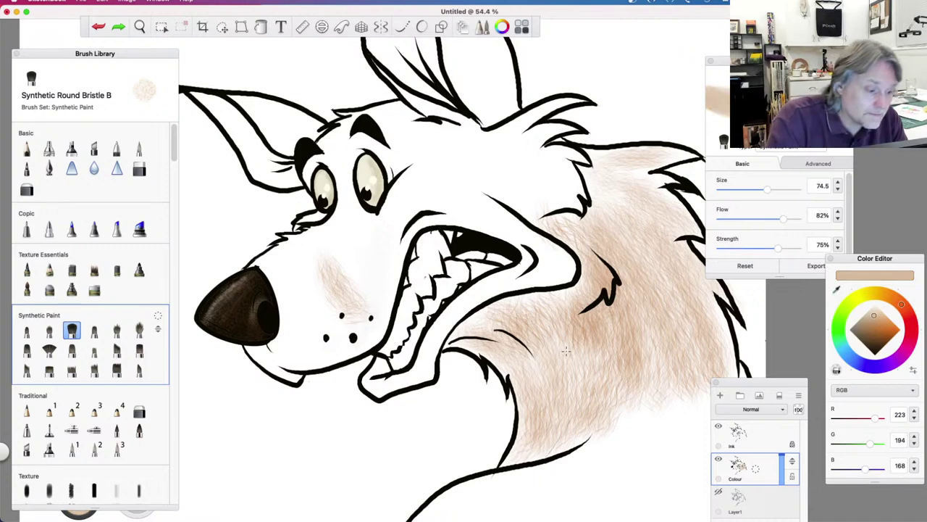
# Try painting the muzzle with the Triangle brush from the Pastel set at size 283.1, flow 35% and blending 45%
pyautogui.moveTo(174, 152); pyautogui.dragTo(168, 245)
pyautogui.scroll(-1, 168, 245)
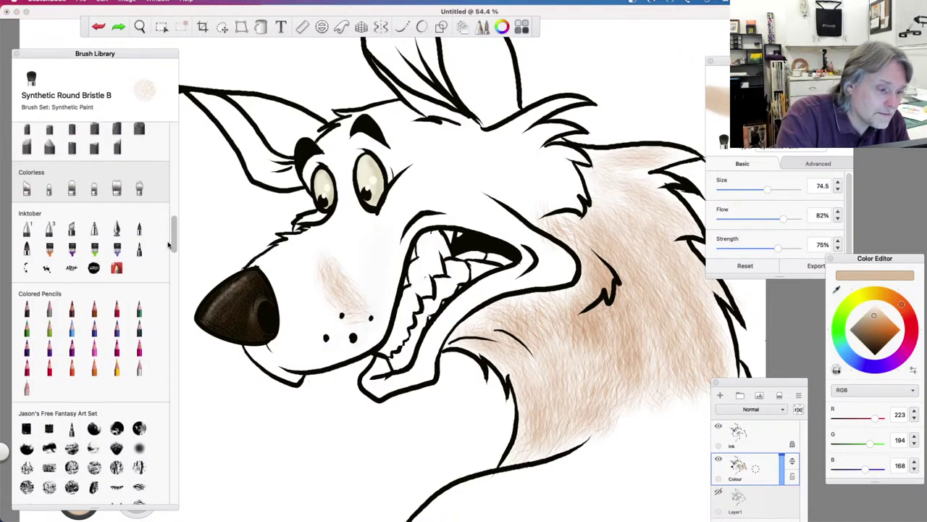
pyautogui.click(95, 147)
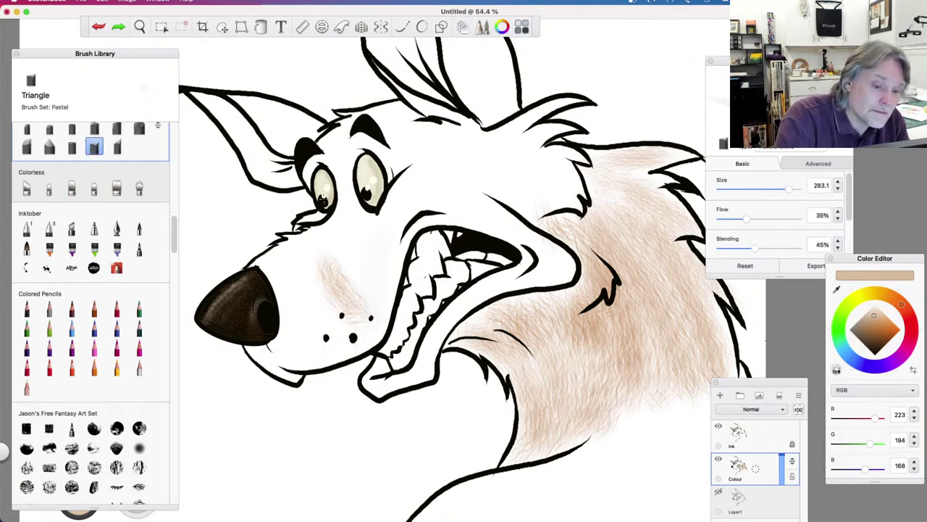
pyautogui.moveTo(330, 241)
pyautogui.mouseDown()
pyautogui.moveTo(350, 261)
pyautogui.moveTo(320, 275)
pyautogui.moveTo(320, 288)
pyautogui.moveTo(326, 262)
pyautogui.moveTo(315, 260)
pyautogui.moveTo(286, 288)
pyautogui.moveTo(281, 307)
pyautogui.moveTo(270, 272)
pyautogui.moveTo(291, 256)
pyautogui.moveTo(289, 270)
pyautogui.moveTo(319, 265)
pyautogui.moveTo(330, 286)
pyautogui.moveTo(316, 313)
pyautogui.mouseUp()
pyautogui.press('super+z')
pyautogui.press('super+z')
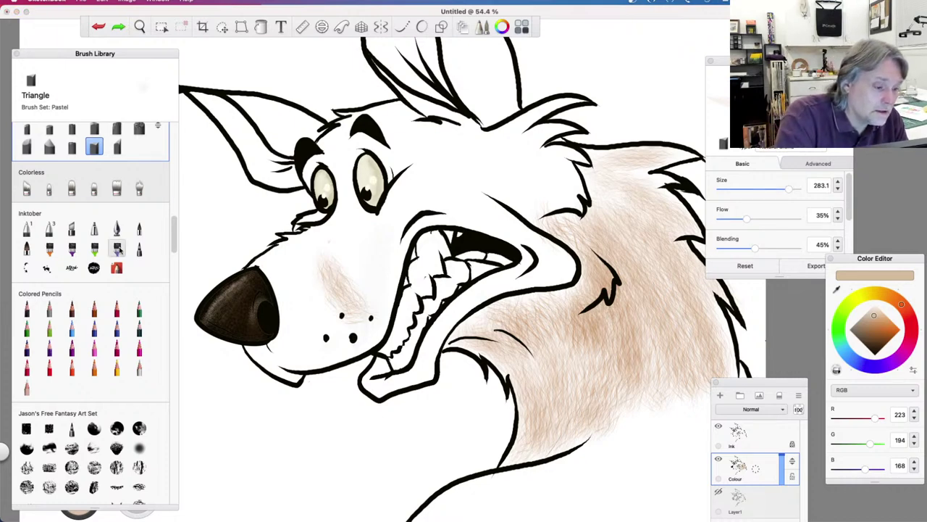
# Paint the front of the muzzle behind the nose light tan with the Inktober brush Dry Brush Grunge at size 50 and 100% opacity
pyautogui.click(117, 249)
pyautogui.moveTo(321, 299)
pyautogui.mouseDown()
pyautogui.moveTo(290, 308)
pyautogui.moveTo(279, 280)
pyautogui.moveTo(300, 301)
pyautogui.moveTo(315, 274)
pyautogui.moveTo(296, 291)
pyautogui.moveTo(274, 267)
pyautogui.moveTo(295, 278)
pyautogui.moveTo(316, 264)
pyautogui.moveTo(294, 278)
pyautogui.moveTo(279, 274)
pyautogui.moveTo(280, 287)
pyautogui.moveTo(256, 264)
pyautogui.moveTo(297, 249)
pyautogui.moveTo(308, 285)
pyautogui.mouseUp()
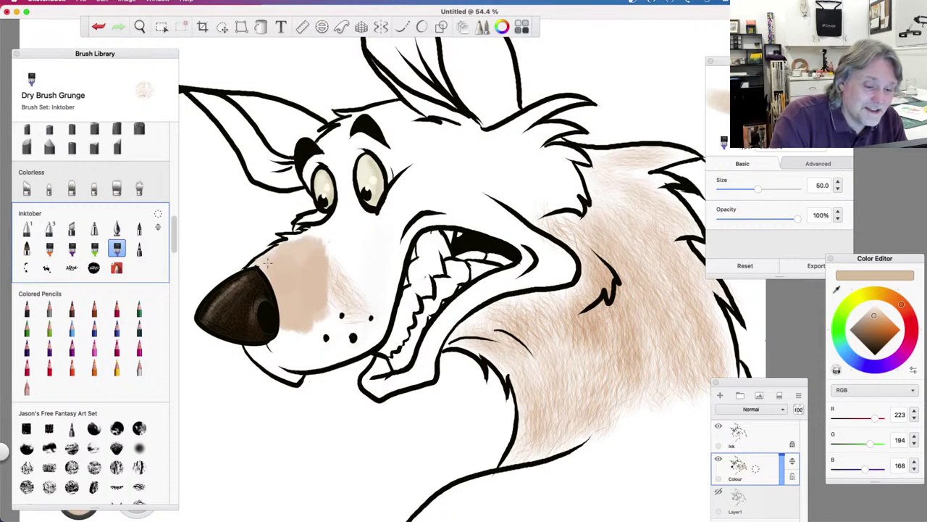
pyautogui.moveTo(262, 263); pyautogui.dragTo(301, 241)
pyautogui.moveTo(303, 332)
pyautogui.mouseDown()
pyautogui.moveTo(293, 348)
pyautogui.moveTo(284, 332)
pyautogui.moveTo(274, 349)
pyautogui.moveTo(287, 363)
pyautogui.moveTo(300, 333)
pyautogui.moveTo(278, 347)
pyautogui.moveTo(285, 360)
pyautogui.moveTo(269, 363)
pyautogui.mouseUp()
pyautogui.press('super+z')
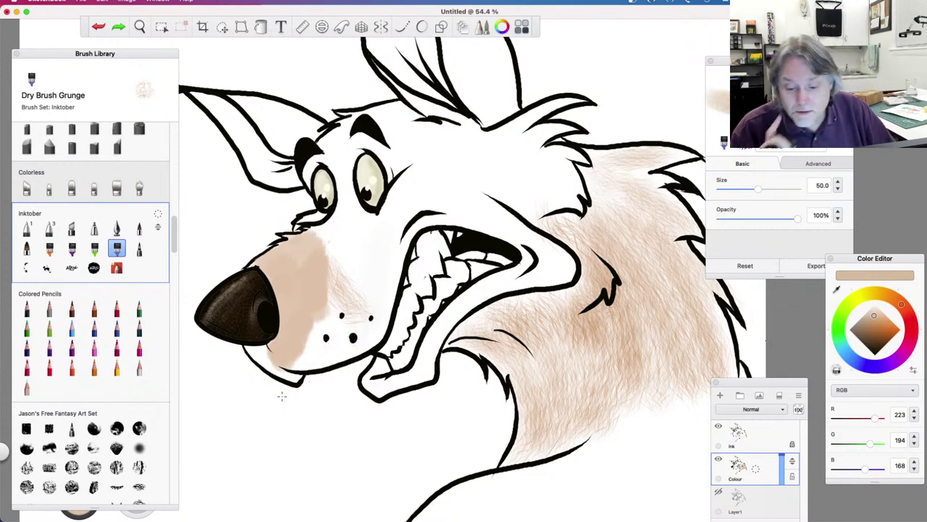
# Paint brown (RGB 158, 106, 61) strokes down the middle of the muzzle with Synthetic Round Bristle at size 70.5, flow 82% and strength 75%
pyautogui.moveTo(866, 322); pyautogui.dragTo(873, 332)
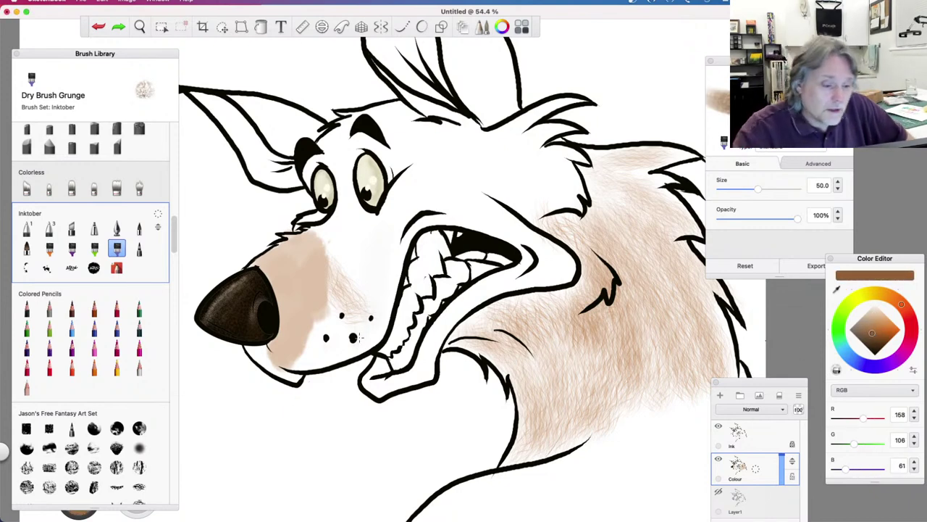
pyautogui.scroll(5, 172, 217)
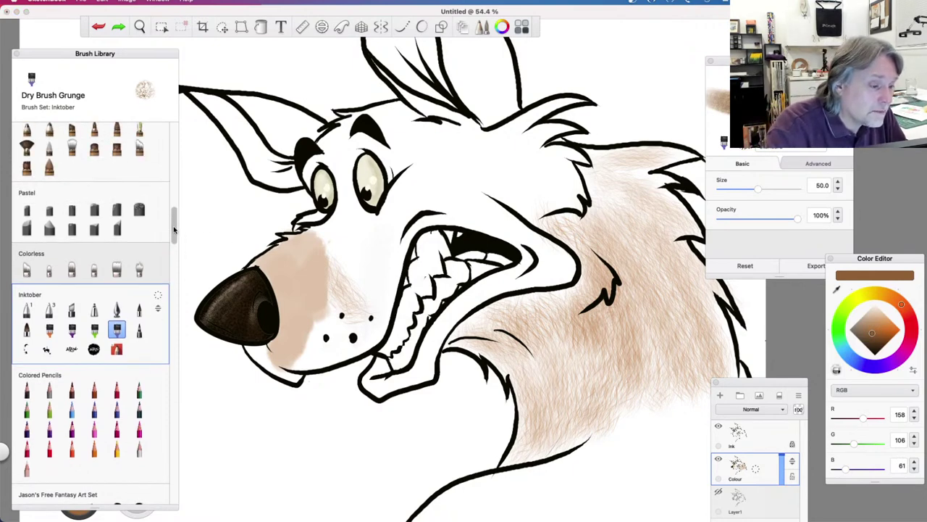
pyautogui.scroll(5, 171, 217)
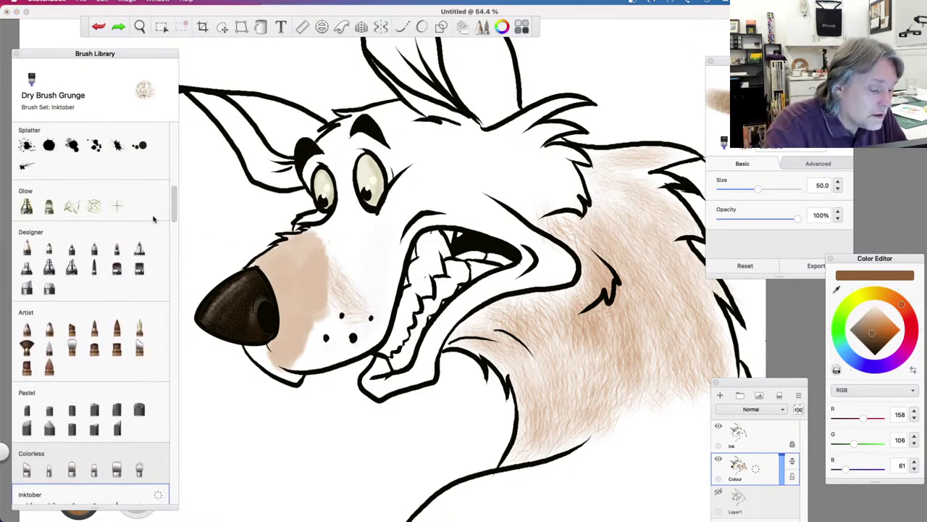
pyautogui.click(117, 268)
pyautogui.moveTo(346, 274)
pyautogui.mouseDown()
pyautogui.moveTo(341, 318)
pyautogui.moveTo(334, 275)
pyautogui.moveTo(331, 330)
pyautogui.moveTo(346, 282)
pyautogui.moveTo(342, 312)
pyautogui.mouseUp()
pyautogui.moveTo(351, 269)
pyautogui.mouseDown()
pyautogui.moveTo(343, 314)
pyautogui.moveTo(348, 254)
pyautogui.moveTo(347, 303)
pyautogui.moveTo(335, 309)
pyautogui.moveTo(327, 252)
pyautogui.mouseUp()
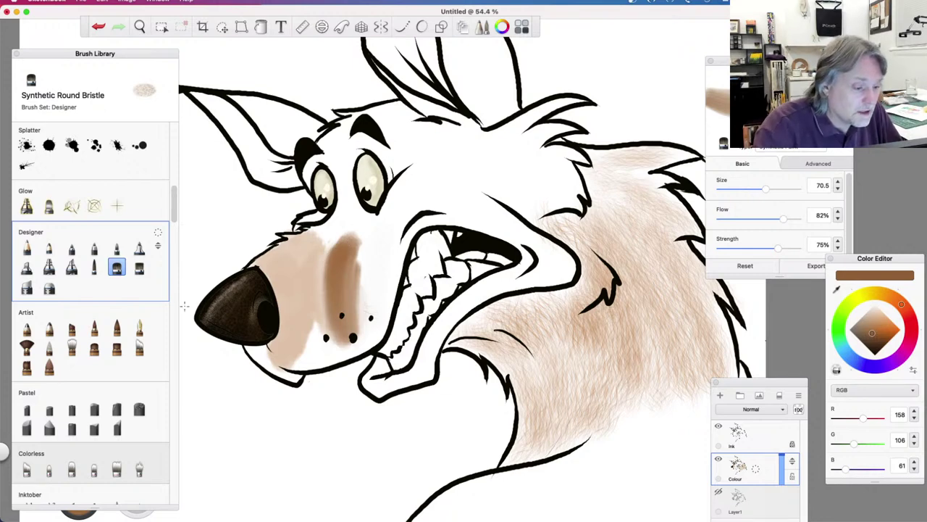
# Extend the brown patch across the muzzle toward the nose with the Synthetic Taper brush at size 156.7, flow 41% and strength 90%
pyautogui.click(139, 267)
pyautogui.moveTo(332, 291)
pyautogui.mouseDown()
pyautogui.moveTo(325, 316)
pyautogui.moveTo(324, 254)
pyautogui.moveTo(316, 323)
pyautogui.moveTo(309, 277)
pyautogui.moveTo(314, 264)
pyautogui.moveTo(309, 339)
pyautogui.moveTo(295, 272)
pyautogui.moveTo(301, 344)
pyautogui.moveTo(300, 308)
pyautogui.moveTo(318, 292)
pyautogui.moveTo(327, 340)
pyautogui.moveTo(295, 268)
pyautogui.moveTo(293, 312)
pyautogui.moveTo(279, 289)
pyautogui.mouseUp()
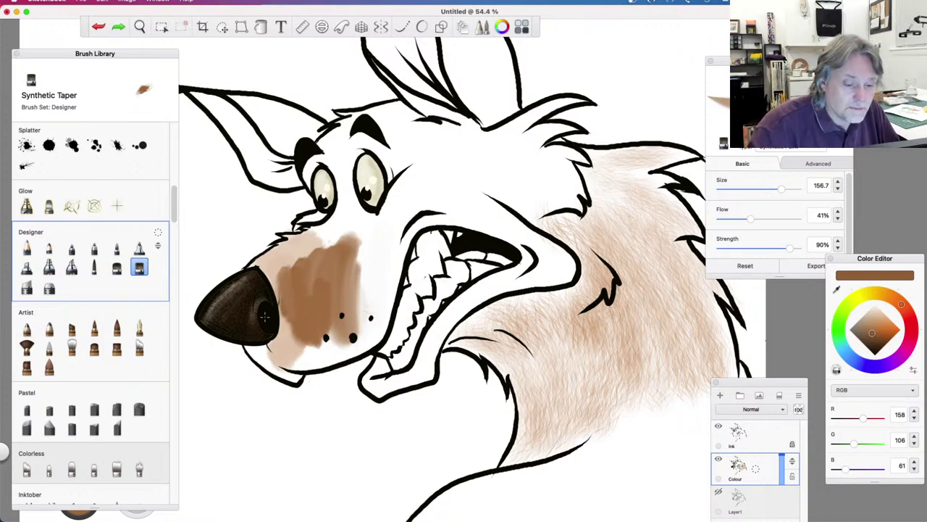
pyautogui.moveTo(268, 320); pyautogui.dragTo(266, 315)
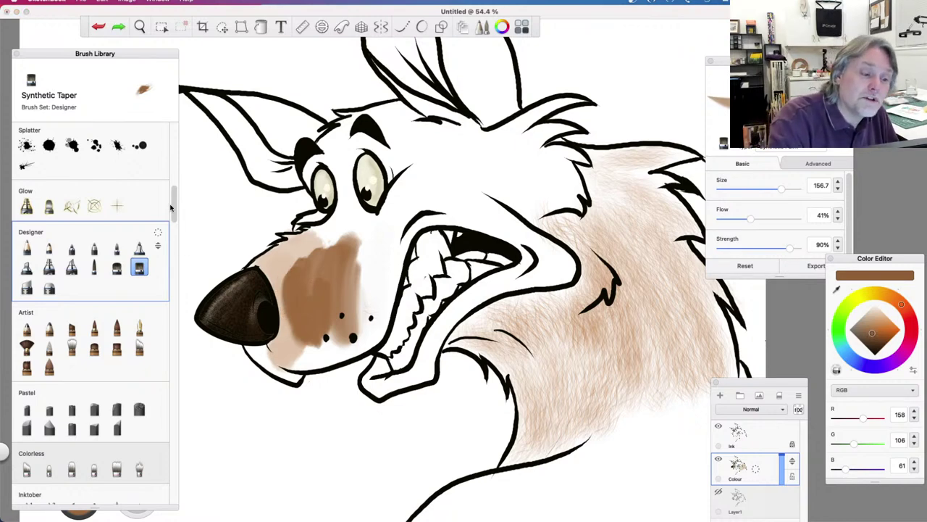
# Paint a short brown dab at the upper edge of the muzzle patch using Brush 4 from the Texture set
pyautogui.moveTo(177, 207); pyautogui.dragTo(172, 164)
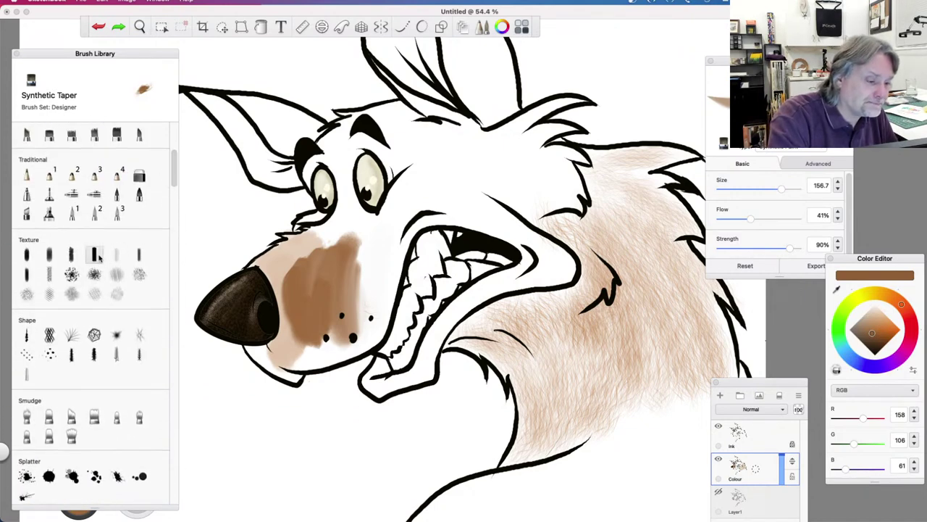
pyautogui.click(95, 254)
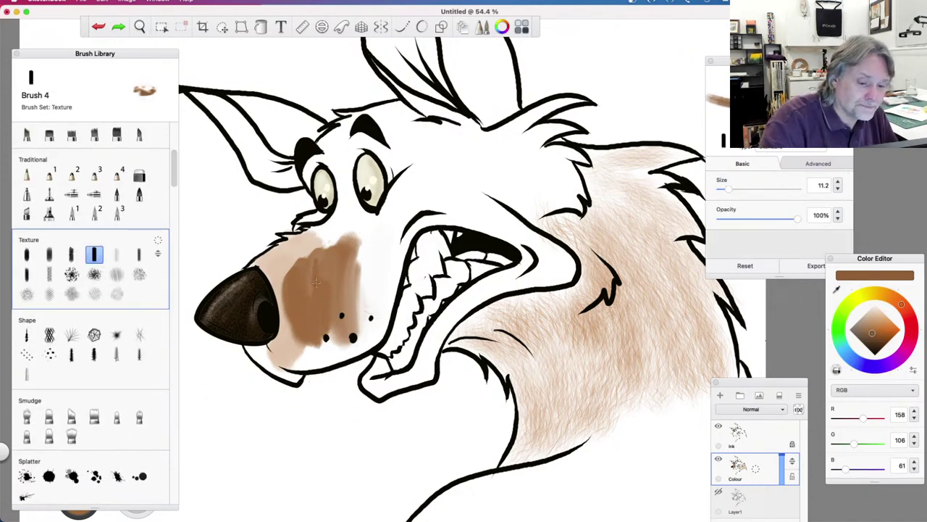
pyautogui.moveTo(294, 269); pyautogui.dragTo(295, 295)
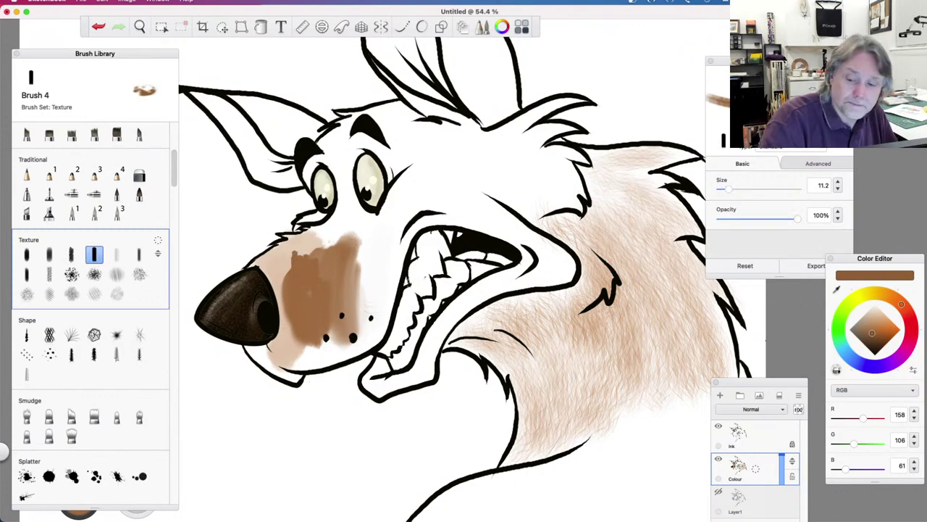
# Paint the muzzle's nose-side edge and the lower lip solid brown using the basic Inking Pen at size 17.1
pyautogui.scroll(5, 172, 120)
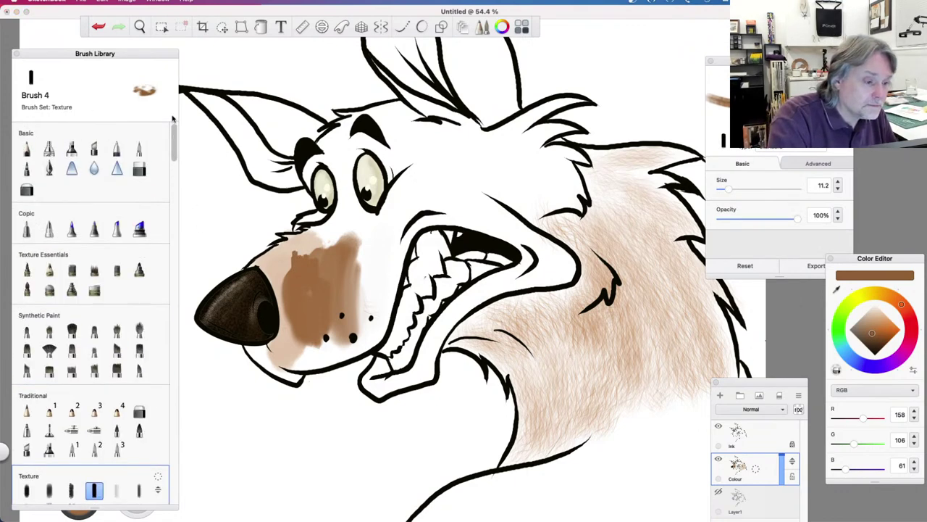
pyautogui.click(49, 168)
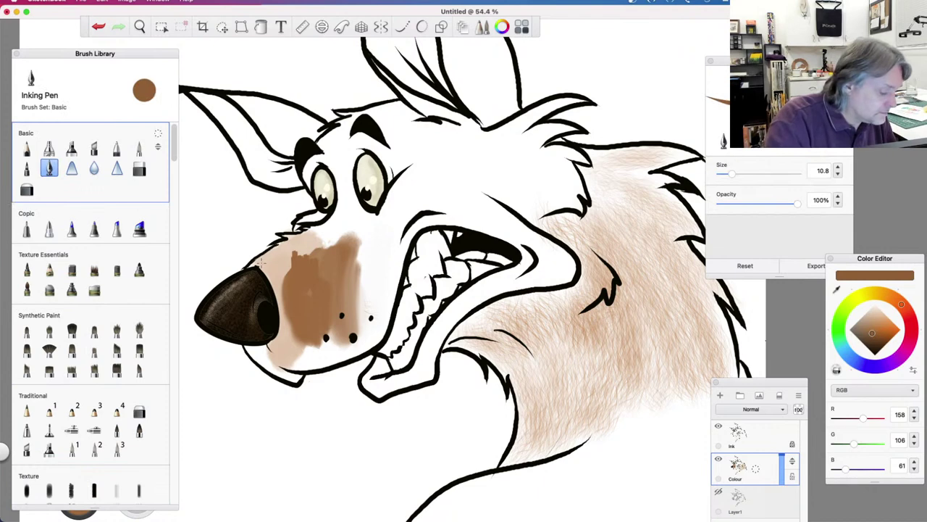
pyautogui.moveTo(736, 176); pyautogui.dragTo(741, 174)
pyautogui.moveTo(288, 271); pyautogui.dragTo(278, 273)
pyautogui.moveTo(281, 371)
pyautogui.mouseDown()
pyautogui.moveTo(300, 379)
pyautogui.moveTo(273, 372)
pyautogui.moveTo(250, 345)
pyautogui.moveTo(281, 373)
pyautogui.moveTo(246, 343)
pyautogui.moveTo(265, 349)
pyautogui.mouseUp()
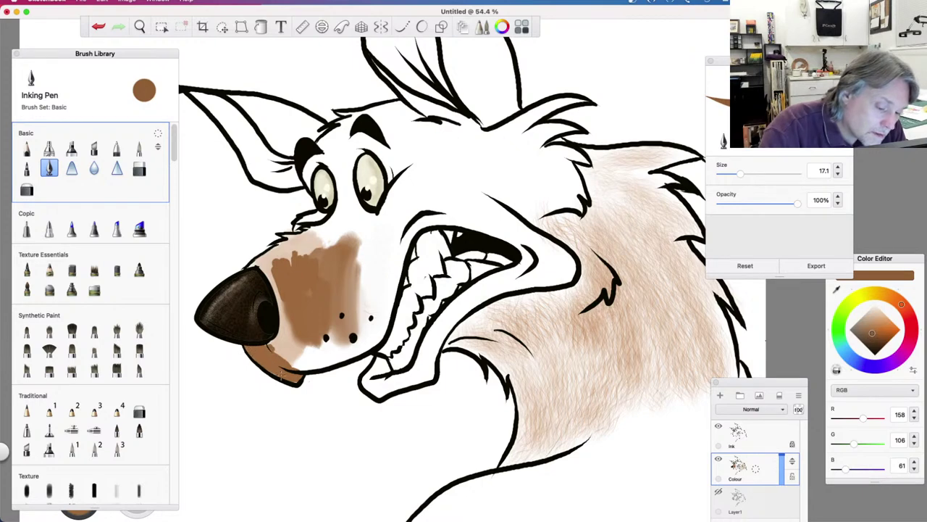
pyautogui.moveTo(287, 376)
pyautogui.mouseDown()
pyautogui.moveTo(280, 350)
pyautogui.moveTo(294, 336)
pyautogui.moveTo(324, 329)
pyautogui.moveTo(297, 352)
pyautogui.moveTo(323, 346)
pyautogui.moveTo(291, 363)
pyautogui.moveTo(308, 362)
pyautogui.moveTo(368, 331)
pyautogui.moveTo(401, 221)
pyautogui.moveTo(369, 294)
pyautogui.moveTo(329, 342)
pyautogui.moveTo(370, 278)
pyautogui.moveTo(319, 327)
pyautogui.moveTo(365, 268)
pyautogui.moveTo(340, 283)
pyautogui.moveTo(300, 353)
pyautogui.moveTo(271, 345)
pyautogui.mouseUp()
# Enlarge the Inking Pen to size 44.9 and paint the rest of the muzzle solid brown up to the eyes
pyautogui.press(']')
pyautogui.press(']')
pyautogui.press(']')
pyautogui.press(']')
pyautogui.press(']')
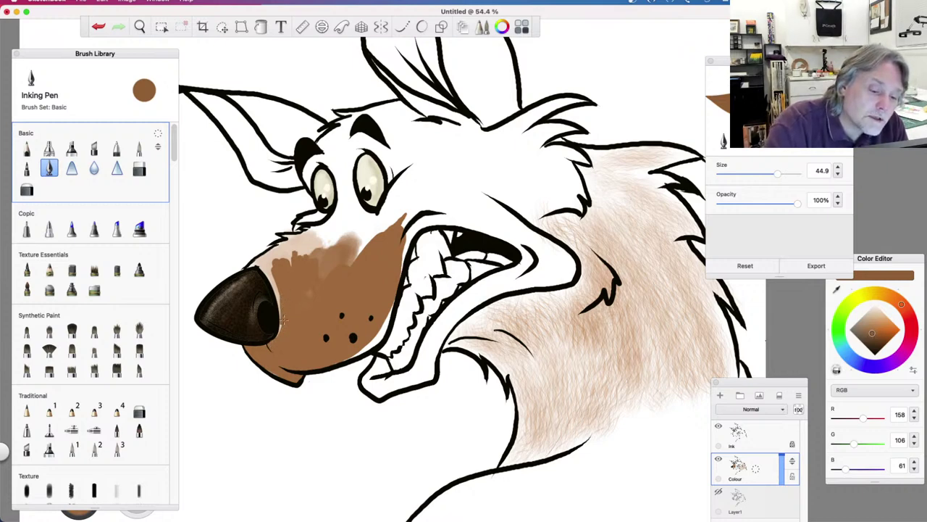
pyautogui.moveTo(323, 277); pyautogui.dragTo(324, 255)
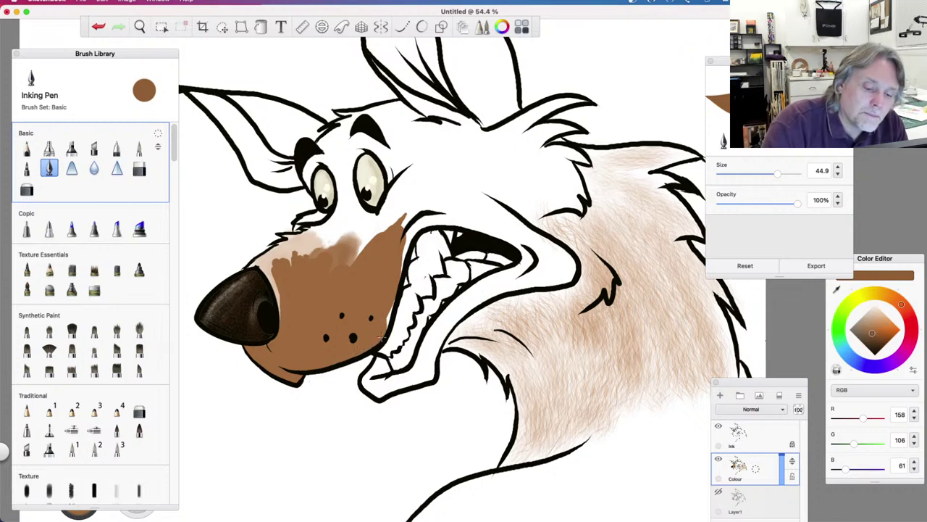
pyautogui.moveTo(391, 290)
pyautogui.mouseDown()
pyautogui.moveTo(407, 243)
pyautogui.moveTo(391, 314)
pyautogui.moveTo(409, 234)
pyautogui.moveTo(382, 266)
pyautogui.moveTo(409, 210)
pyautogui.moveTo(292, 292)
pyautogui.moveTo(265, 266)
pyautogui.moveTo(283, 321)
pyautogui.mouseUp()
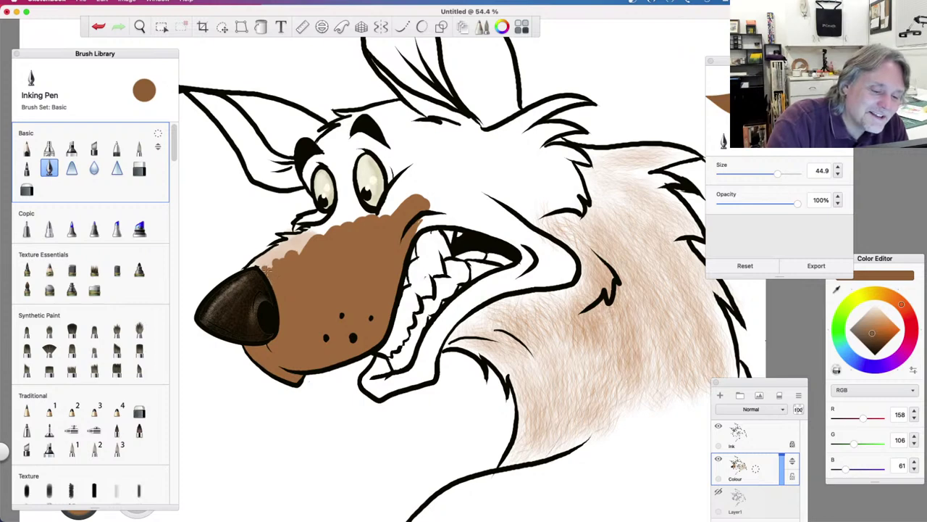
pyautogui.moveTo(265, 265); pyautogui.dragTo(259, 260)
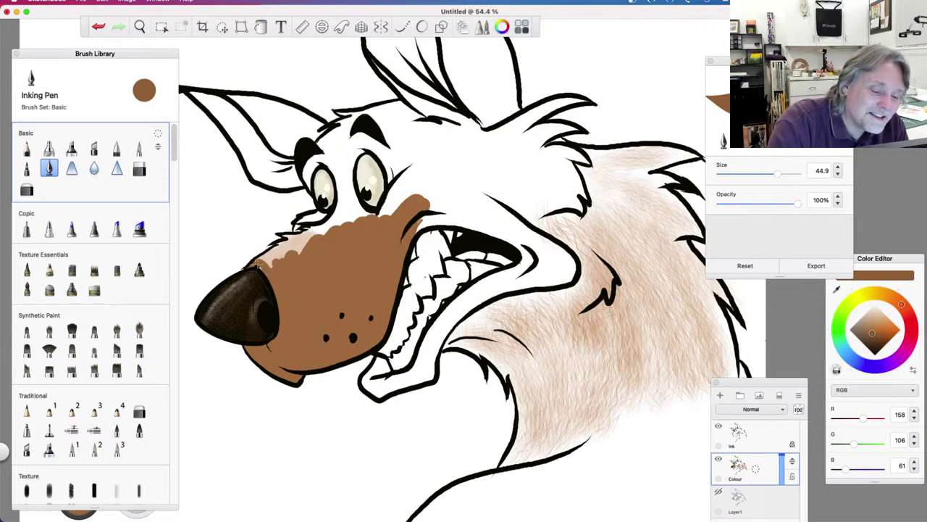
pyautogui.moveTo(265, 267)
pyautogui.mouseDown()
pyautogui.moveTo(294, 262)
pyautogui.moveTo(265, 262)
pyautogui.moveTo(273, 250)
pyautogui.moveTo(315, 247)
pyautogui.mouseUp()
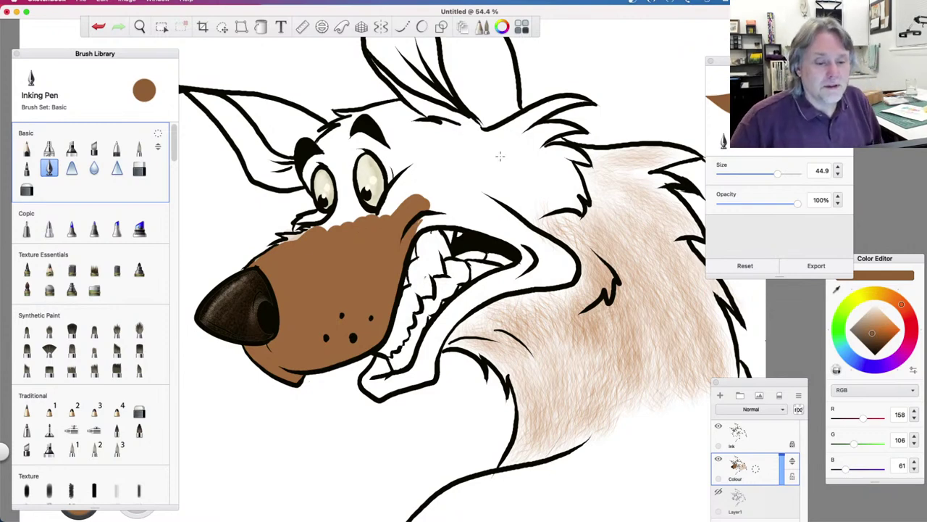
# Draw a closed brown ring on the cheek above the mouth corner and flood-fill its inside with the same brown
pyautogui.moveTo(464, 152)
pyautogui.mouseDown()
pyautogui.moveTo(443, 165)
pyautogui.moveTo(492, 187)
pyautogui.moveTo(440, 167)
pyautogui.mouseUp()
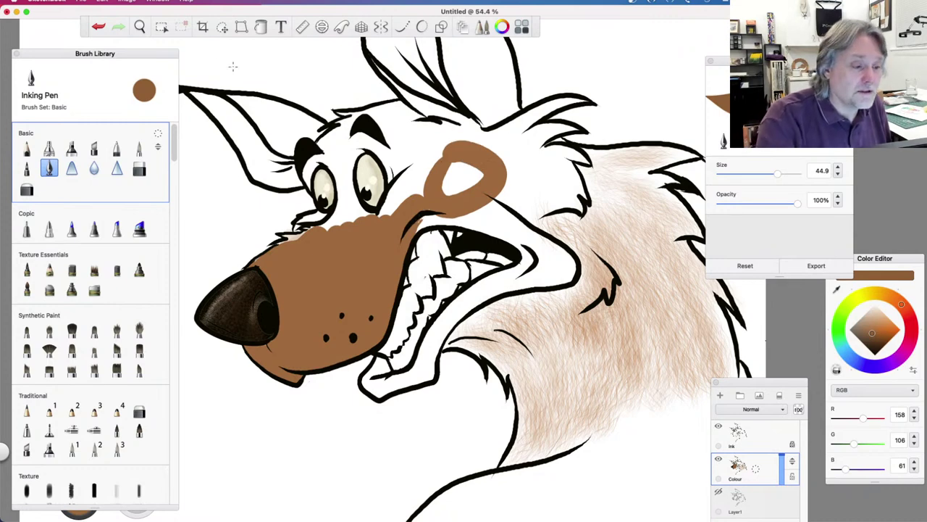
pyautogui.click(260, 26)
pyautogui.click(469, 181)
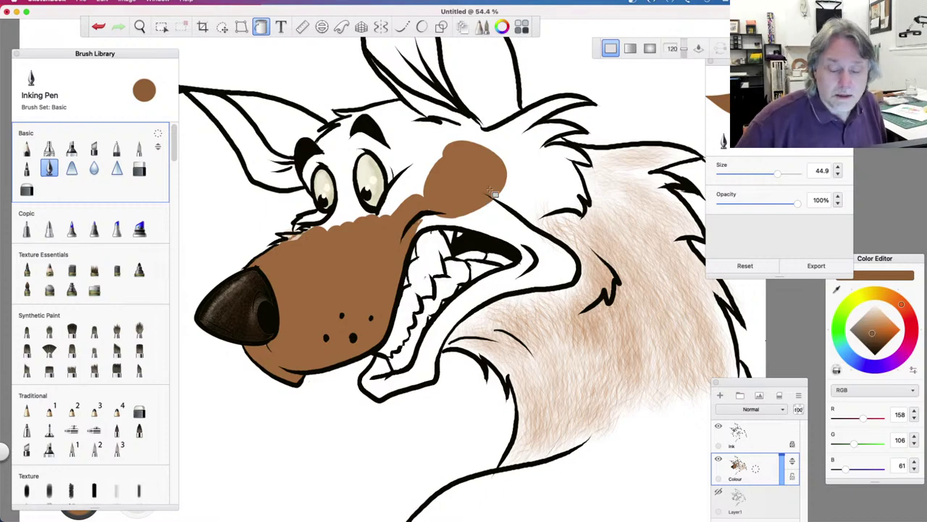
pyautogui.scroll(-5, 493, 190)
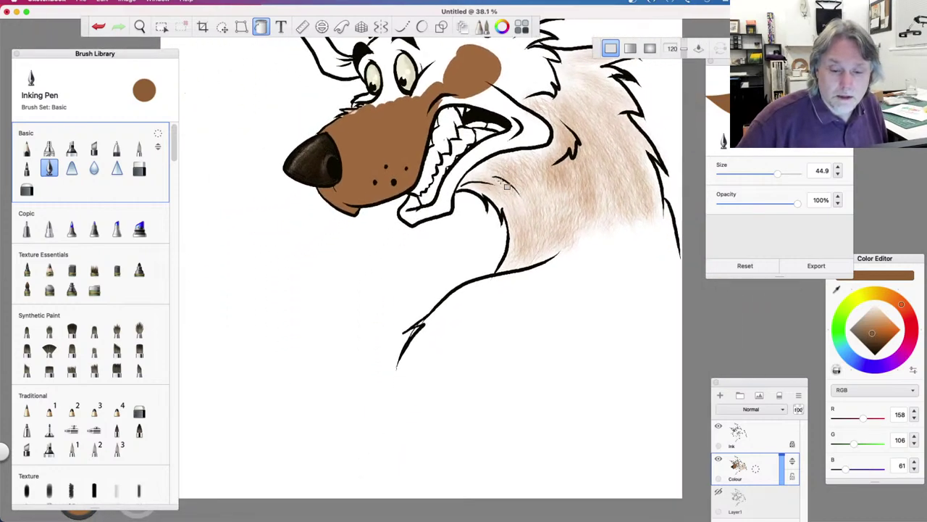
pyautogui.hscroll(3, 507, 186)
pyautogui.scroll(2, 507, 186)
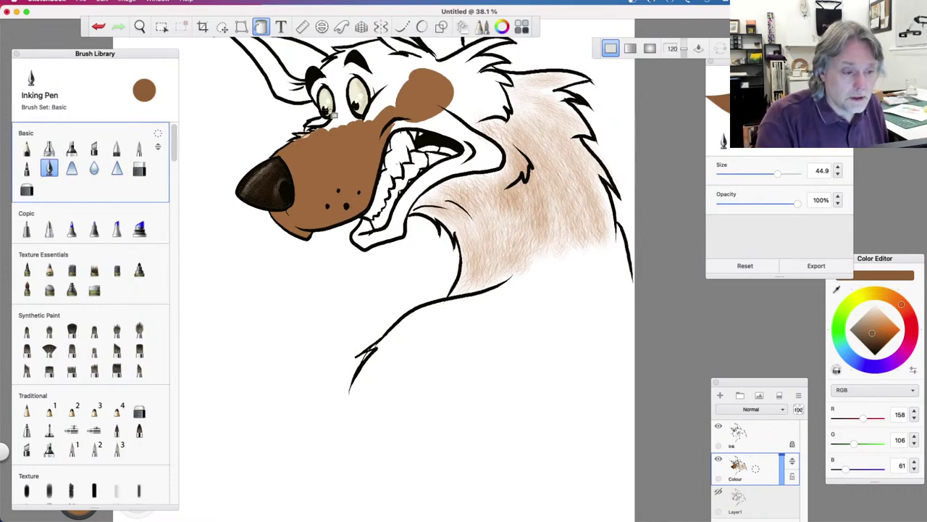
pyautogui.click(261, 27)
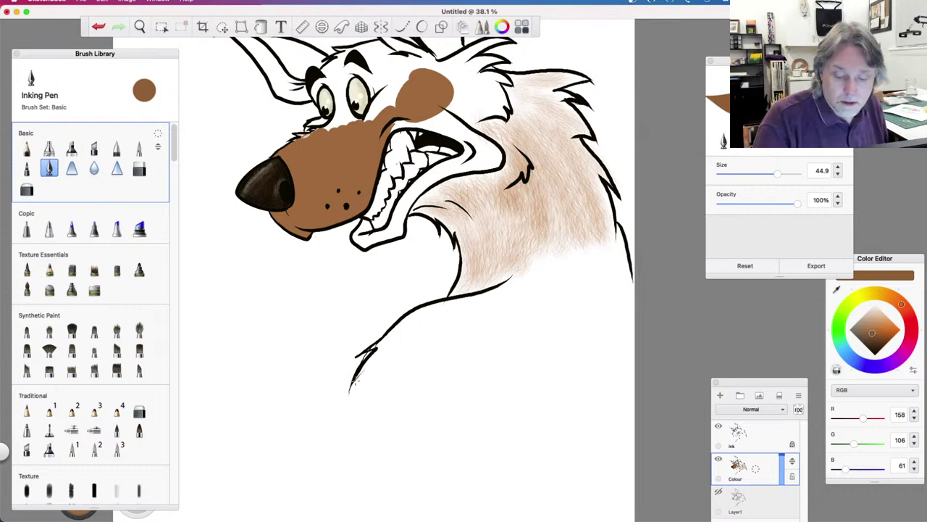
pyautogui.moveTo(353, 384); pyautogui.dragTo(392, 355)
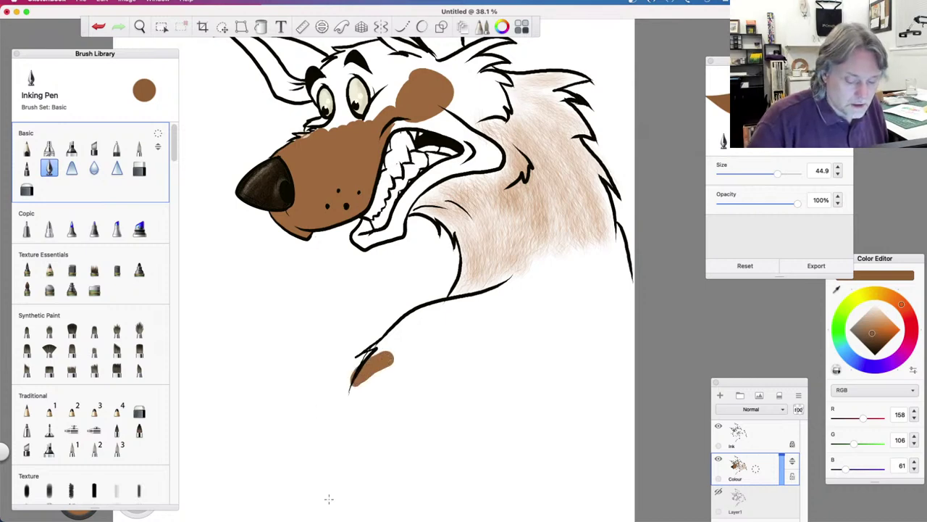
pyautogui.press('cmd+z')
pyautogui.moveTo(355, 381); pyautogui.dragTo(433, 305)
pyautogui.press('f')
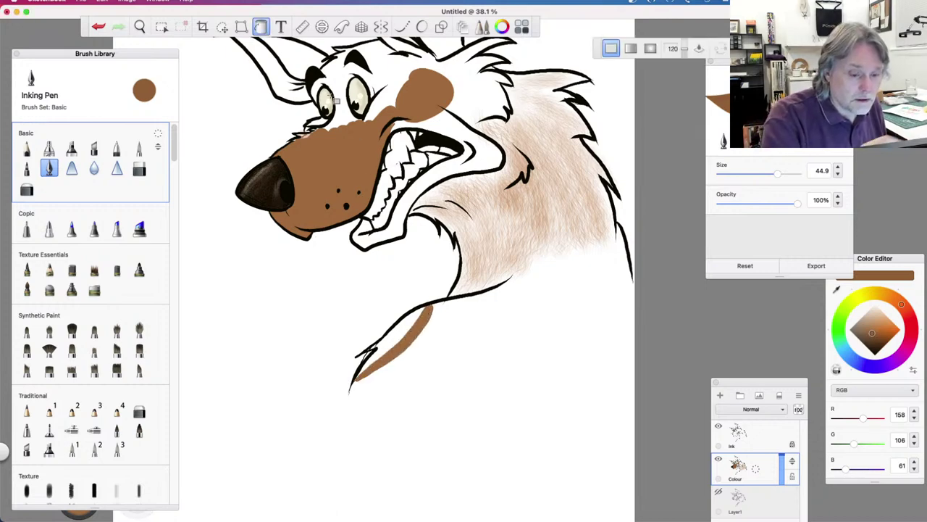
pyautogui.click(402, 333)
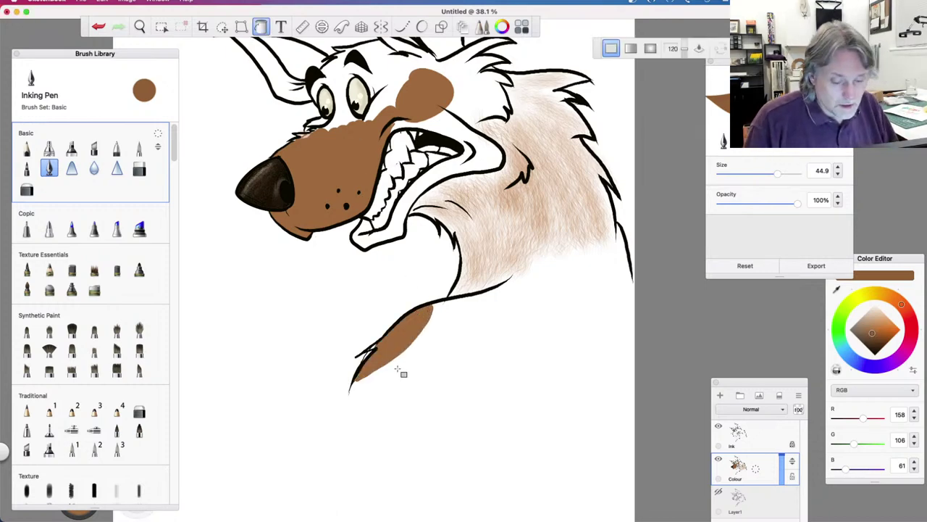
pyautogui.press('super+z')
pyautogui.press('super+z')
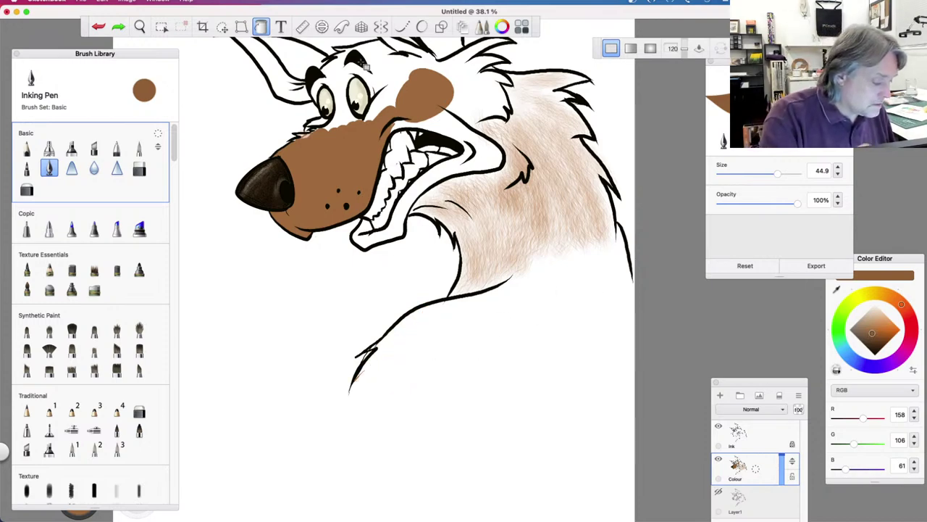
# Close off the open bottom of the body with a curved brown Inking Pen stroke joining the back line and the shoulder tip
pyautogui.click(48, 169)
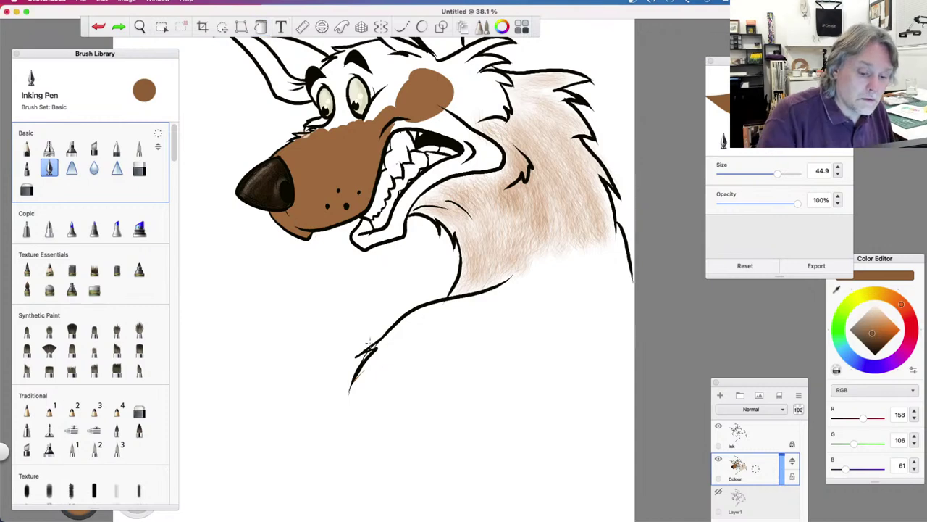
pyautogui.moveTo(353, 387)
pyautogui.mouseDown()
pyautogui.moveTo(384, 359)
pyautogui.moveTo(591, 309)
pyautogui.moveTo(619, 292)
pyautogui.moveTo(625, 255)
pyautogui.moveTo(628, 281)
pyautogui.mouseUp()
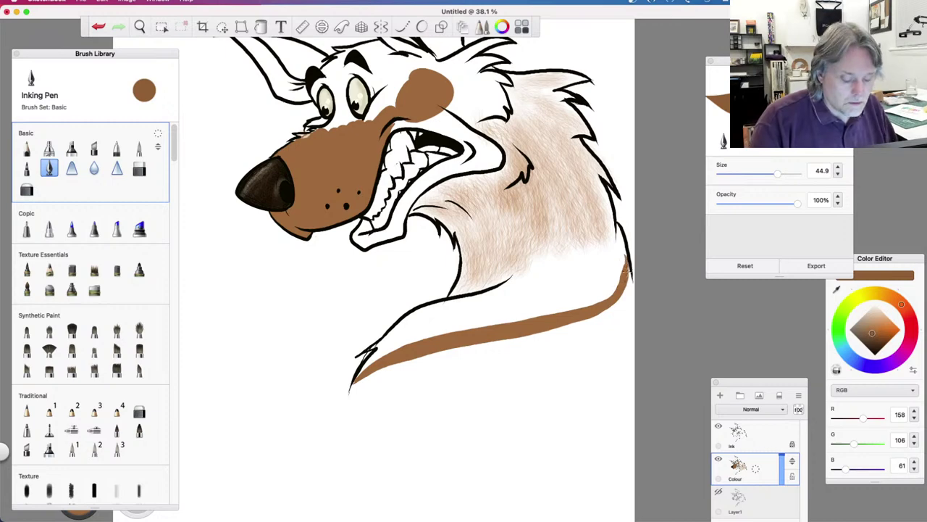
pyautogui.press('super+z')
pyautogui.moveTo(627, 262)
pyautogui.mouseDown()
pyautogui.moveTo(629, 284)
pyautogui.moveTo(597, 324)
pyautogui.moveTo(489, 370)
pyautogui.moveTo(348, 395)
pyautogui.moveTo(357, 374)
pyautogui.mouseUp()
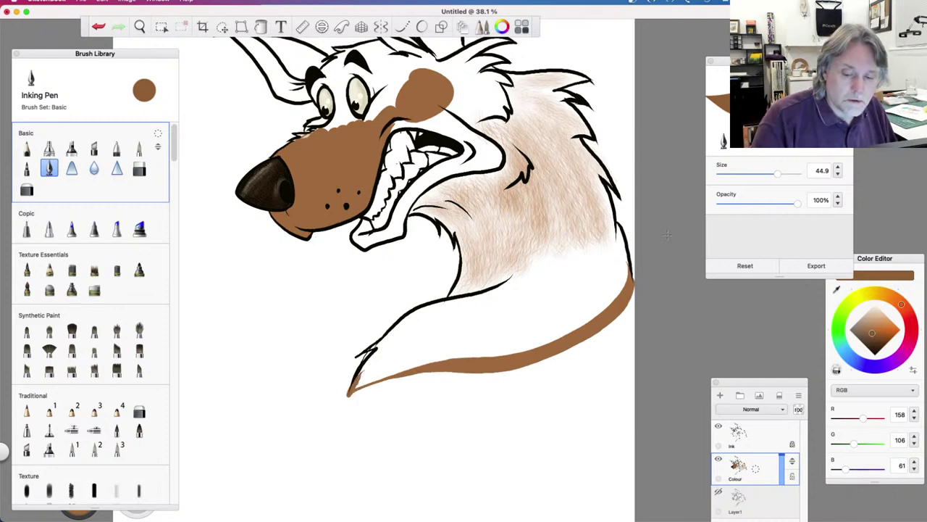
# Flood-fill the body, neck, head and outer ears with the same brown
pyautogui.click(261, 27)
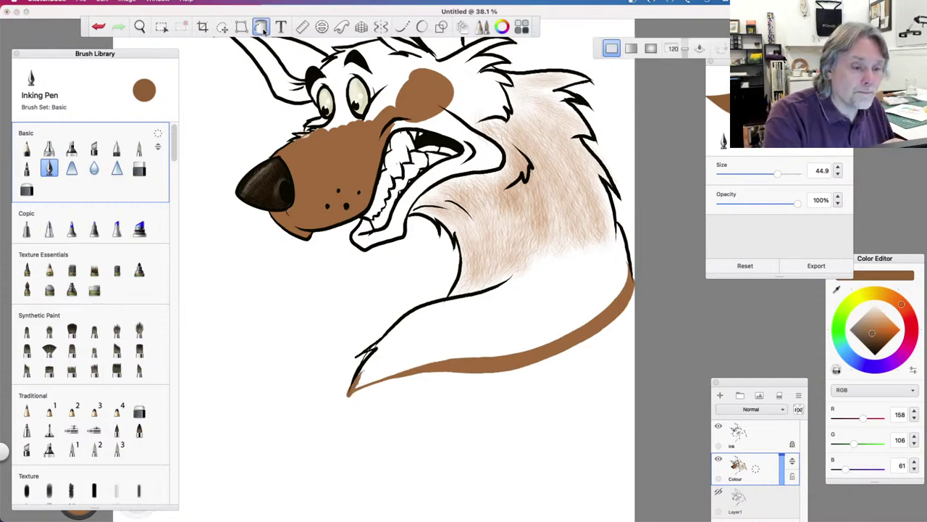
pyautogui.click(573, 299)
pyautogui.click(540, 210)
pyautogui.click(489, 168)
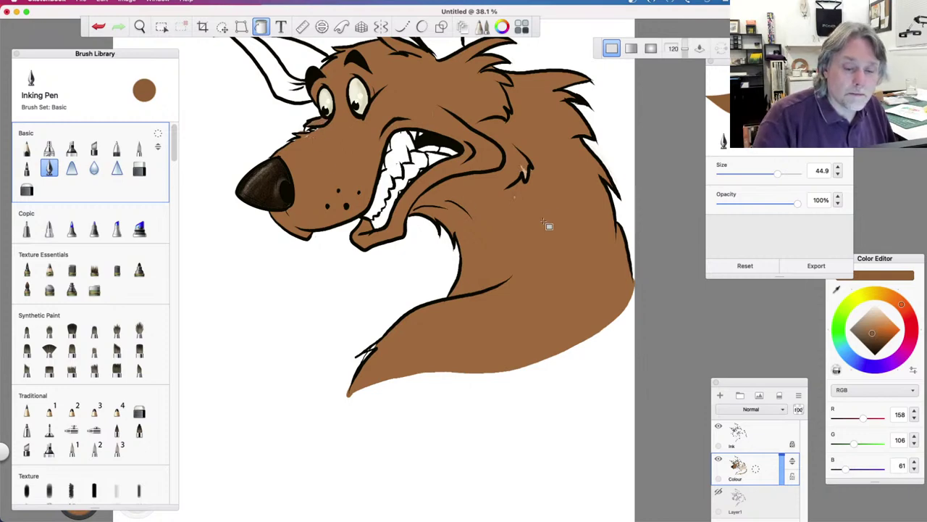
pyautogui.click(449, 55)
pyautogui.click(306, 68)
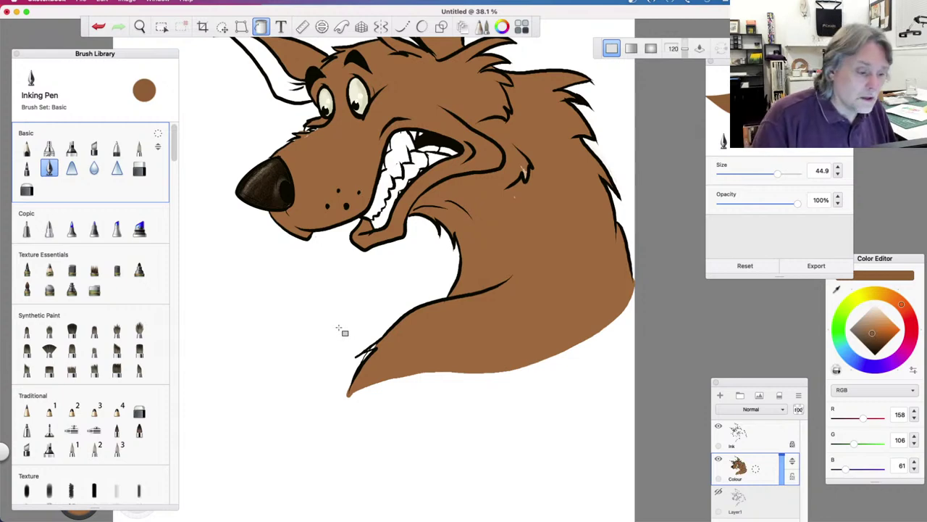
# Touch up the unfilled specks on the neck with the brown Inking Pen and check the whole character
pyautogui.click(49, 169)
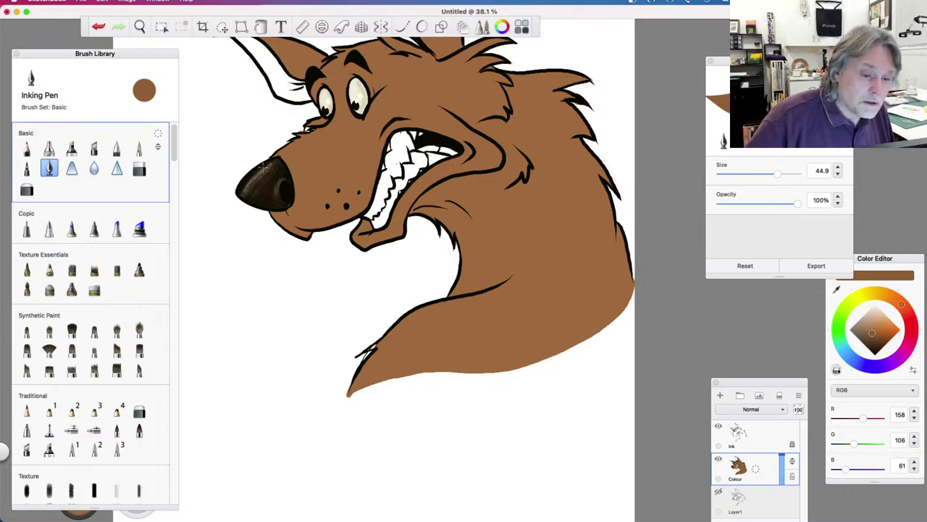
pyautogui.scroll(5, 261, 165)
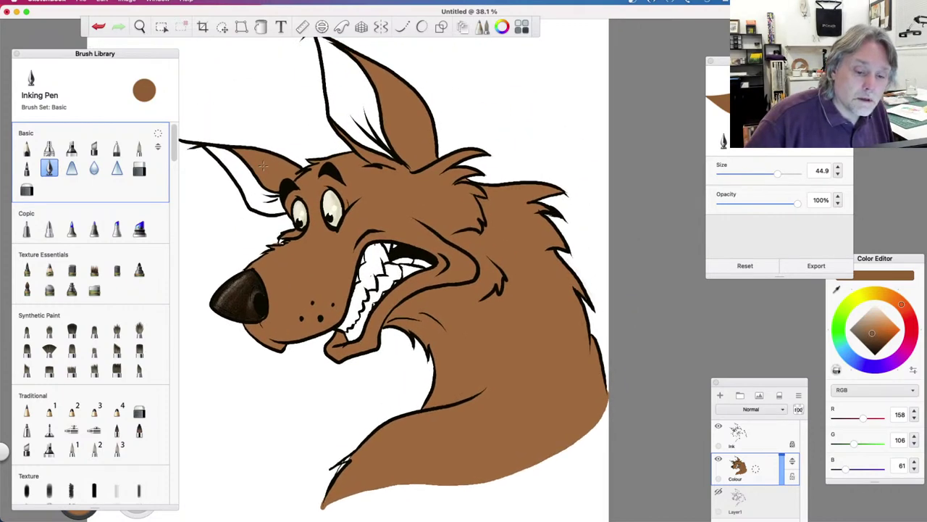
pyautogui.hscroll(-2, 261, 164)
pyautogui.scroll(-3, 261, 164)
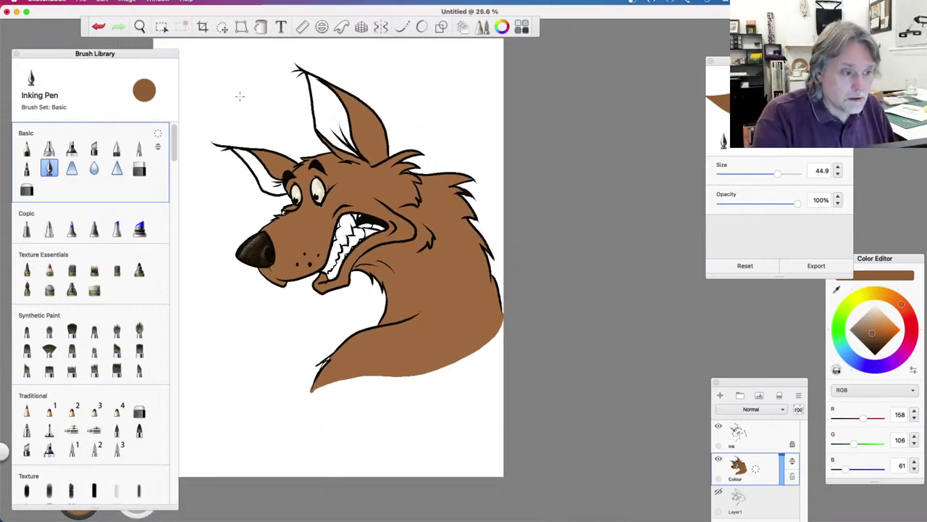
pyautogui.click(140, 27)
pyautogui.moveTo(366, 240); pyautogui.dragTo(480, 269)
pyautogui.press('space')
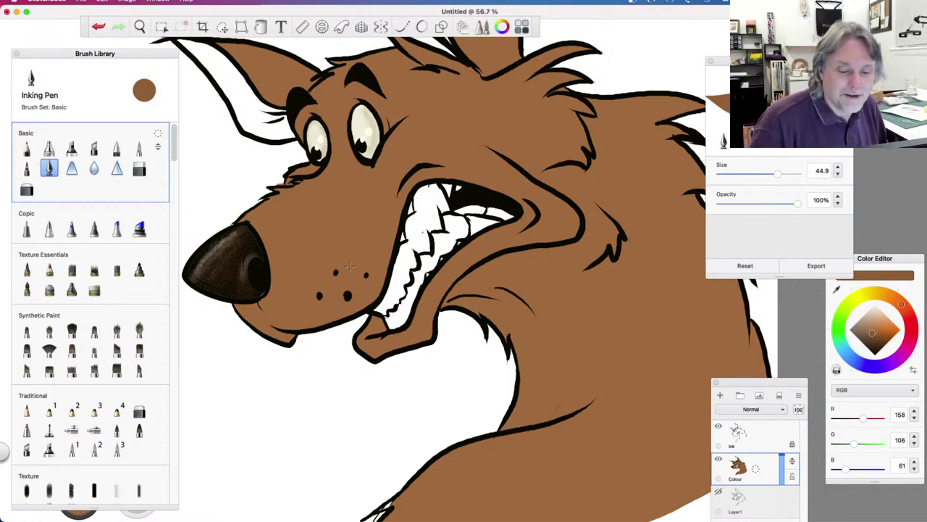
# Turn off the transparency lock on the Ink layer and lock transparency on the Colour layer instead
pyautogui.press('e')
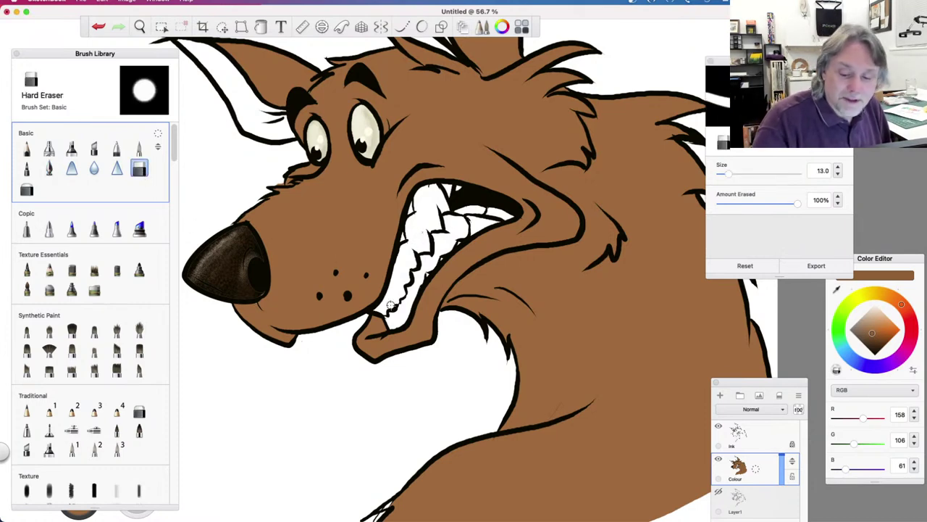
pyautogui.click(787, 444)
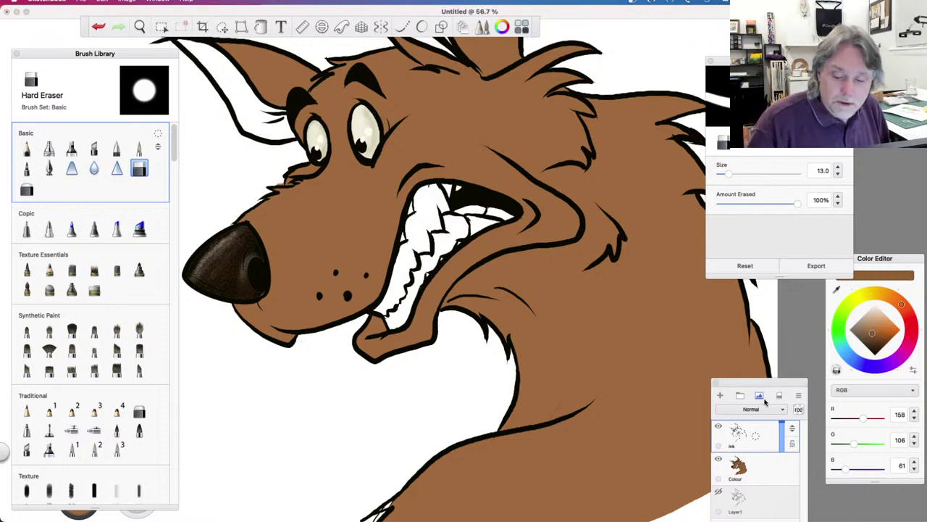
pyautogui.click(765, 470)
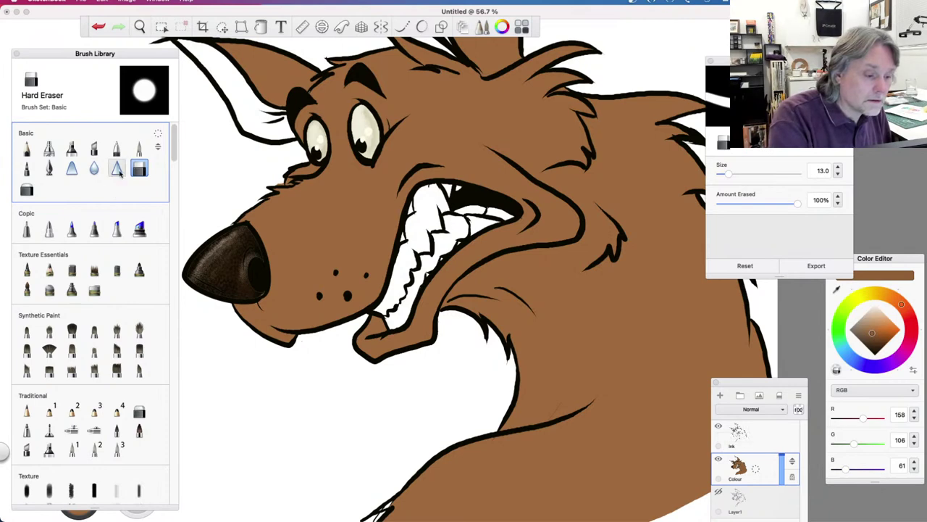
pyautogui.click(140, 27)
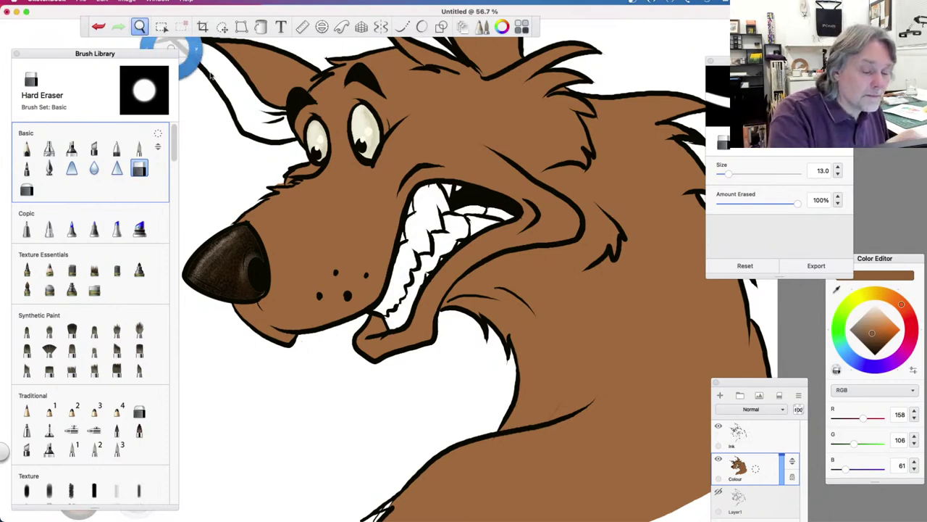
pyautogui.moveTo(342, 255); pyautogui.dragTo(426, 263)
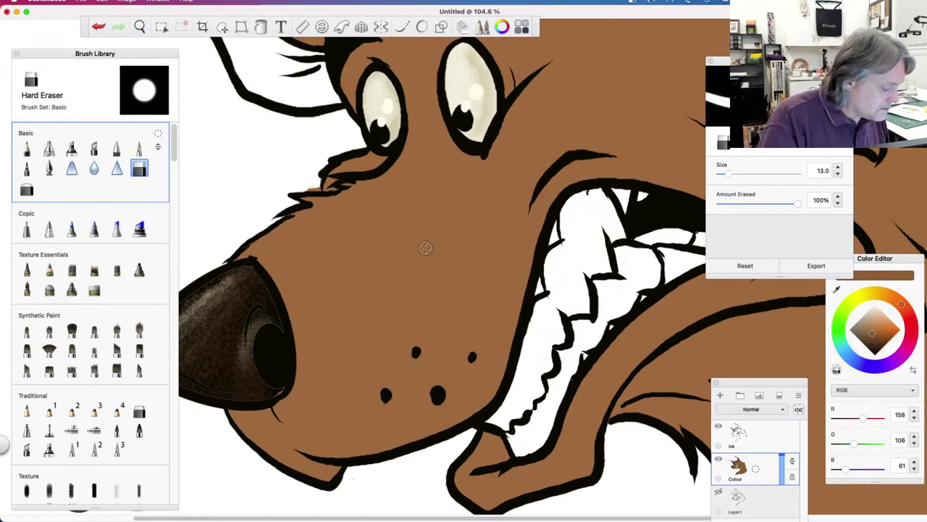
# Unlock the Colour layer's transparency, lock the Ink layer's instead, and erase the brown spill above the snout outline with the Hard Eraser
pyautogui.click(315, 183)
pyautogui.click(480, 238)
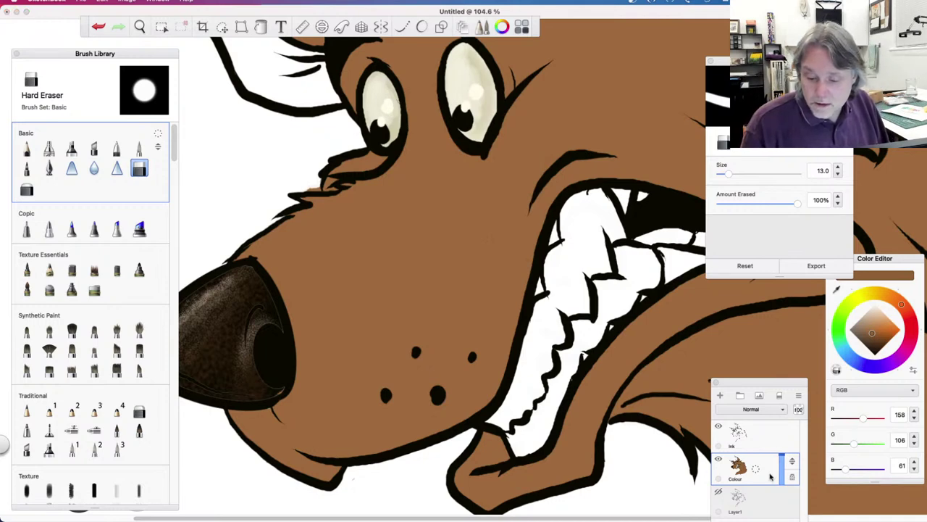
pyautogui.click(268, 182)
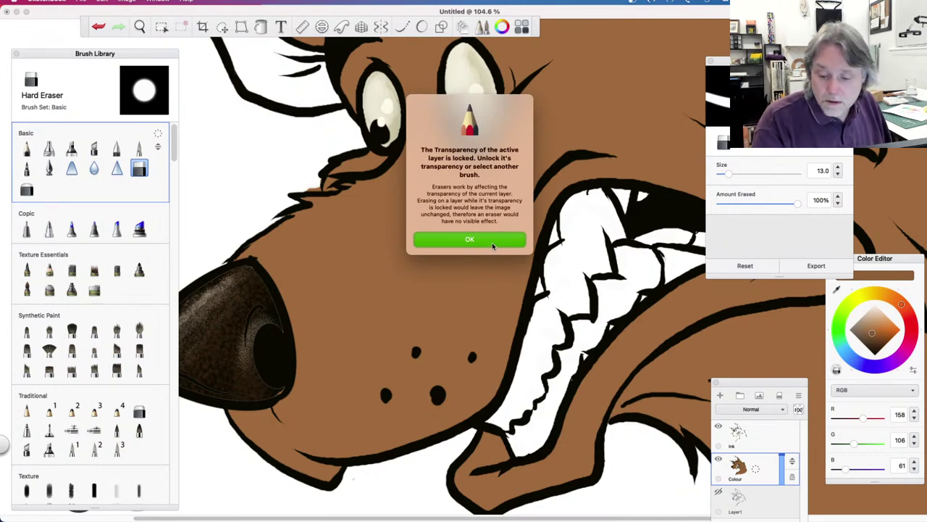
pyautogui.click(492, 247)
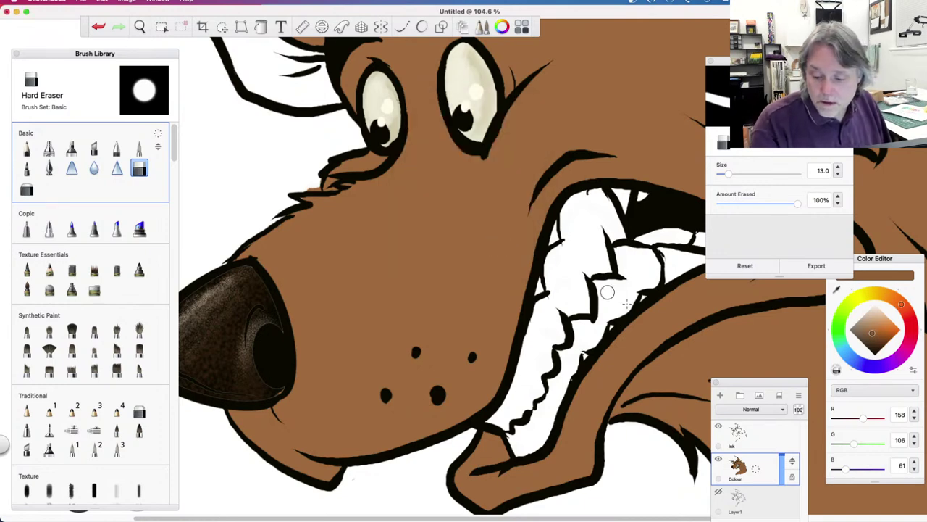
pyautogui.click(792, 444)
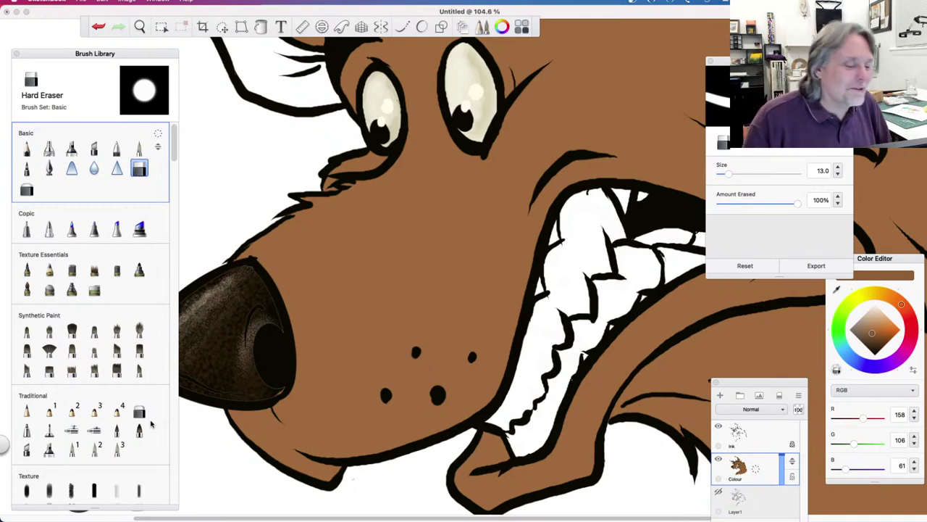
pyautogui.click(48, 168)
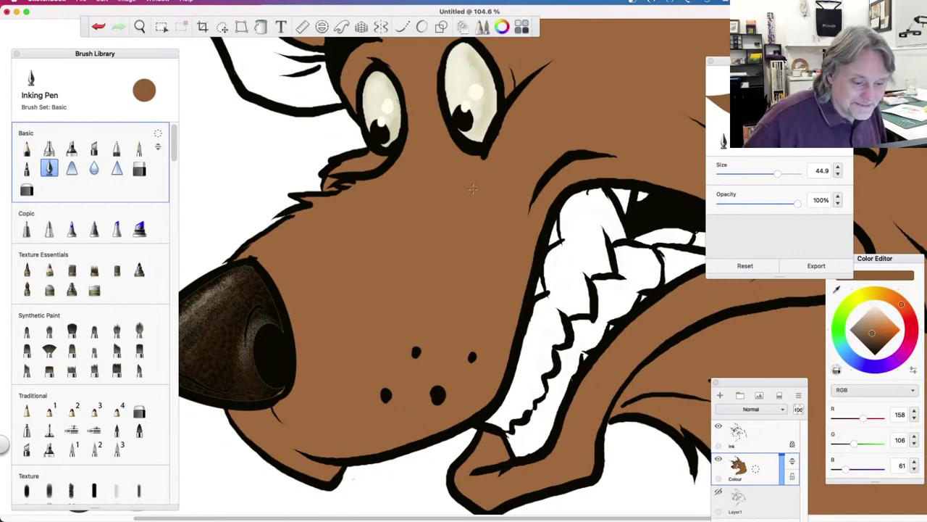
pyautogui.scroll(-3, 472, 189)
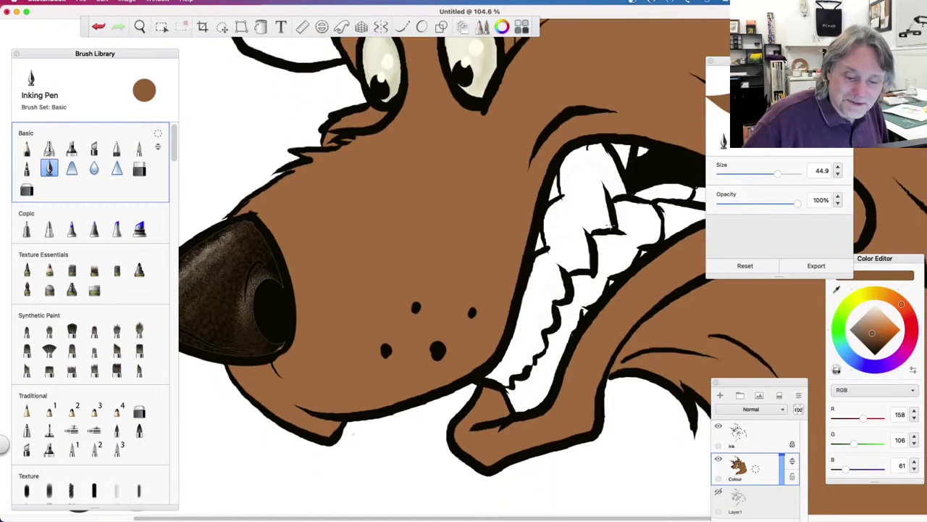
pyautogui.scroll(-3, 610, 225)
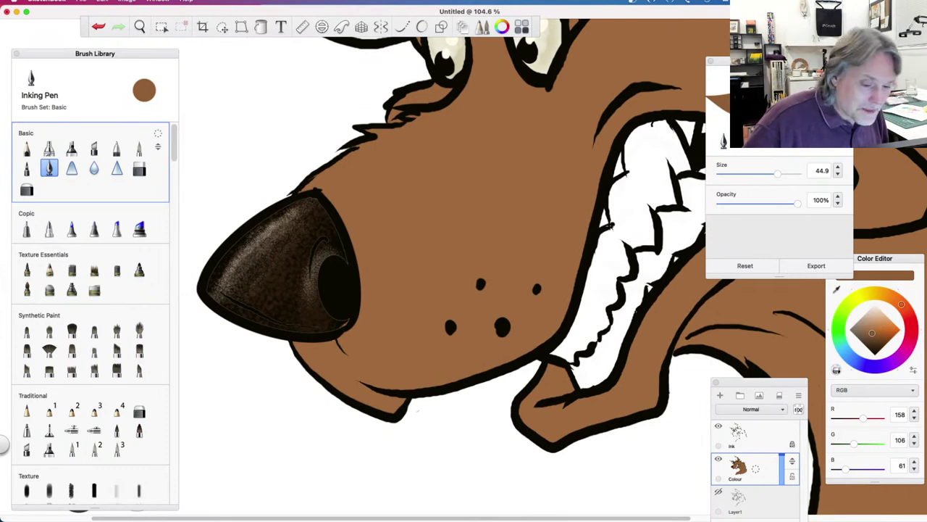
pyautogui.scroll(3, 611, 225)
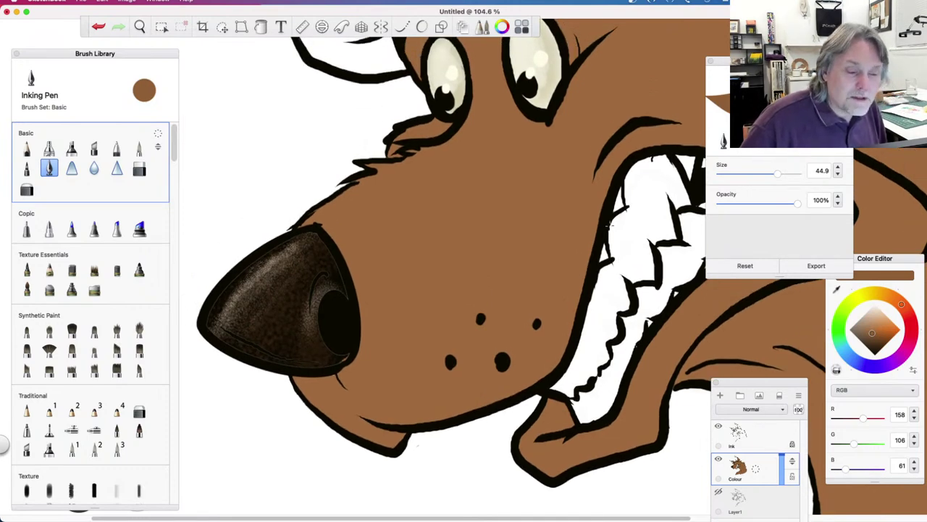
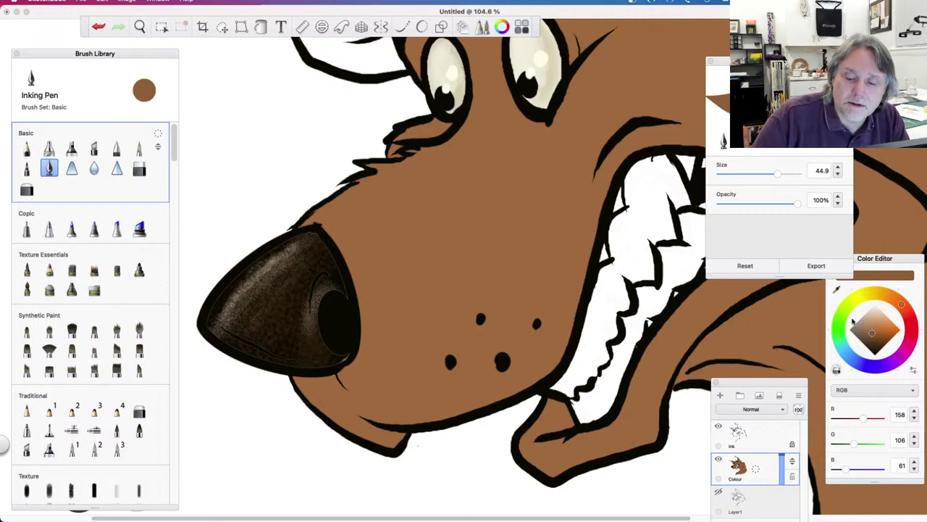
pyautogui.hscroll(5, 738, 290)
pyautogui.hscroll(3, 737, 289)
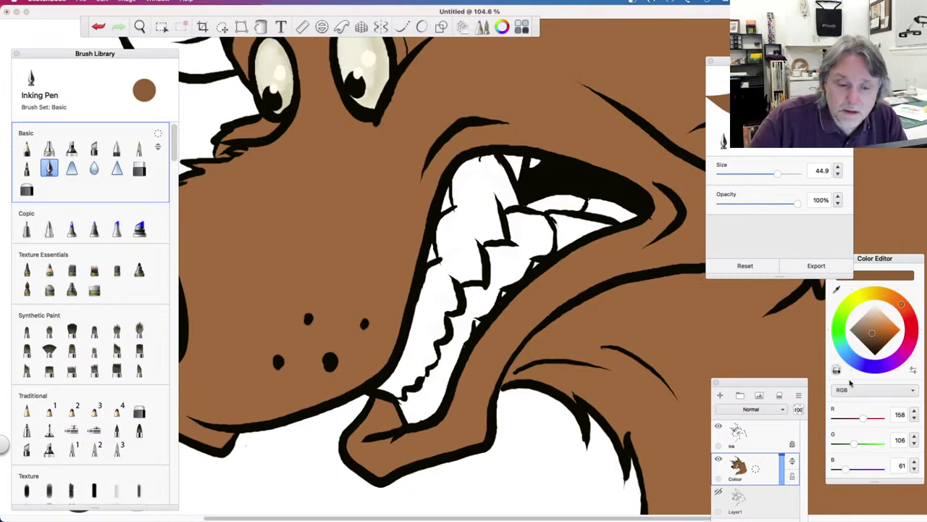
# Unlock the Ink layer's transparency and erase the stray ink marks around the teeth with the Hard Eraser at size 4.6
pyautogui.click(139, 168)
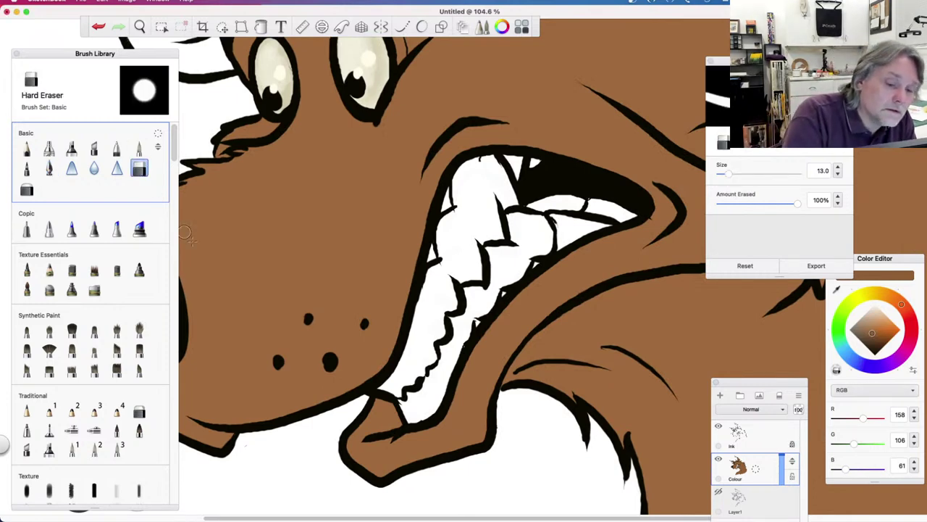
pyautogui.moveTo(728, 173); pyautogui.dragTo(721, 175)
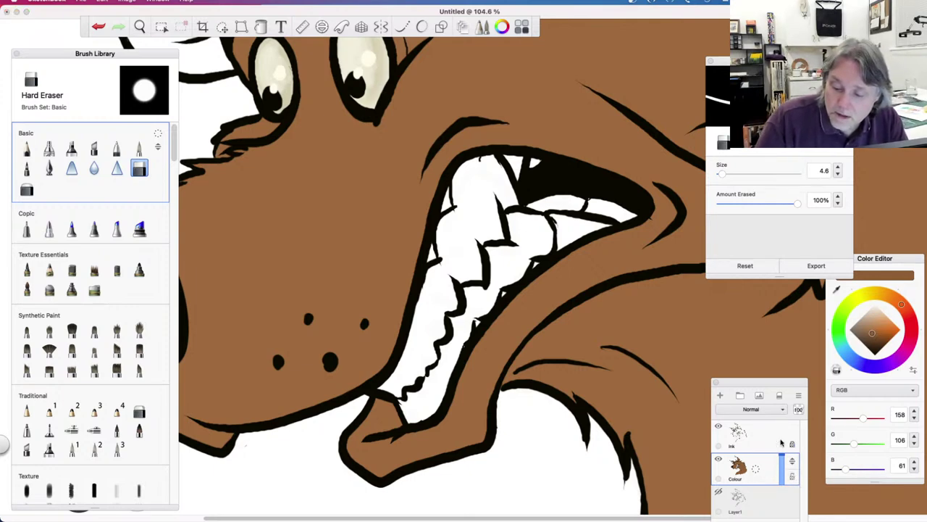
pyautogui.click(719, 462)
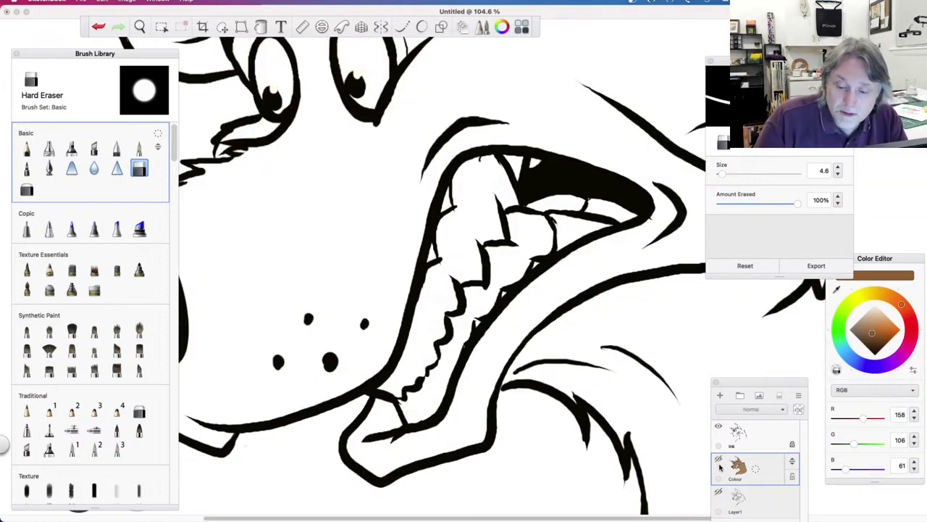
pyautogui.click(719, 462)
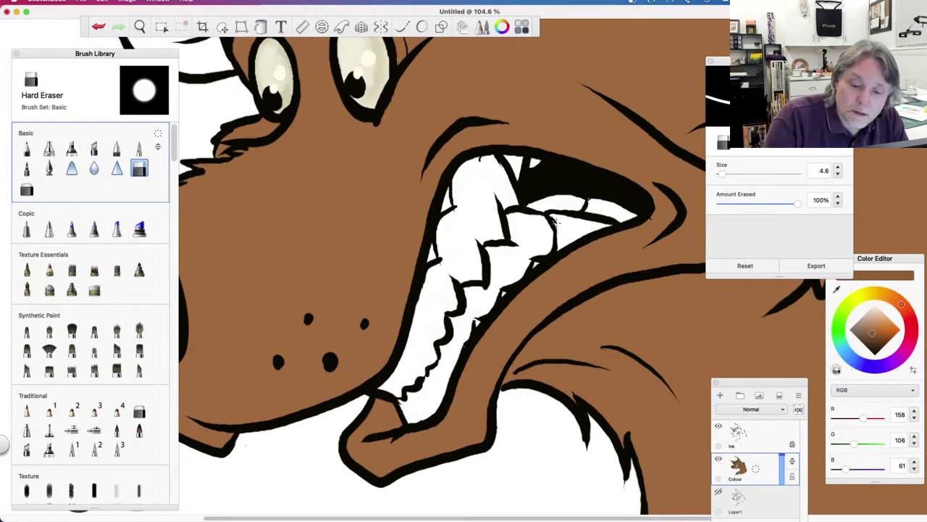
pyautogui.click(758, 435)
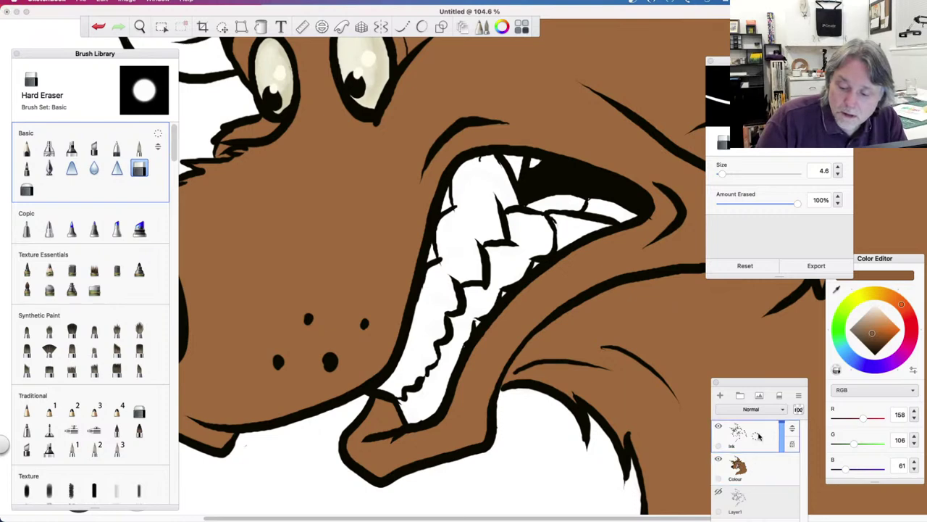
pyautogui.click(557, 226)
pyautogui.click(523, 239)
pyautogui.click(792, 444)
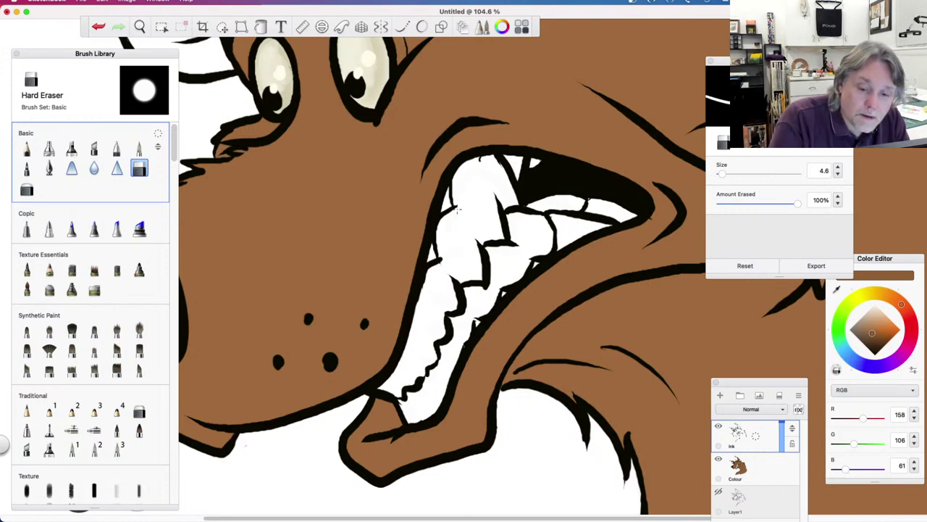
pyautogui.click(765, 479)
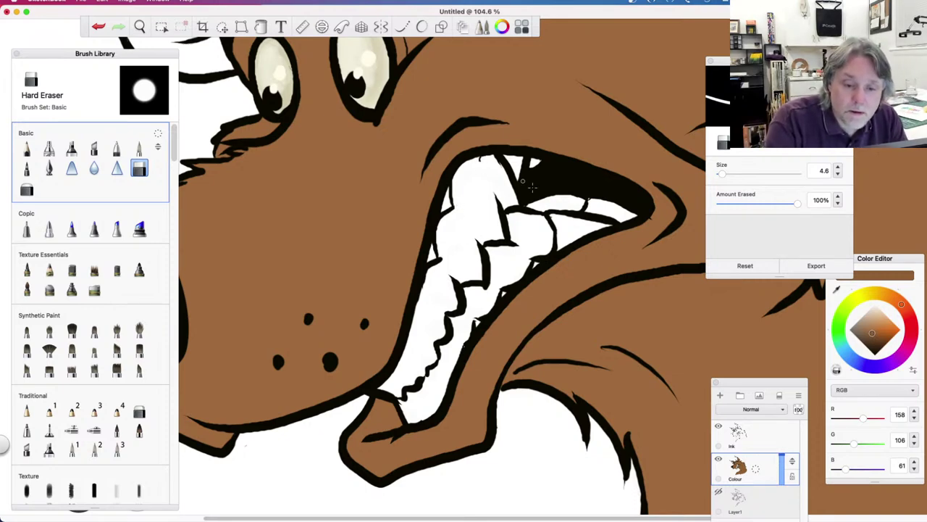
pyautogui.click(765, 442)
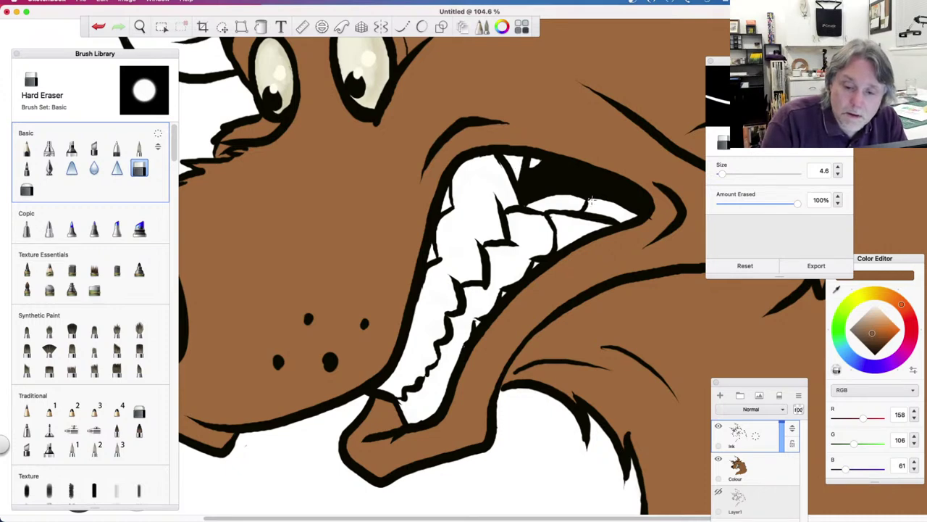
# Try an erase stroke at the mouth corner on the Colour layer, undo it, and lock the Ink layer's transparency
pyautogui.click(764, 471)
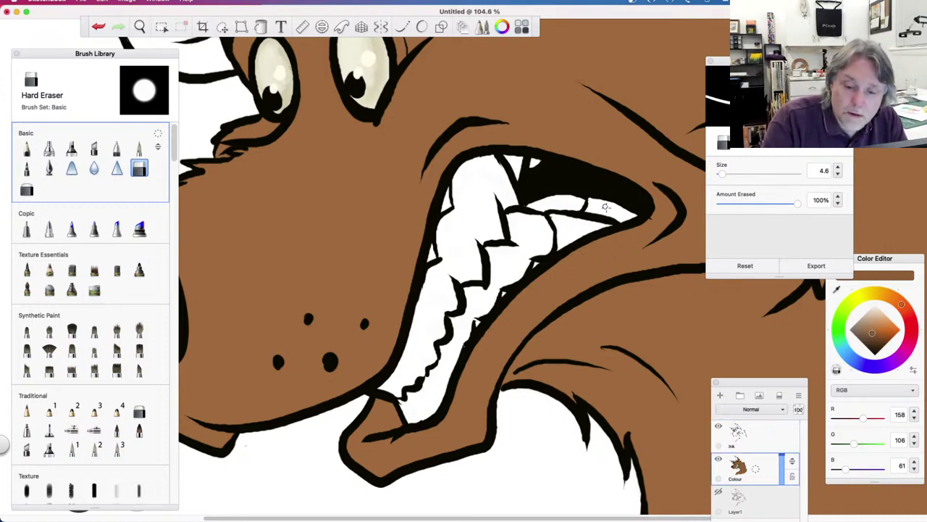
pyautogui.moveTo(652, 221); pyautogui.dragTo(656, 214)
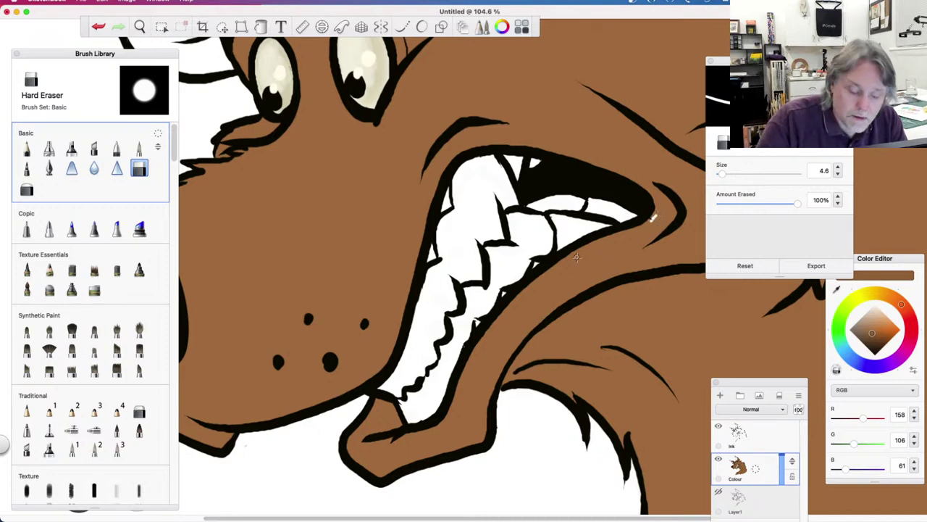
pyautogui.press('super+z')
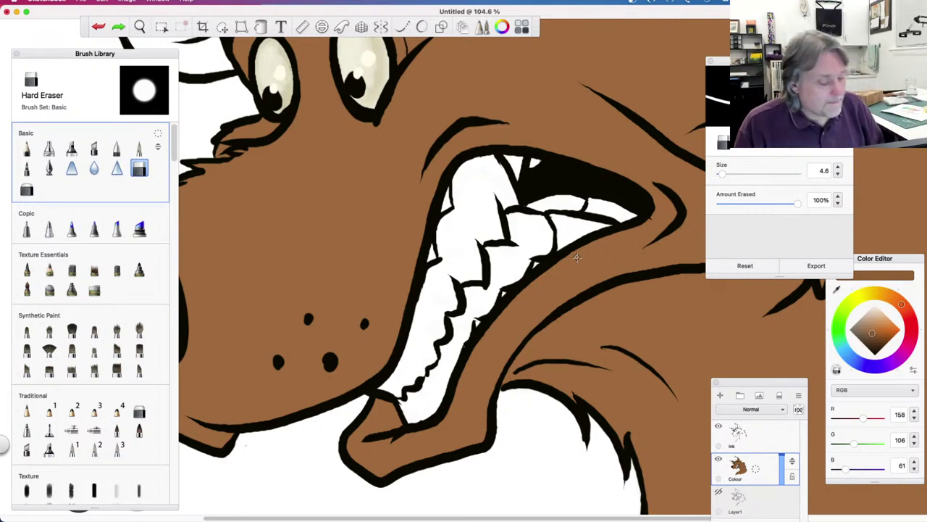
pyautogui.click(791, 444)
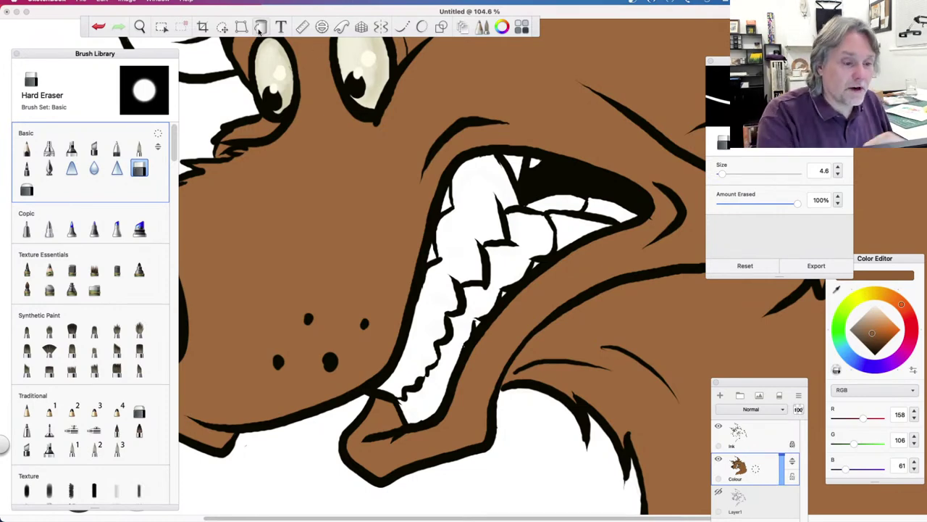
# Activate Flood Fill and mix a pale yellowish off-white, RGB 255, 254, 240
pyautogui.click(140, 27)
pyautogui.moveTo(364, 258); pyautogui.dragTo(419, 257)
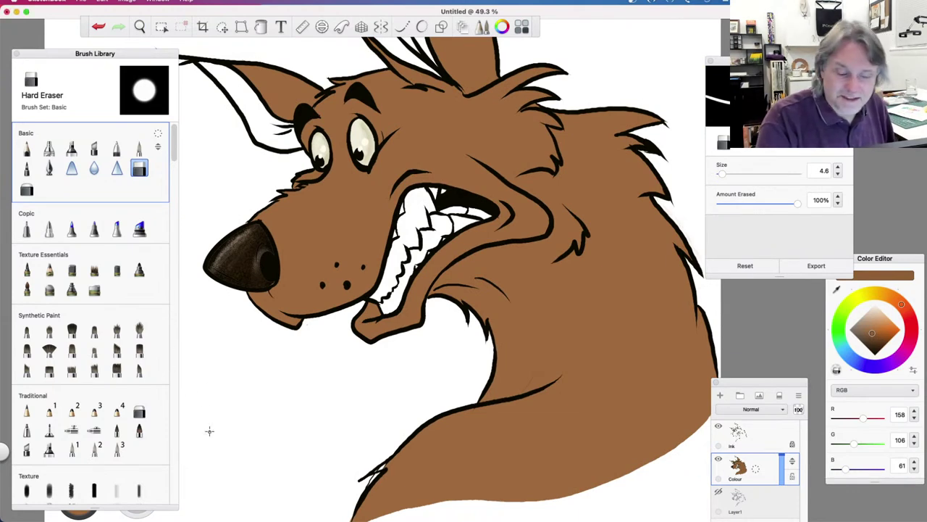
pyautogui.press('f')
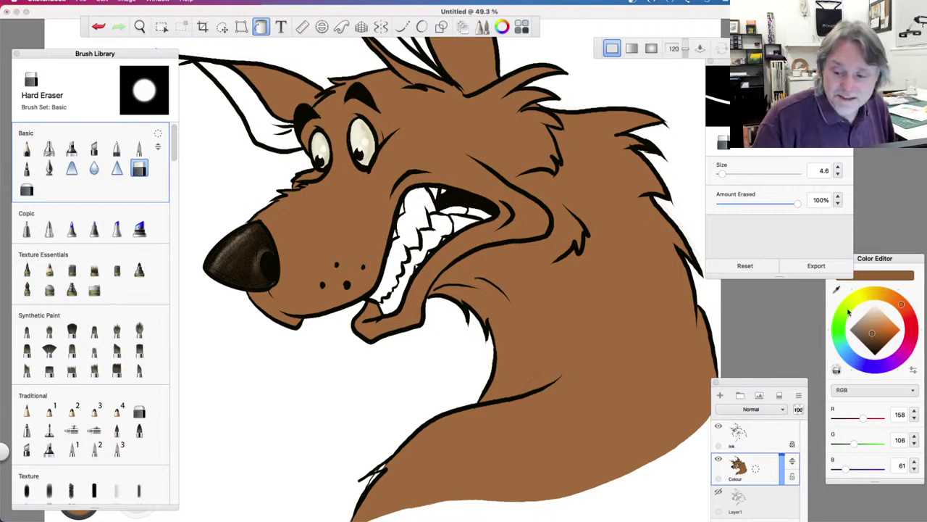
pyautogui.click(875, 314)
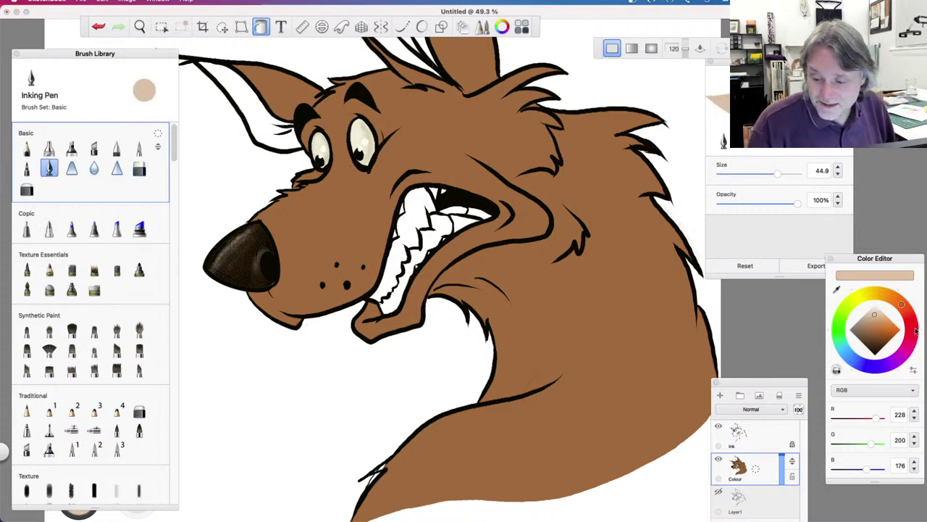
pyautogui.click(844, 353)
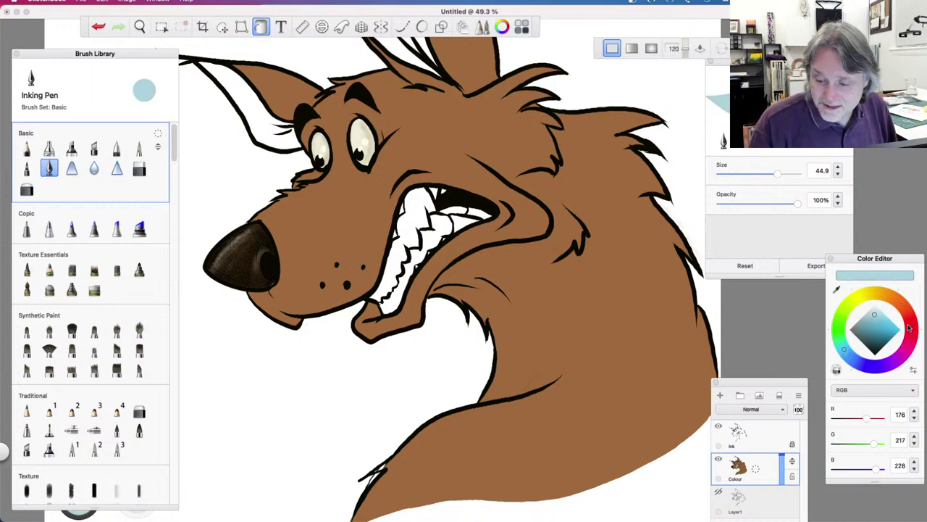
pyautogui.click(910, 326)
pyautogui.moveTo(874, 317)
pyautogui.mouseDown()
pyautogui.moveTo(874, 308)
pyautogui.moveTo(909, 340)
pyautogui.moveTo(904, 351)
pyautogui.mouseUp()
pyautogui.moveTo(874, 311); pyautogui.dragTo(877, 307)
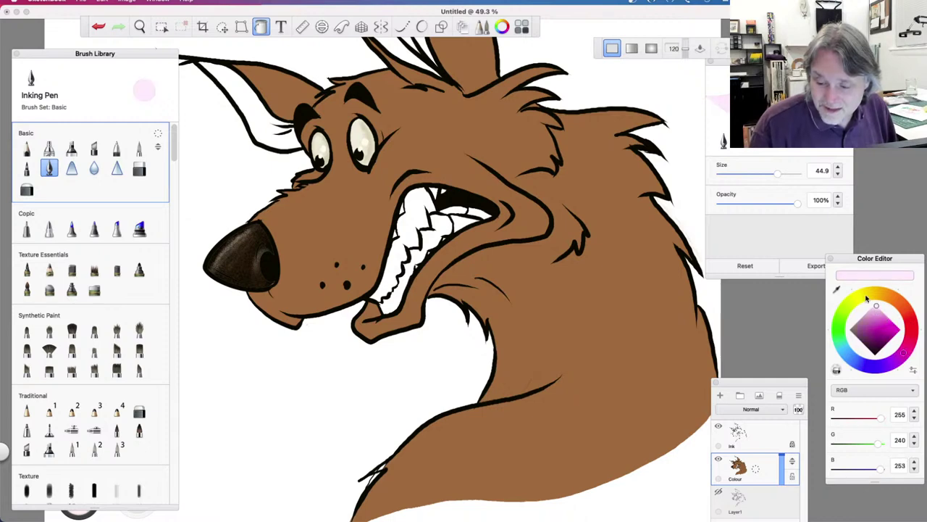
pyautogui.click(867, 297)
pyautogui.moveTo(876, 307); pyautogui.dragTo(876, 305)
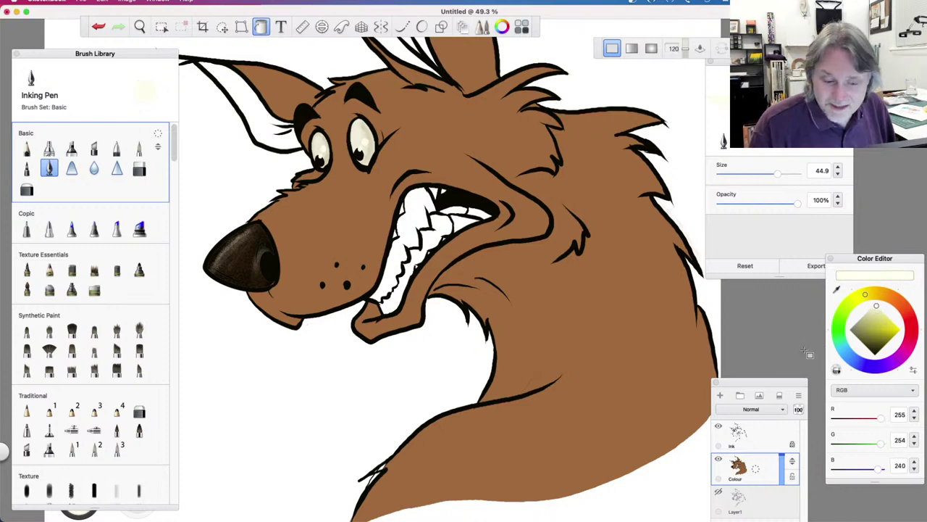
# Flood-fill the teeth with the off-white and undo the accidental fill of the nose
pyautogui.moveTo(446, 230)
pyautogui.mouseDown()
pyautogui.moveTo(444, 239)
pyautogui.moveTo(426, 217)
pyautogui.moveTo(433, 238)
pyautogui.mouseUp()
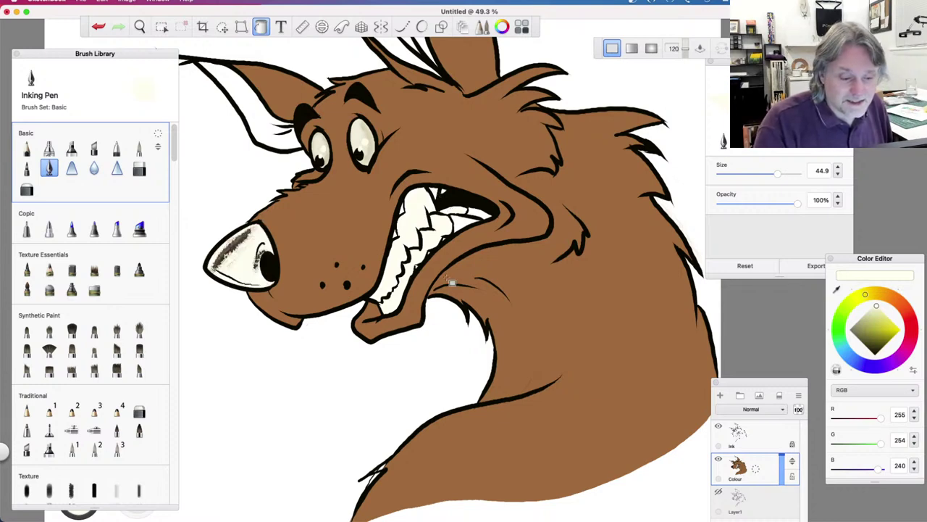
pyautogui.press('super+z')
pyautogui.click(439, 192)
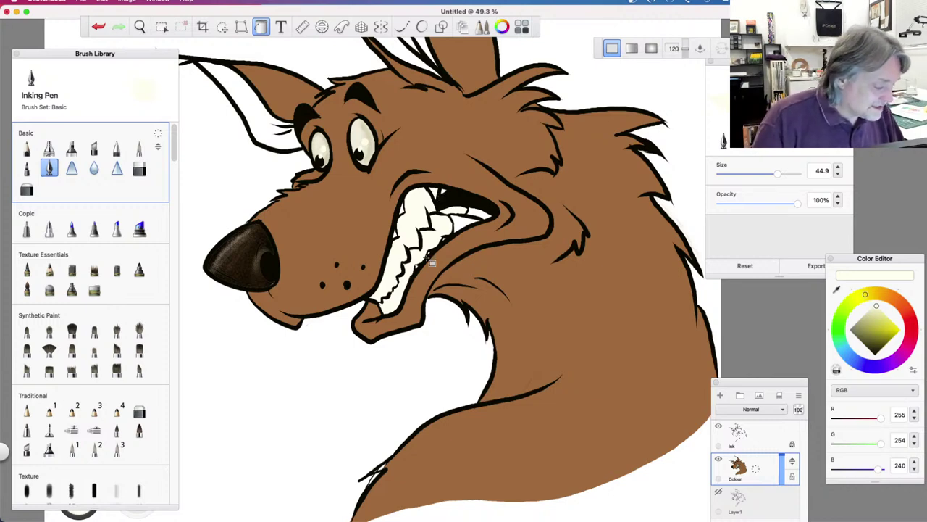
# Mix a muted pinkish red, RGB 220, 107, 101, for the wolf's gums and tongue
pyautogui.moveTo(878, 309); pyautogui.dragTo(879, 308)
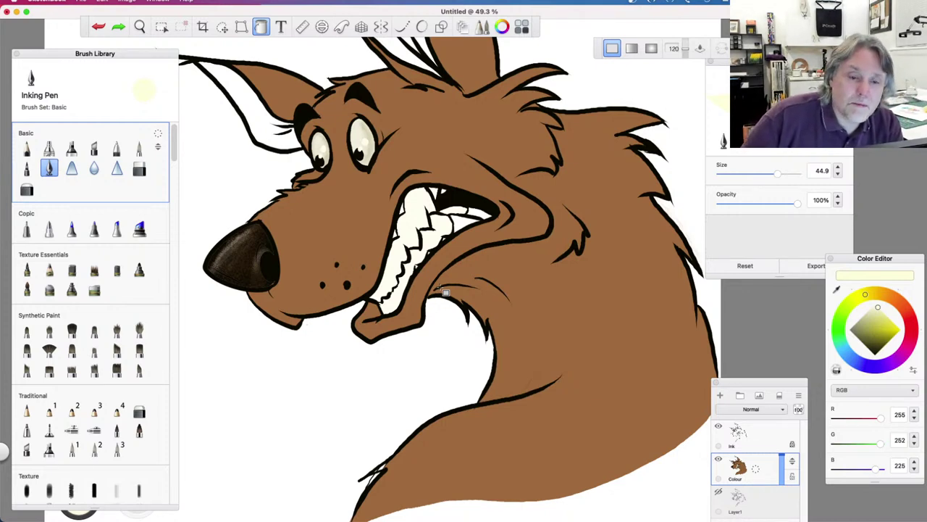
pyautogui.scroll(3, 610, 325)
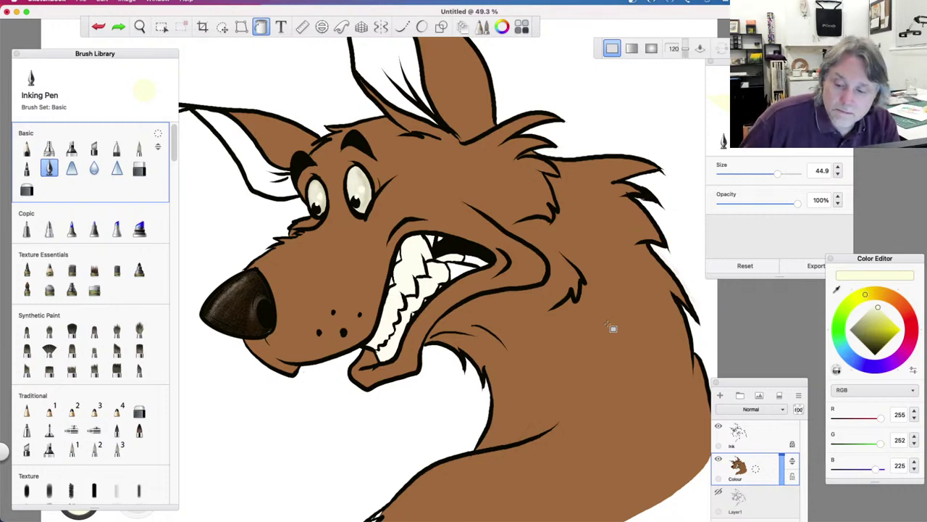
pyautogui.click(911, 327)
pyautogui.moveTo(894, 328)
pyautogui.mouseDown()
pyautogui.moveTo(876, 313)
pyautogui.moveTo(892, 317)
pyautogui.moveTo(881, 325)
pyautogui.mouseUp()
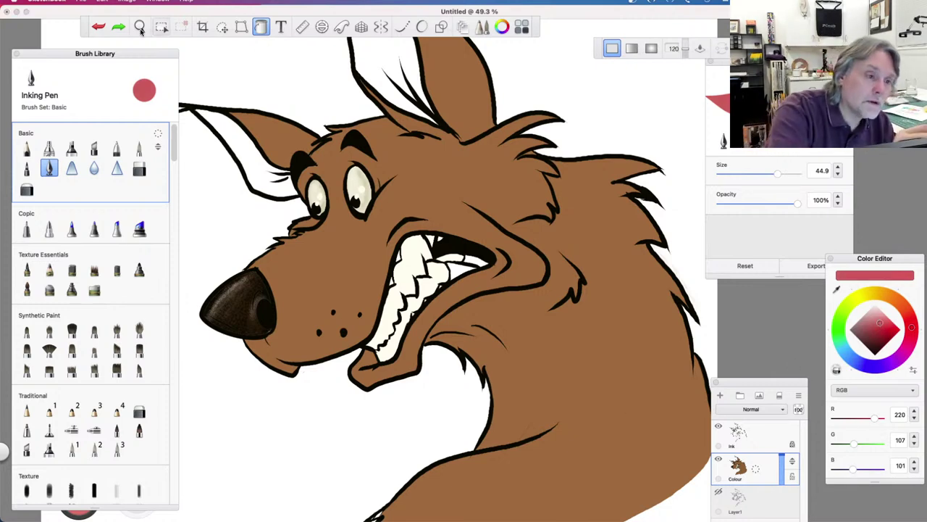
# Flood-fill the two small gum gaps beside the upper teeth, behind the nose side of the mouth, with the pinkish red
pyautogui.click(139, 27)
pyautogui.moveTo(415, 250); pyautogui.dragTo(428, 217)
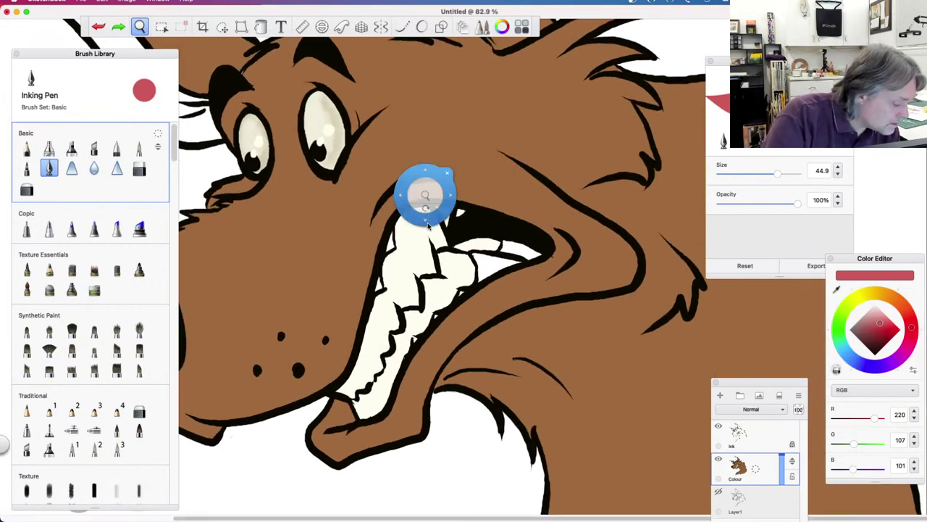
pyautogui.click(452, 238)
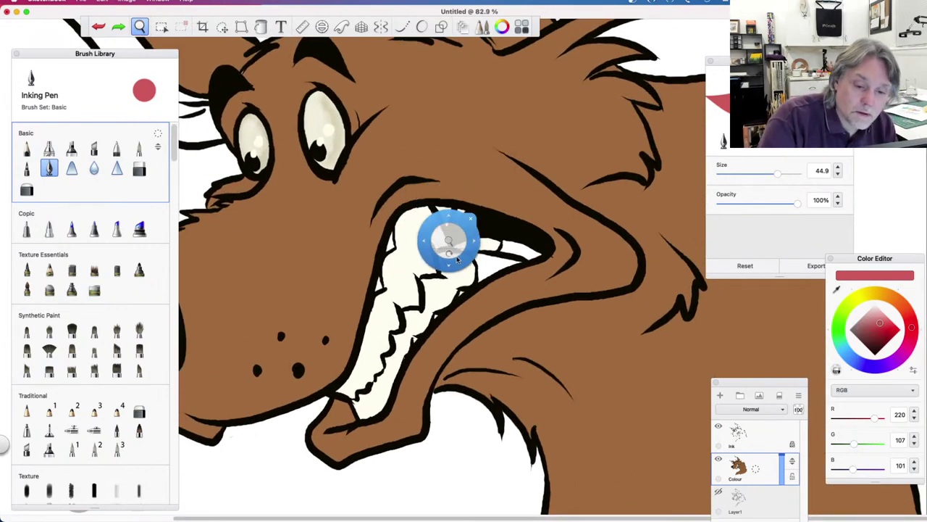
pyautogui.moveTo(457, 236); pyautogui.dragTo(454, 220)
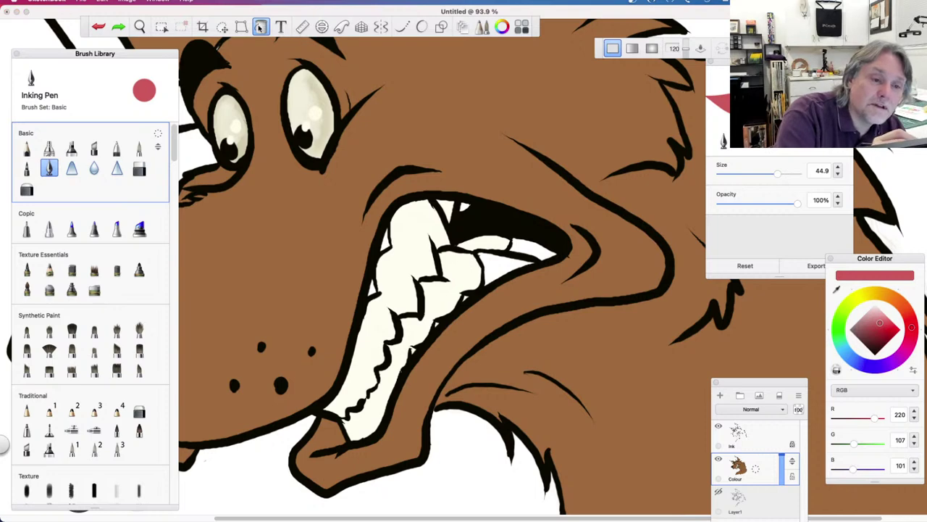
pyautogui.click(261, 27)
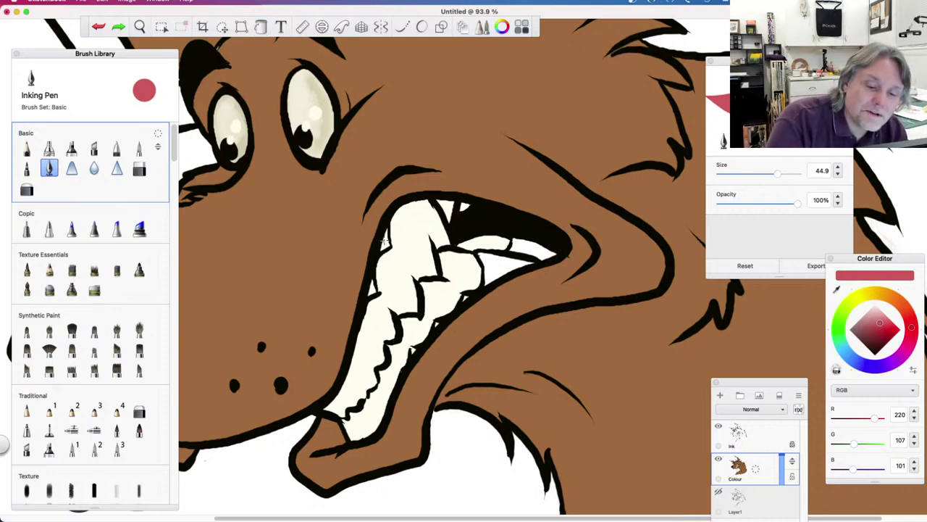
pyautogui.moveTo(385, 242); pyautogui.dragTo(387, 230)
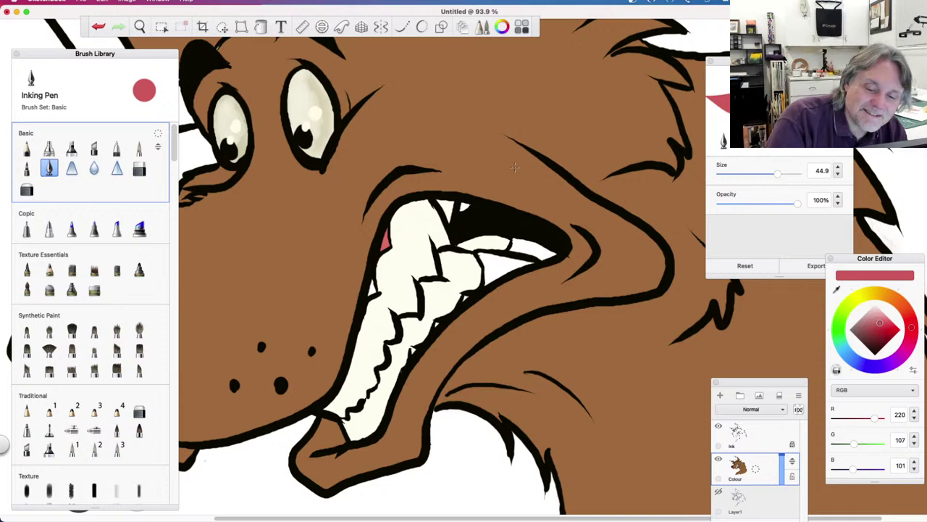
pyautogui.moveTo(371, 284); pyautogui.dragTo(372, 293)
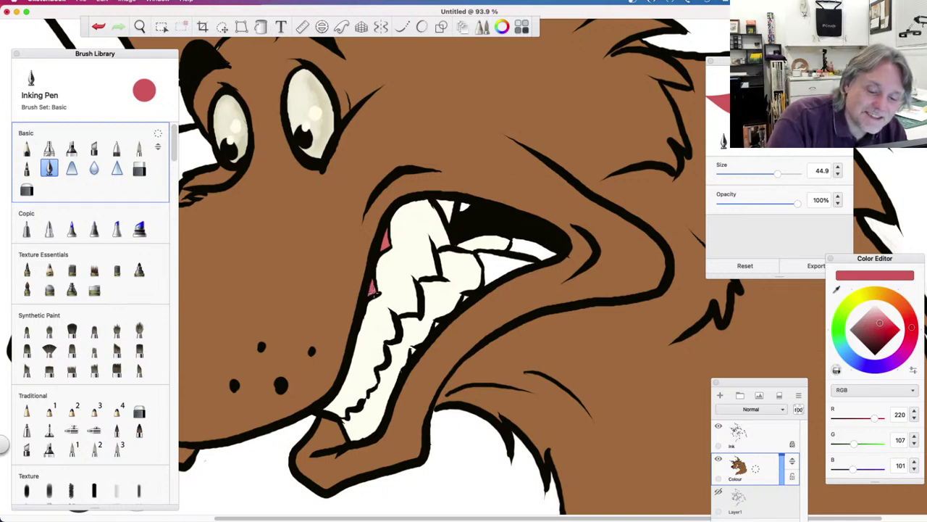
# Flood-fill the small gum gaps along the lower teeth and the two open areas near the mouth corner with the pinkish red
pyautogui.moveTo(466, 299); pyautogui.dragTo(462, 296)
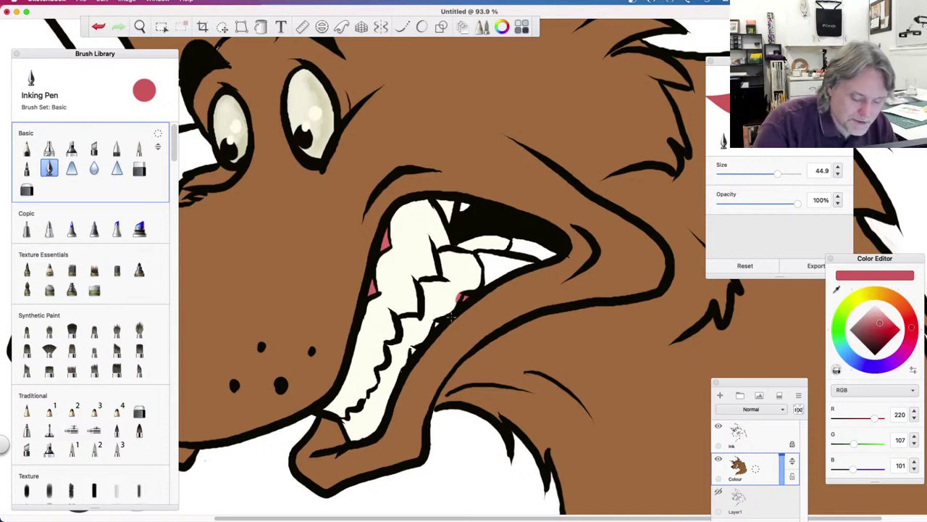
pyautogui.press('super+z')
pyautogui.press('super+shift+z')
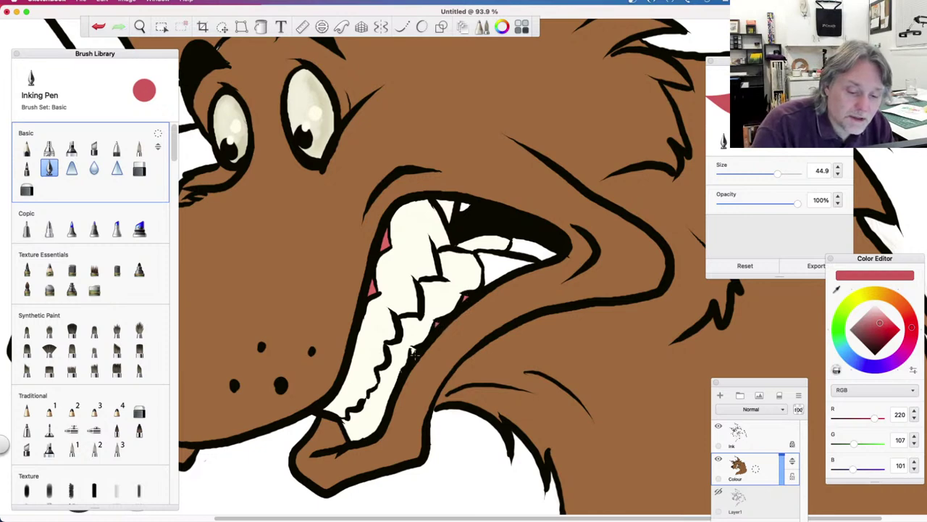
pyautogui.click(413, 351)
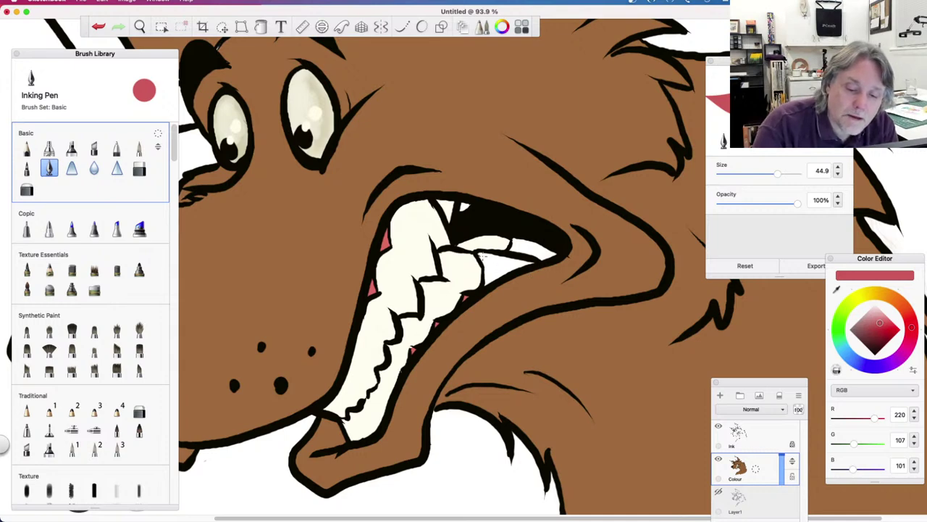
pyautogui.moveTo(480, 255)
pyautogui.mouseDown()
pyautogui.moveTo(489, 284)
pyautogui.moveTo(488, 252)
pyautogui.moveTo(531, 264)
pyautogui.moveTo(494, 267)
pyautogui.moveTo(514, 265)
pyautogui.moveTo(496, 280)
pyautogui.moveTo(500, 267)
pyautogui.moveTo(480, 252)
pyautogui.moveTo(553, 255)
pyautogui.moveTo(511, 247)
pyautogui.mouseUp()
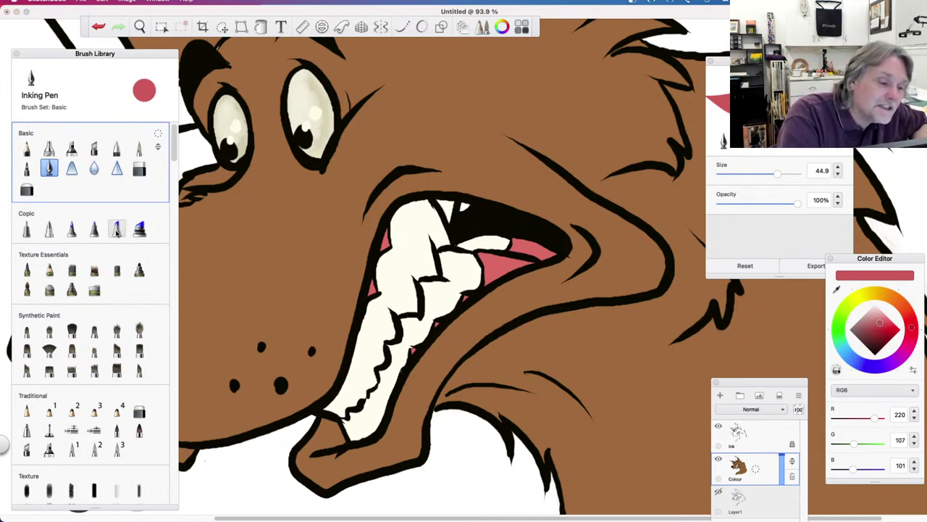
# Mix a deep red, RGB 189, 38, 30, try shading the mouth corner with the Airbrush at size 164.8, and undo the strokes
pyautogui.click(49, 148)
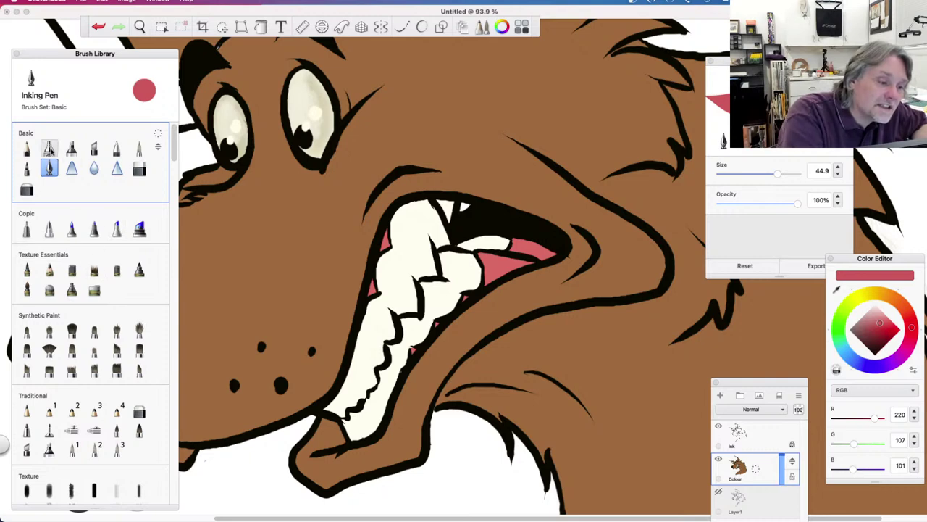
pyautogui.moveTo(882, 325); pyautogui.dragTo(883, 327)
pyautogui.moveTo(510, 268); pyautogui.dragTo(533, 274)
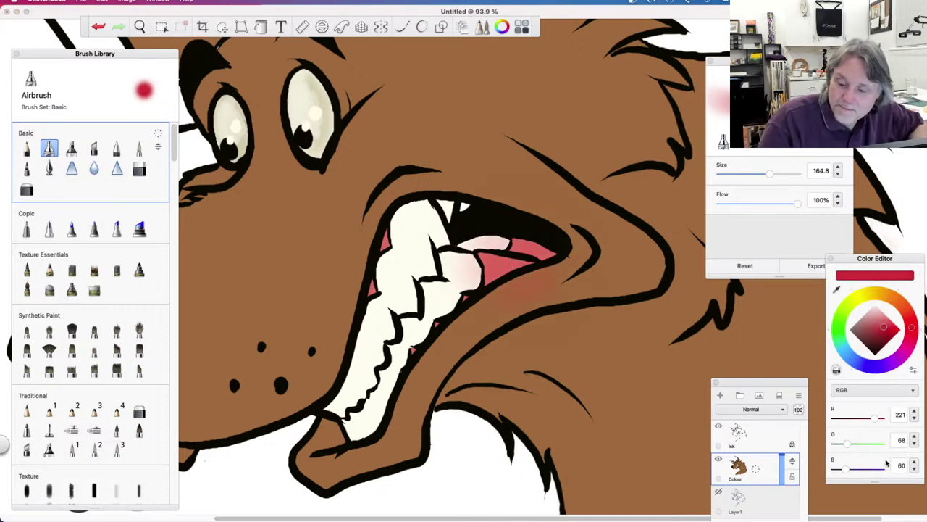
pyautogui.moveTo(886, 327); pyautogui.dragTo(884, 332)
pyautogui.moveTo(518, 261)
pyautogui.mouseDown()
pyautogui.moveTo(468, 269)
pyautogui.moveTo(464, 294)
pyautogui.mouseUp()
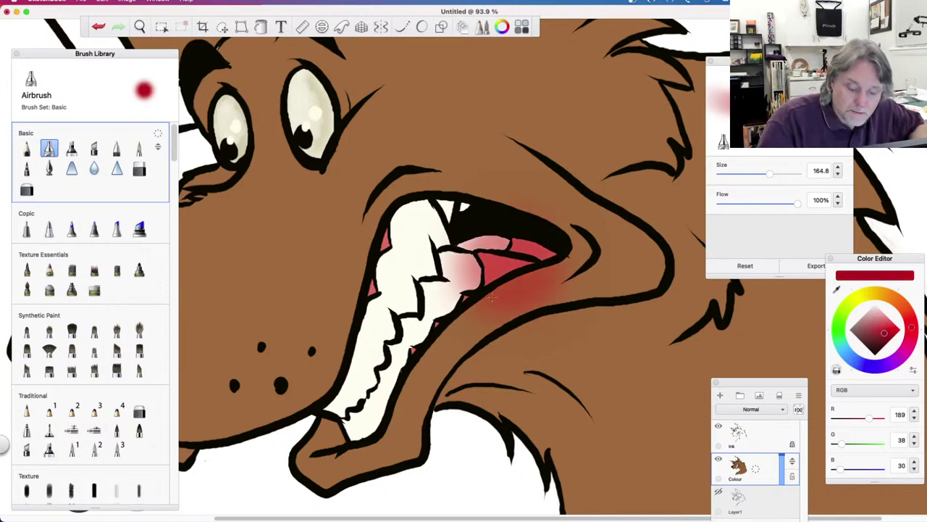
pyautogui.press('super+s')
pyautogui.click(590, 288)
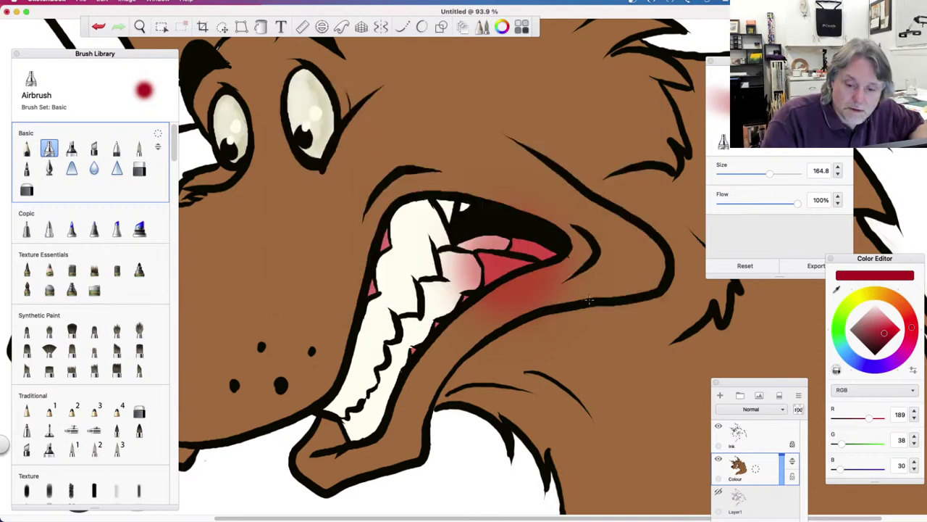
pyautogui.press('super+z')
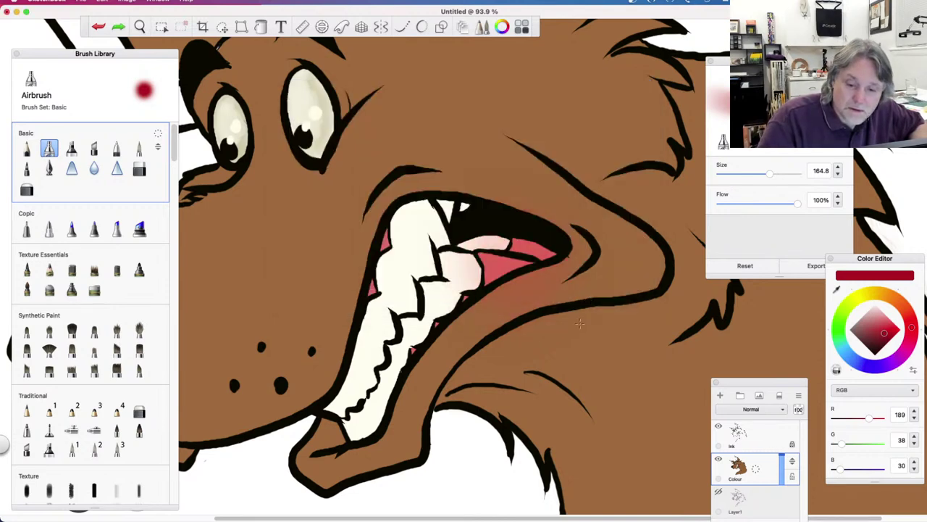
pyautogui.press('super+z')
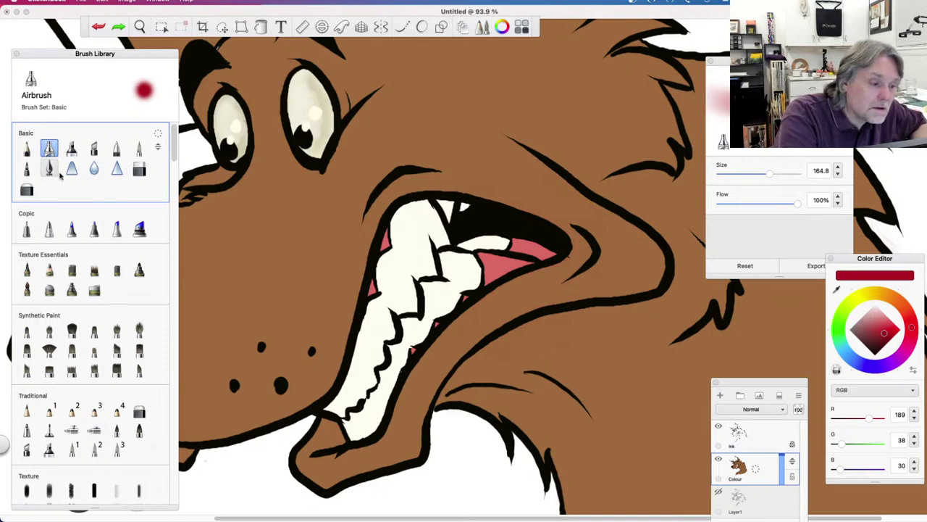
# Reduce the Airbrush size to 80.9, test it on the brown fur below the mouth, and undo the test stroke
pyautogui.moveTo(769, 174); pyautogui.dragTo(742, 176)
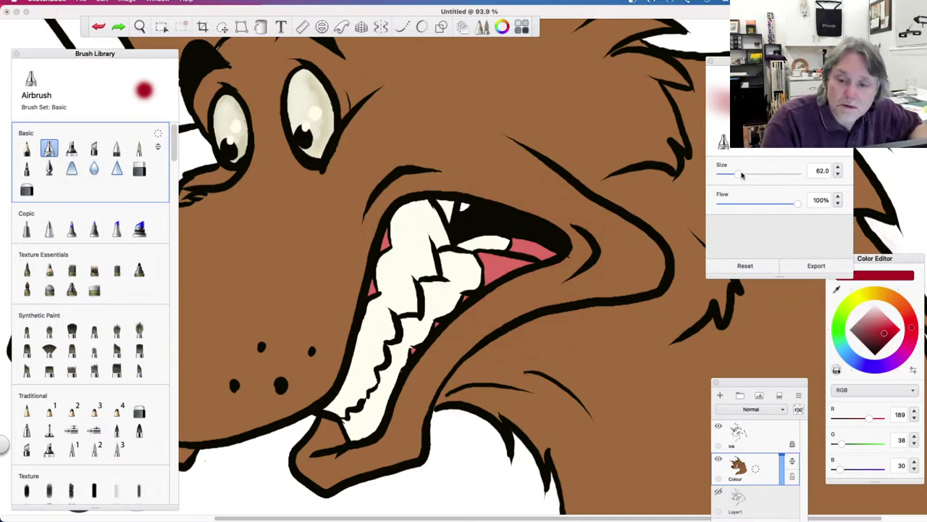
pyautogui.click(597, 357)
pyautogui.moveTo(597, 357); pyautogui.dragTo(583, 384)
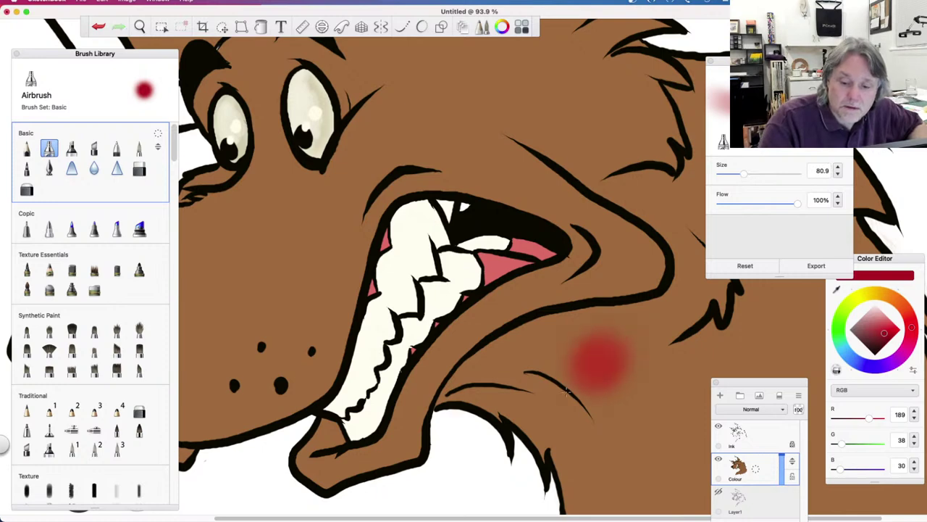
pyautogui.press('super+z')
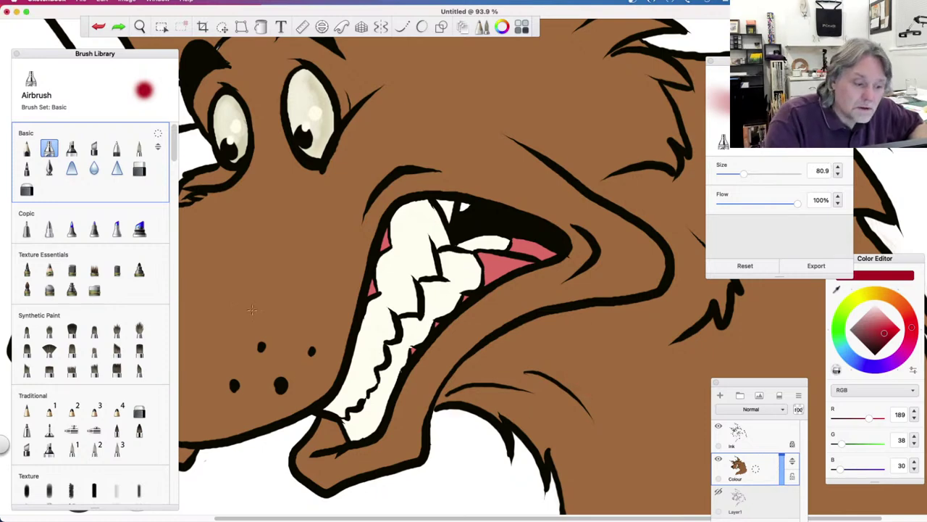
pyautogui.click(138, 330)
pyautogui.moveTo(585, 339); pyautogui.dragTo(569, 377)
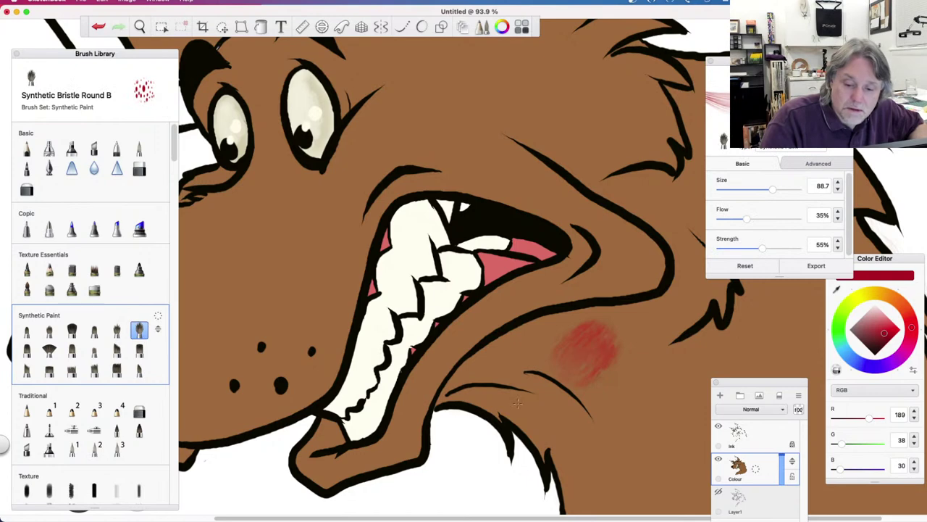
pyautogui.press('super+z')
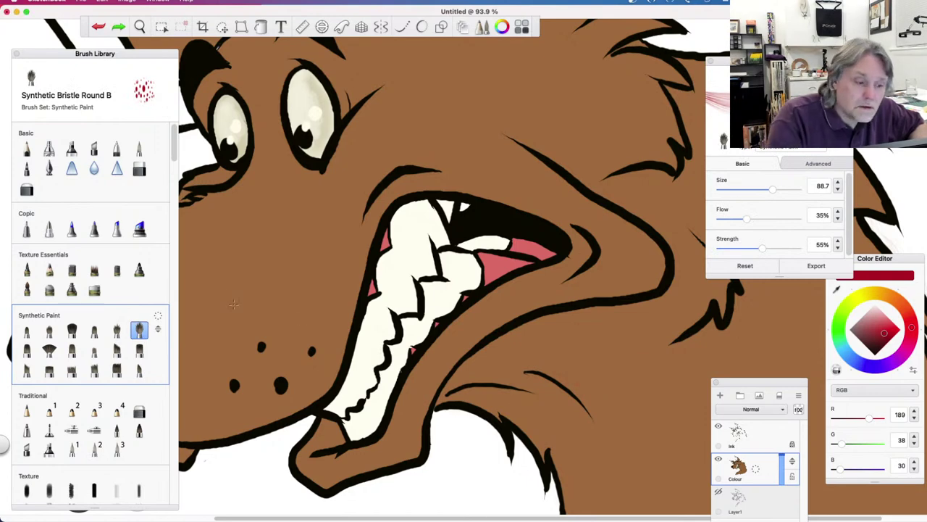
pyautogui.click(48, 148)
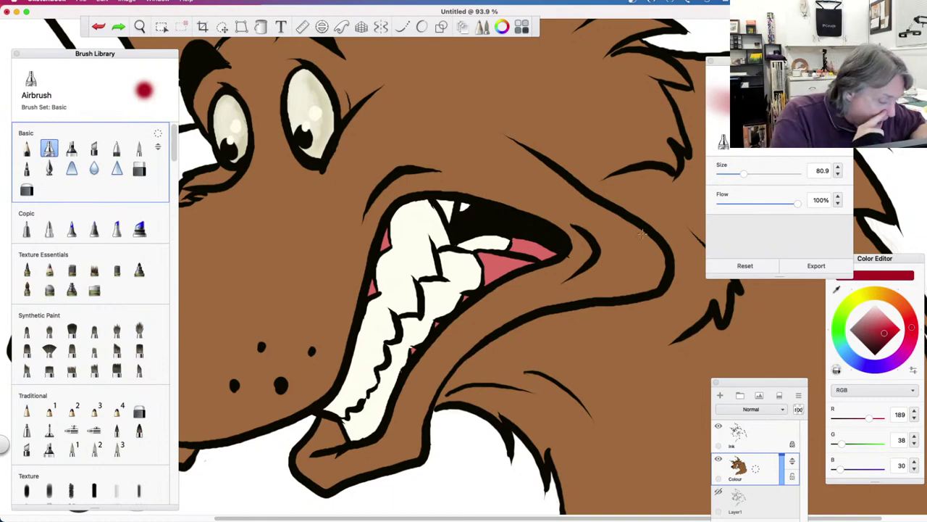
# Airbrush darker red shading within a Magic Wand selection of the mouth-corner areas, set the colour to RGB 131, 27, 22, and deselect
pyautogui.click(222, 27)
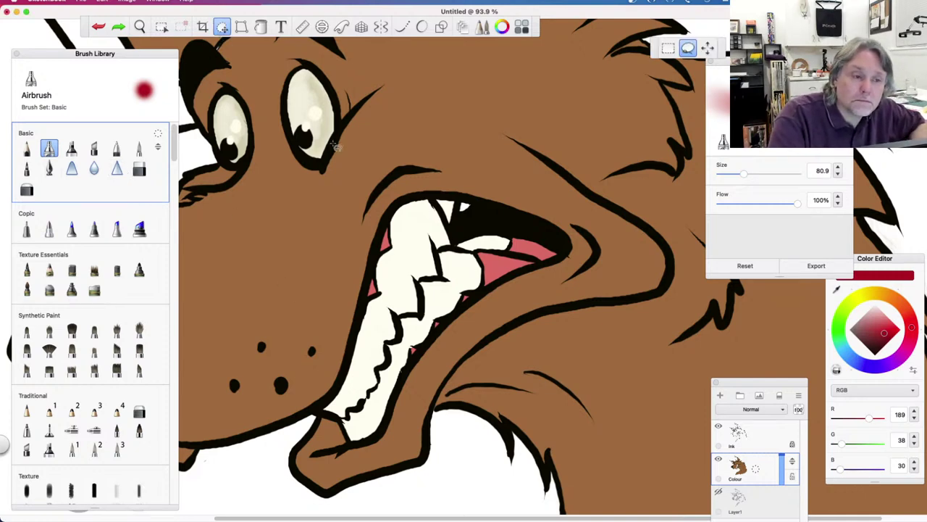
pyautogui.click(163, 28)
pyautogui.click(508, 271)
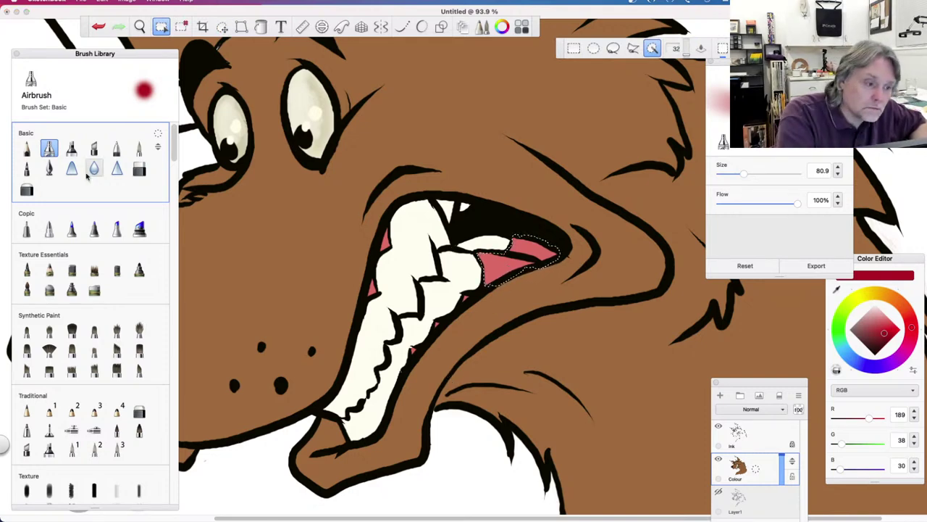
pyautogui.click(54, 152)
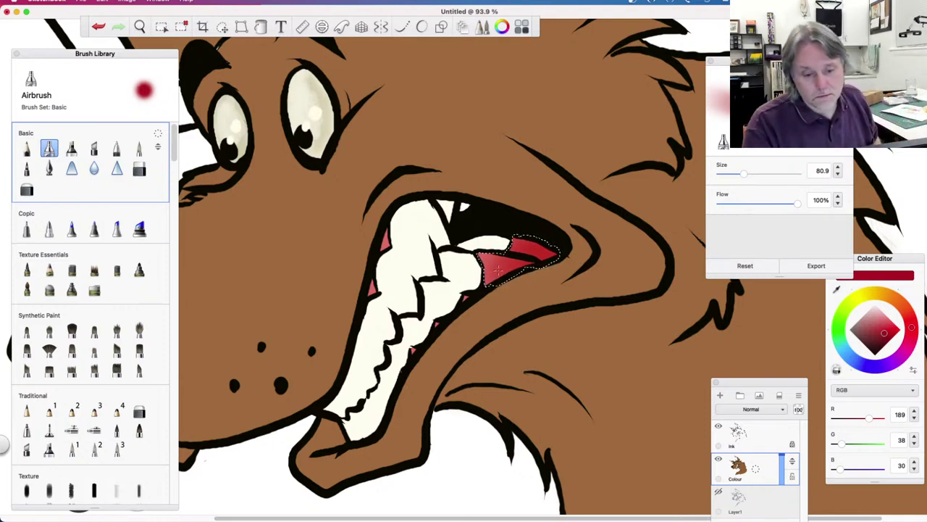
pyautogui.moveTo(877, 332); pyautogui.dragTo(881, 339)
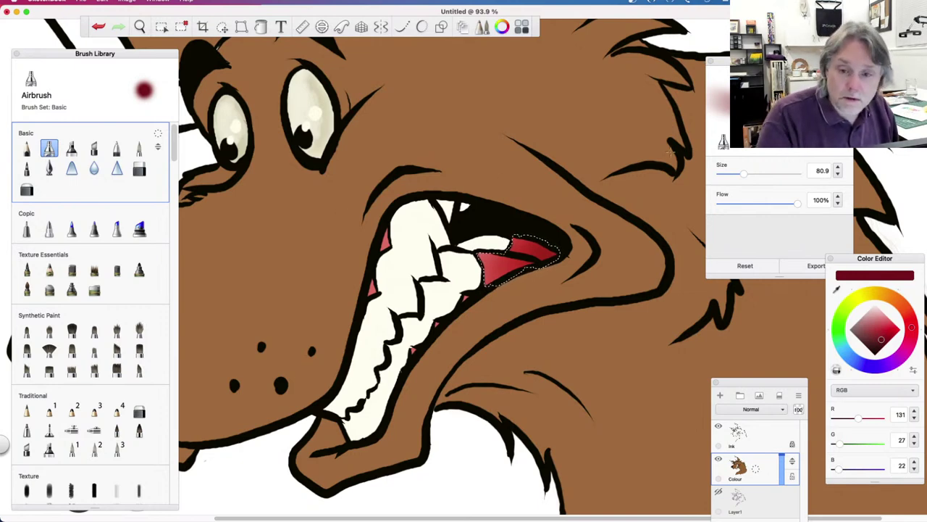
pyautogui.click(181, 27)
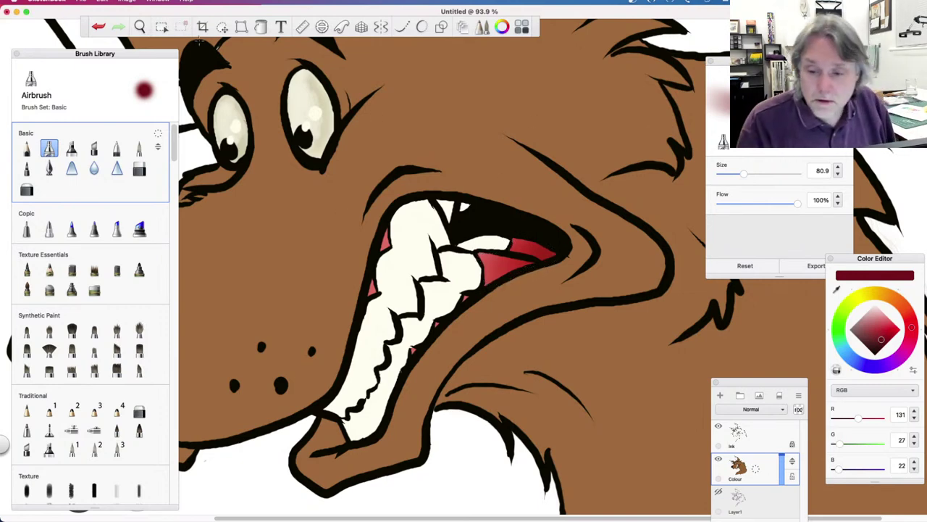
# Darken the small gum gaps along the teeth using the Copic Fine Nib at size 5.9, undoing the oversized and test strokes
pyautogui.moveTo(781, 58); pyautogui.dragTo(797, 47)
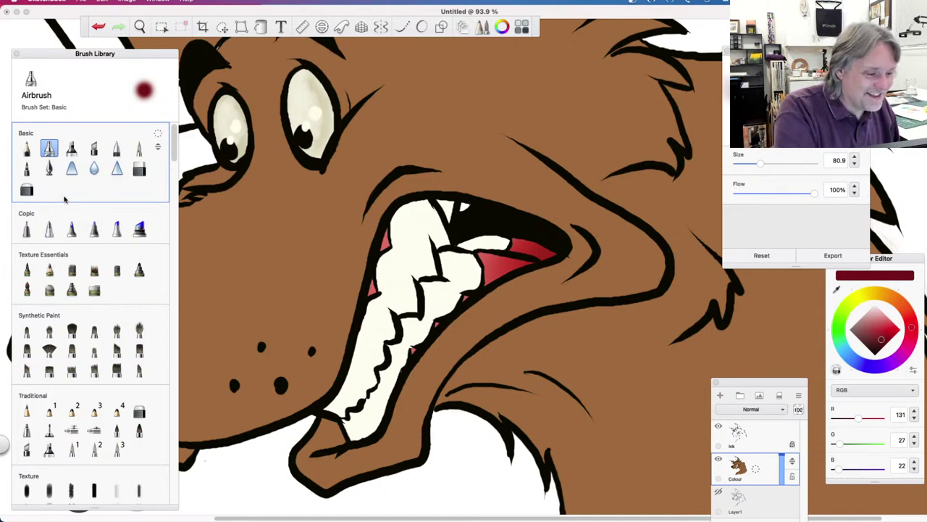
pyautogui.click(94, 229)
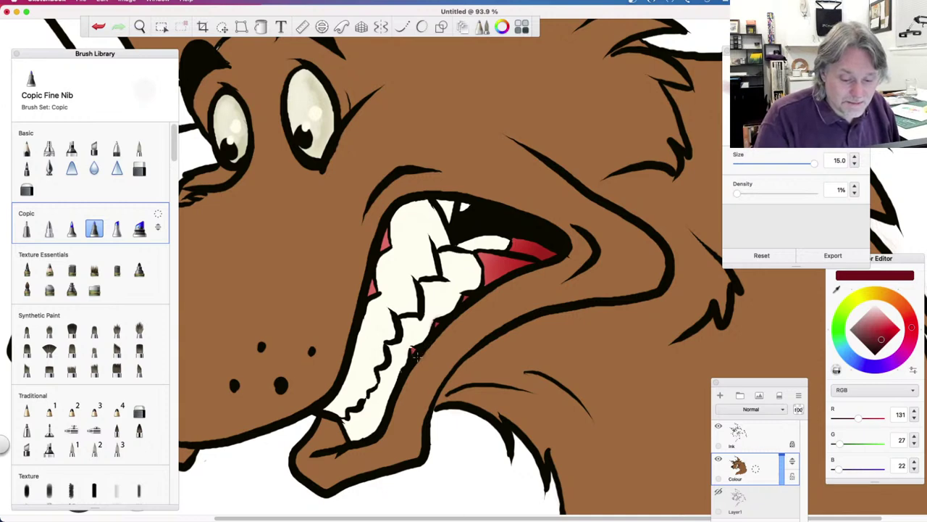
pyautogui.press('super+z')
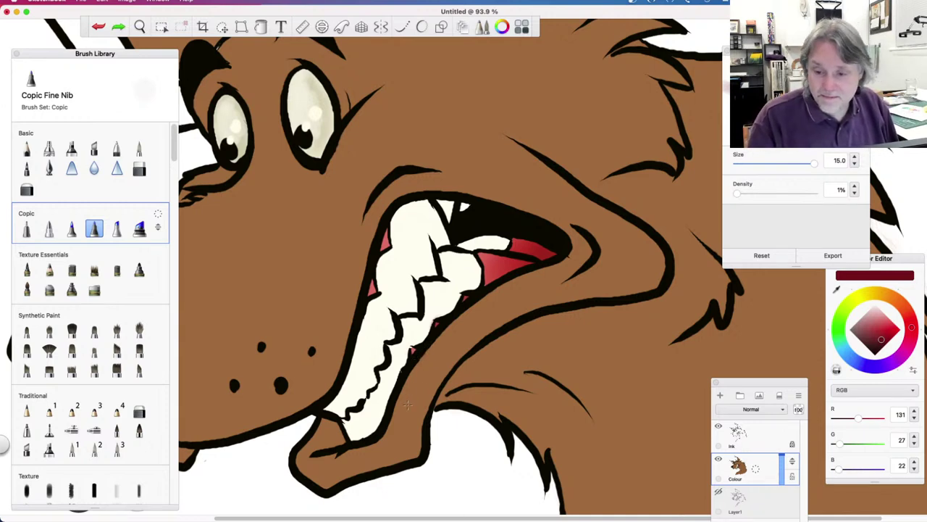
pyautogui.moveTo(787, 164); pyautogui.dragTo(763, 164)
pyautogui.moveTo(526, 345); pyautogui.dragTo(556, 368)
pyautogui.press('super+z')
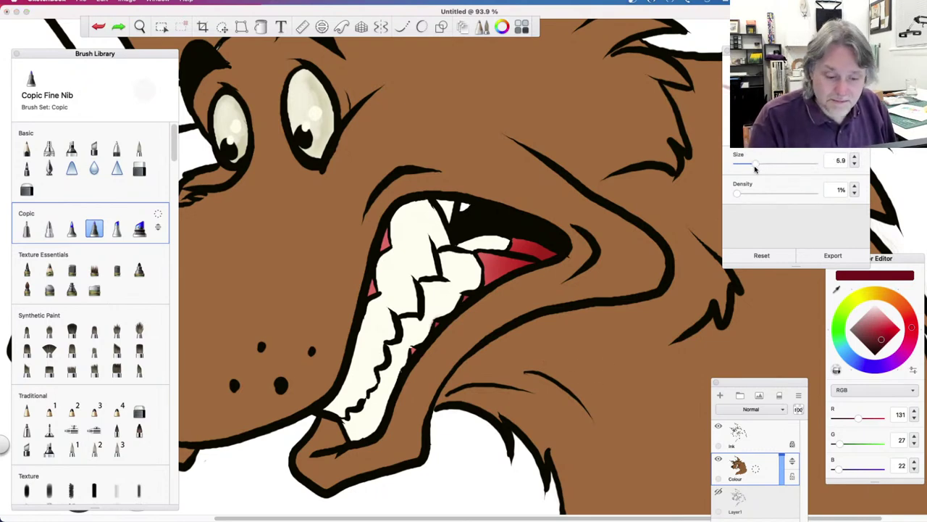
pyautogui.moveTo(411, 353); pyautogui.dragTo(438, 323)
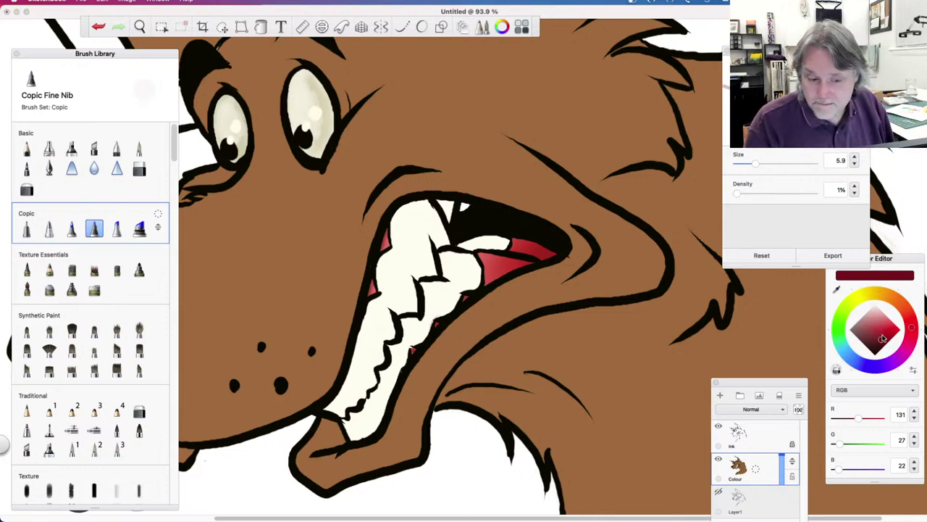
# Set the colour to light grey, RGB 194, 194, 194, and select the teeth and red gum areas with the Magic Wand
pyautogui.moveTo(884, 338)
pyautogui.mouseDown()
pyautogui.moveTo(872, 313)
pyautogui.moveTo(858, 316)
pyautogui.mouseUp()
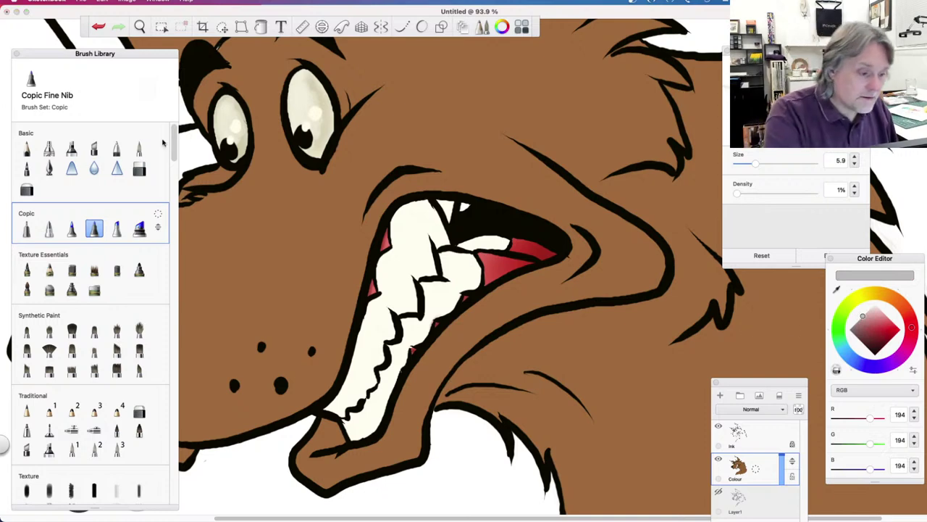
pyautogui.moveTo(175, 149); pyautogui.dragTo(175, 225)
pyautogui.scroll(5, 162, 263)
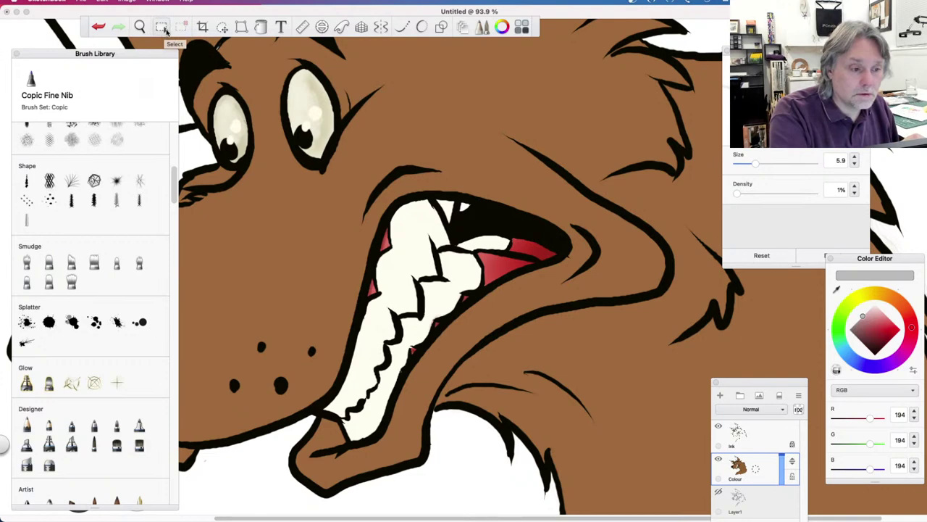
pyautogui.click(165, 29)
pyautogui.click(404, 282)
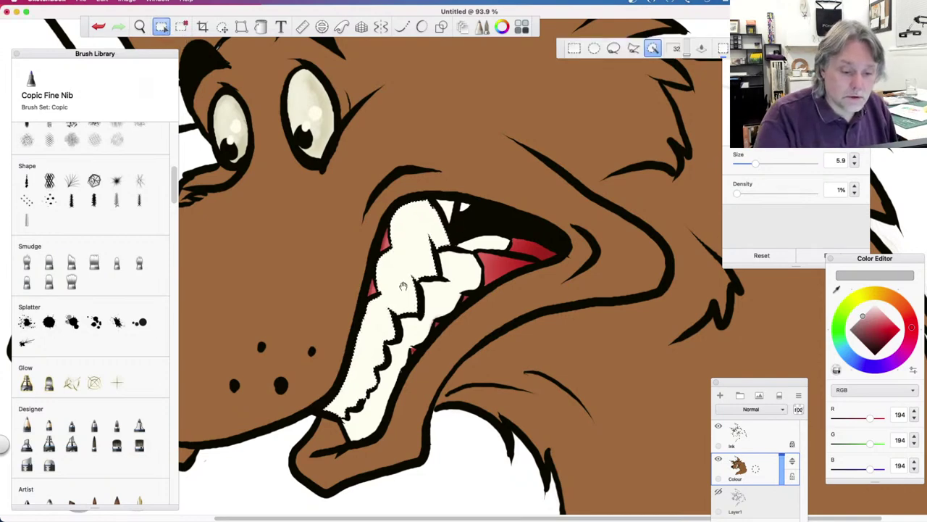
pyautogui.click(371, 288)
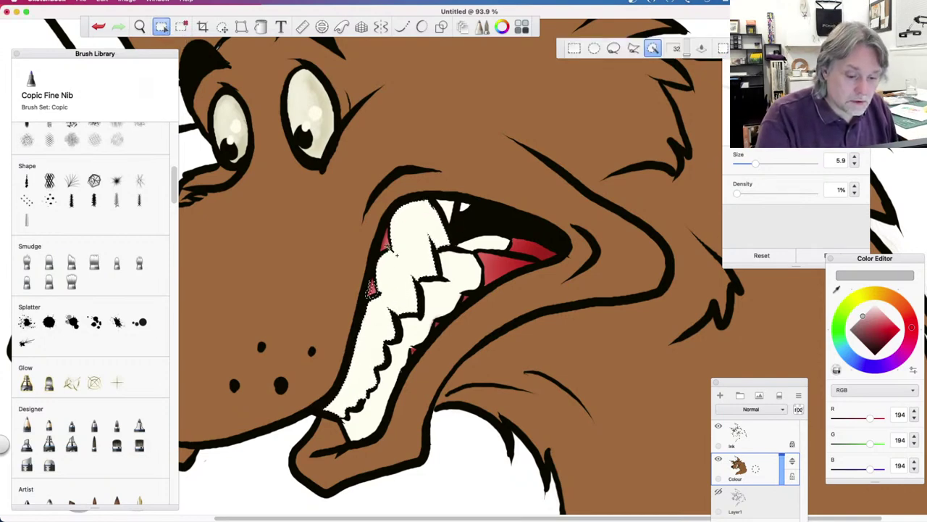
pyautogui.click(386, 243)
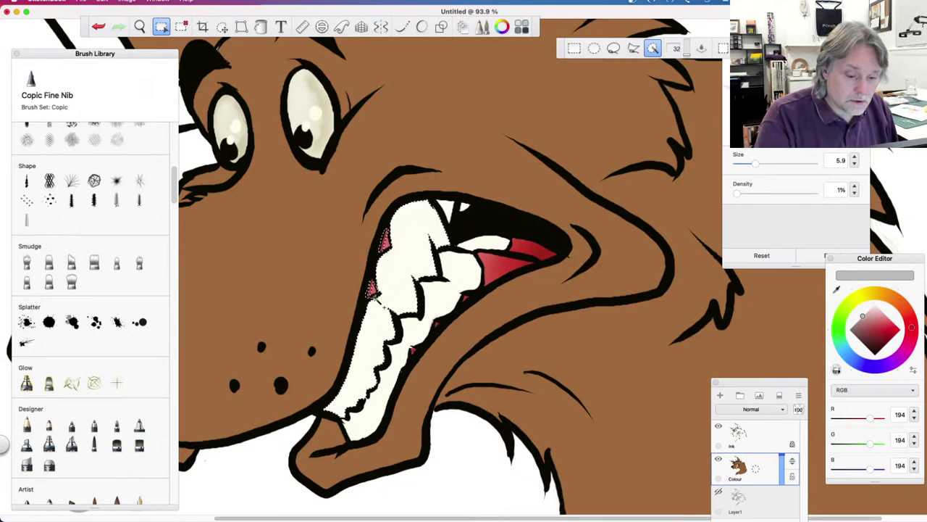
pyautogui.click(465, 300)
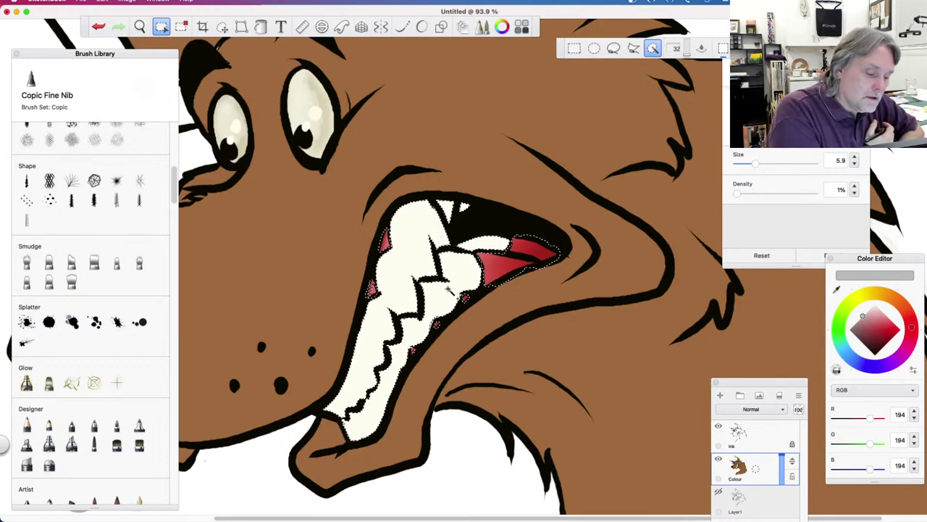
# Shade the upper teeth grey along the lip with the Hardline Airbrush at size 84.8, undoing the Airbrush Tapered and Hardline test strokes
pyautogui.click(49, 444)
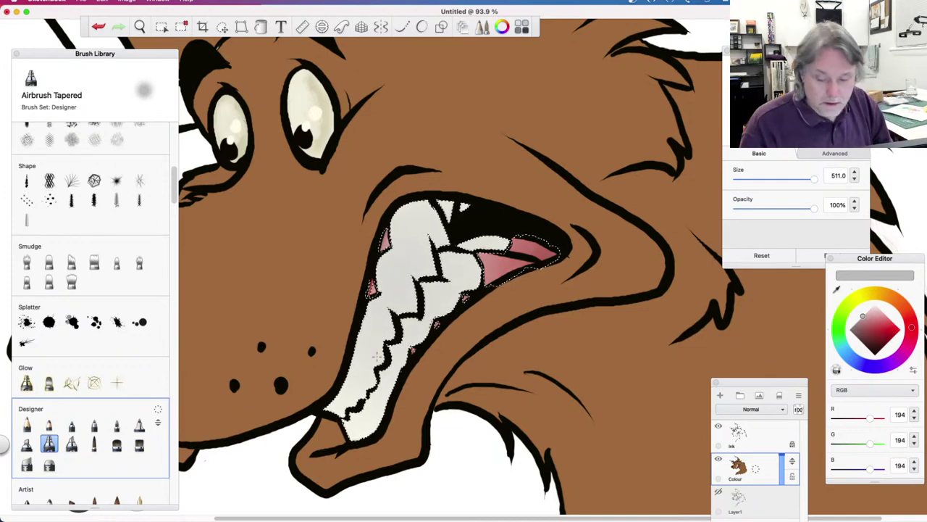
pyautogui.press('super+z')
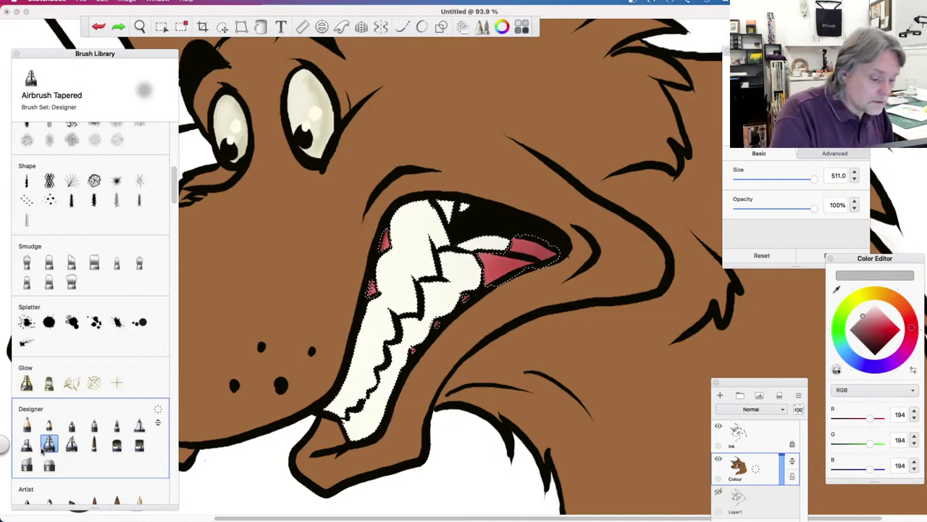
pyautogui.click(71, 445)
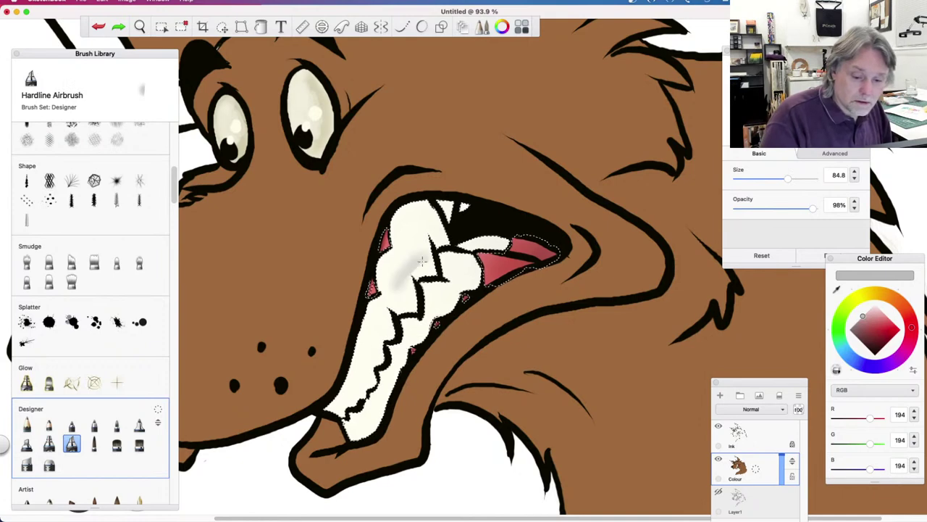
pyautogui.moveTo(397, 310); pyautogui.dragTo(390, 366)
pyautogui.press('super+z')
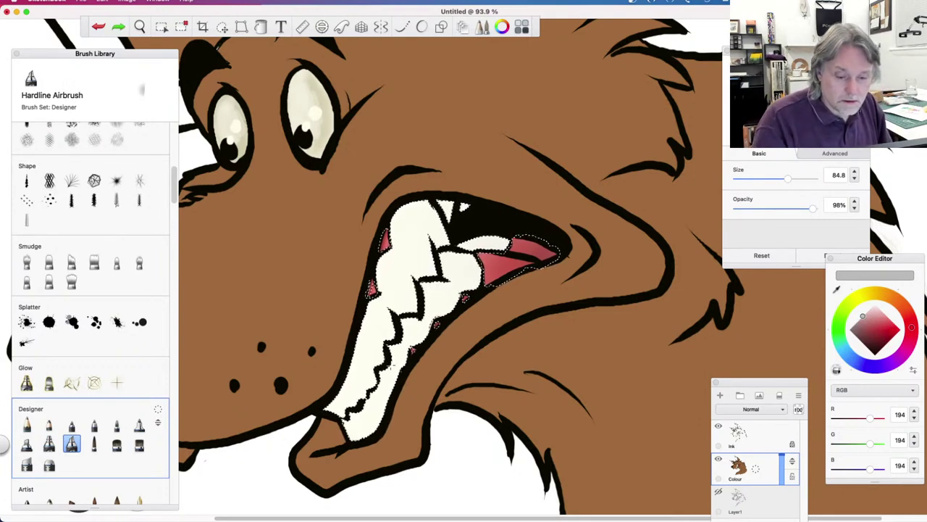
pyautogui.moveTo(397, 215); pyautogui.dragTo(436, 285)
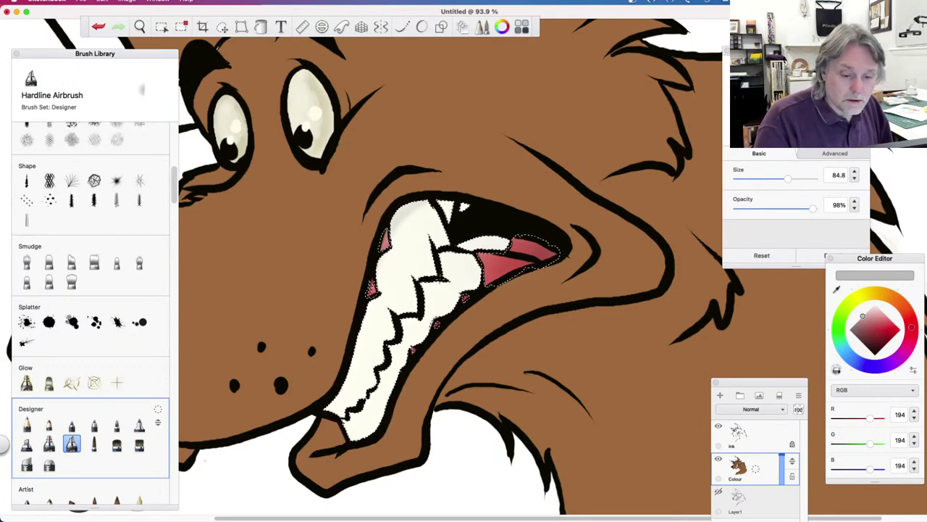
pyautogui.press('super+z')
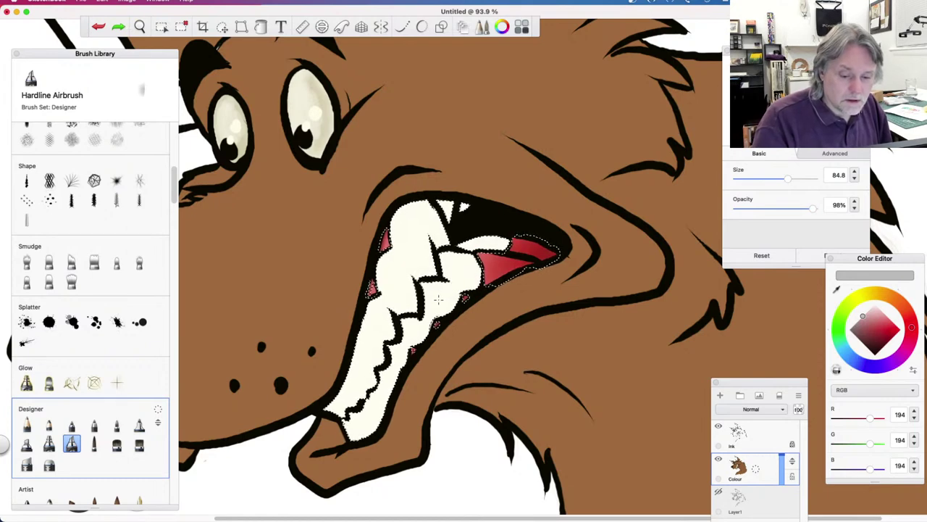
pyautogui.moveTo(536, 250); pyautogui.dragTo(402, 350)
pyautogui.press('super+z')
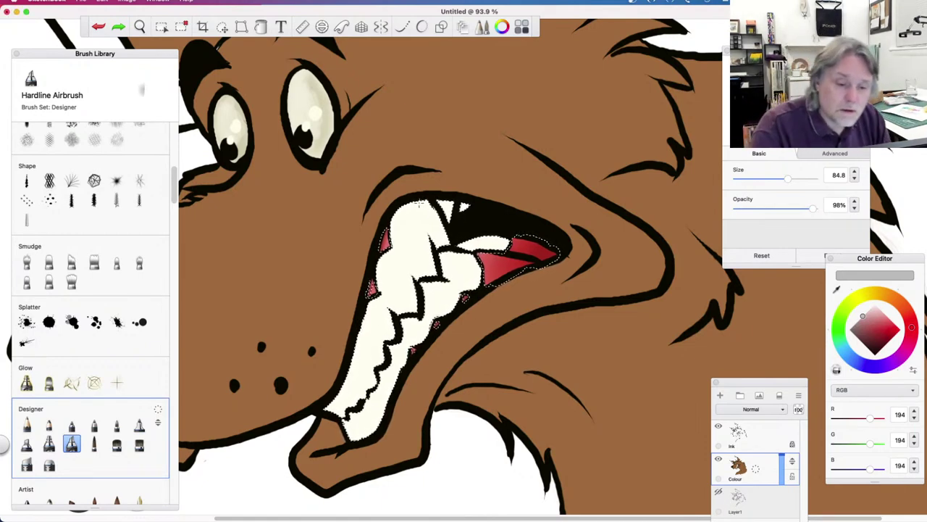
pyautogui.click(413, 205)
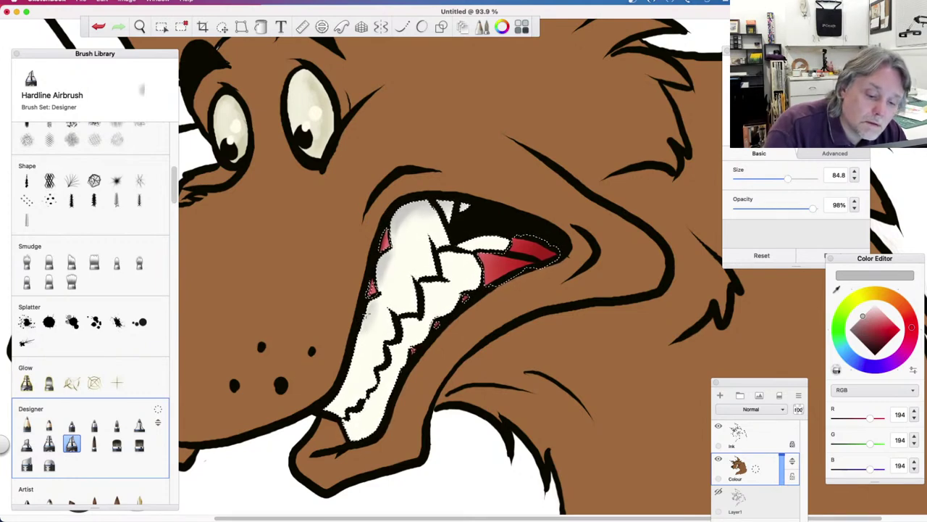
pyautogui.moveTo(368, 308); pyautogui.dragTo(353, 366)
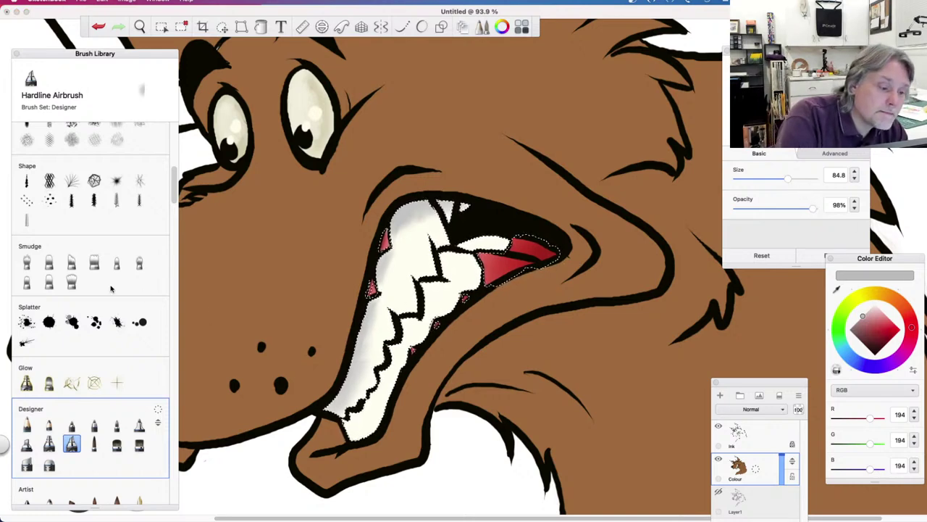
# Try the Airbrush Tapered at size 60.3, undo the changes, and return its size to 511
pyautogui.click(49, 444)
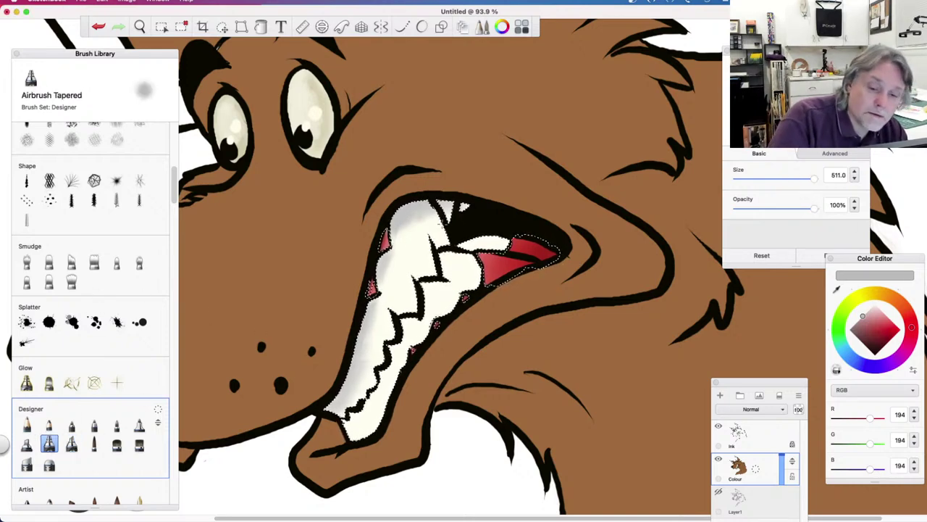
pyautogui.moveTo(814, 177); pyautogui.dragTo(779, 179)
pyautogui.press('super+z')
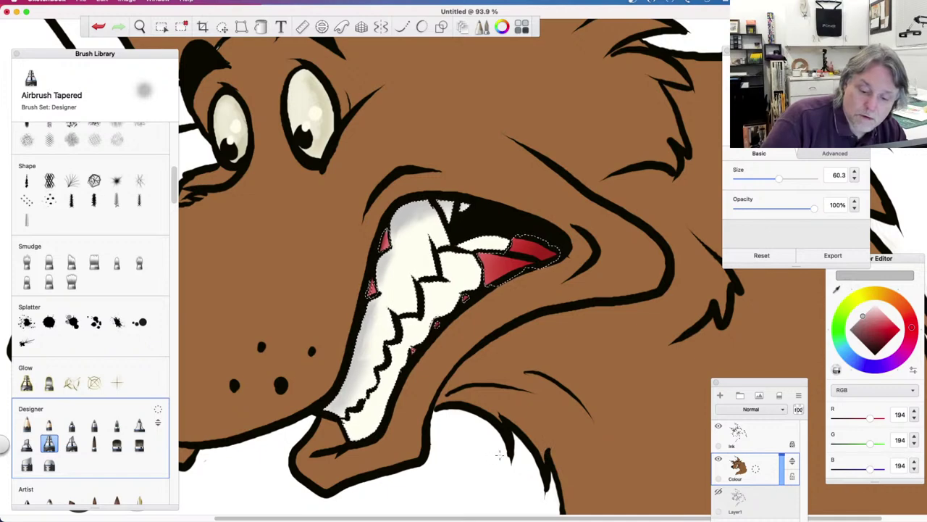
pyautogui.press('super+z')
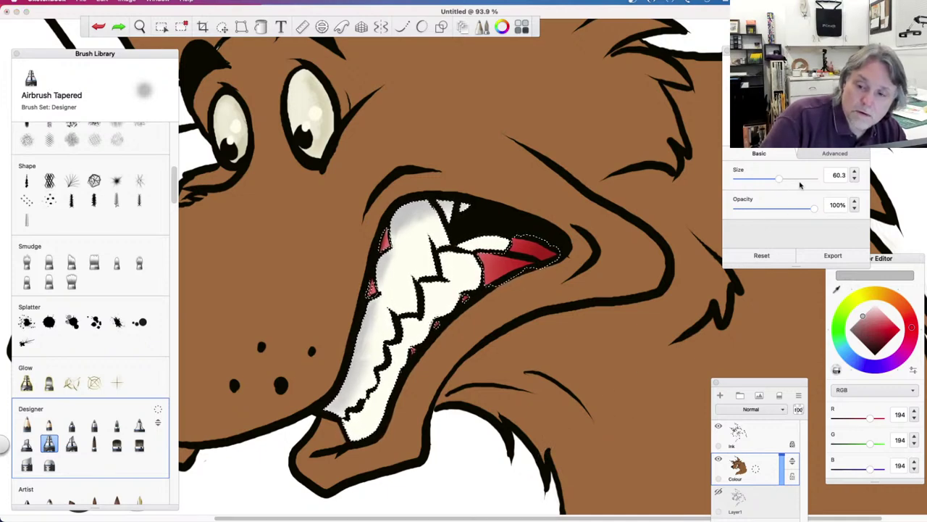
pyautogui.click(855, 180)
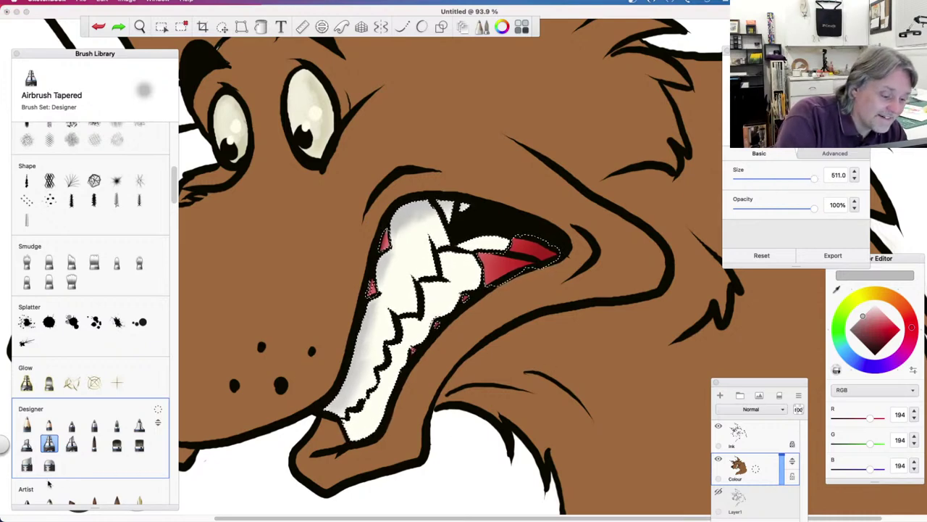
# Test the Dream Brush at size 12.8 and the Airbrush Tapered at size 511 on the teeth, undoing each stroke
pyautogui.click(28, 467)
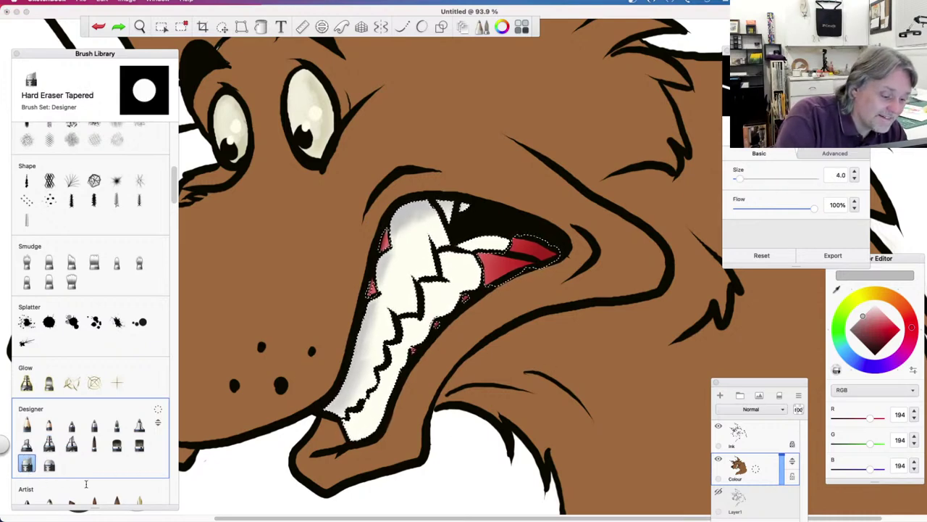
pyautogui.click(94, 443)
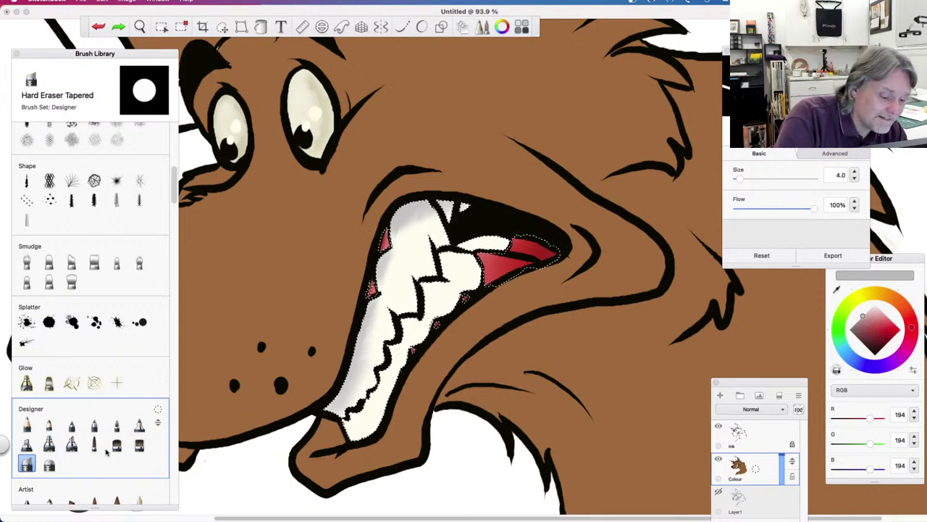
pyautogui.click(308, 290)
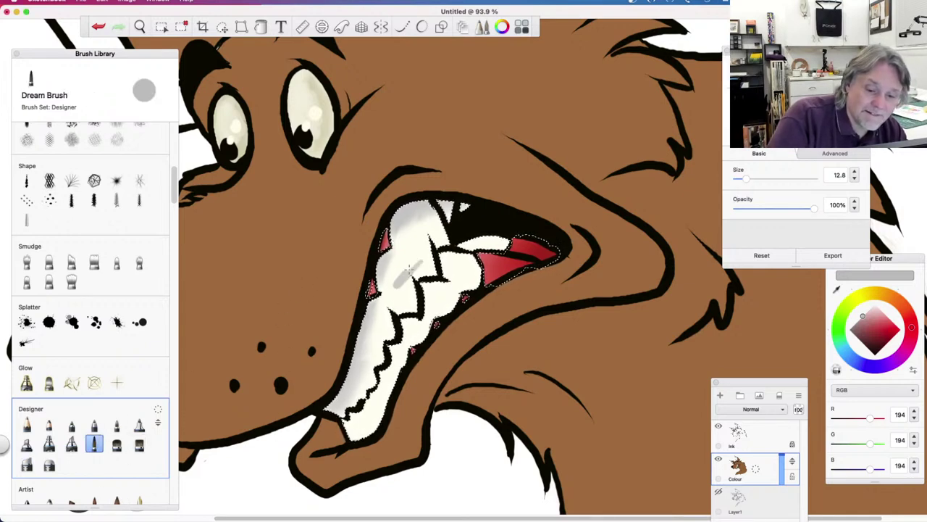
pyautogui.press('super+z')
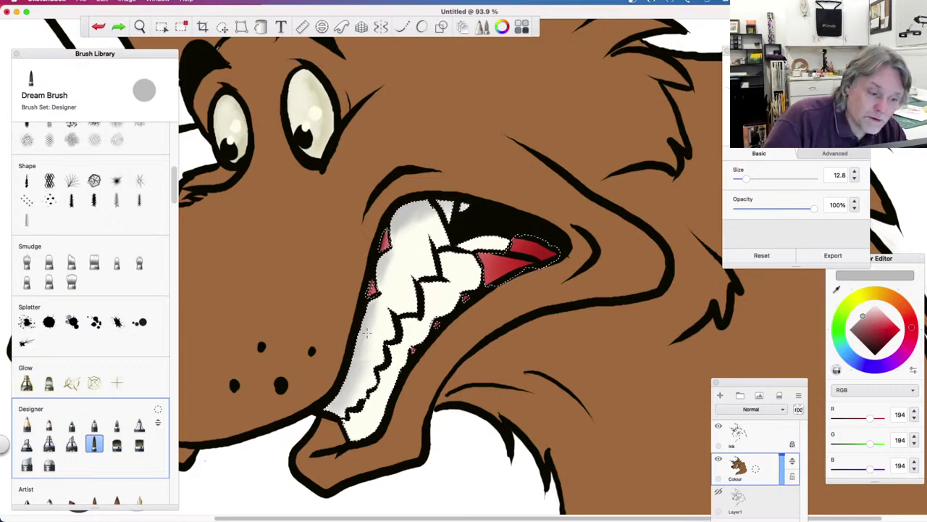
pyautogui.click(48, 443)
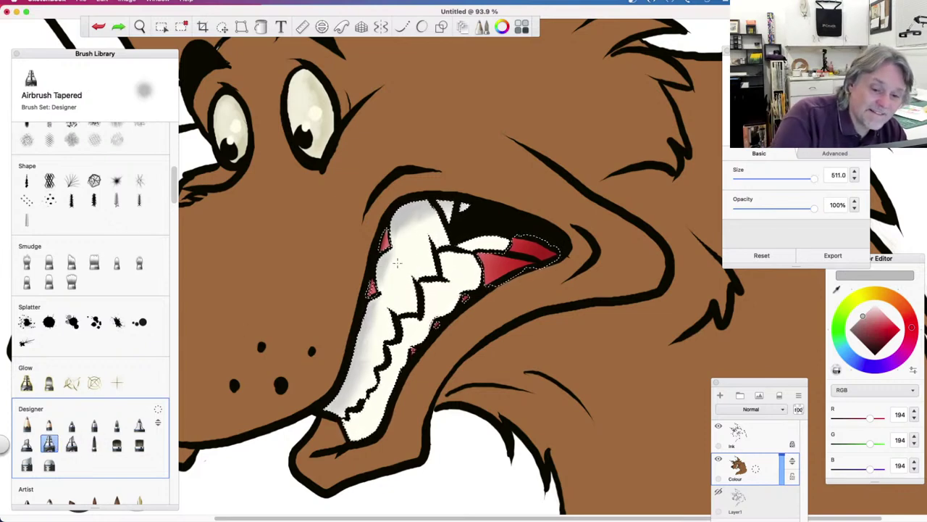
pyautogui.moveTo(401, 276); pyautogui.dragTo(404, 300)
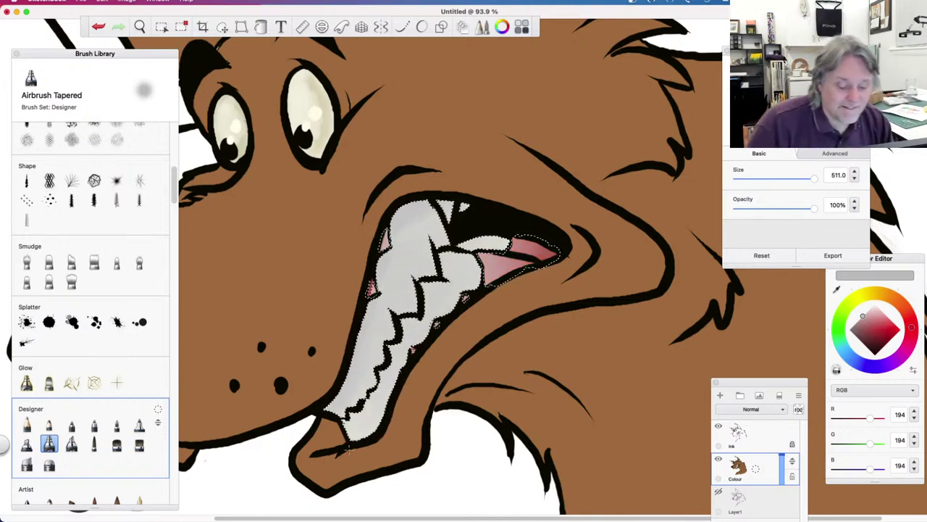
pyautogui.press('super+z')
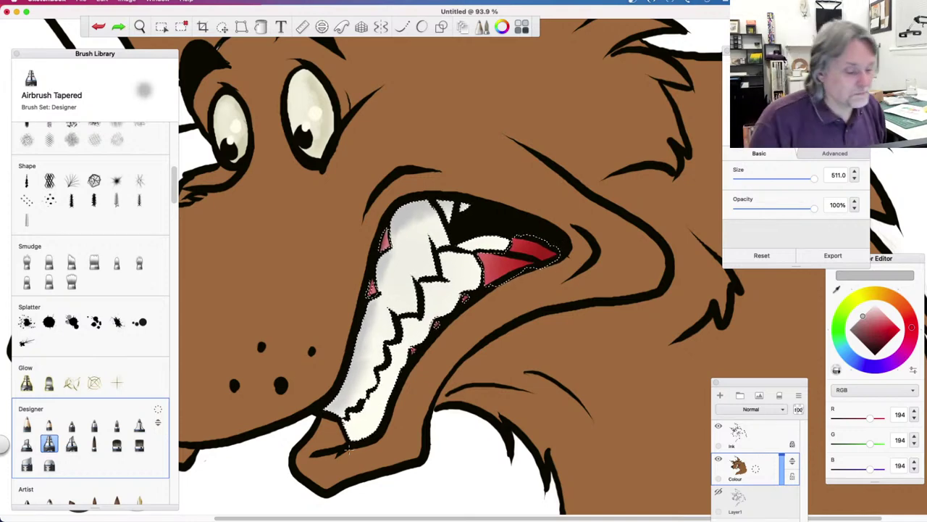
# Test the Synthetic Round Bristle B brush on the teeth, undo the stroke, and reduce its size to 29.8
pyautogui.scroll(-3, 175, 205)
pyautogui.moveTo(174, 205)
pyautogui.mouseDown()
pyautogui.moveTo(173, 233)
pyautogui.moveTo(173, 165)
pyautogui.mouseUp()
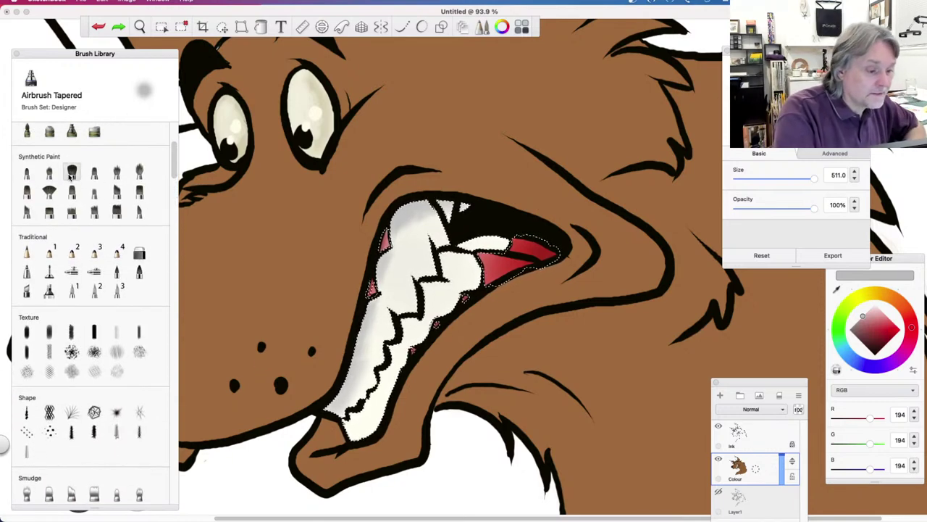
pyautogui.click(71, 173)
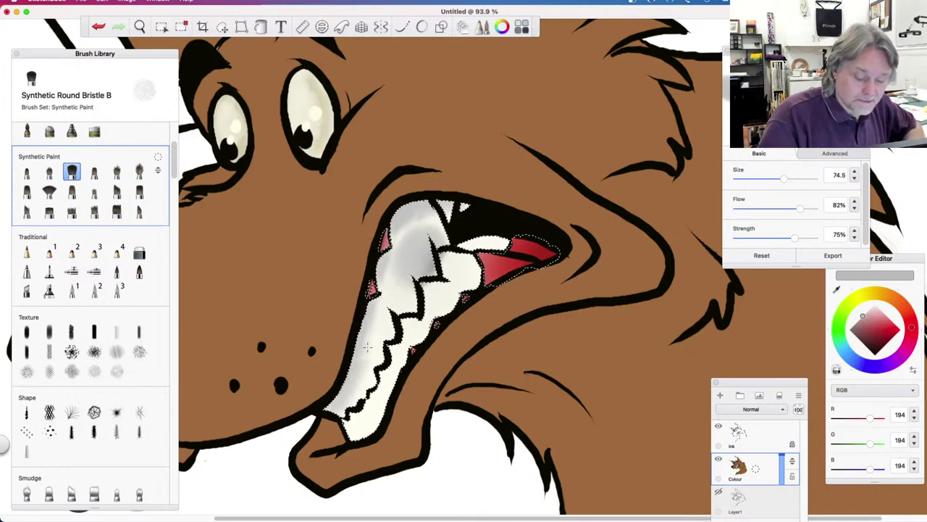
pyautogui.press('super+z')
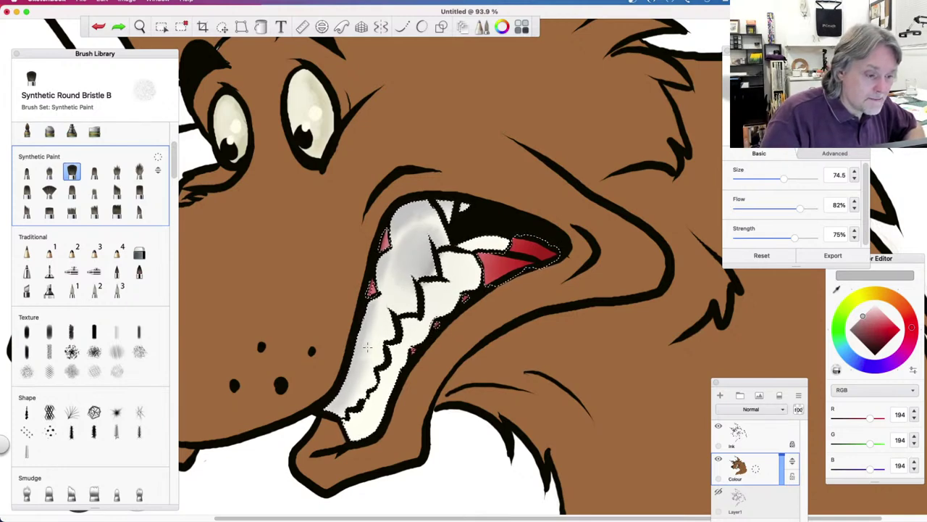
pyautogui.moveTo(783, 178); pyautogui.dragTo(759, 178)
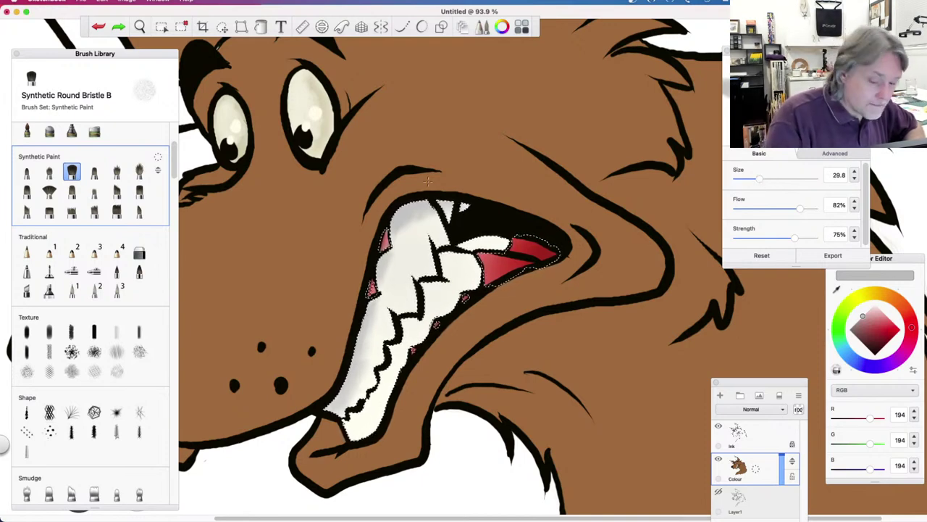
# Deepen the grey shading along the outer edge of the upper teeth, undoing the excess strokes on the lower end and inner tooth
pyautogui.press('super+shift+z')
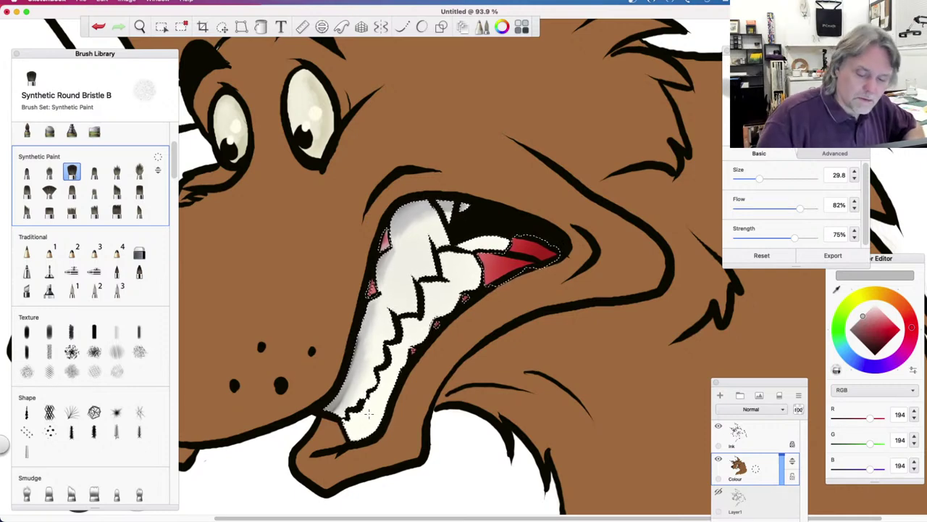
pyautogui.press('super+z')
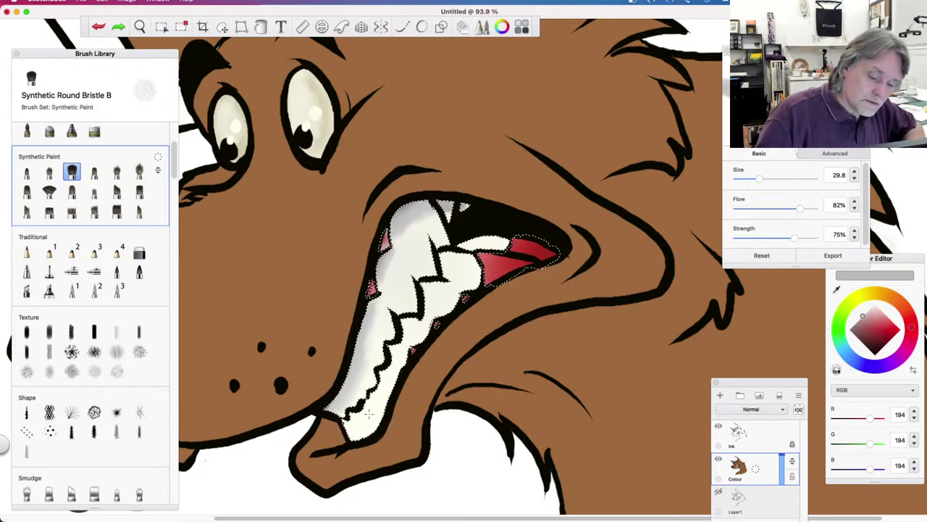
pyautogui.press('super+shift+z')
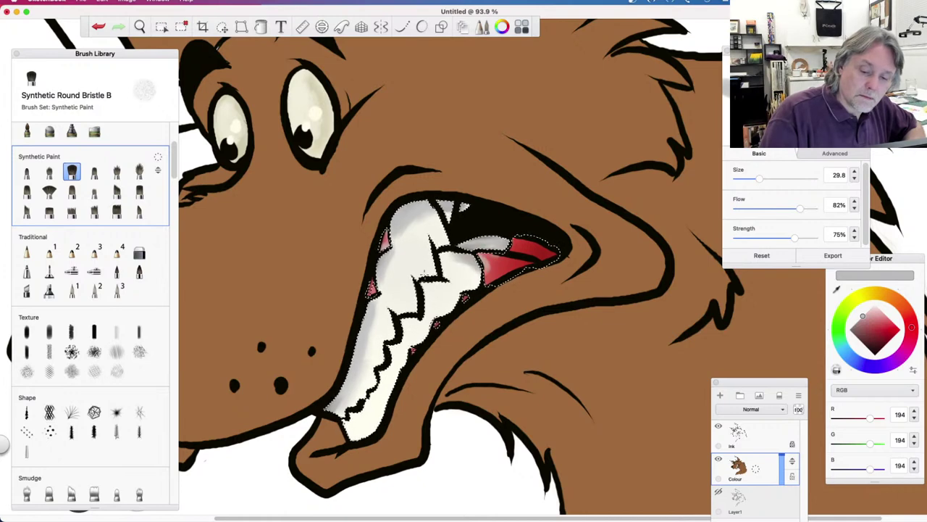
pyautogui.press('super+z')
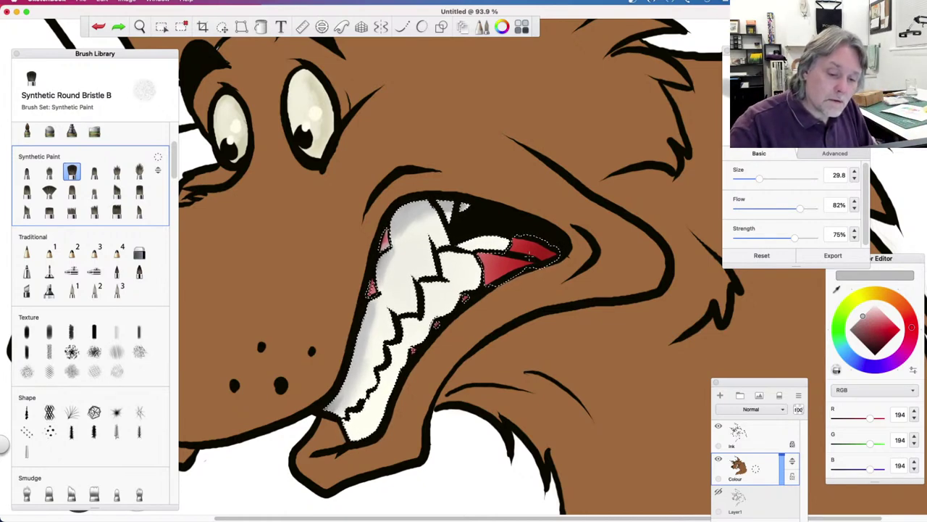
# Reduce the bristle brush size to 20.1 and shade the edges of the back teeth inside the mouth grey
pyautogui.press('super+shift+z')
pyautogui.press('[')
pyautogui.press('[')
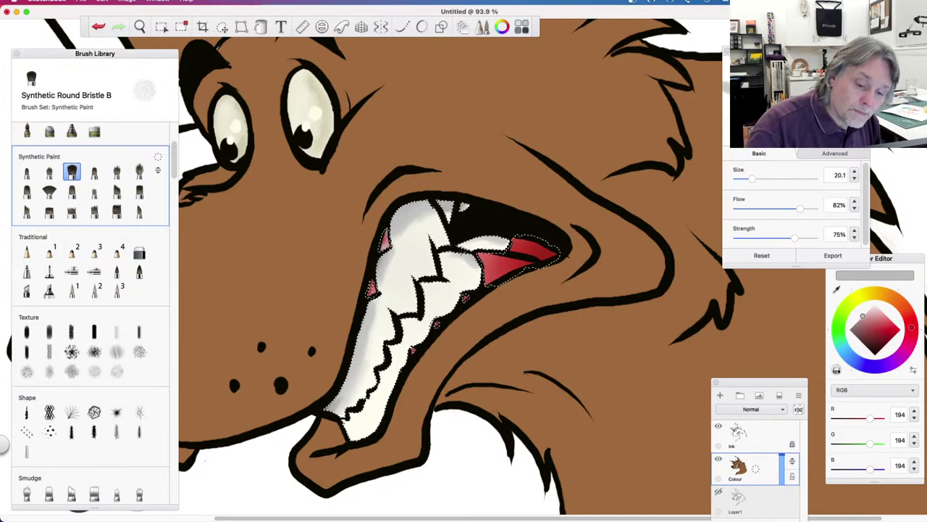
# Shade the edges of the smaller lower teeth grey with the Synthetic Round Bristle B brush
pyautogui.moveTo(426, 303); pyautogui.dragTo(403, 330)
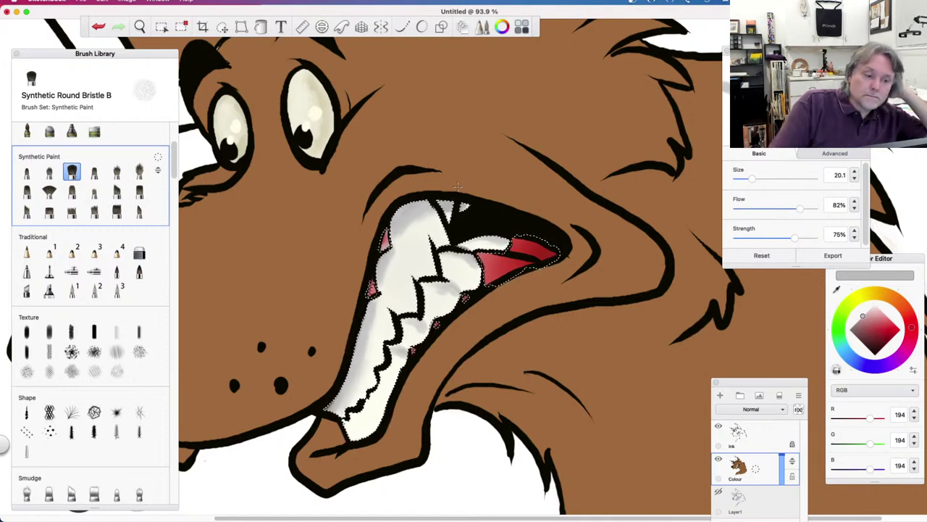
# Test the Felt Tip Pen at 100% flow on the mouth with pale pink highlights, lightening the colour to RGB 255, 236, 235
pyautogui.click(875, 310)
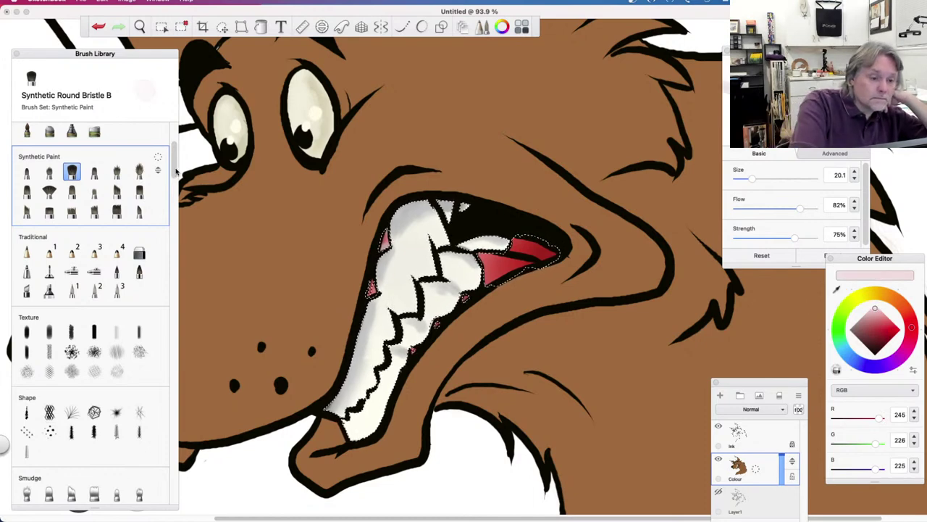
pyautogui.moveTo(177, 171); pyautogui.dragTo(173, 154)
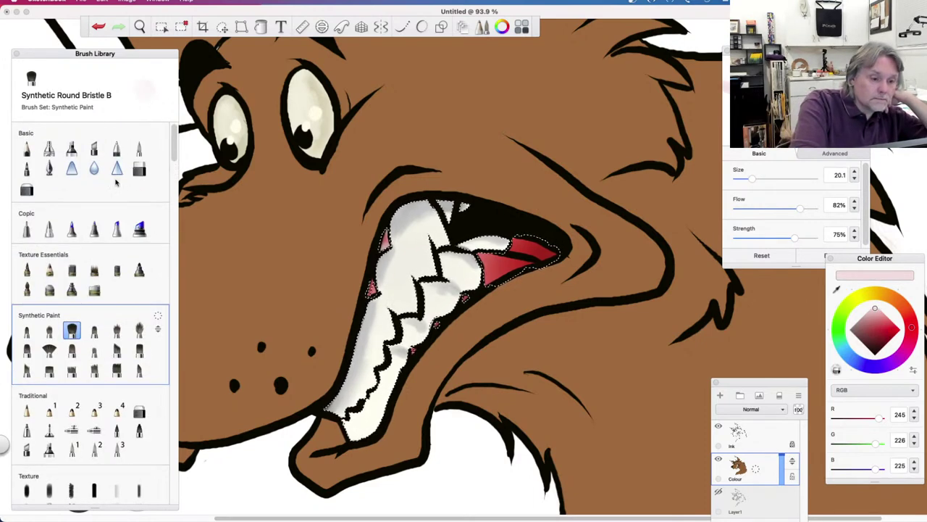
pyautogui.click(26, 168)
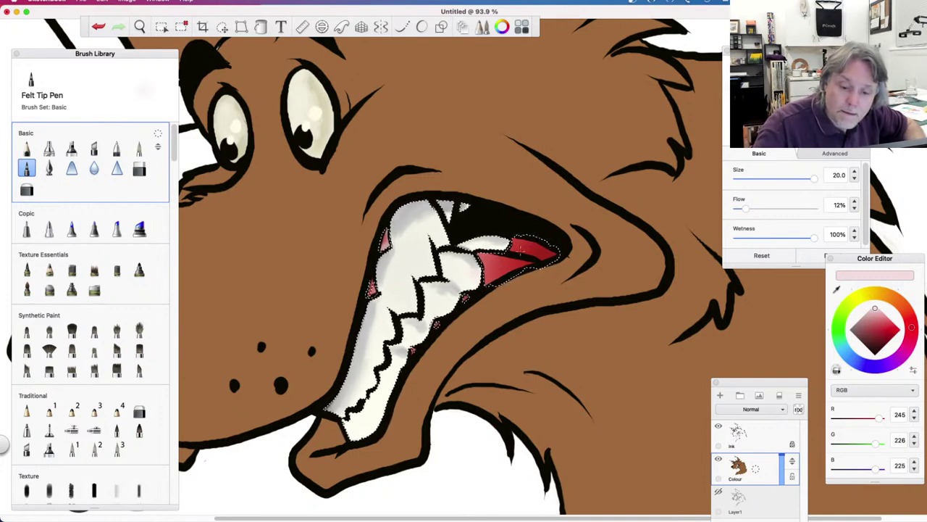
pyautogui.moveTo(741, 208); pyautogui.dragTo(866, 206)
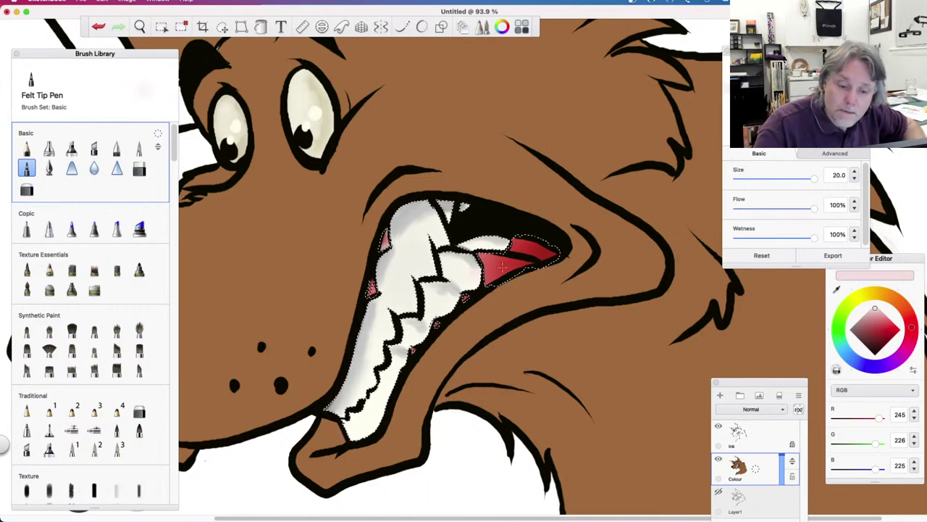
pyautogui.moveTo(875, 309); pyautogui.dragTo(876, 306)
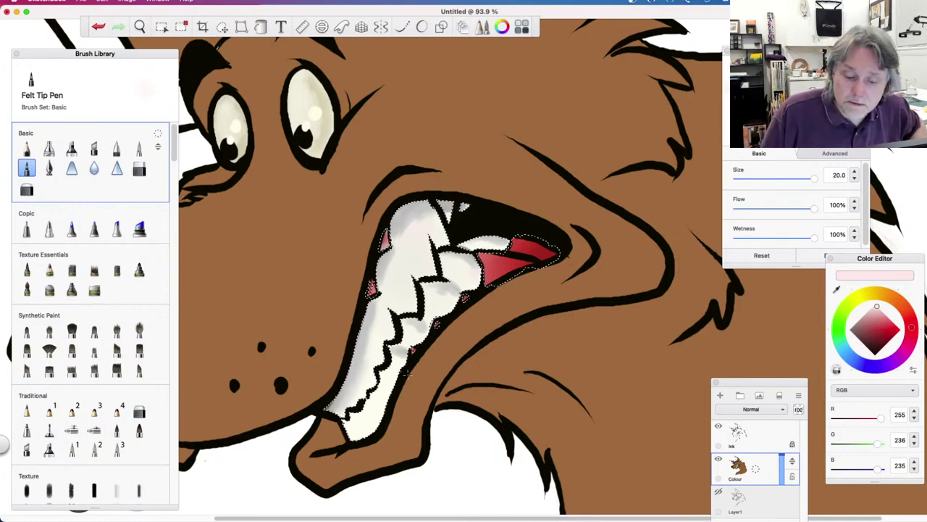
# Test the Inking Pen at size 44.9 in pale pink on the teeth and in white on the gum, undoing the strokes
pyautogui.click(48, 167)
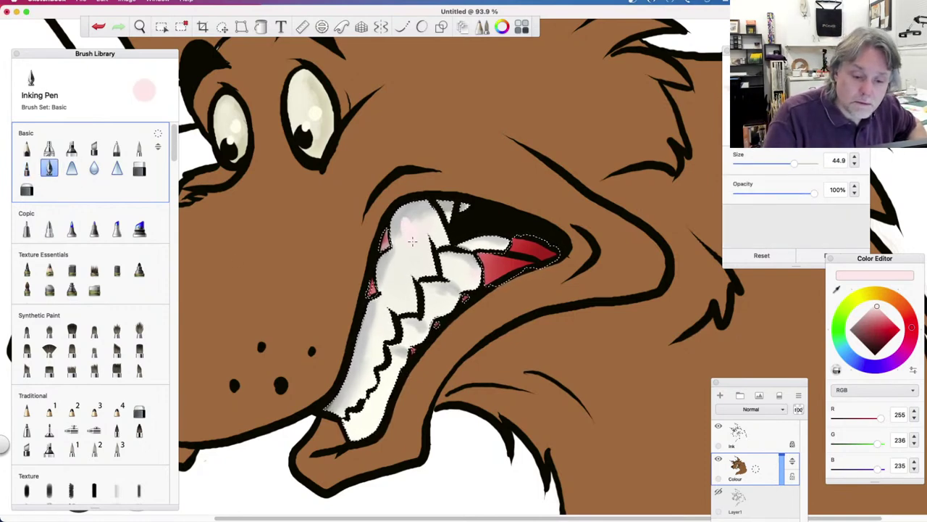
pyautogui.press('super+z')
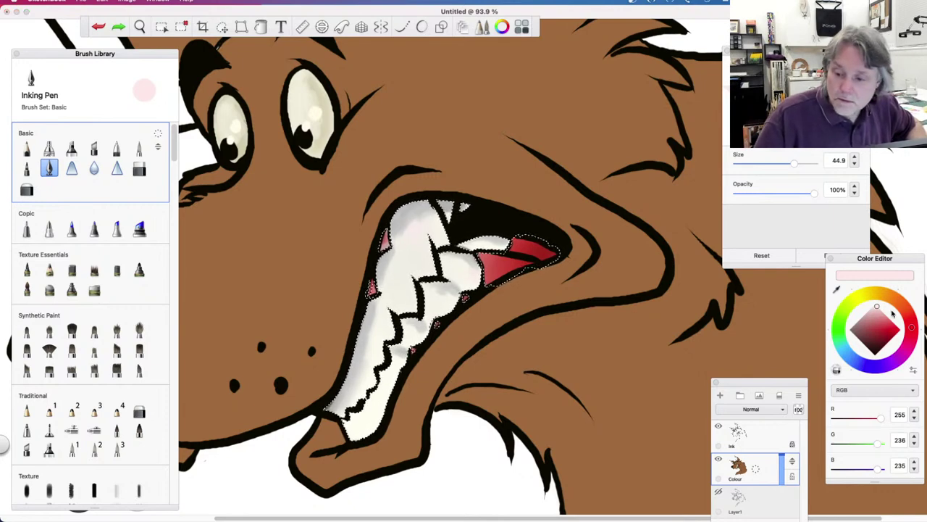
pyautogui.moveTo(877, 305); pyautogui.dragTo(873, 305)
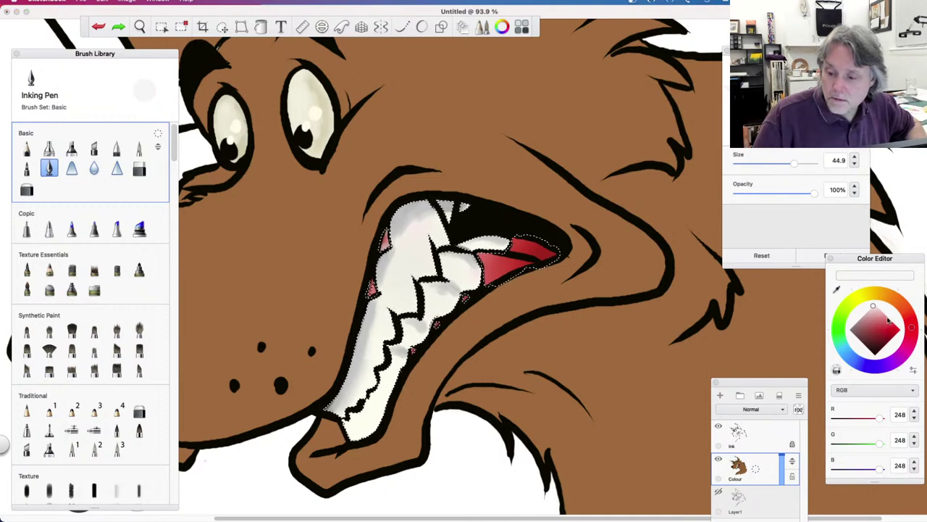
pyautogui.click(877, 302)
pyautogui.click(876, 303)
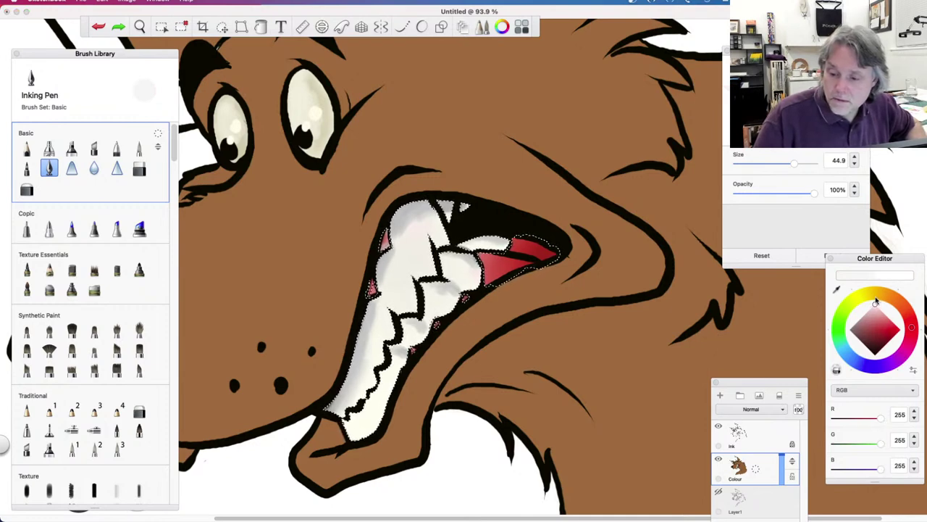
pyautogui.moveTo(482, 266); pyautogui.dragTo(490, 281)
pyautogui.press('super+z')
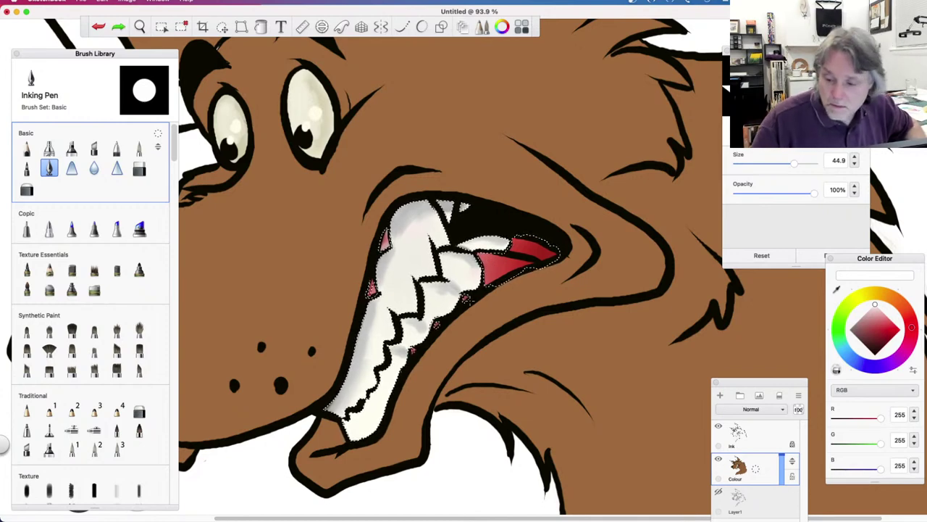
# Reduce the Inking Pen size to 4.2, retry the Felt Tip Pen on the gum, and set the colour to RGB 255, 241, 240
pyautogui.click(875, 307)
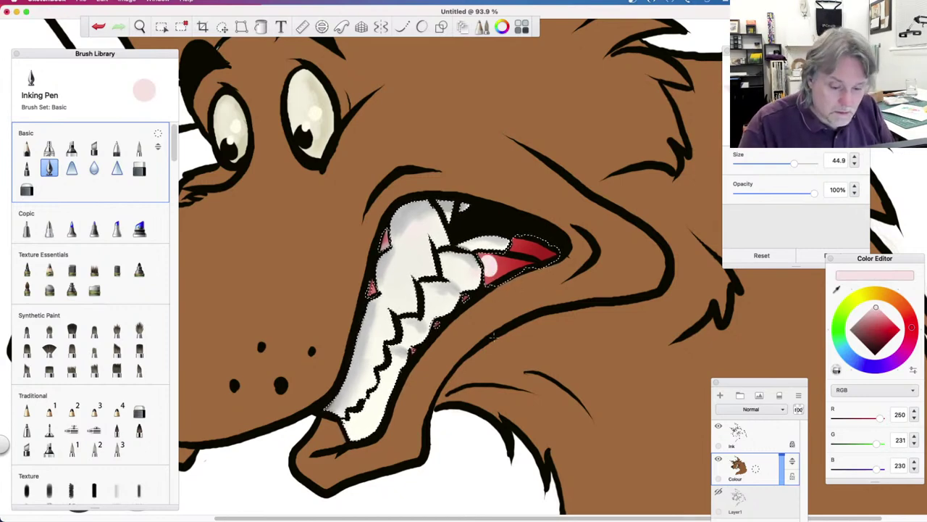
pyautogui.moveTo(794, 163); pyautogui.dragTo(739, 163)
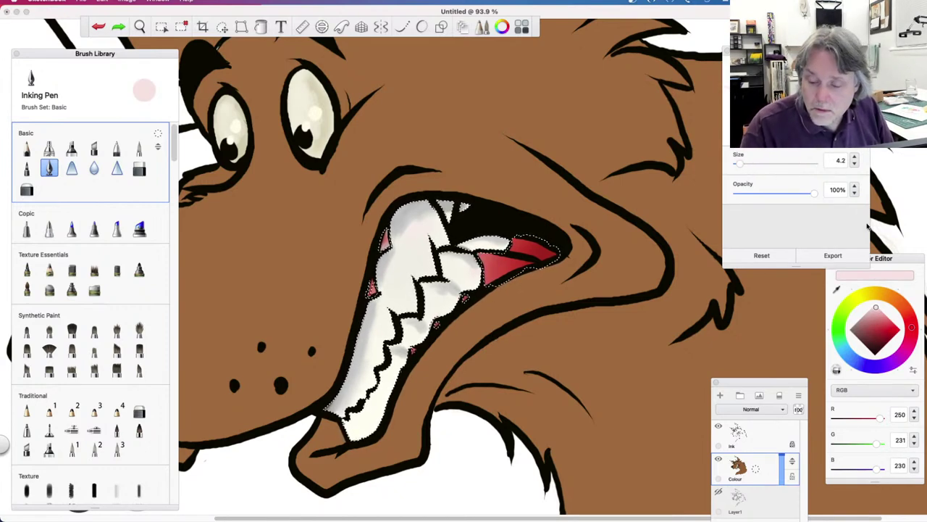
pyautogui.click(26, 168)
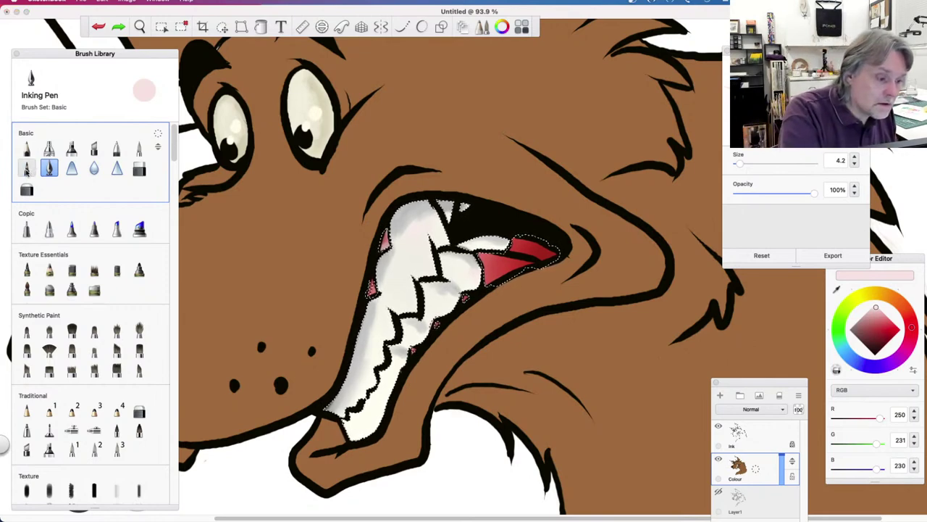
pyautogui.moveTo(477, 270); pyautogui.dragTo(490, 282)
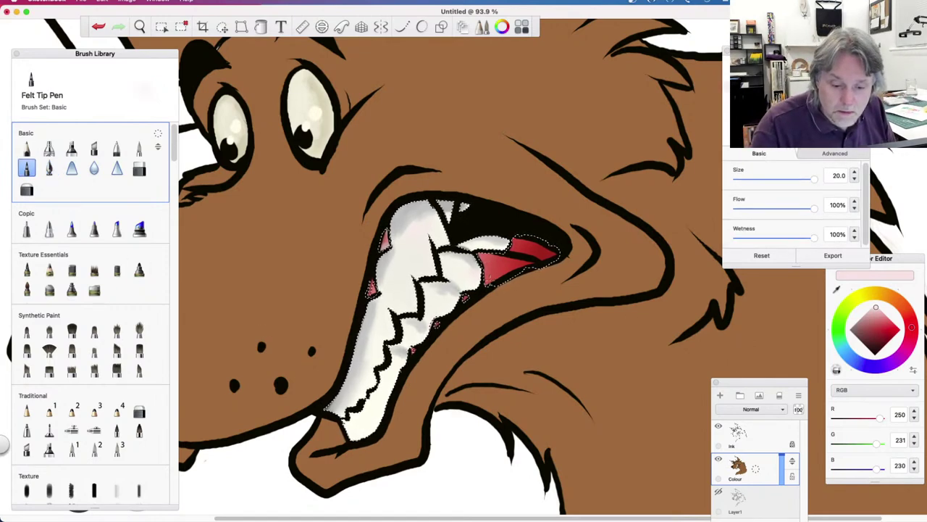
pyautogui.moveTo(876, 310); pyautogui.dragTo(874, 303)
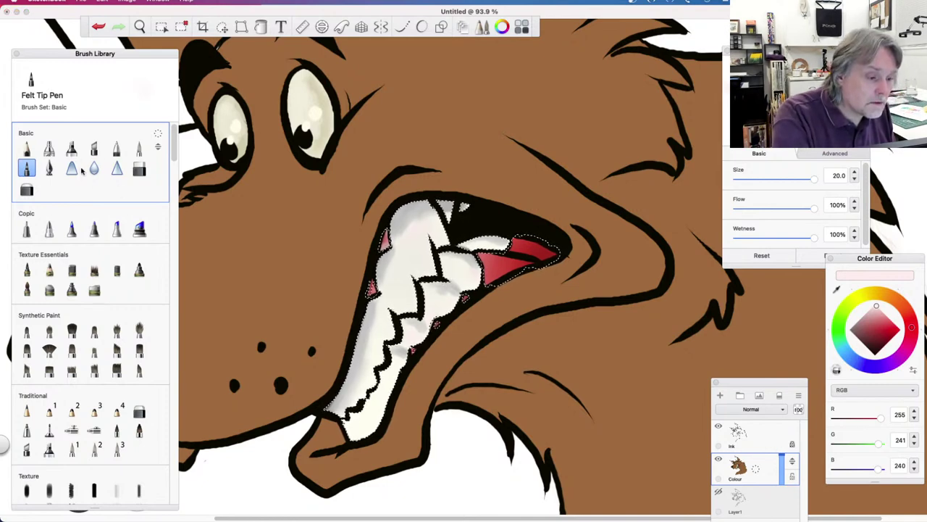
# Test the basic Paintbrush at sizes 12.4 and 4.6 on the red gum, undoing each stroke
pyautogui.click(139, 148)
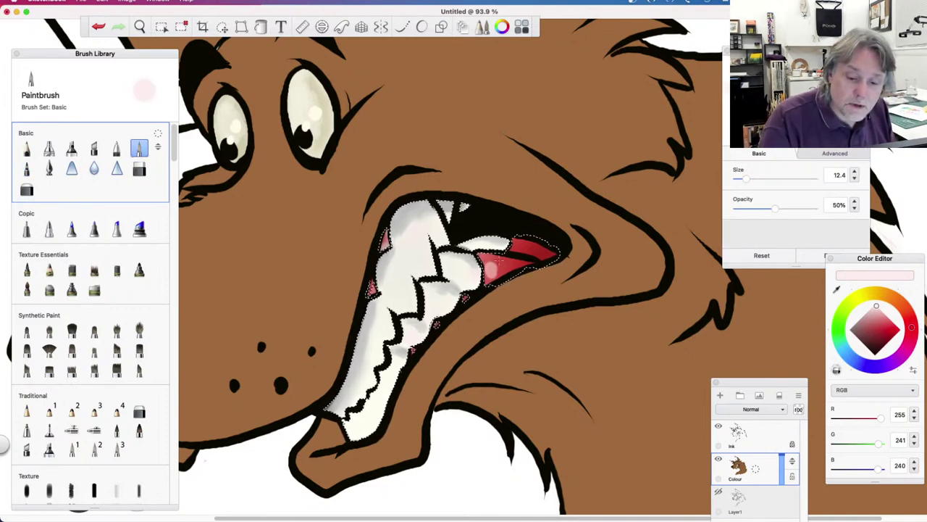
pyautogui.press('super+z')
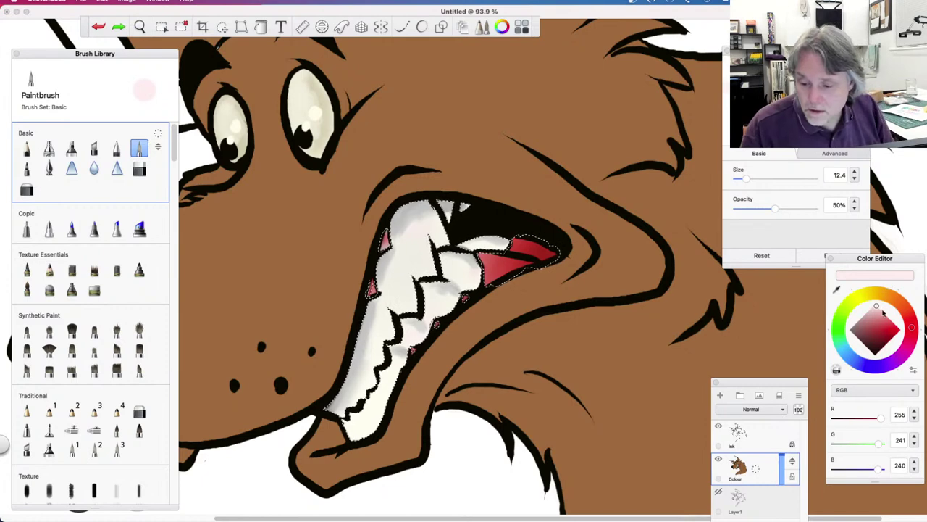
pyautogui.moveTo(746, 178); pyautogui.dragTo(738, 179)
pyautogui.moveTo(487, 260); pyautogui.dragTo(521, 255)
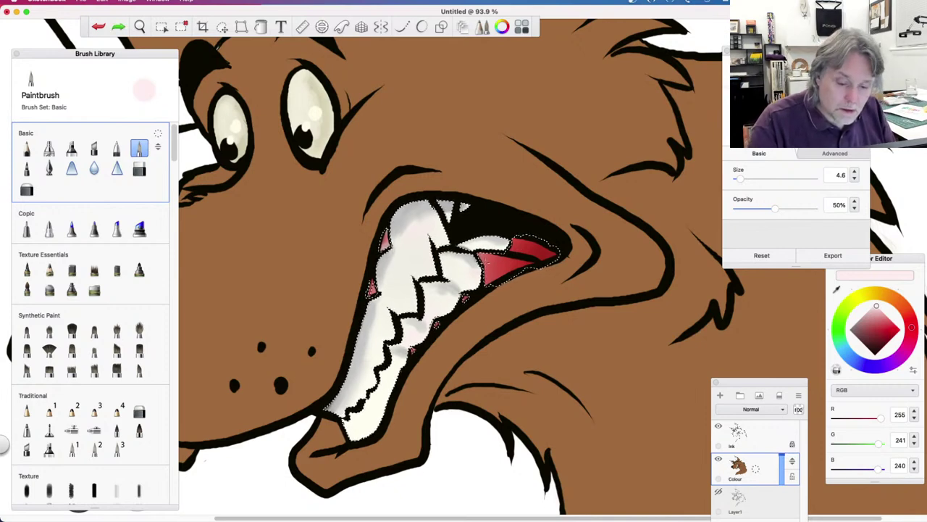
pyautogui.press('super+z')
# Test the Copic Super Brush Nib at size 25 and the Ballpoint Pen at size 0.4 on the gum, undoing the stroke
pyautogui.click(72, 228)
pyautogui.moveTo(488, 261); pyautogui.dragTo(488, 280)
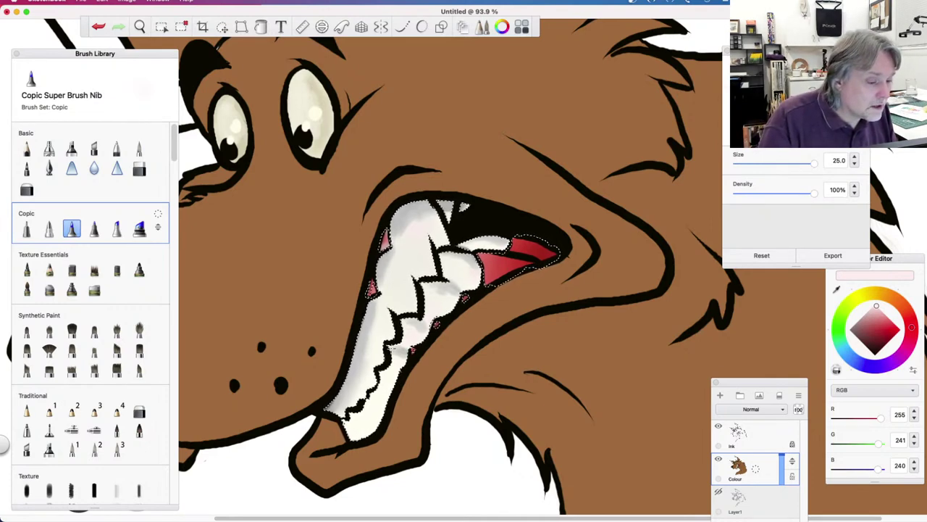
pyautogui.click(116, 148)
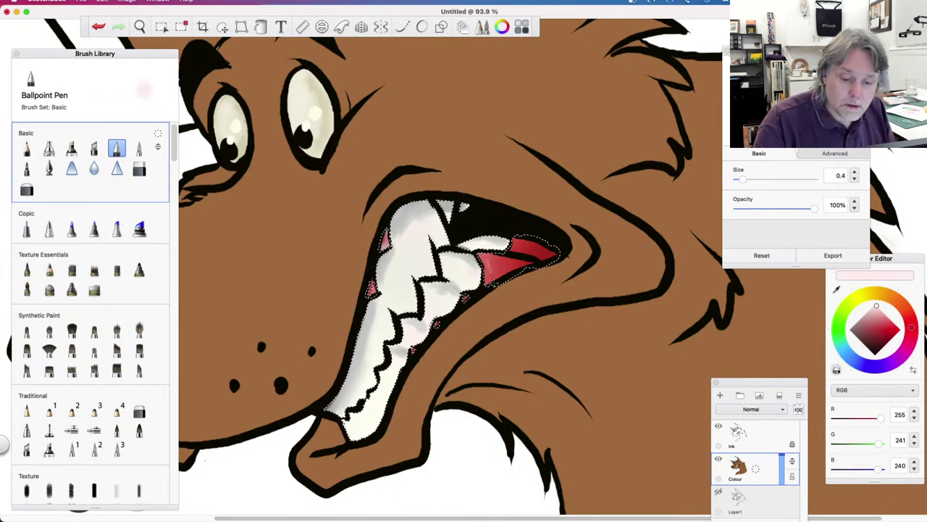
pyautogui.press('super+z')
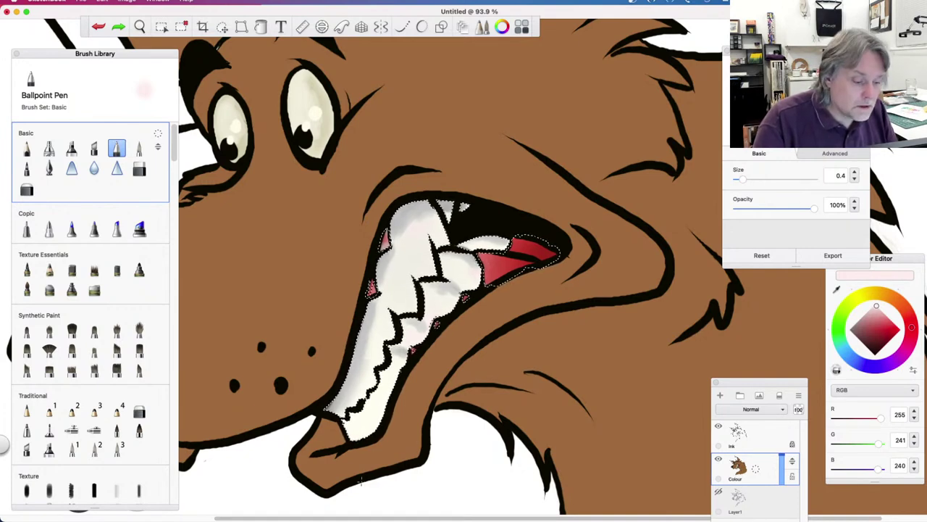
# Try the Synthetic Angular Flat brush and PaintBrush 1 in pale pink on the teeth, undo a stroke, and reduce PaintBrush 1 to size 16.9
pyautogui.click(139, 370)
pyautogui.moveTo(438, 250); pyautogui.dragTo(418, 286)
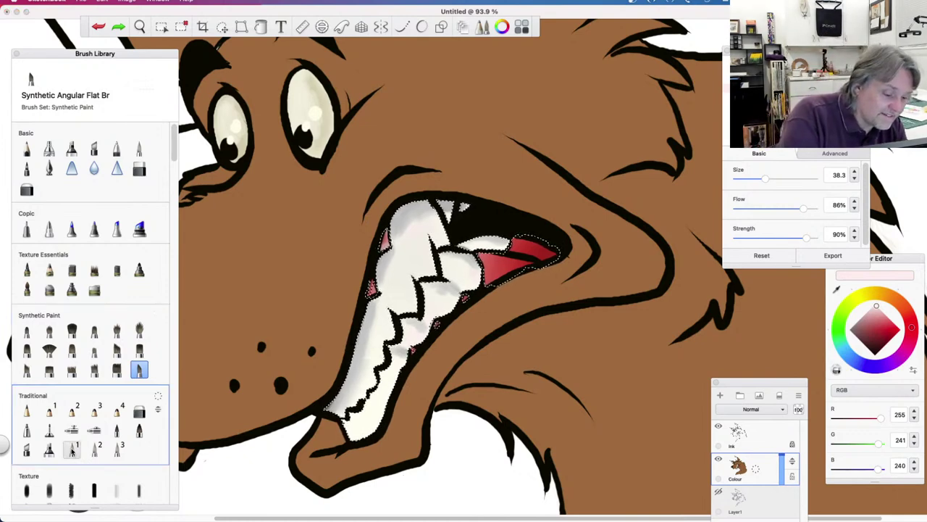
pyautogui.click(72, 449)
pyautogui.moveTo(446, 285); pyautogui.dragTo(445, 305)
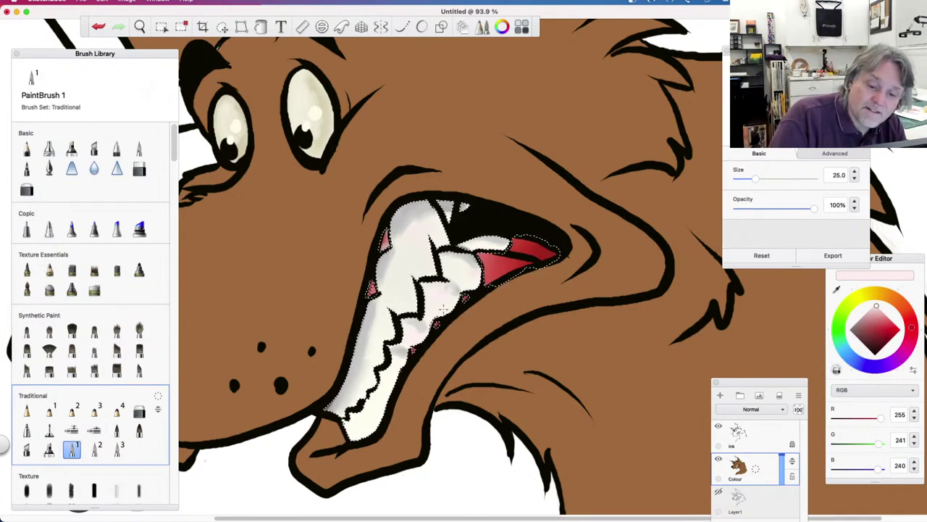
pyautogui.press('super+z')
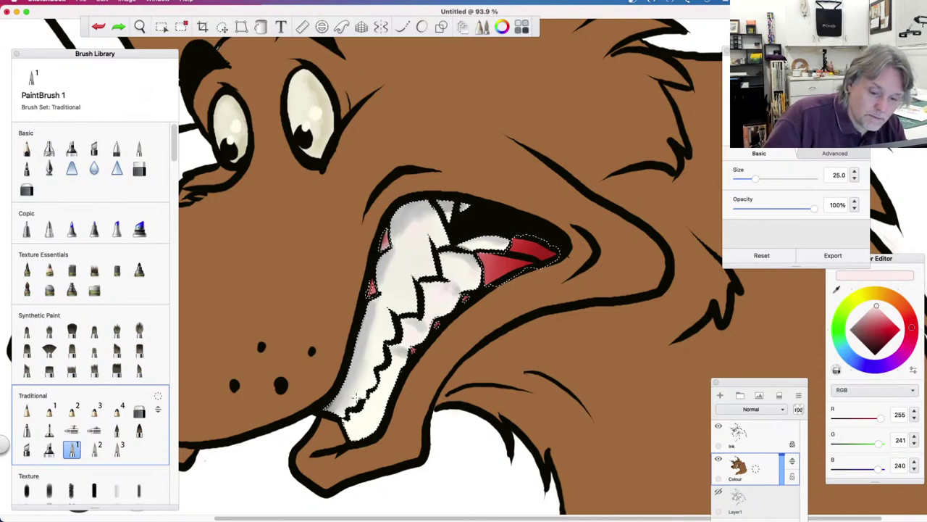
pyautogui.press('[')
pyautogui.press('[')
pyautogui.press('[')
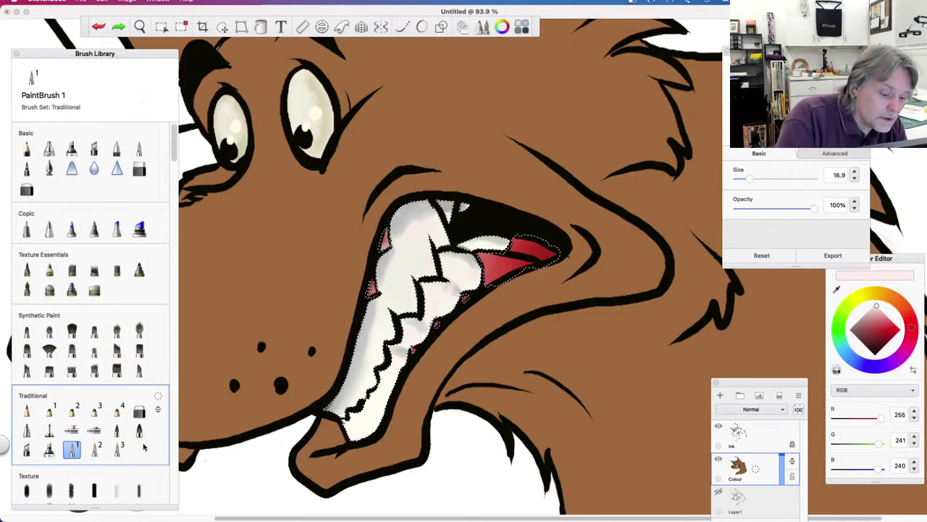
# Test PaintBrush 3 at size 121.8 on the large upper tooth with 17% and 100% opacity, undoing the stroke
pyautogui.click(116, 450)
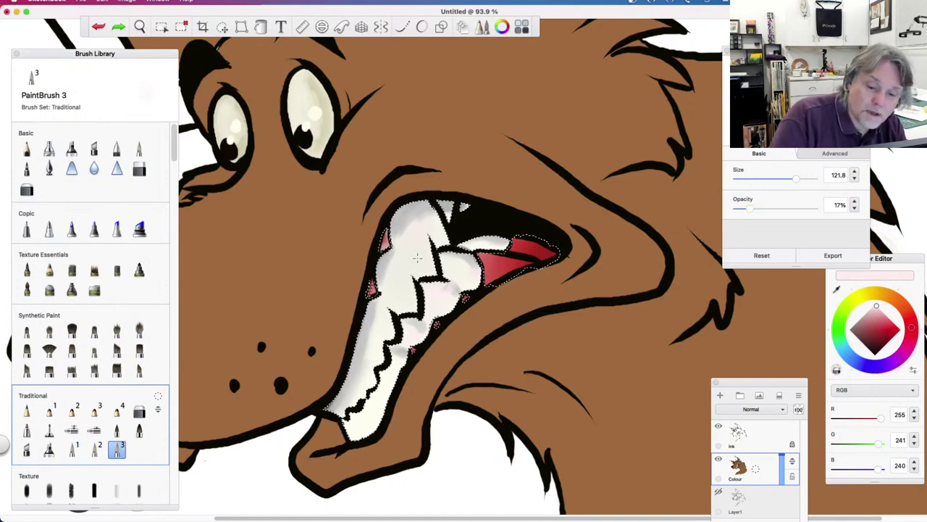
pyautogui.moveTo(400, 216)
pyautogui.mouseDown()
pyautogui.moveTo(408, 250)
pyautogui.moveTo(406, 223)
pyautogui.mouseUp()
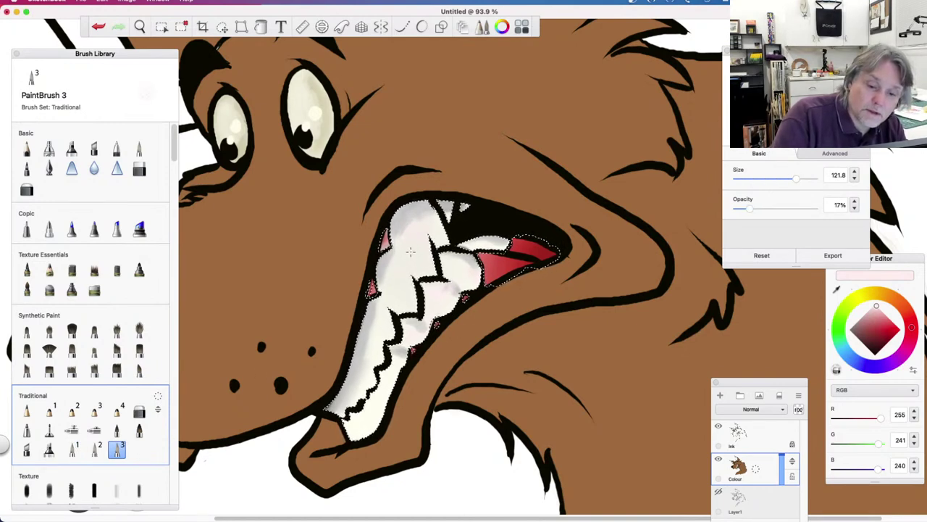
pyautogui.moveTo(751, 208); pyautogui.dragTo(815, 209)
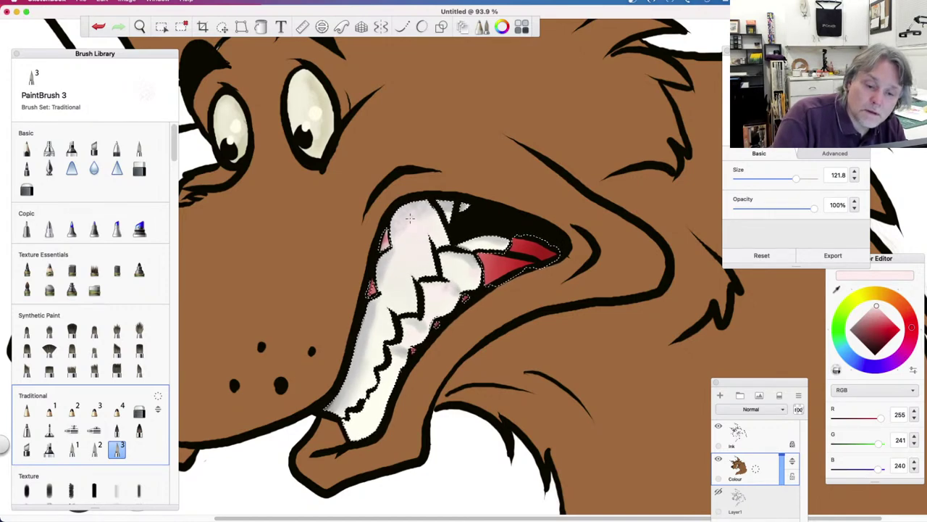
pyautogui.press('super+z')
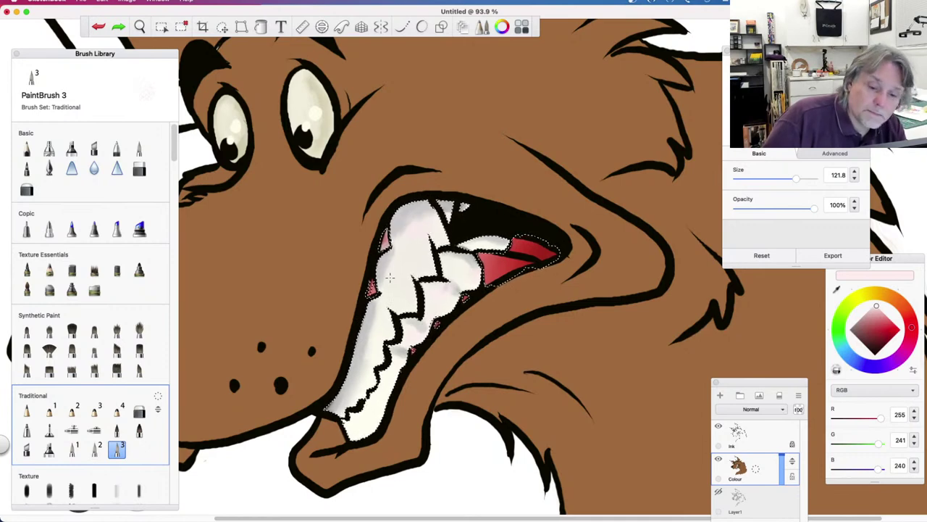
# Draw small pale pink highlights on the two red areas at the back of the mouth with the Inking Pen, and clear the selection
pyautogui.click(49, 168)
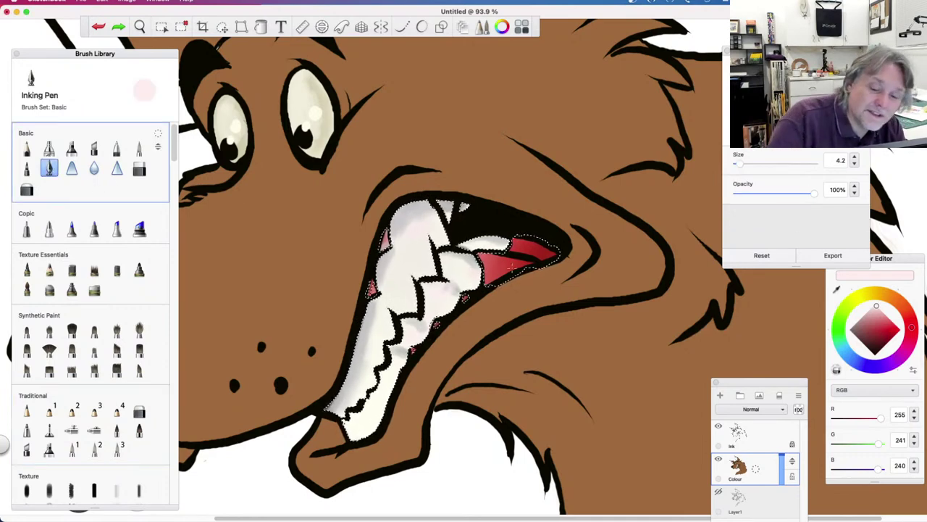
pyautogui.moveTo(500, 263); pyautogui.dragTo(487, 274)
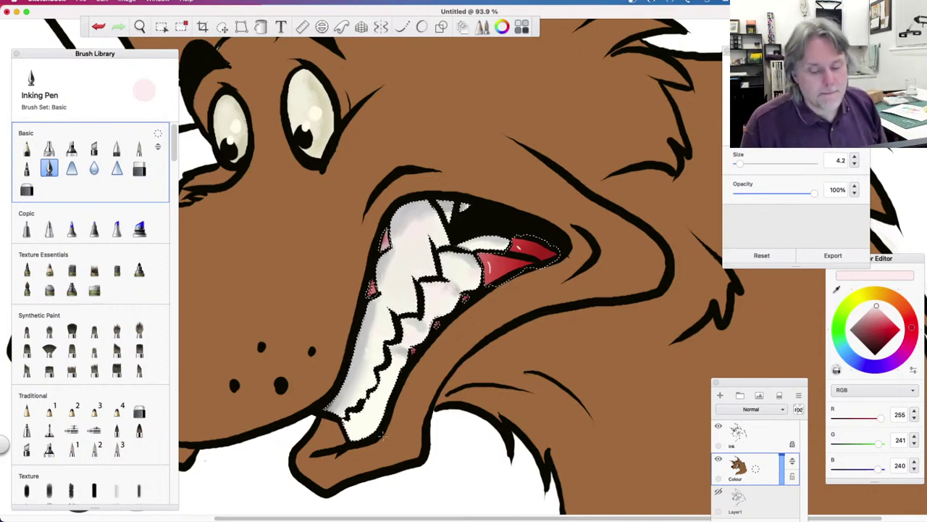
pyautogui.press('super+d')
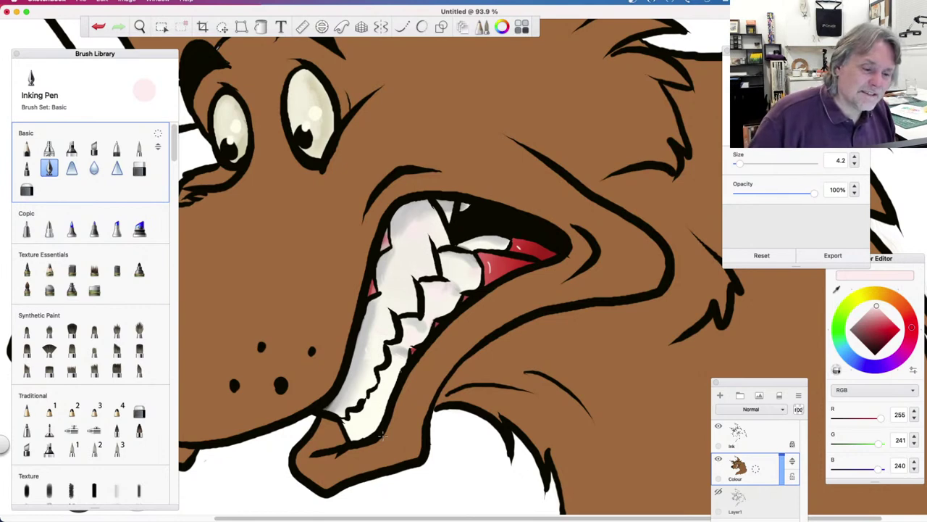
pyautogui.hscroll(-5, 382, 433)
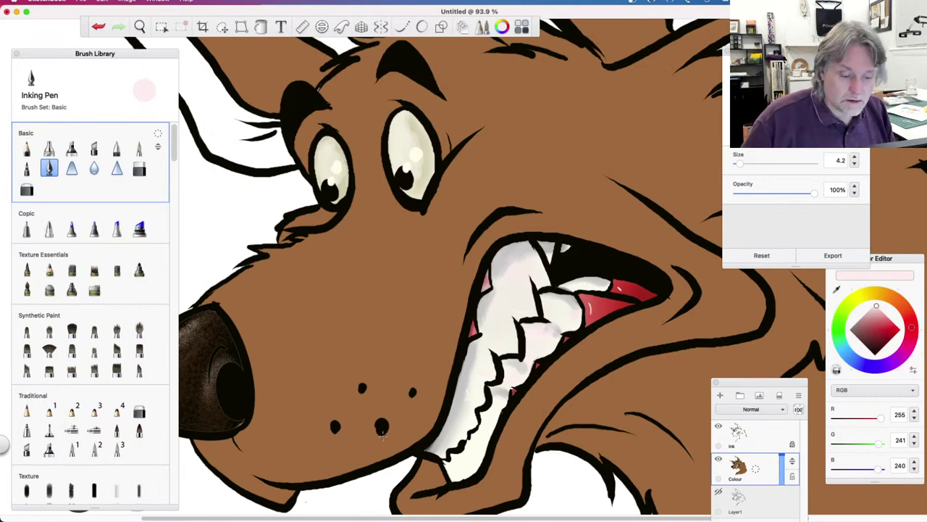
pyautogui.hscroll(-4, 382, 432)
pyautogui.hscroll(-4, 365, 431)
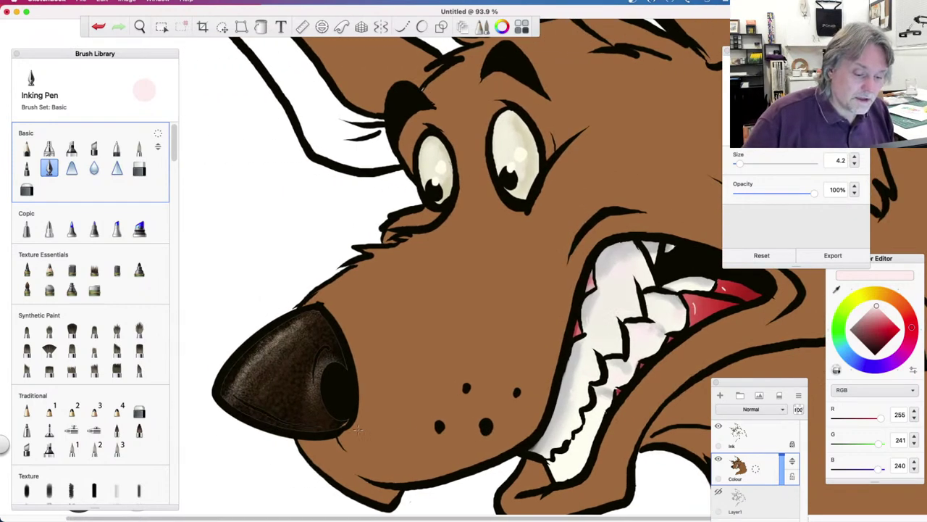
# Select the white inner areas of both ears with the Magic Wand
pyautogui.scroll(3, 366, 430)
pyautogui.click(140, 27)
pyautogui.click(345, 159)
pyautogui.moveTo(349, 161); pyautogui.dragTo(360, 241)
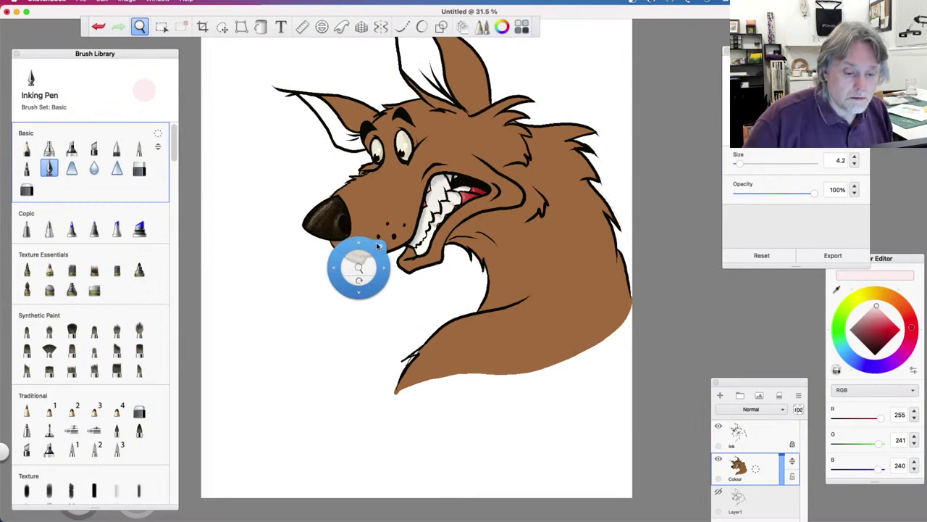
pyautogui.click(378, 245)
pyautogui.scroll(2, 418, 290)
pyautogui.scroll(3, 418, 290)
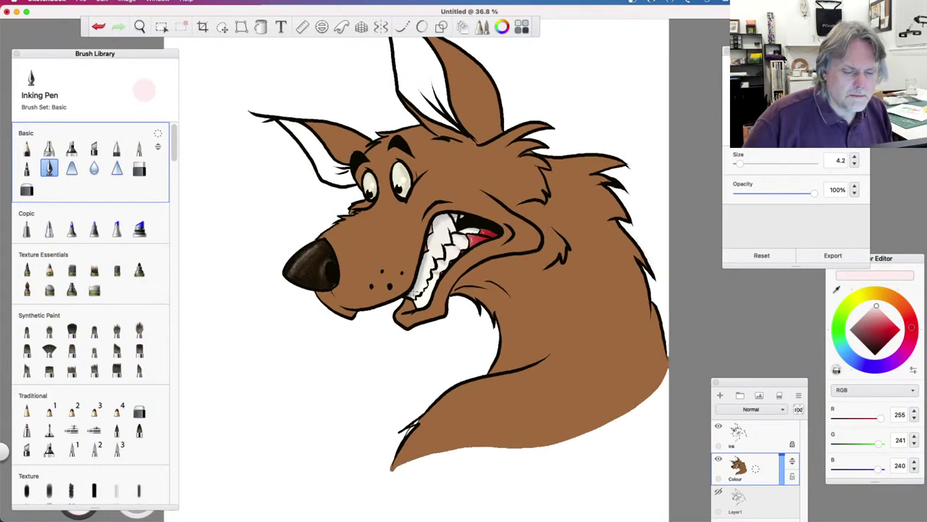
pyautogui.scroll(2, 413, 290)
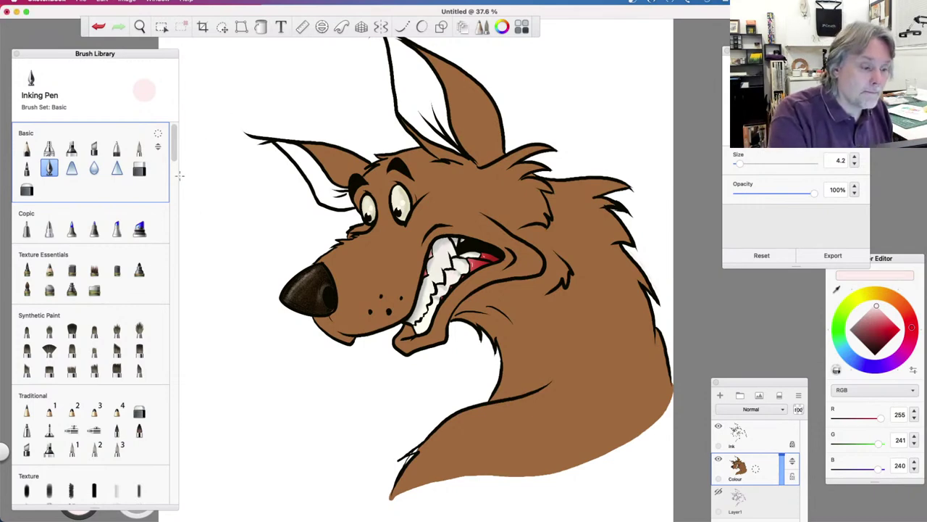
pyautogui.click(162, 27)
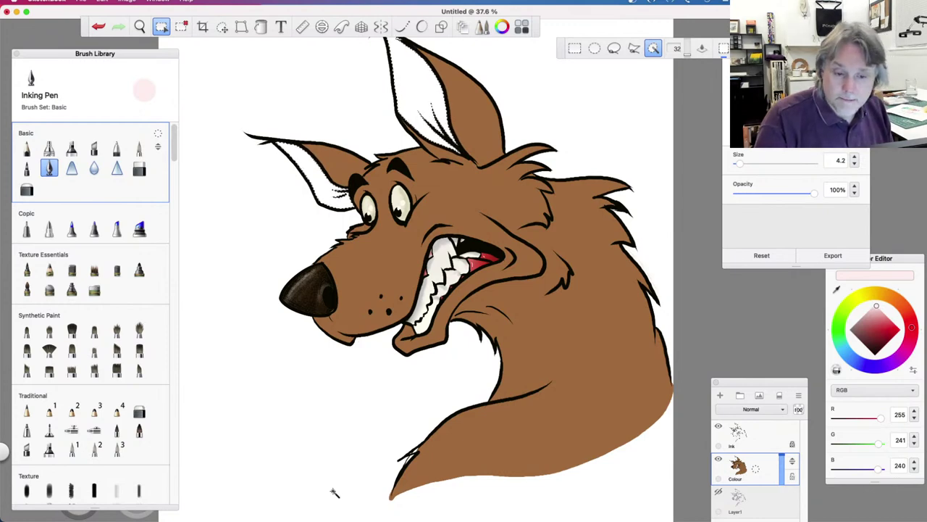
# Apply a linear gradient fill to the selected inner ears, running from the front ear down to the muzzle
pyautogui.press('f')
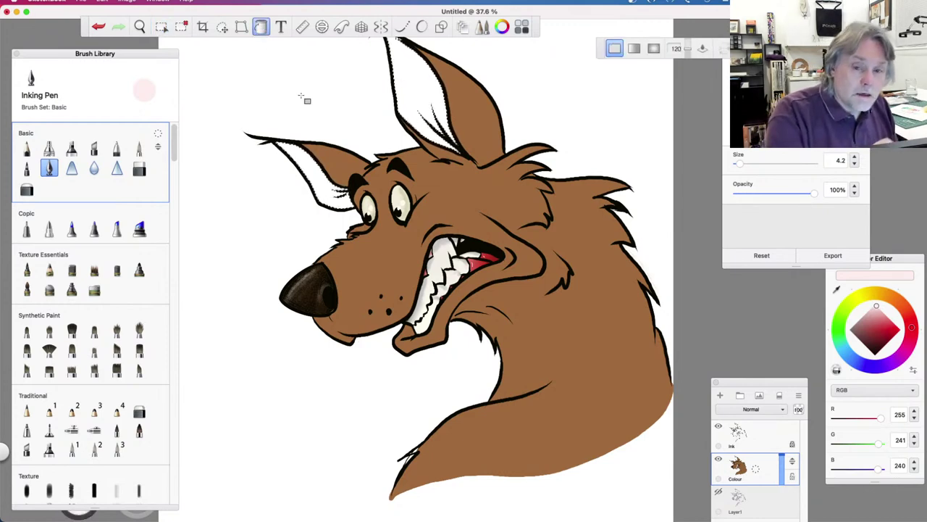
pyautogui.click(633, 49)
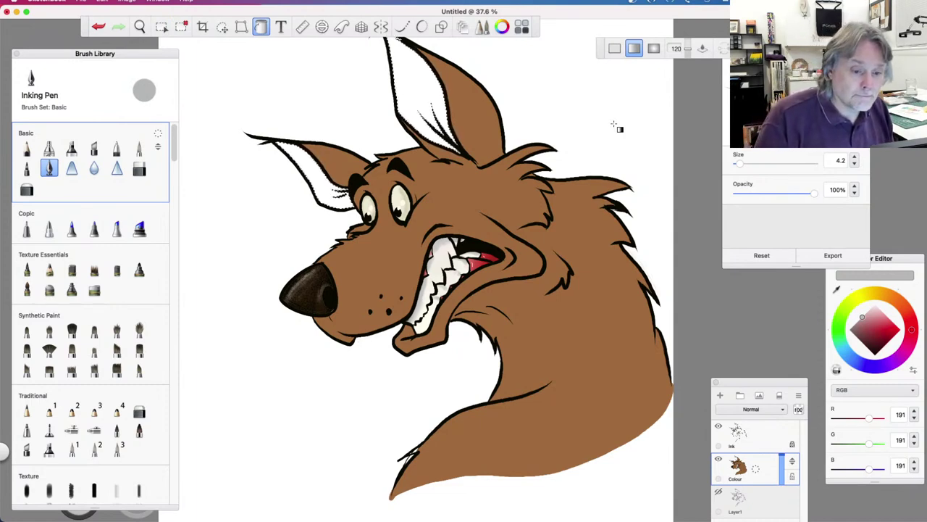
pyautogui.moveTo(328, 185); pyautogui.dragTo(346, 314)
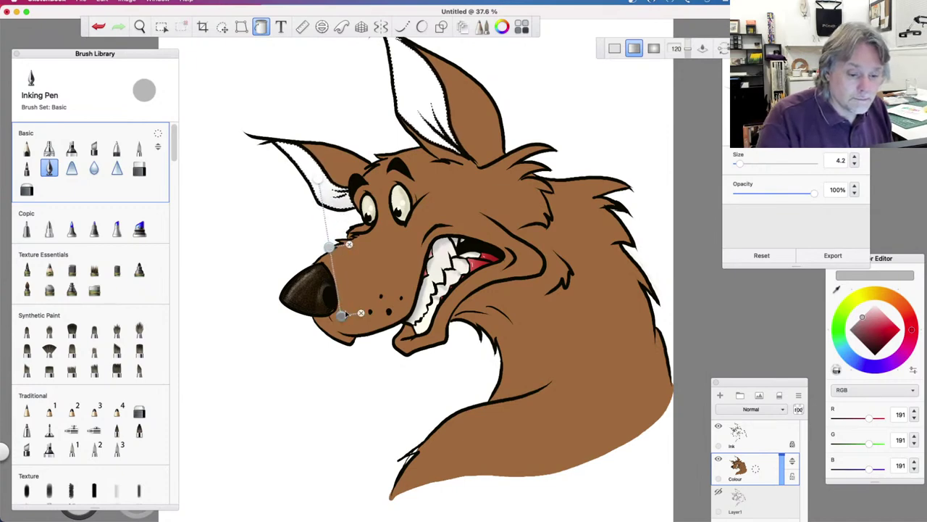
pyautogui.click(344, 317)
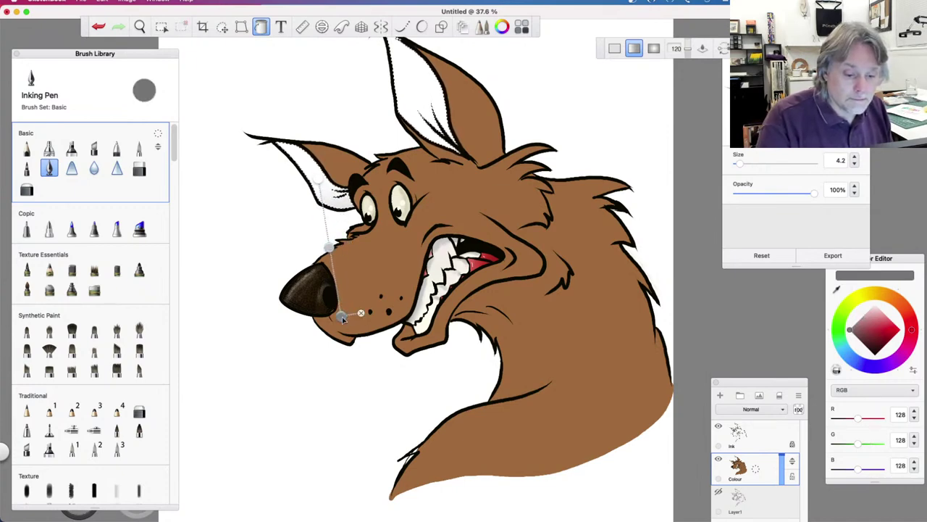
pyautogui.click(344, 320)
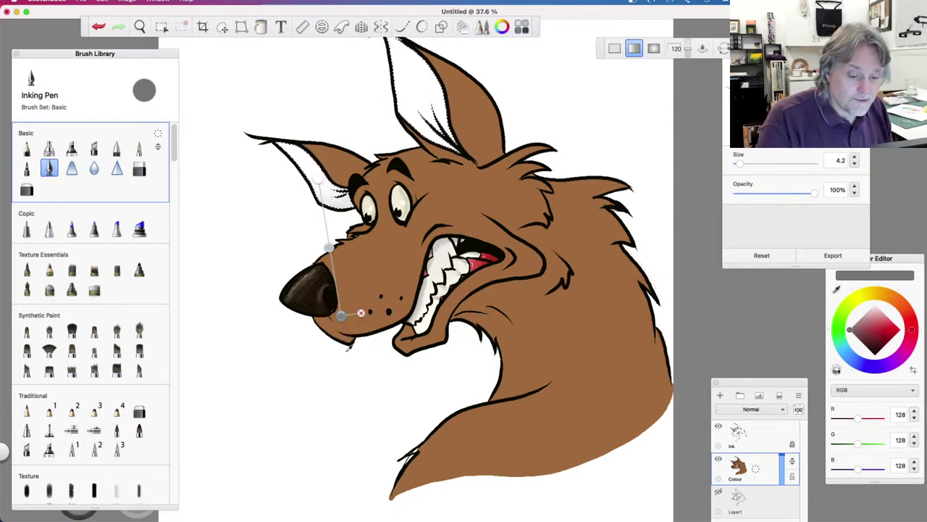
# Sample the fur brown for the gradient's end colour, remove the middle colour stop, and shorten the gradient to end at the top of the snout
pyautogui.keyDown('alt'); pyautogui.click(376, 297); pyautogui.keyUp('alt')
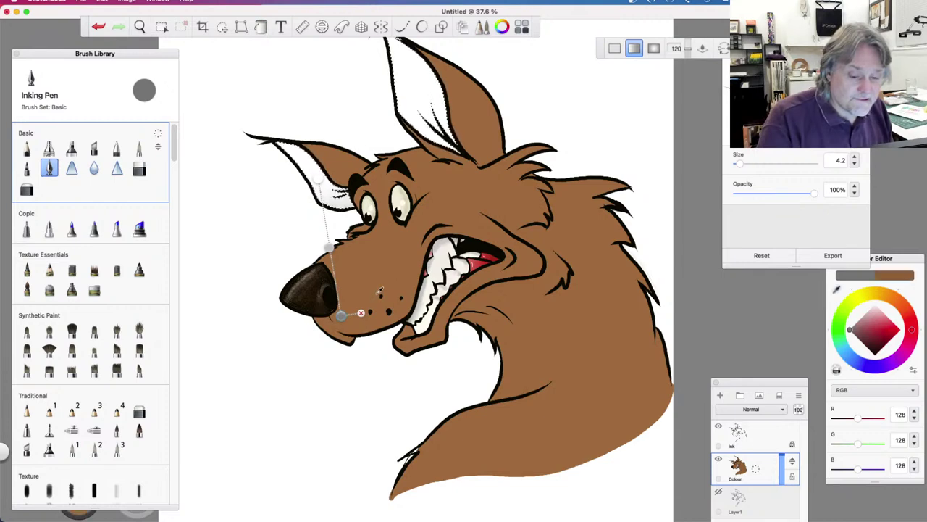
pyautogui.click(329, 249)
pyautogui.keyDown('alt'); pyautogui.click(356, 251); pyautogui.keyUp('alt')
pyautogui.moveTo(341, 315); pyautogui.dragTo(342, 228)
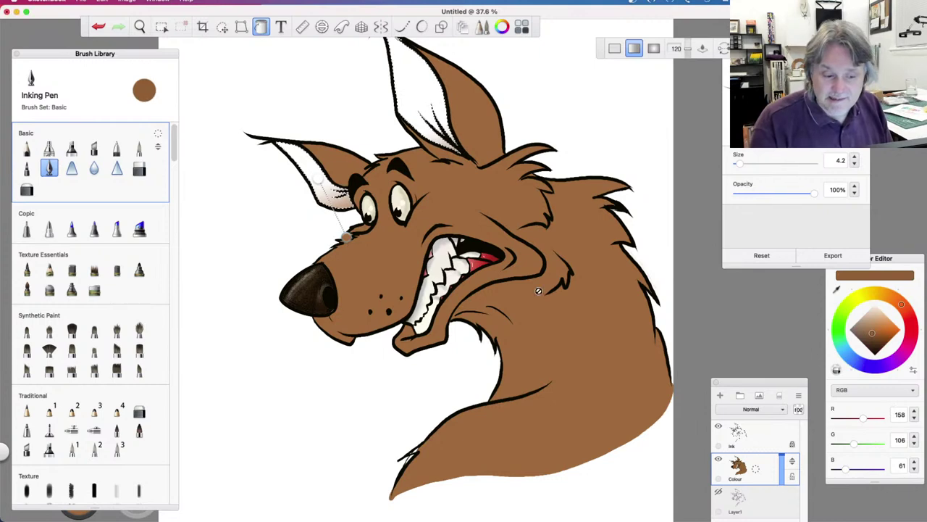
# Set the ear gradient's start colour to pink RGB 227, 165, 159 and its end colour to dark brown RGB 80, 52, 28
pyautogui.click(388, 246)
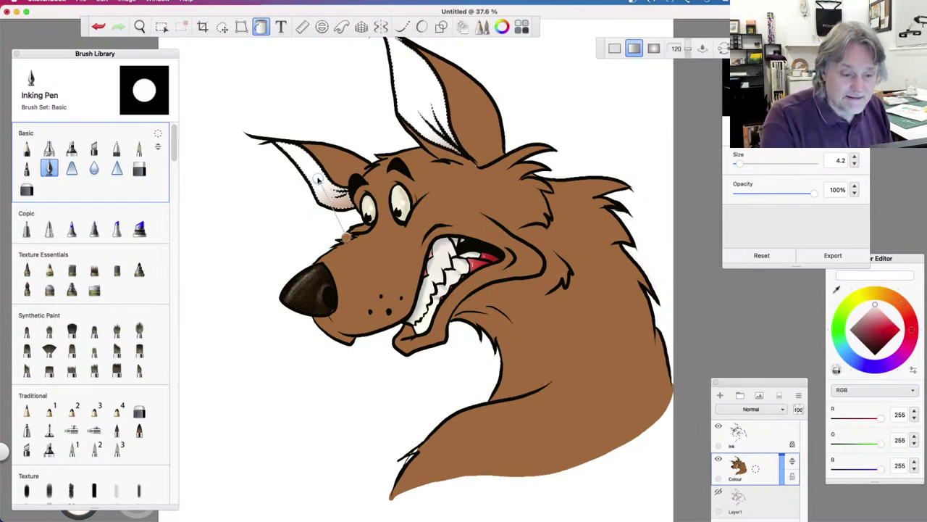
pyautogui.click(319, 178)
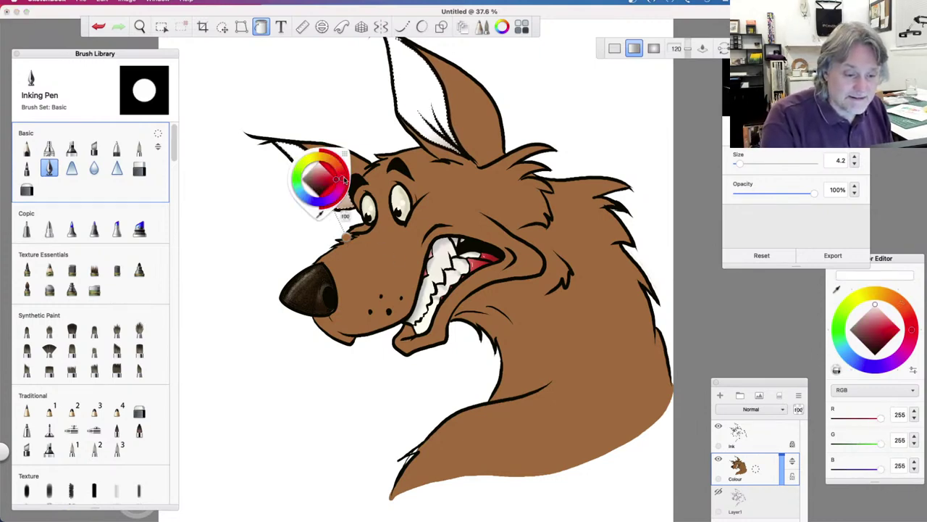
pyautogui.moveTo(343, 173); pyautogui.dragTo(336, 179)
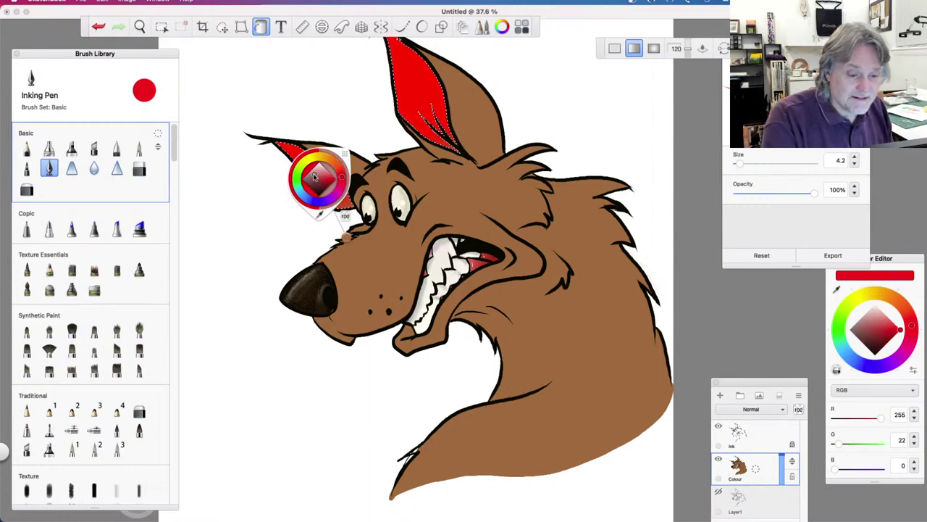
pyautogui.moveTo(314, 176); pyautogui.dragTo(319, 170)
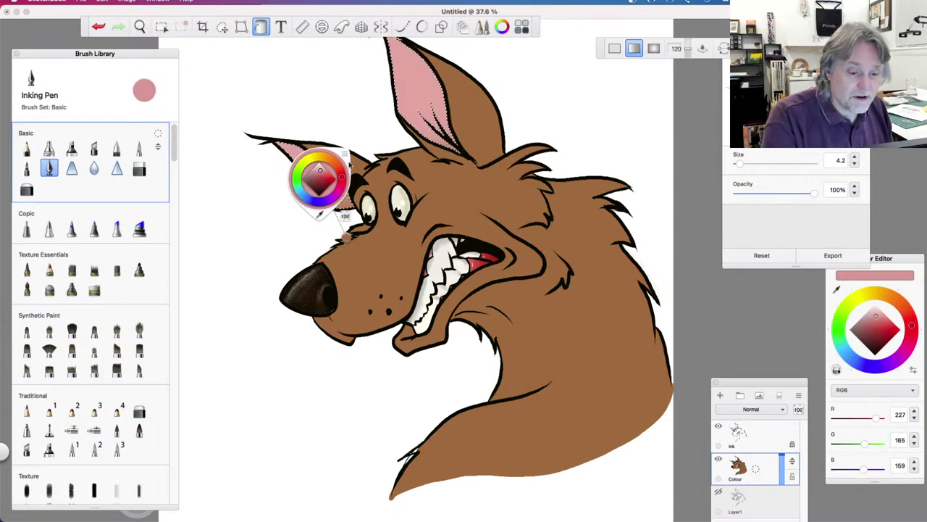
pyautogui.moveTo(346, 217); pyautogui.dragTo(357, 254)
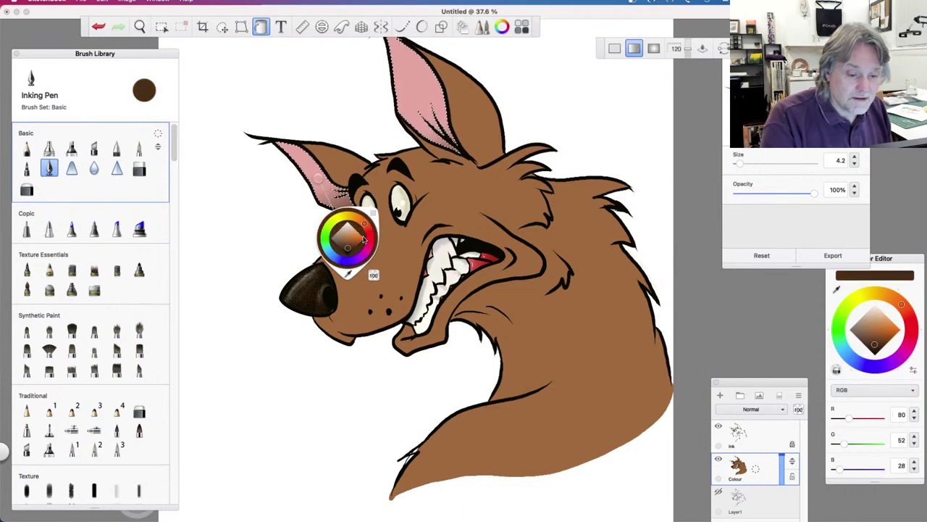
pyautogui.moveTo(416, 109); pyautogui.dragTo(453, 141)
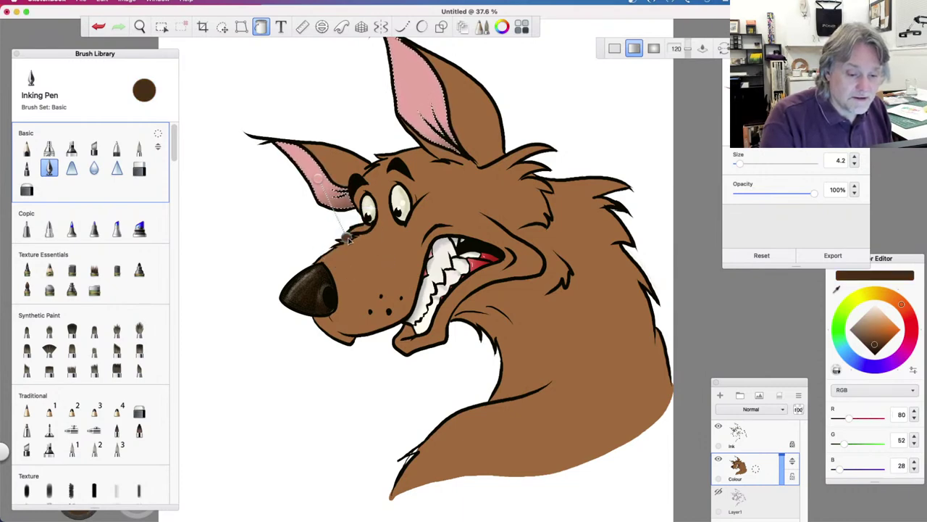
# Stretch the ear gradient from just beyond the front ear's tip to below the eyes, and clear the selection
pyautogui.keyDown('alt'); pyautogui.click(316, 176); pyautogui.keyUp('alt')
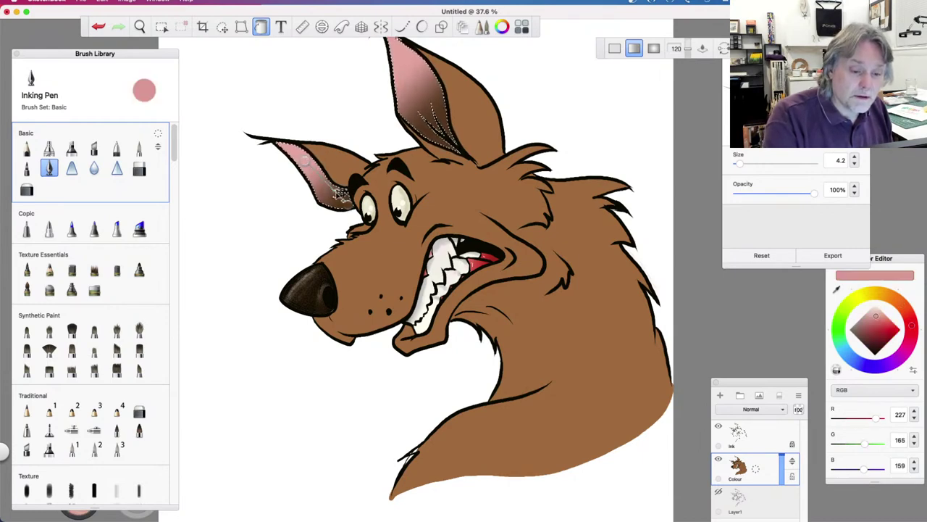
pyautogui.keyDown('alt'); pyautogui.click(350, 205); pyautogui.keyUp('alt')
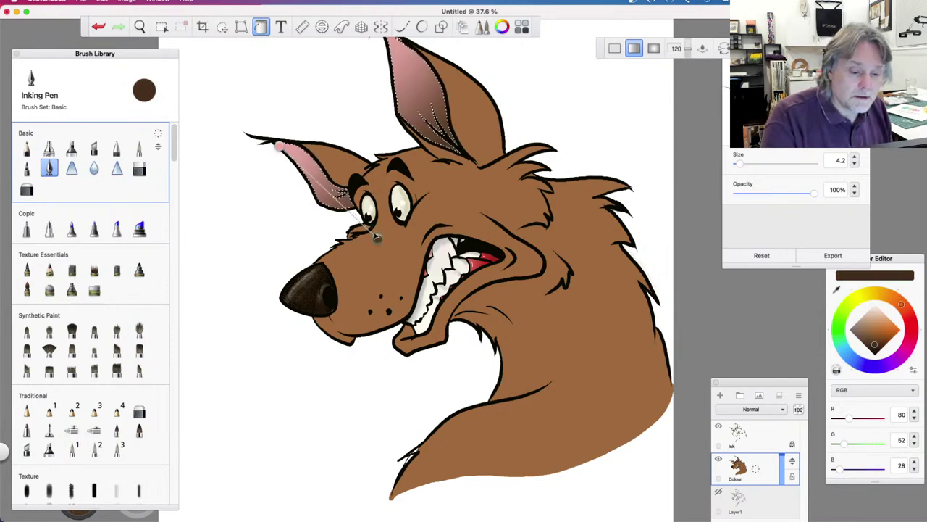
pyautogui.keyDown('alt'); pyautogui.click(284, 149); pyautogui.keyUp('alt')
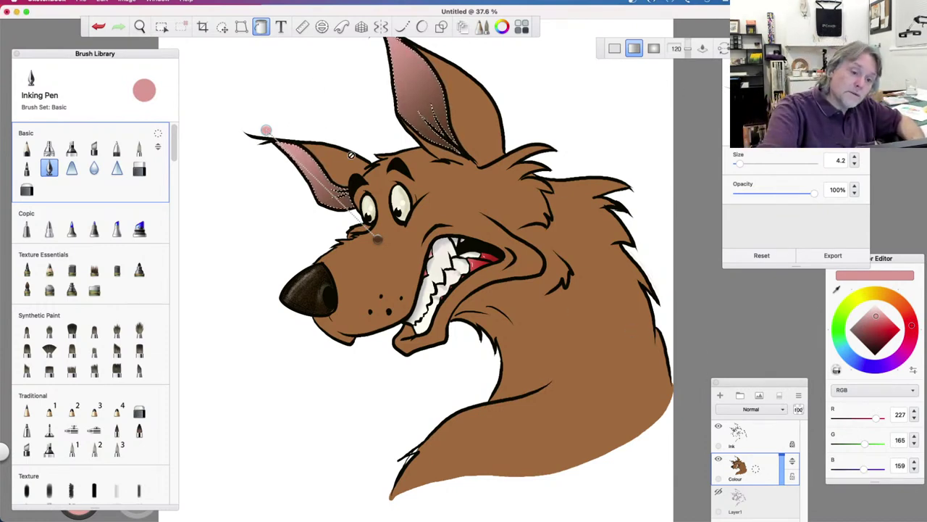
pyautogui.keyDown('alt'); pyautogui.click(378, 236); pyautogui.keyUp('alt')
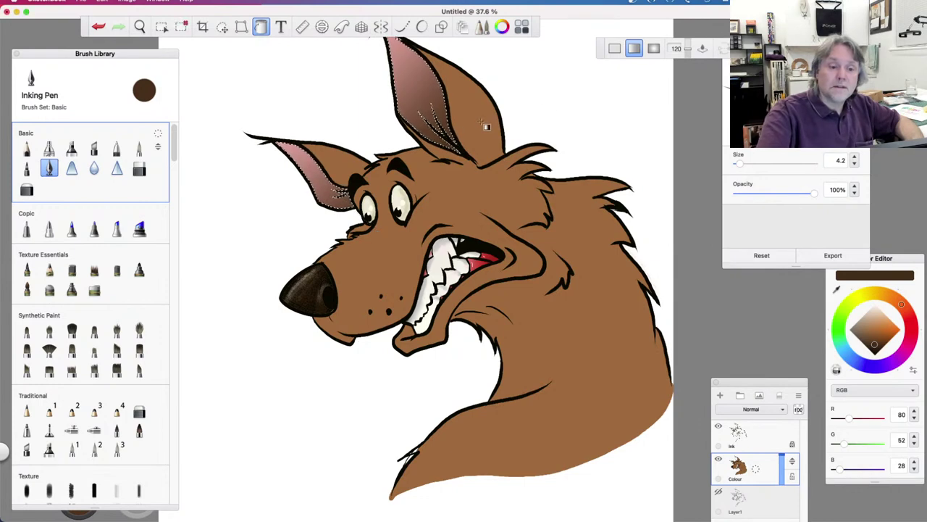
pyautogui.press('super+d')
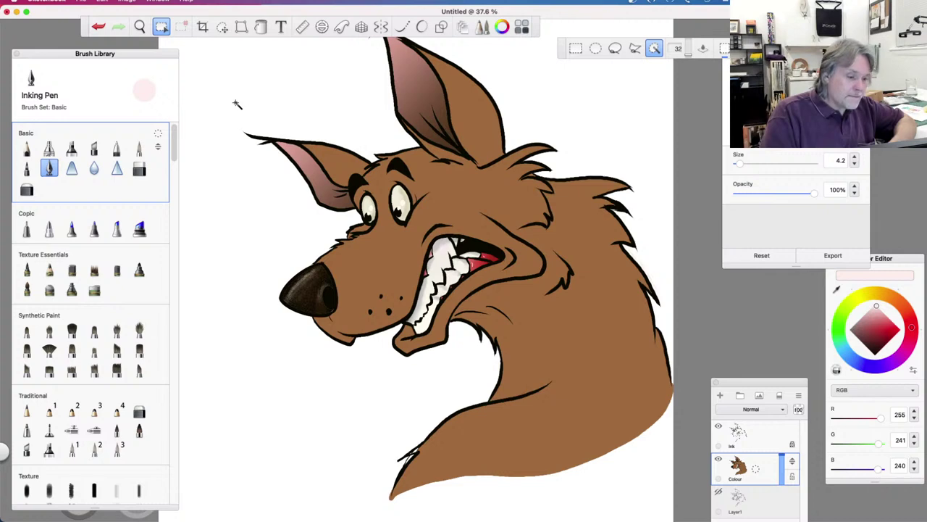
# Choose the Short Wirey Fur brush from the Fur Brushes set
pyautogui.moveTo(174, 153); pyautogui.dragTo(172, 249)
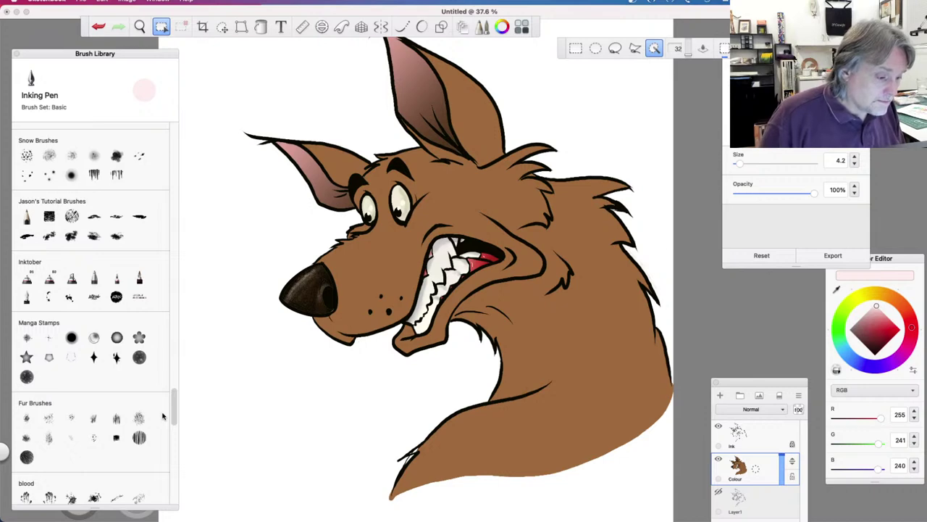
pyautogui.moveTo(174, 414); pyautogui.dragTo(172, 435)
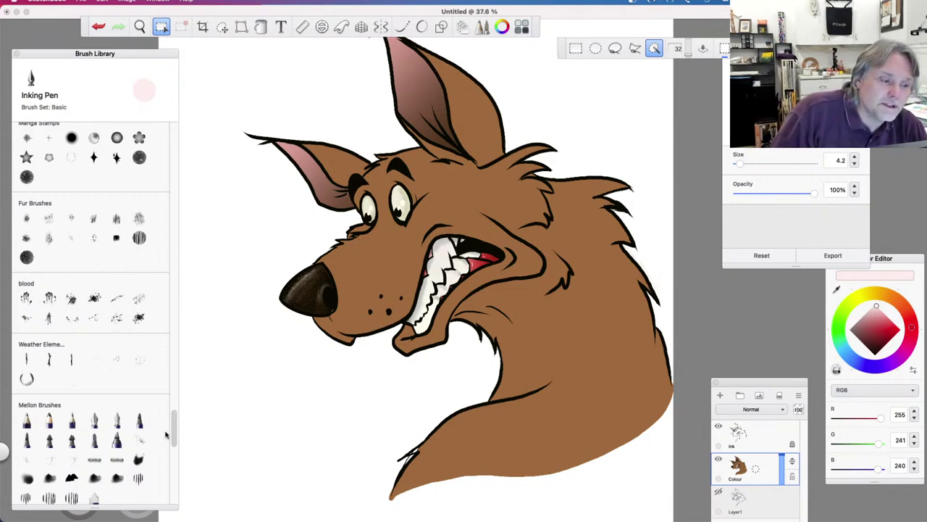
pyautogui.click(139, 218)
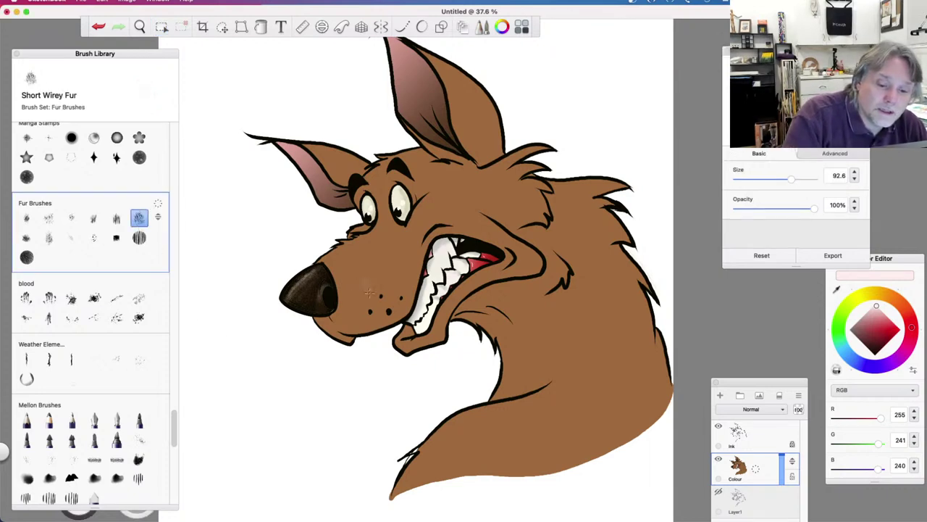
# Sample the wolf's brown fur colour and lighten it to RGB 218, 187, 160
pyautogui.click(876, 294)
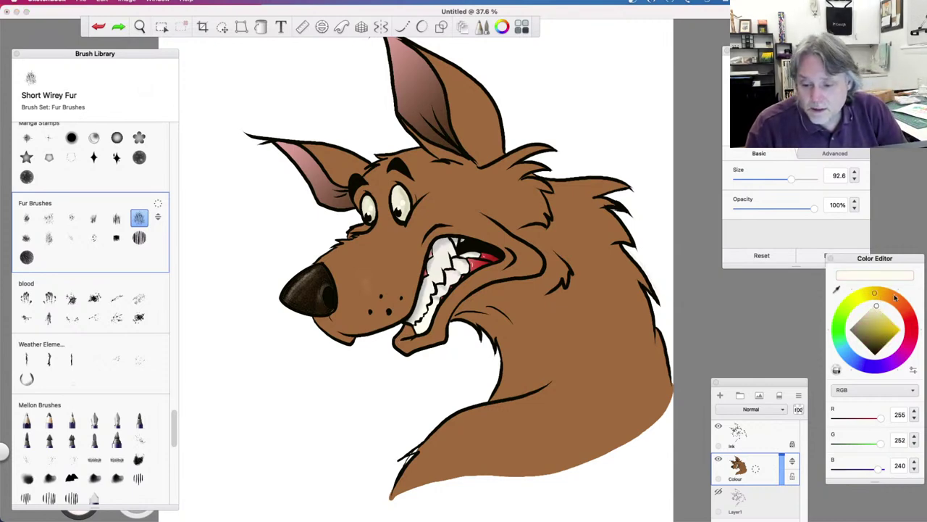
pyautogui.click(898, 302)
pyautogui.click(837, 289)
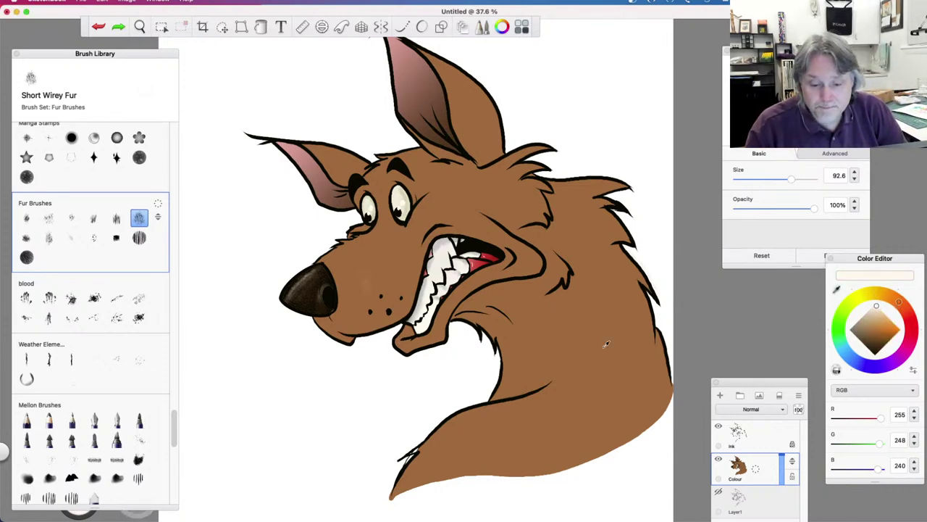
pyautogui.click(589, 341)
pyautogui.moveTo(872, 335); pyautogui.dragTo(873, 317)
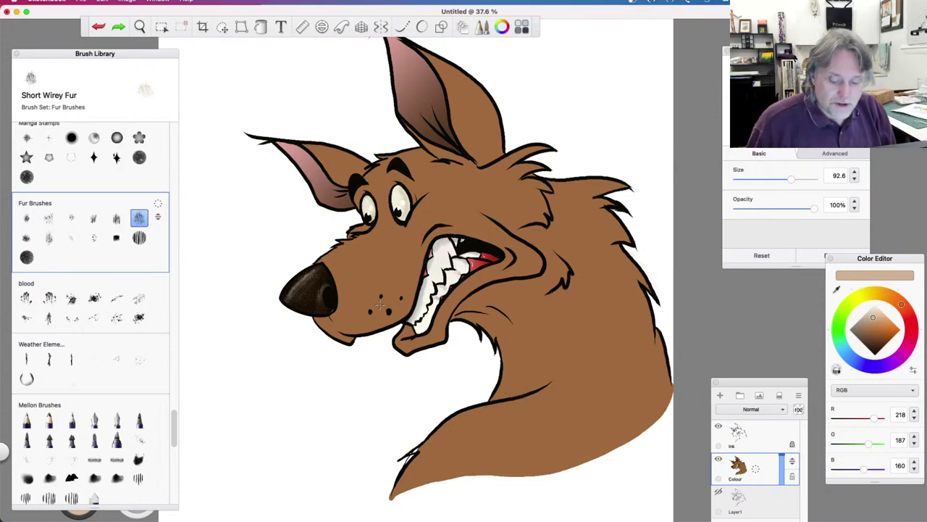
# Try light brown fur strokes on the snout with the Short Wirey Fur brush at size 92.6, and undo them
pyautogui.click(139, 27)
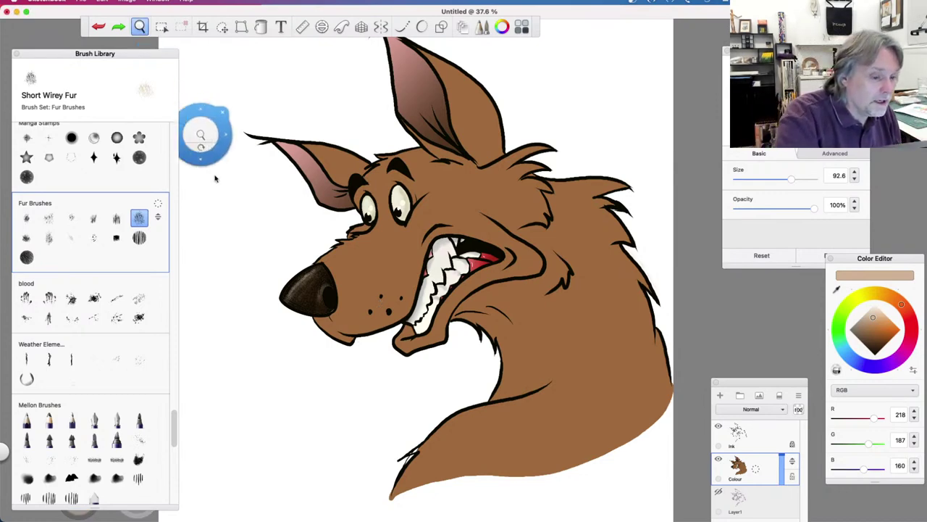
pyautogui.moveTo(244, 325); pyautogui.dragTo(248, 269)
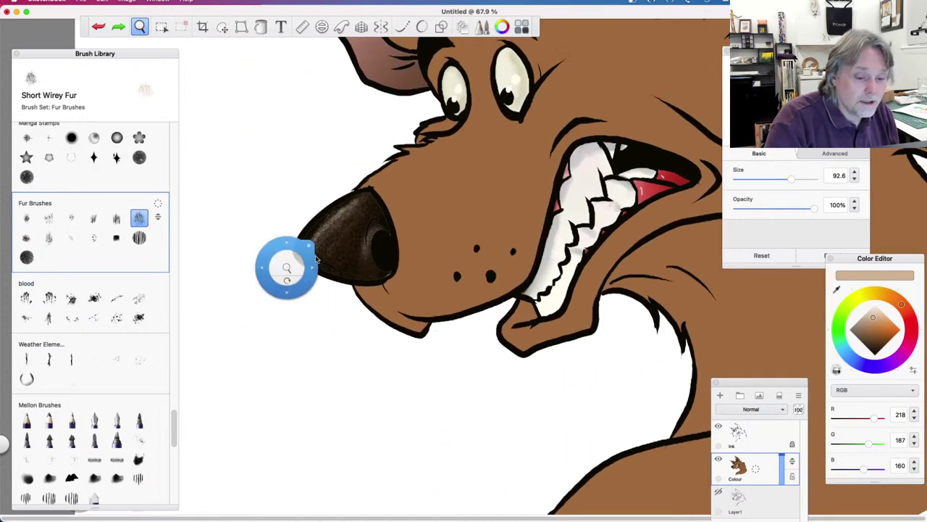
pyautogui.moveTo(344, 329); pyautogui.dragTo(257, 388)
pyautogui.press('space')
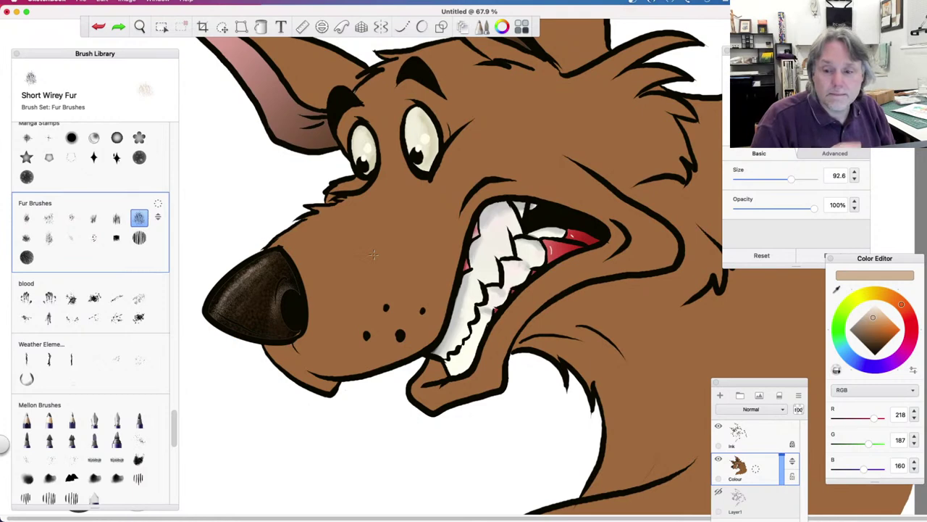
pyautogui.moveTo(373, 254)
pyautogui.mouseDown()
pyautogui.moveTo(347, 286)
pyautogui.moveTo(344, 245)
pyautogui.moveTo(380, 286)
pyautogui.moveTo(354, 268)
pyautogui.moveTo(358, 245)
pyautogui.moveTo(384, 265)
pyautogui.mouseUp()
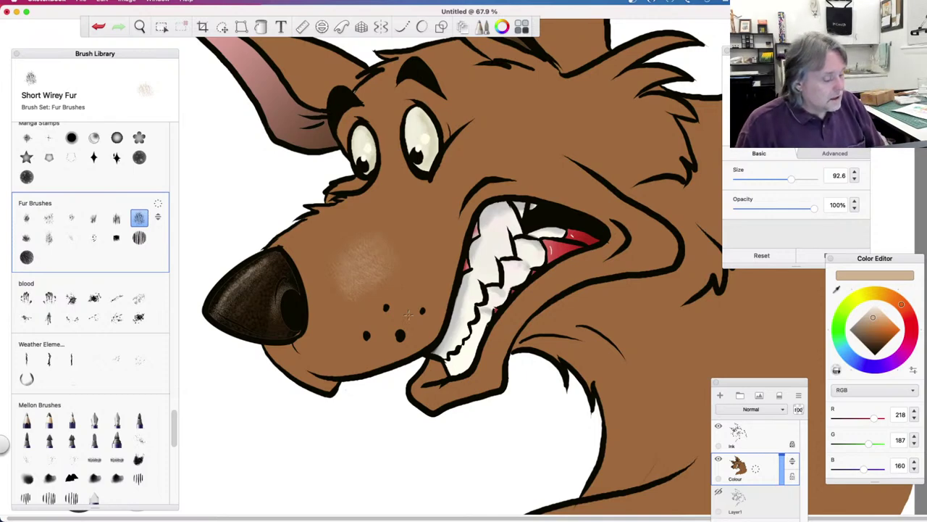
pyautogui.press('super+z')
pyautogui.press('super+z')
pyautogui.press('super+z')
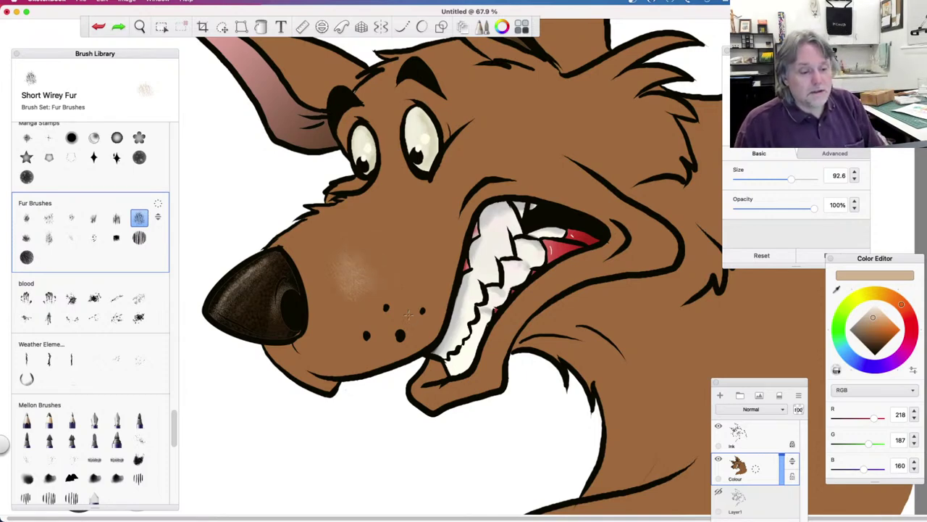
pyautogui.press('super+z')
pyautogui.press('super+z')
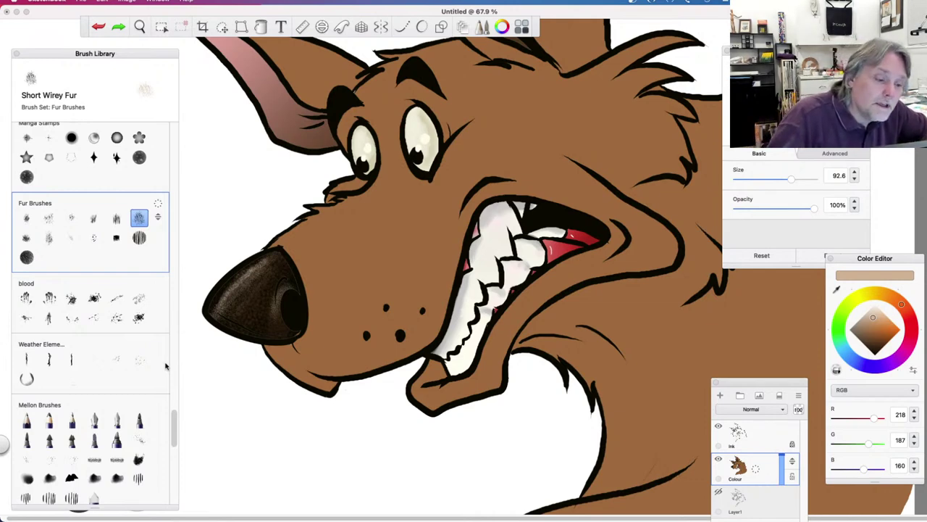
# Select the wolf's brown face and snout area with the magic wand and return to the Short Wirey Fur brush
pyautogui.click(222, 27)
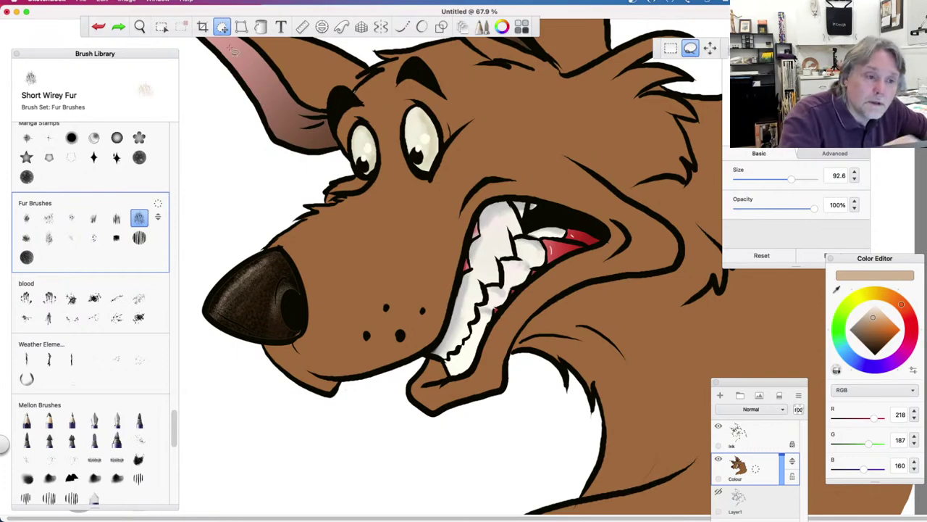
pyautogui.press('m')
pyautogui.click(392, 272)
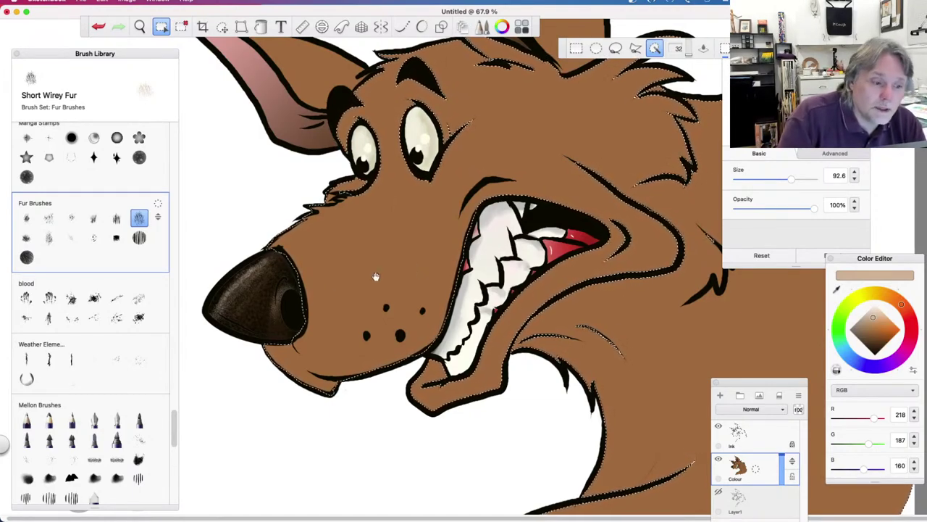
pyautogui.press('b')
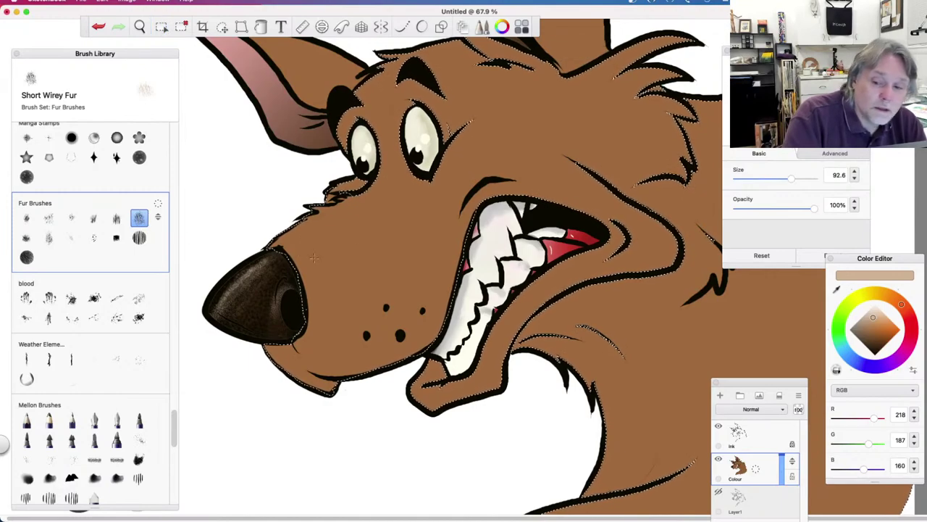
# Try Short Wirey Fur strokes at size 238.2 across the snout and forehead, and undo them
pyautogui.moveTo(802, 182); pyautogui.dragTo(805, 179)
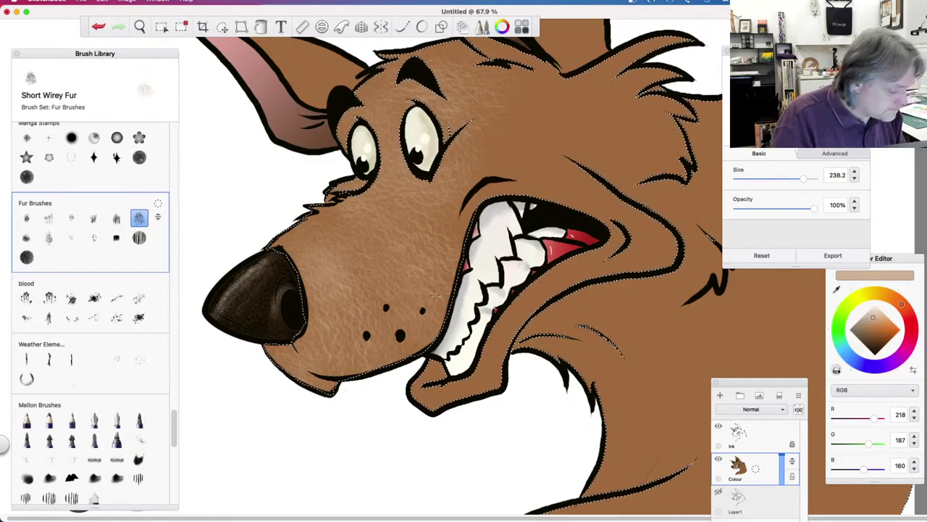
pyautogui.press('super+z')
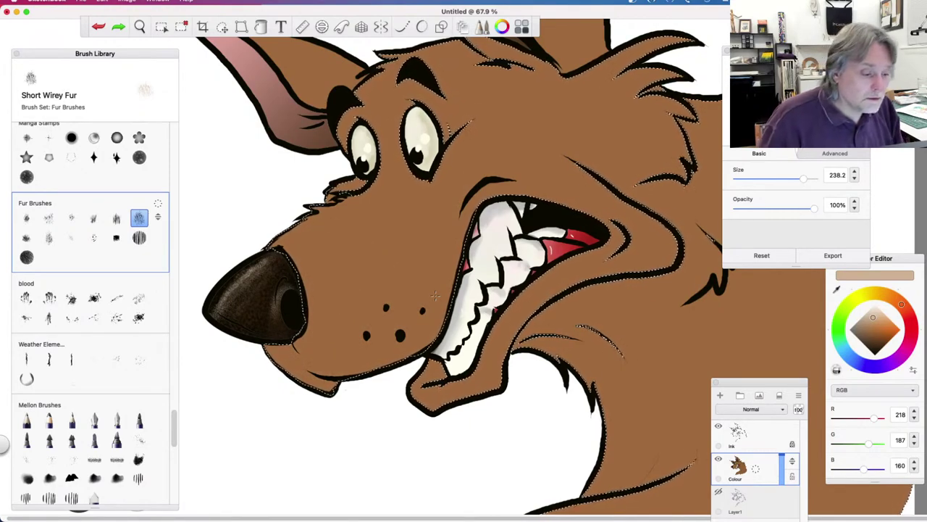
# Try light strokes over the snout with the Straight Fur brush at size 100.3, and undo them
pyautogui.click(116, 217)
pyautogui.moveTo(363, 276); pyautogui.dragTo(360, 305)
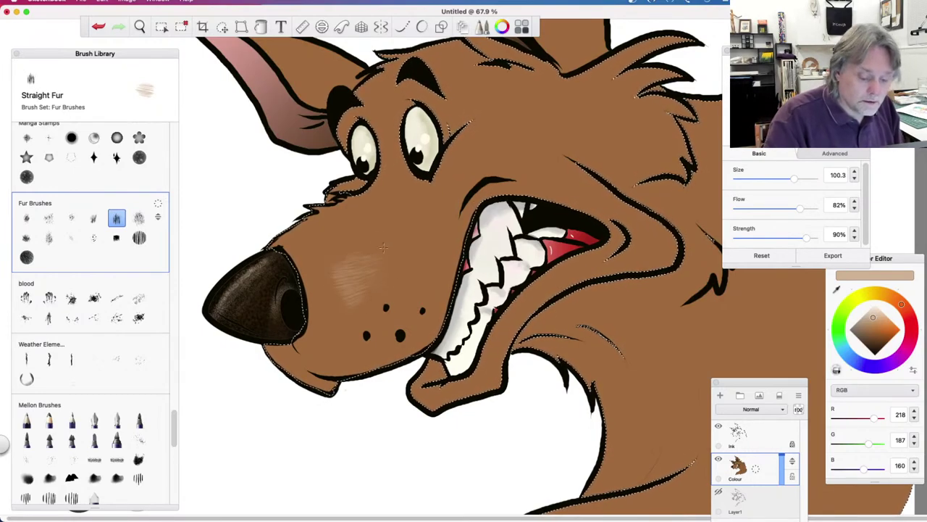
pyautogui.hotkey('ctrl', 'z')
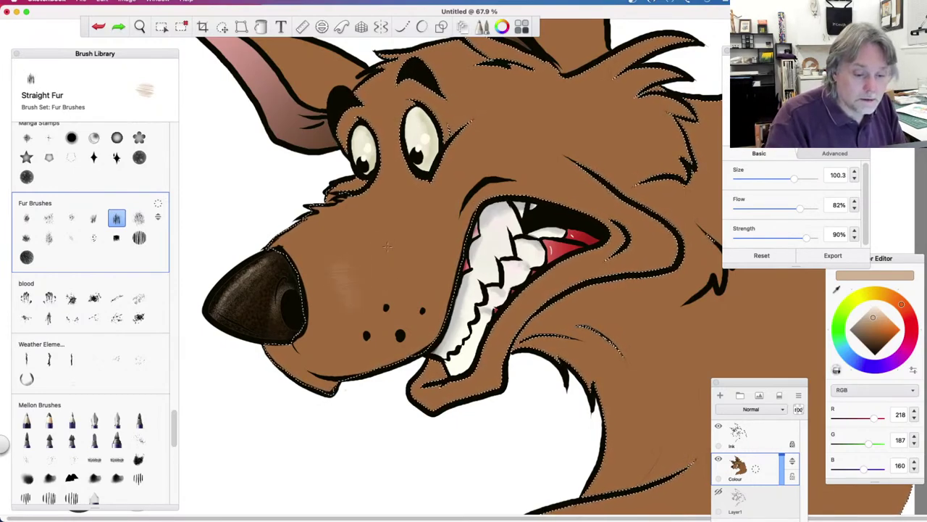
pyautogui.moveTo(398, 229); pyautogui.dragTo(370, 261)
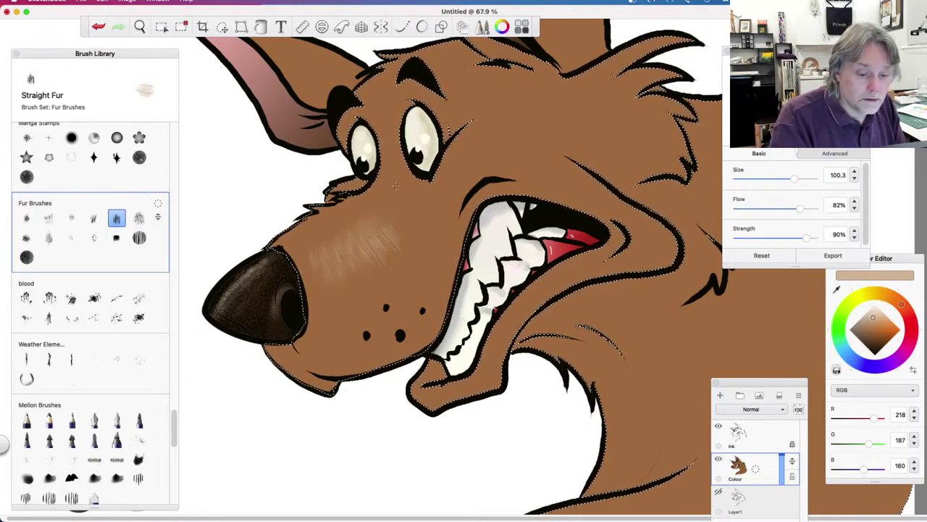
pyautogui.press('super+z')
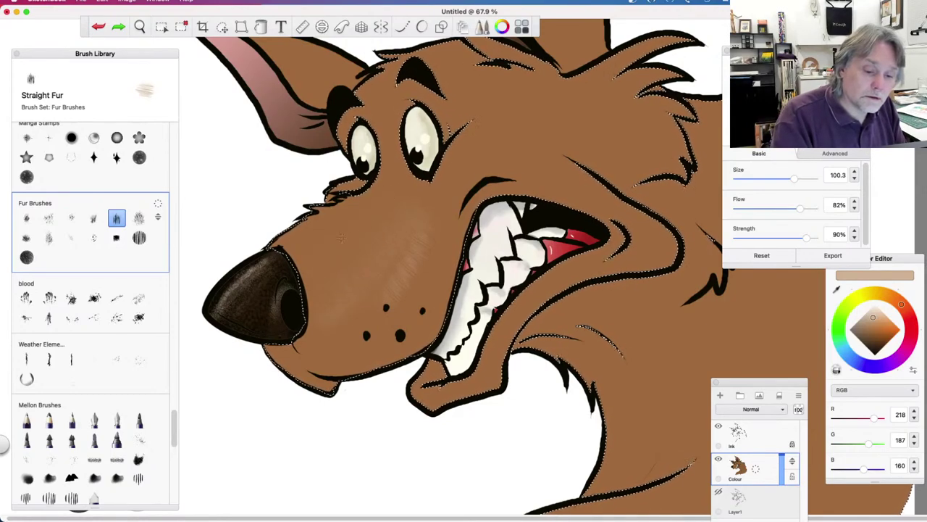
pyautogui.moveTo(341, 246); pyautogui.dragTo(427, 248)
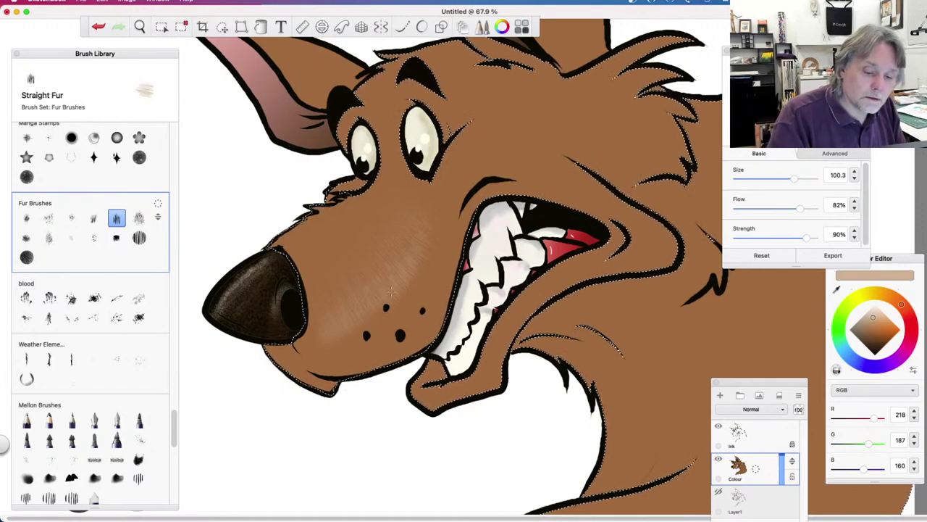
pyautogui.moveTo(427, 254); pyautogui.dragTo(337, 335)
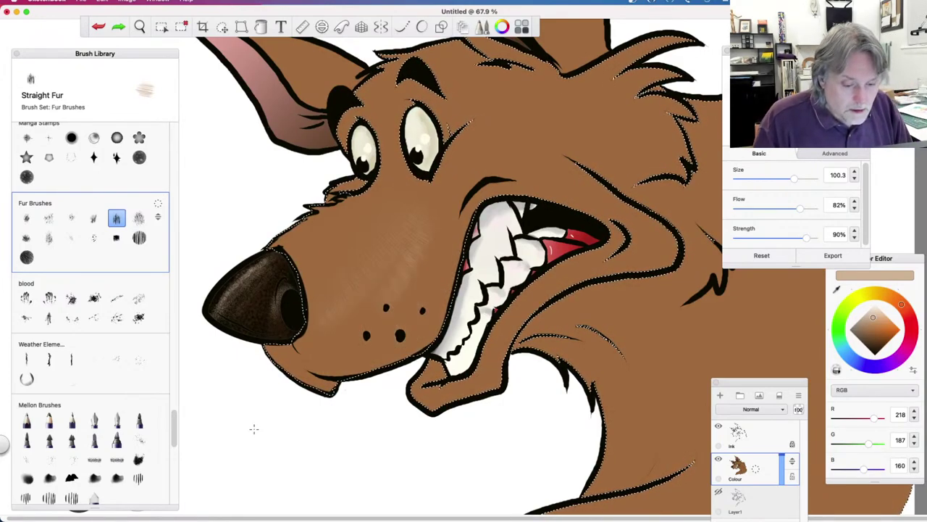
# Clear the face selection and restore it
pyautogui.press('super+d')
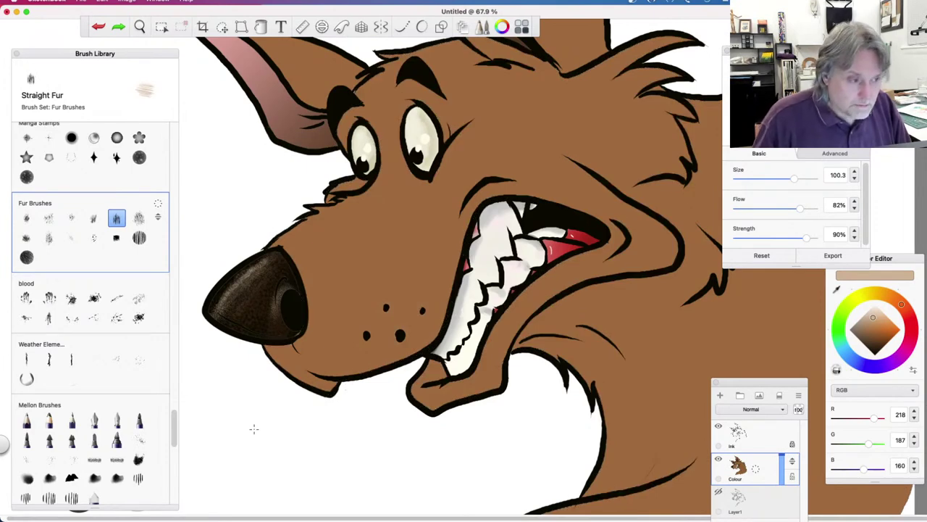
pyautogui.click(102, 2)
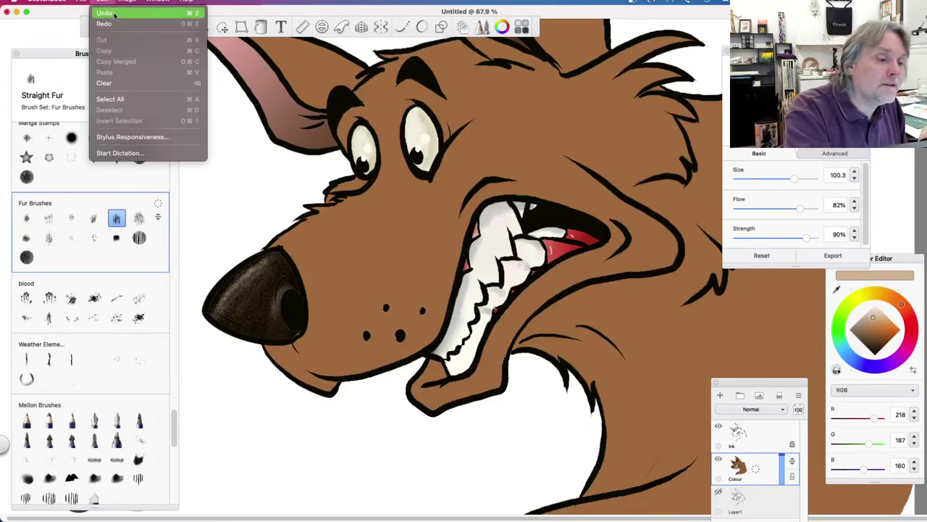
pyautogui.click(136, 24)
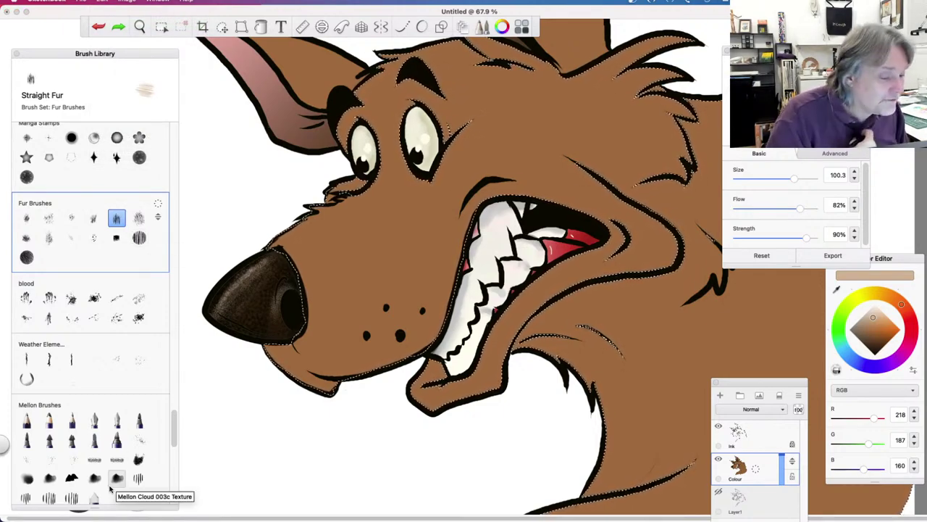
# Try the Rough Grainy Eraser on the snout at sizes 45.4 and 152.7, and undo the strokes
pyautogui.click(26, 257)
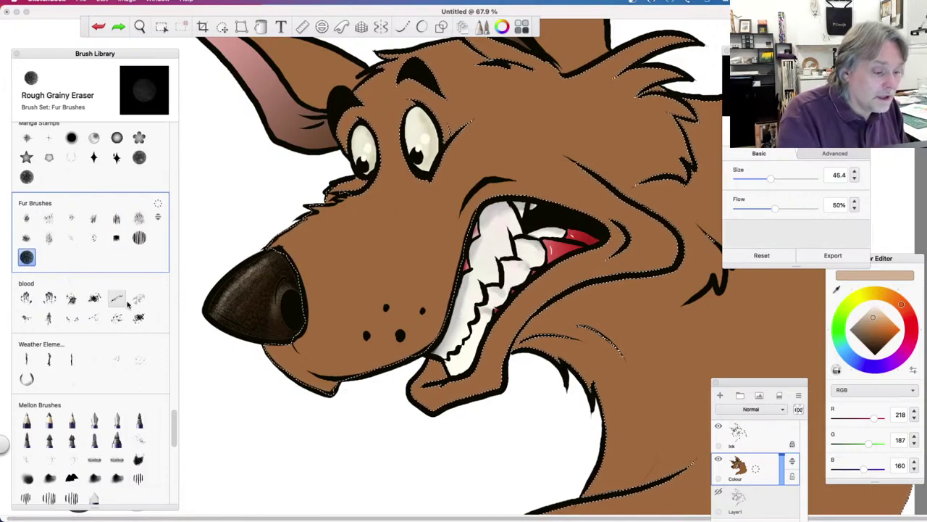
pyautogui.moveTo(386, 248); pyautogui.dragTo(366, 289)
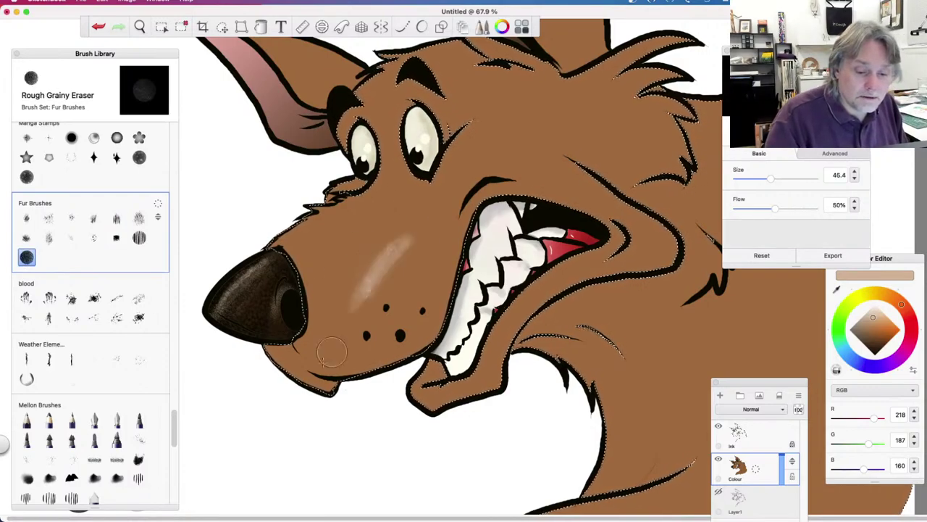
pyautogui.press('super+z')
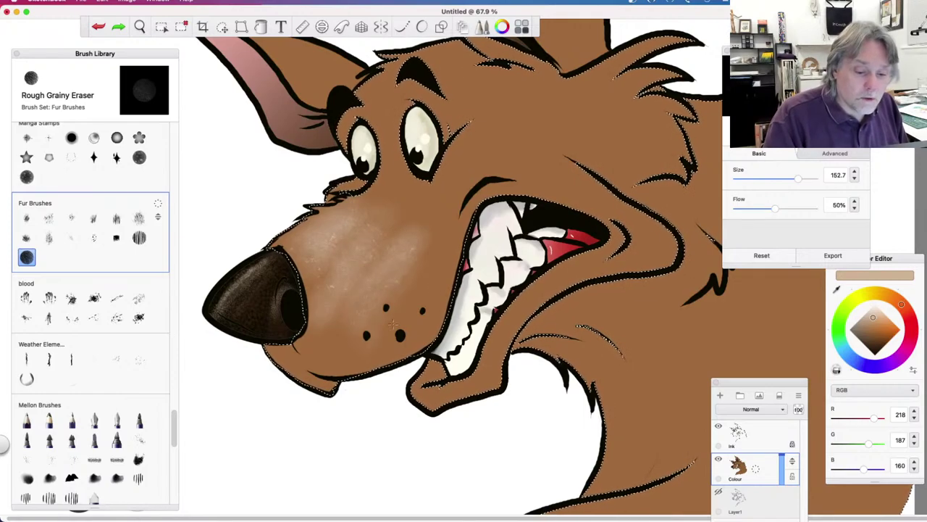
pyautogui.press('super+shift+z')
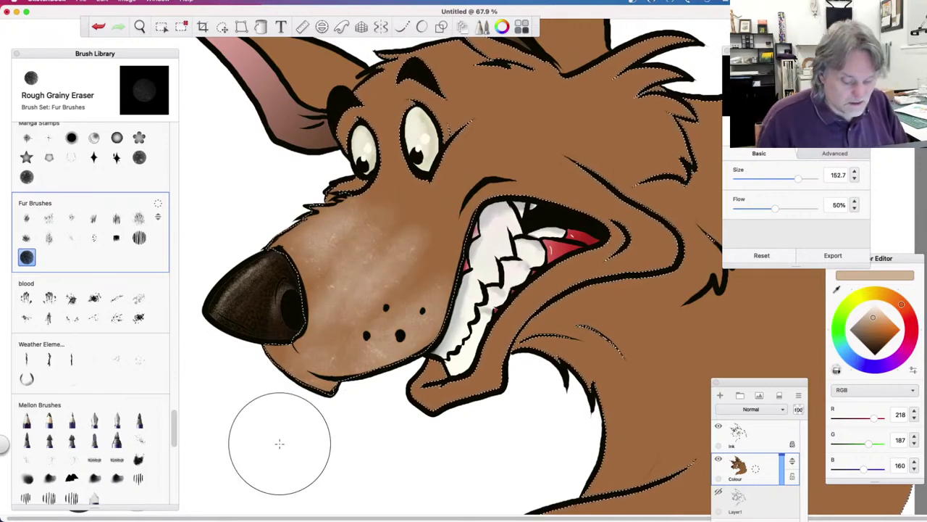
pyautogui.press('super+z')
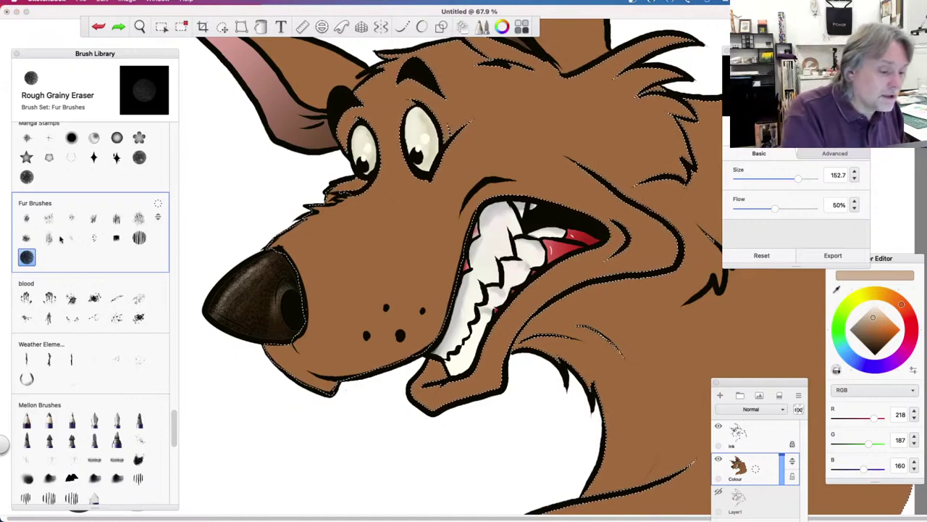
# Try Wirey Fur Clump strokes on the snout at sizes 84.6 and 511.0, and undo them
pyautogui.click(26, 238)
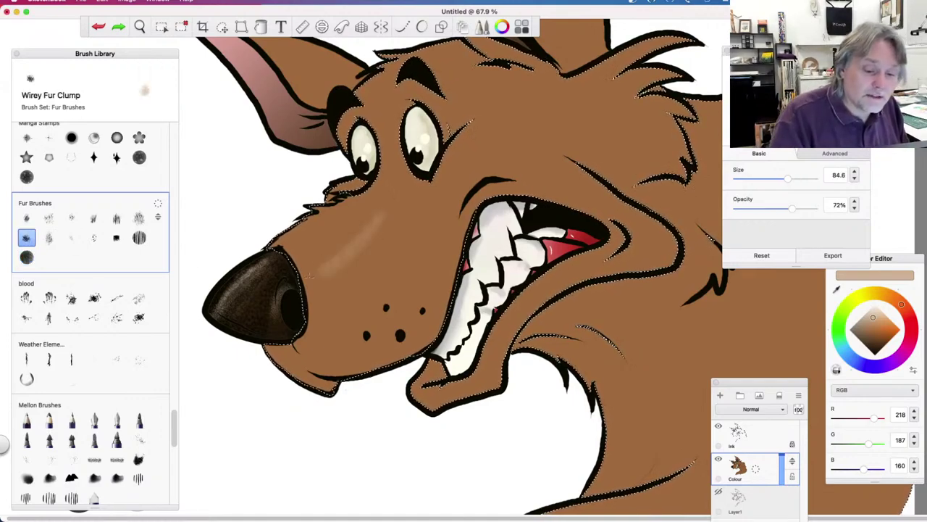
pyautogui.moveTo(304, 266); pyautogui.dragTo(304, 268)
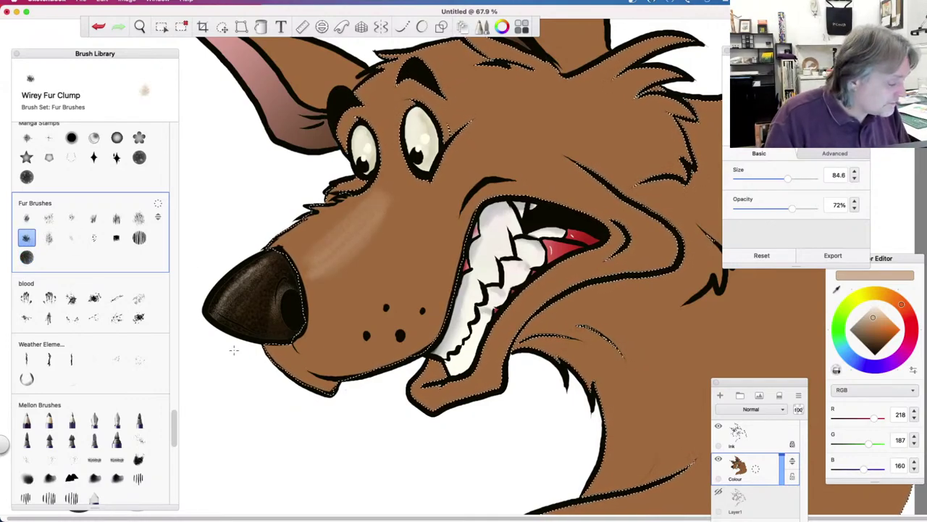
pyautogui.press('super+z')
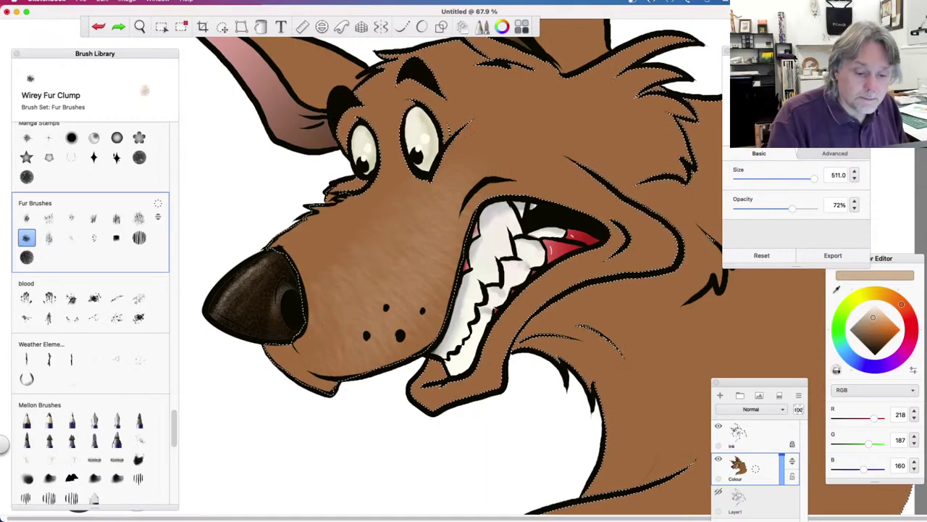
pyautogui.moveTo(356, 234); pyautogui.dragTo(224, 346)
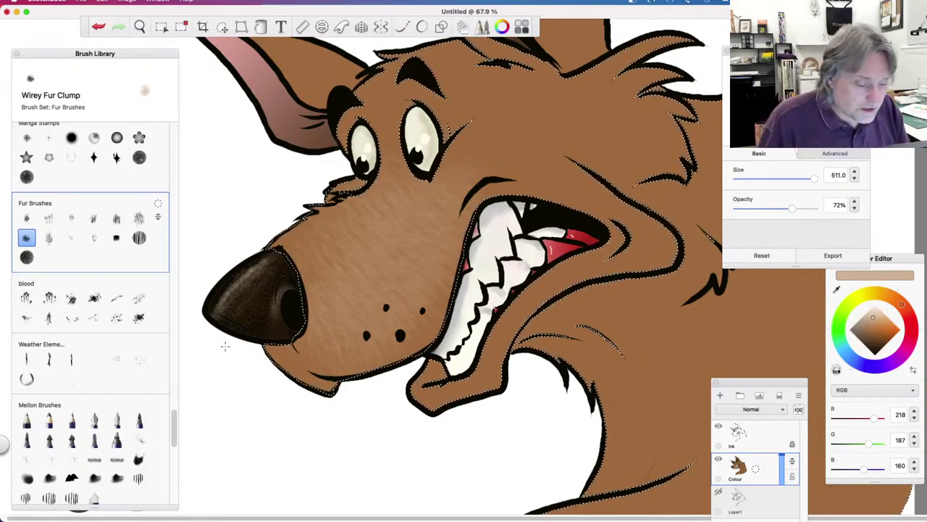
pyautogui.press('super+z')
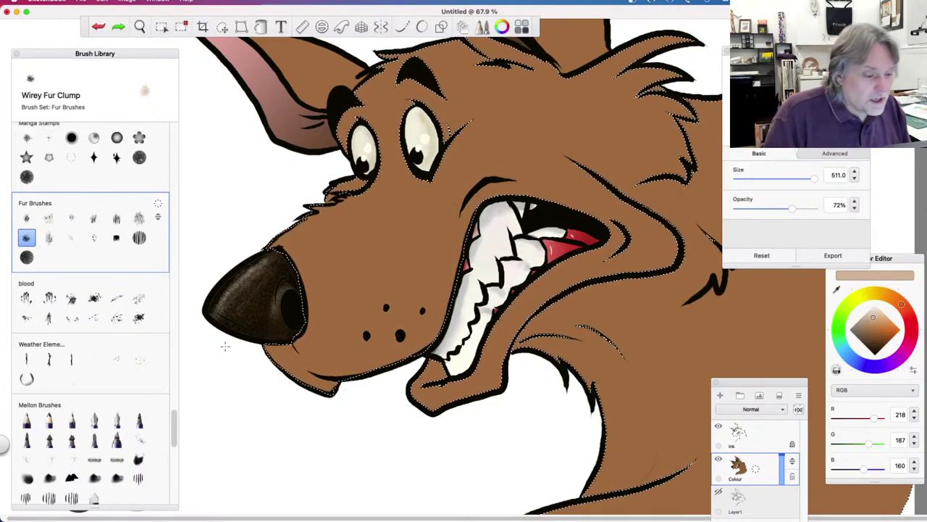
# Texture the snout's lower edge and the area beside the mouth with the Short Sparse Fur brush at size 99.1 and 85% opacity
pyautogui.click(71, 218)
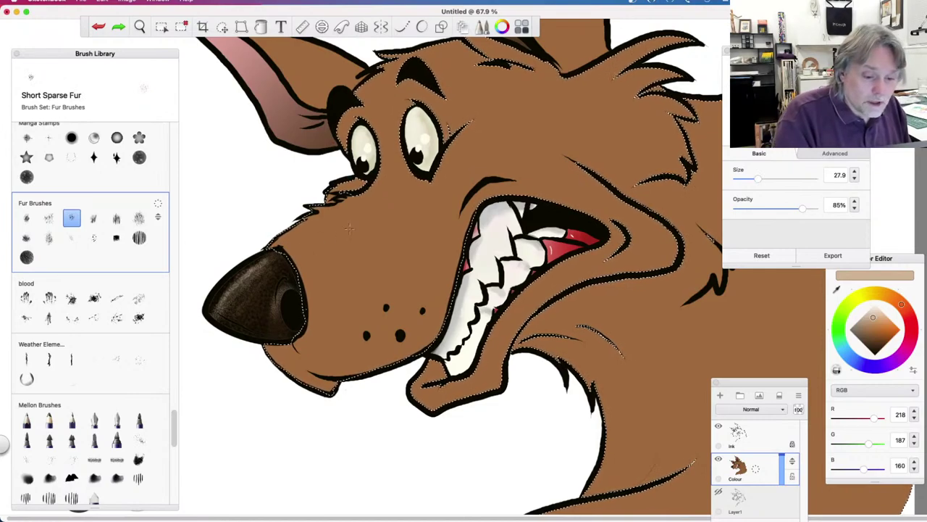
pyautogui.moveTo(323, 248); pyautogui.dragTo(315, 256)
pyautogui.press('super+z')
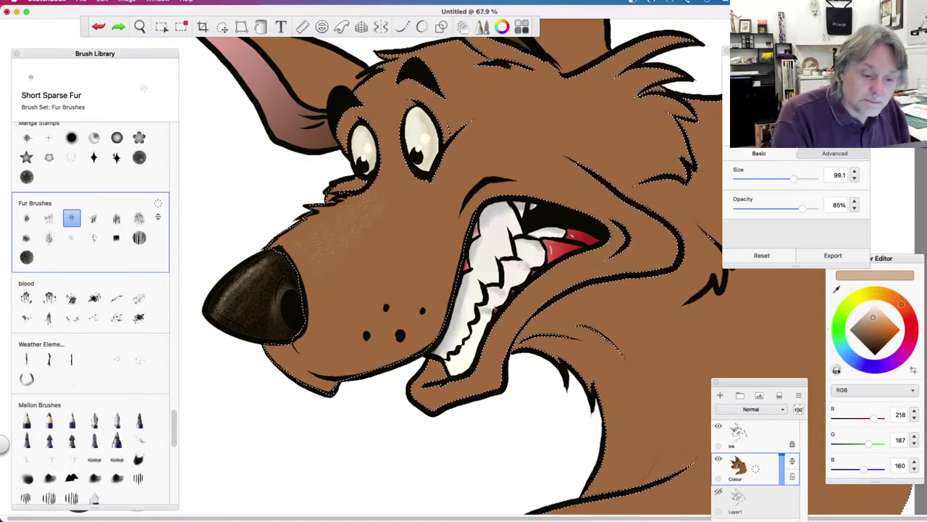
pyautogui.moveTo(376, 203); pyautogui.dragTo(406, 223)
pyautogui.press('super+z')
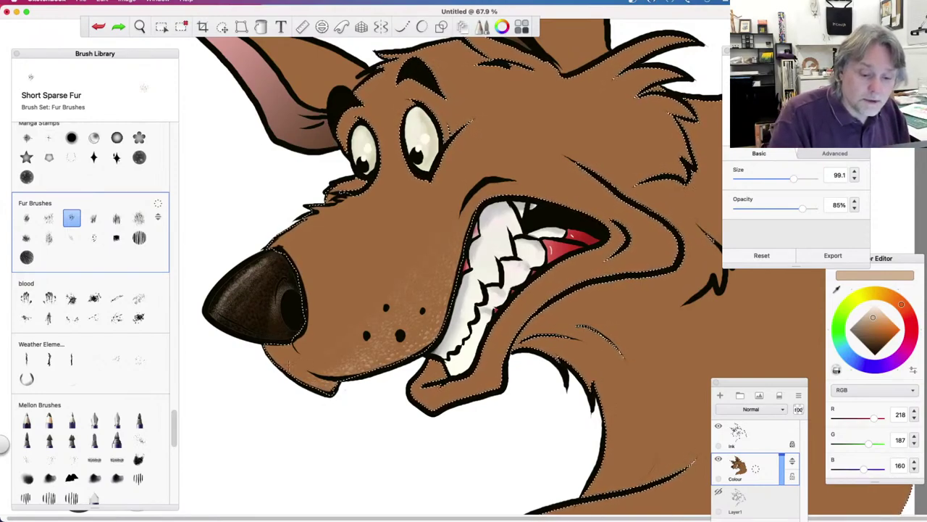
pyautogui.press('shift+super+z')
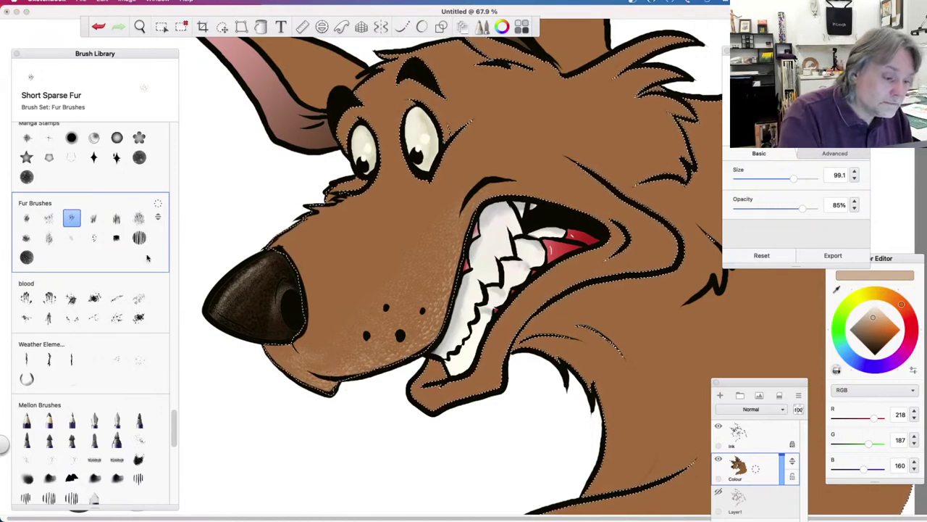
# Try a Thick Fur Wisps stroke at size 90.3 on the snout behind the nose, and undo it
pyautogui.click(94, 218)
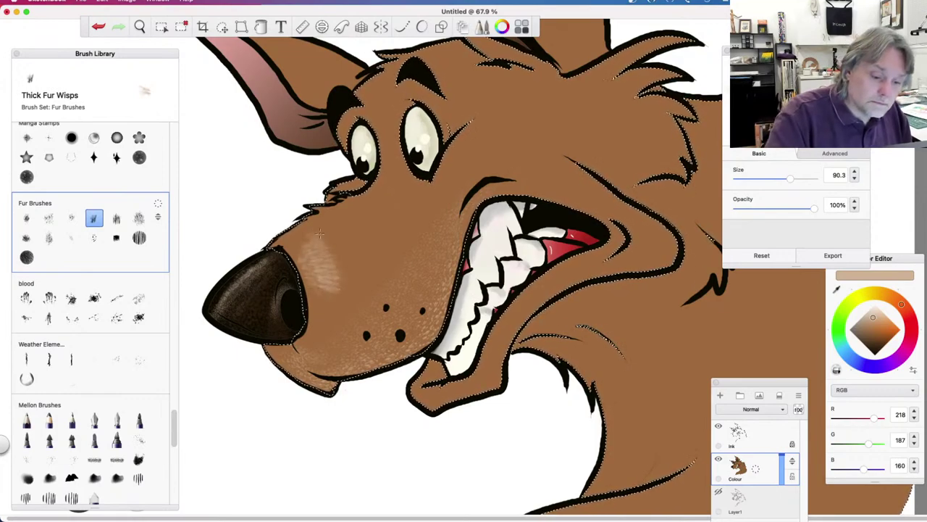
pyautogui.press('super+z')
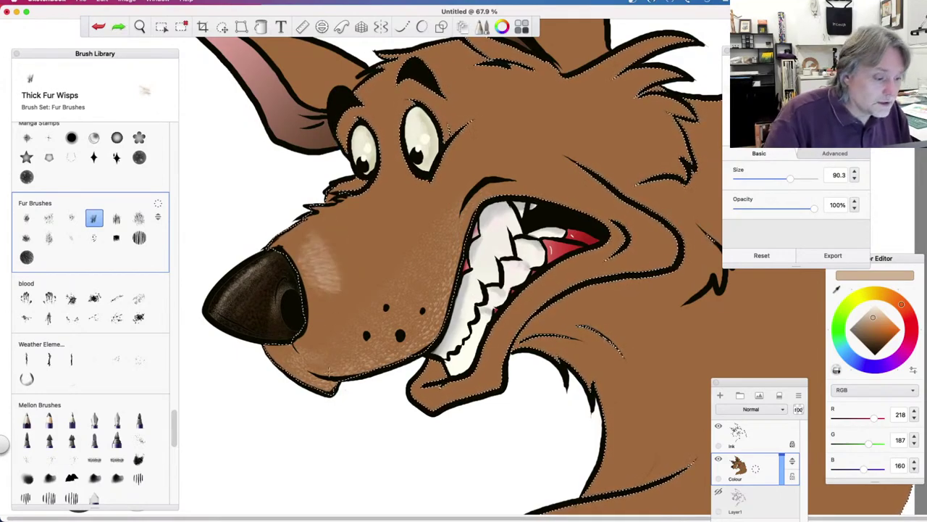
# Try Wirey Fur Clump strokes on the upper snout at sizes 511.0 and 26.6, and undo them
pyautogui.click(27, 238)
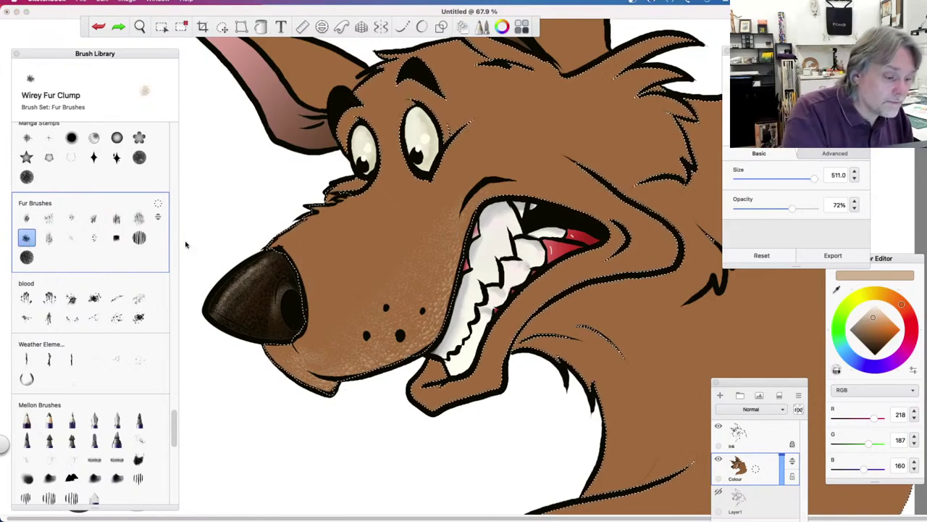
pyautogui.moveTo(328, 246); pyautogui.dragTo(369, 248)
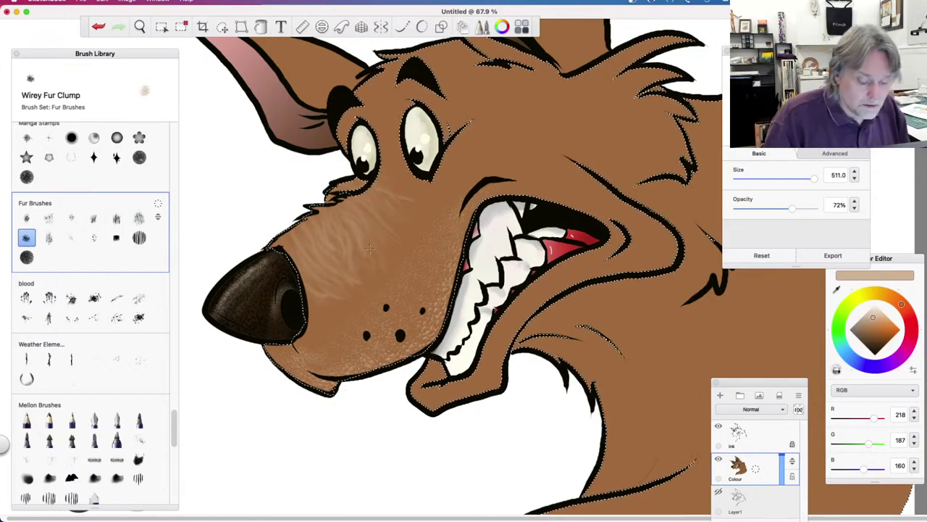
pyautogui.press('super+z')
pyautogui.moveTo(815, 178); pyautogui.dragTo(757, 179)
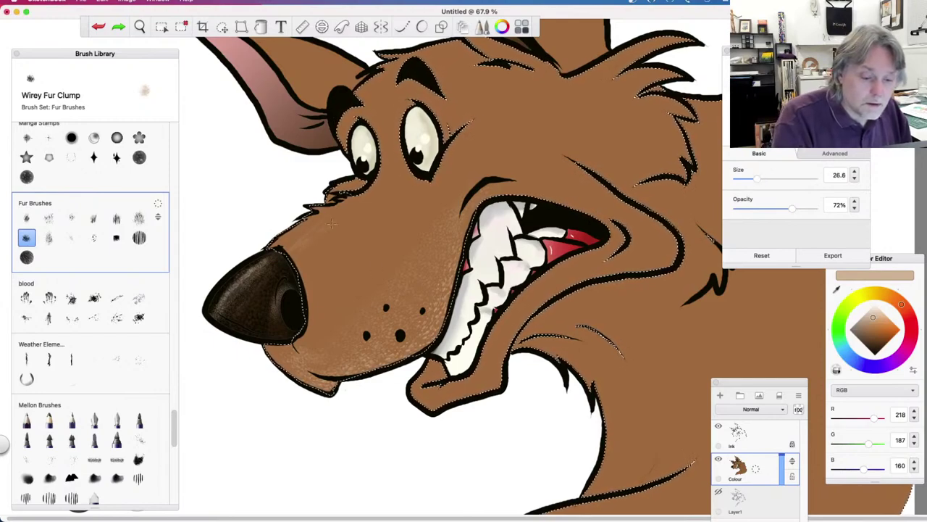
pyautogui.moveTo(319, 258); pyautogui.dragTo(378, 208)
pyautogui.press('super+z')
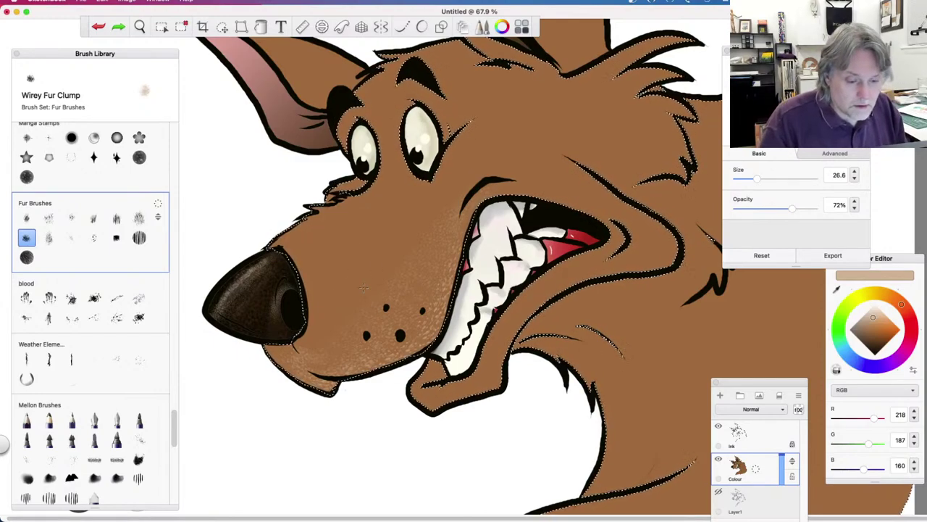
# Try Long Wirey Fur strokes at size 160.4 along the upper snout toward the eyes, and undo them
pyautogui.click(48, 237)
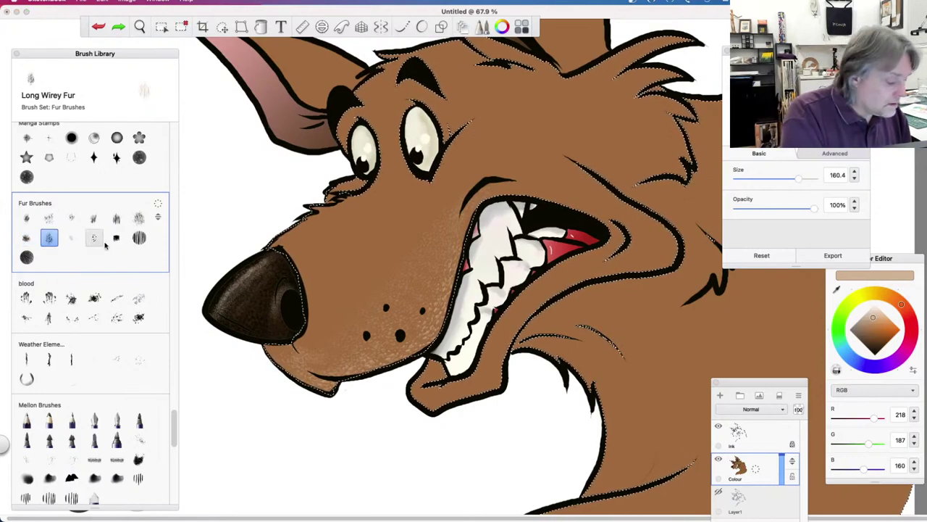
pyautogui.moveTo(332, 235); pyautogui.dragTo(376, 234)
pyautogui.press('super+z')
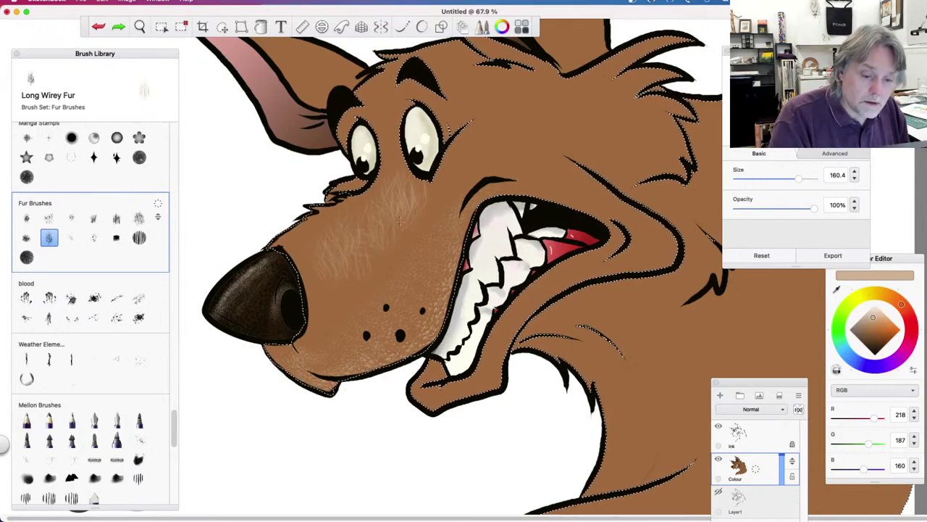
pyautogui.press('super+z')
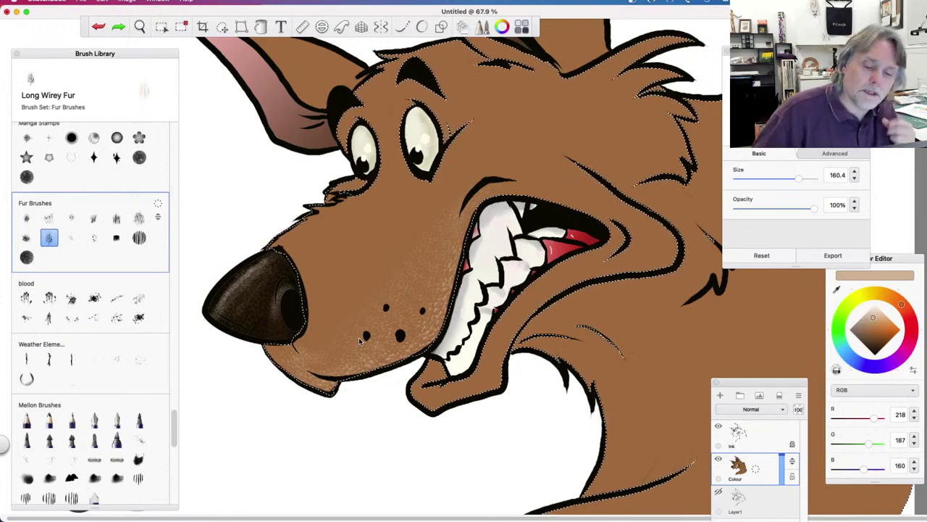
# Try a patch of Short Fur at size 36.2 on the upper snout, and undo it
pyautogui.scroll(2, 360, 340)
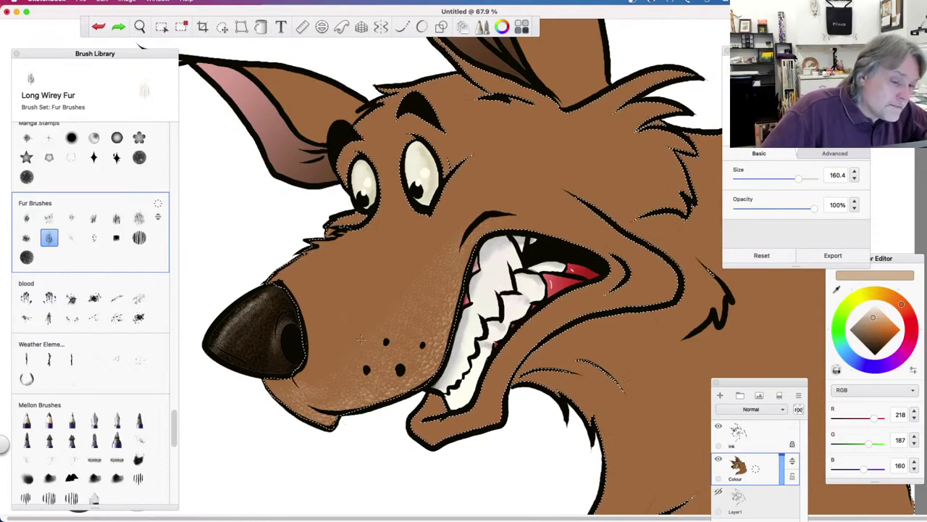
pyautogui.click(48, 218)
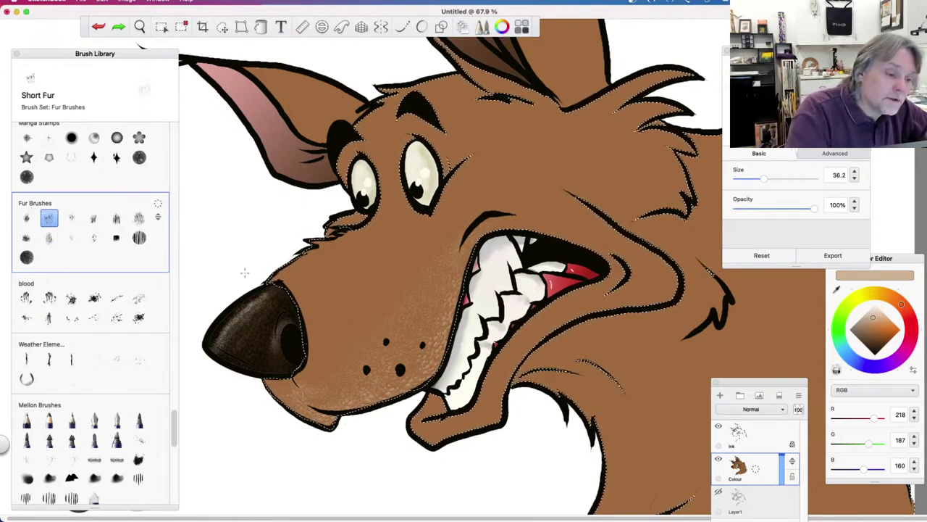
pyautogui.moveTo(371, 270); pyautogui.dragTo(376, 250)
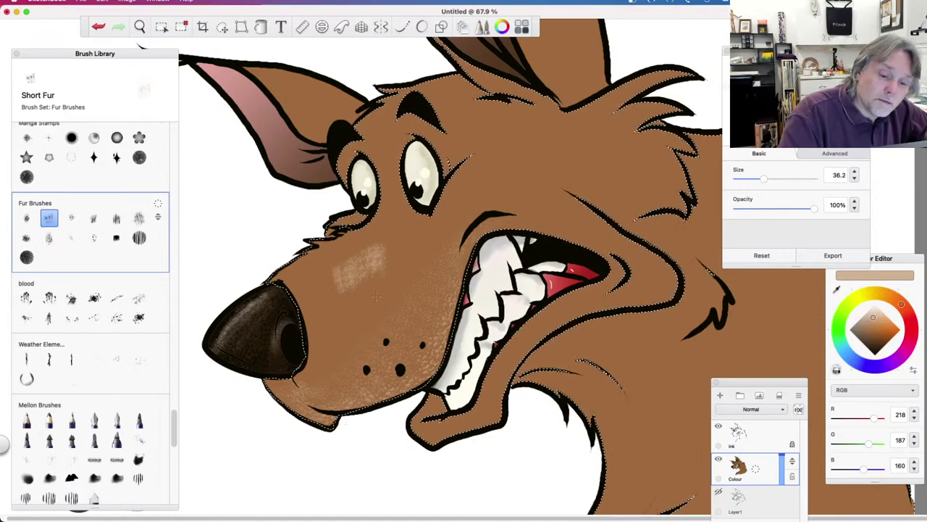
pyautogui.press('super+z')
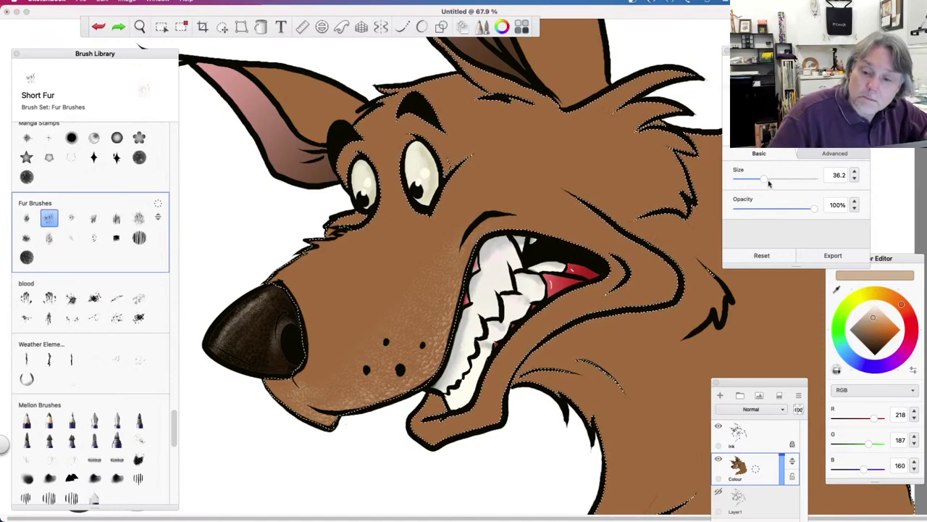
# Try Short Fur strokes at size 191.6 from behind the nose up to between the eyes, and undo them
pyautogui.moveTo(777, 179); pyautogui.dragTo(780, 178)
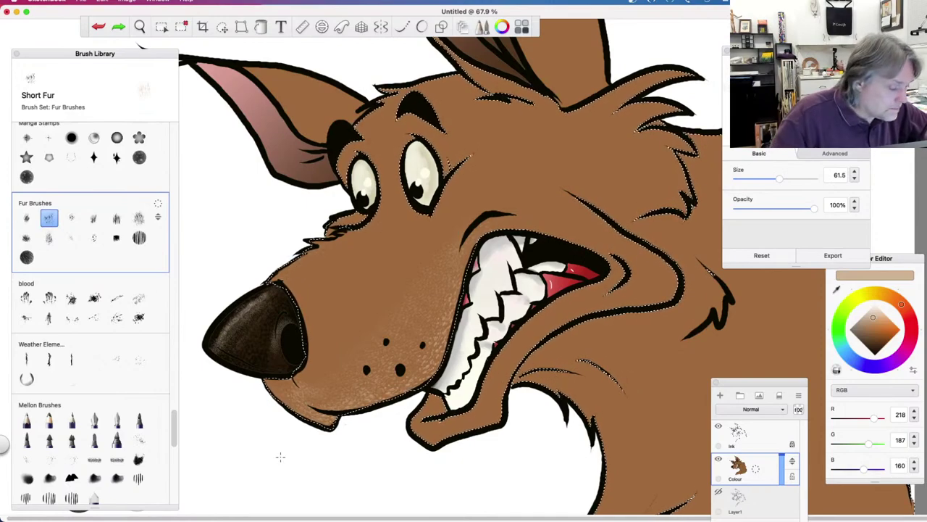
pyautogui.moveTo(780, 179); pyautogui.dragTo(801, 179)
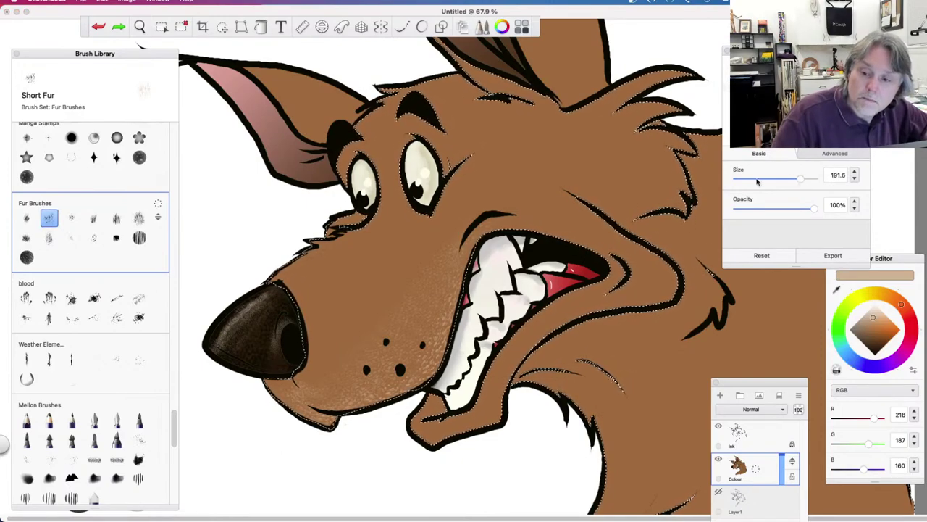
pyautogui.moveTo(349, 268)
pyautogui.mouseDown()
pyautogui.moveTo(325, 291)
pyautogui.moveTo(313, 280)
pyautogui.moveTo(330, 256)
pyautogui.moveTo(322, 288)
pyautogui.mouseUp()
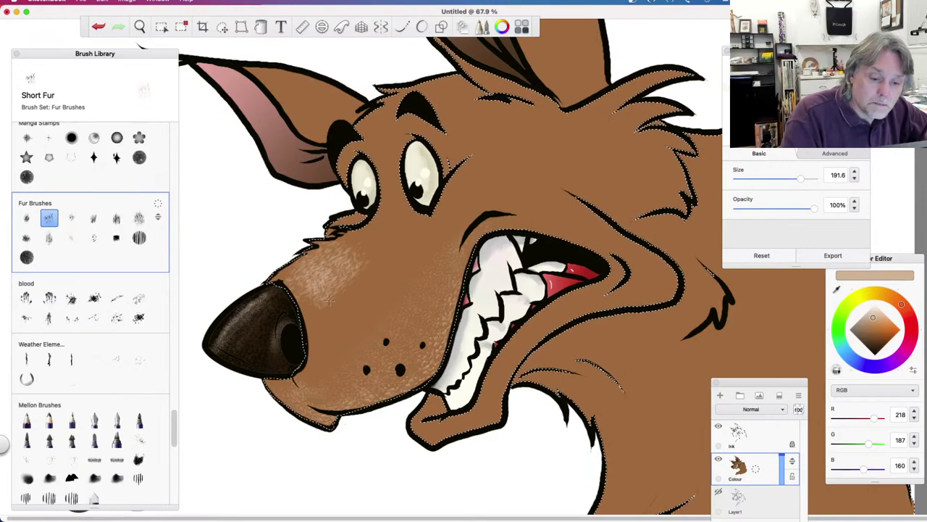
pyautogui.press('super+z')
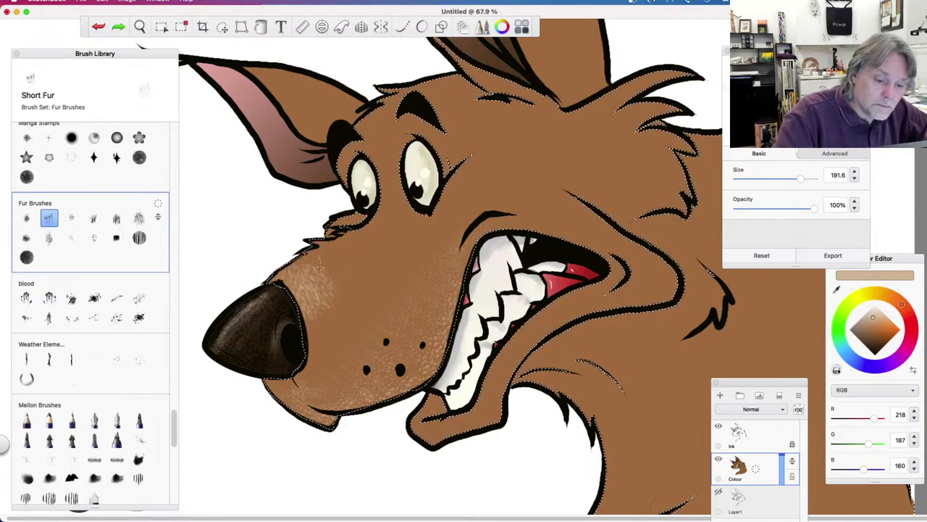
pyautogui.moveTo(400, 260); pyautogui.dragTo(384, 247)
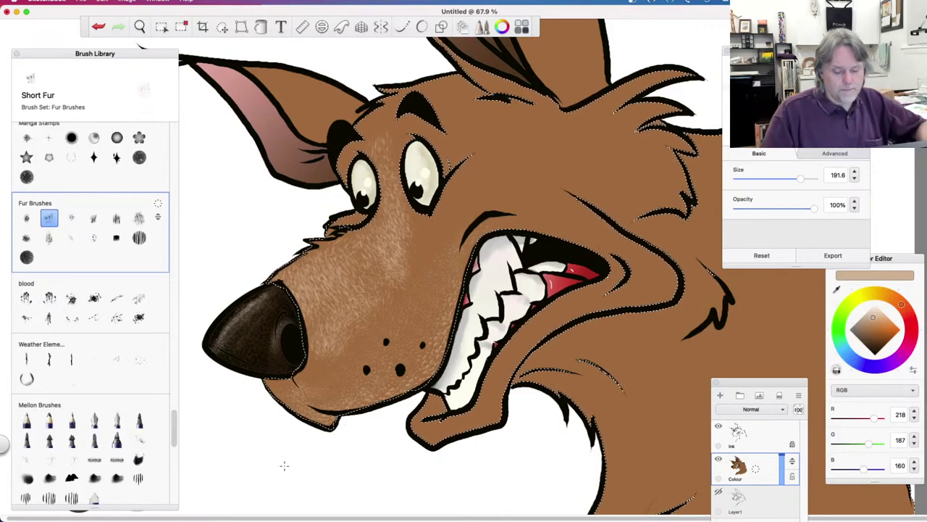
pyautogui.press('super+z')
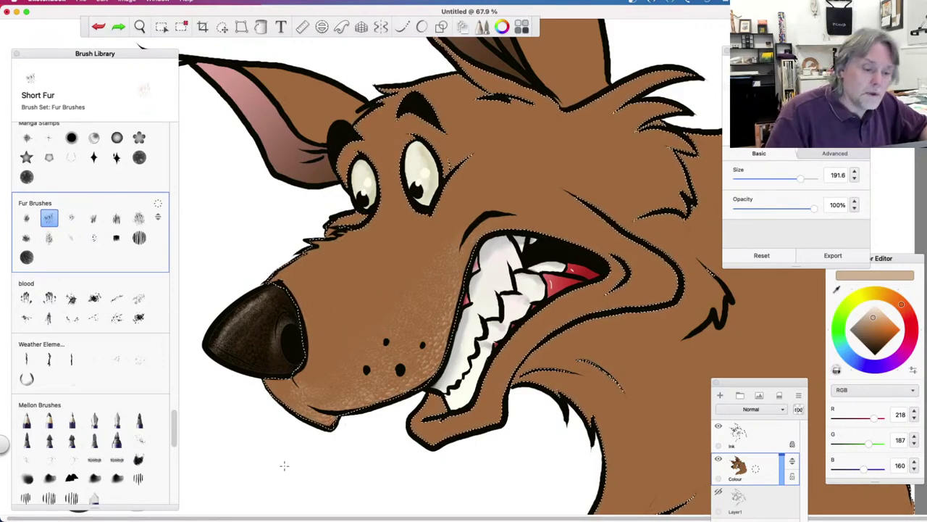
# Try Synthetic Round Bristle strokes from the Designer set at size 70.5 on the snout behind the nose
pyautogui.scroll(15, 173, 348)
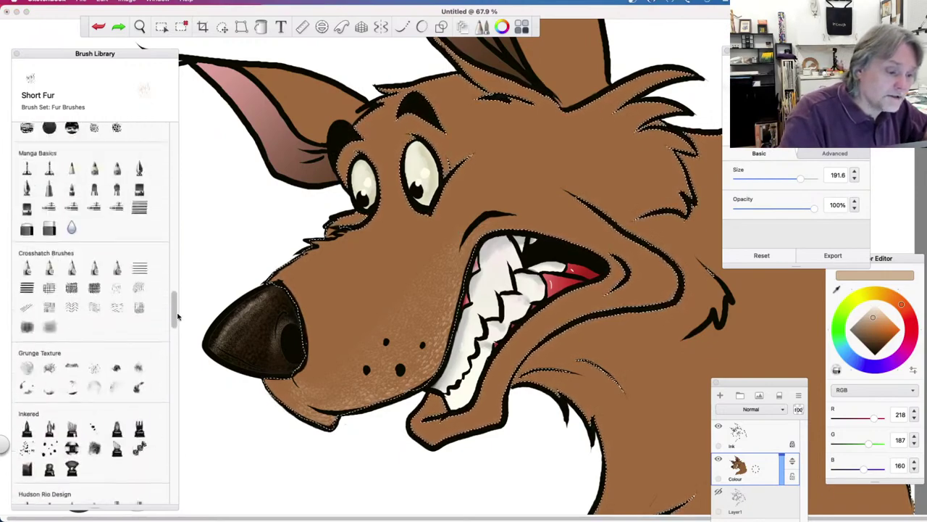
pyautogui.moveTo(175, 281); pyautogui.dragTo(171, 218)
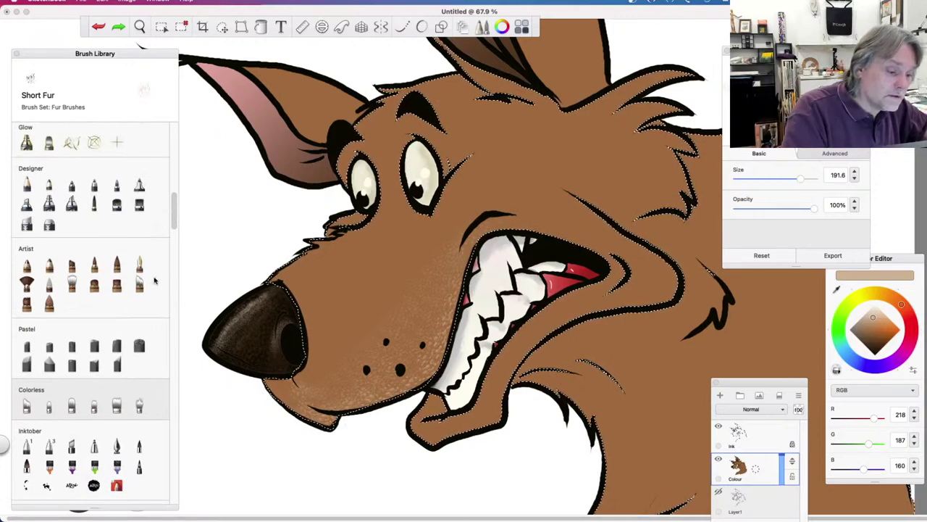
pyautogui.click(117, 204)
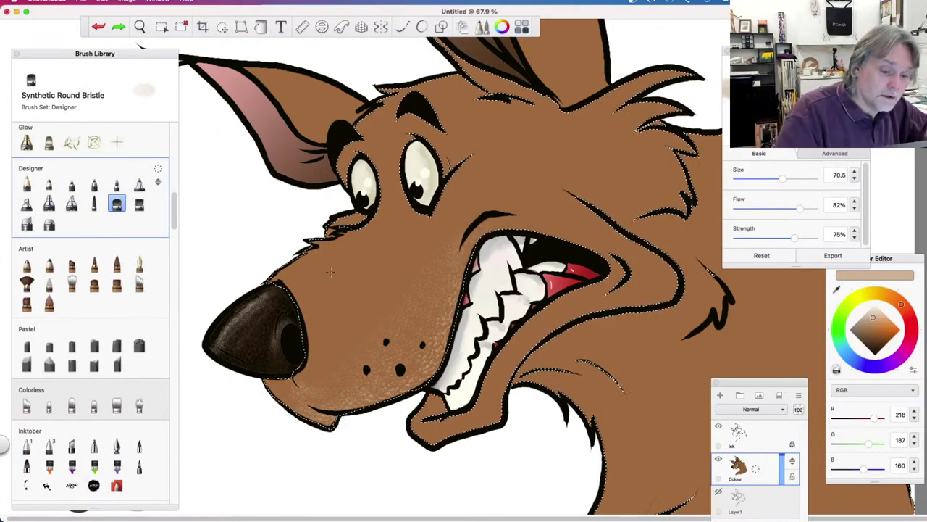
pyautogui.moveTo(314, 277); pyautogui.dragTo(329, 297)
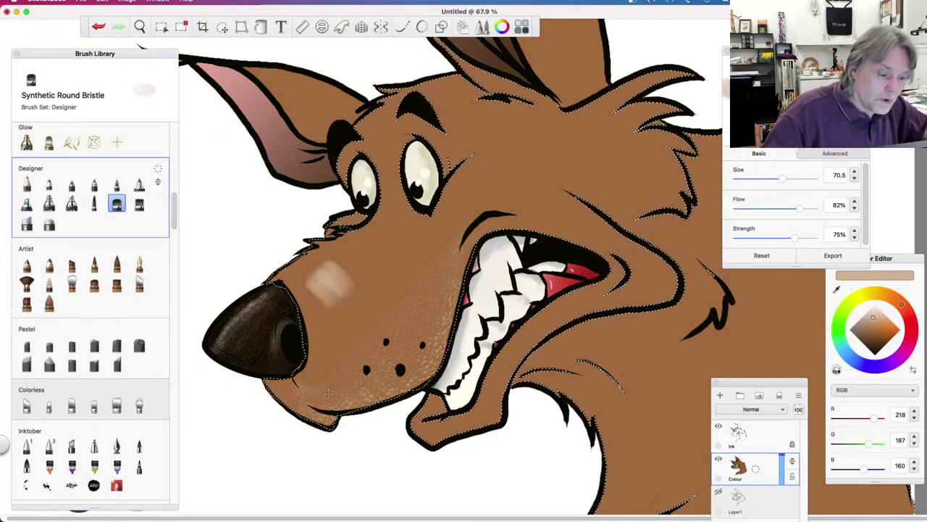
# Try the Speckled brush from the Texture Essentials set at size 39.5 on the upper snout, and undo its strokes
pyautogui.scroll(5, 174, 196)
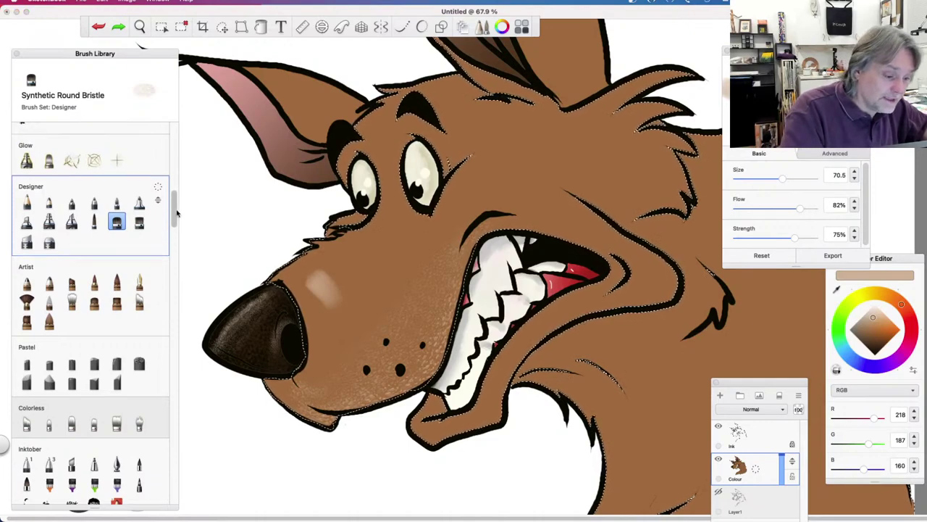
pyautogui.moveTo(173, 196); pyautogui.dragTo(174, 145)
pyautogui.click(94, 161)
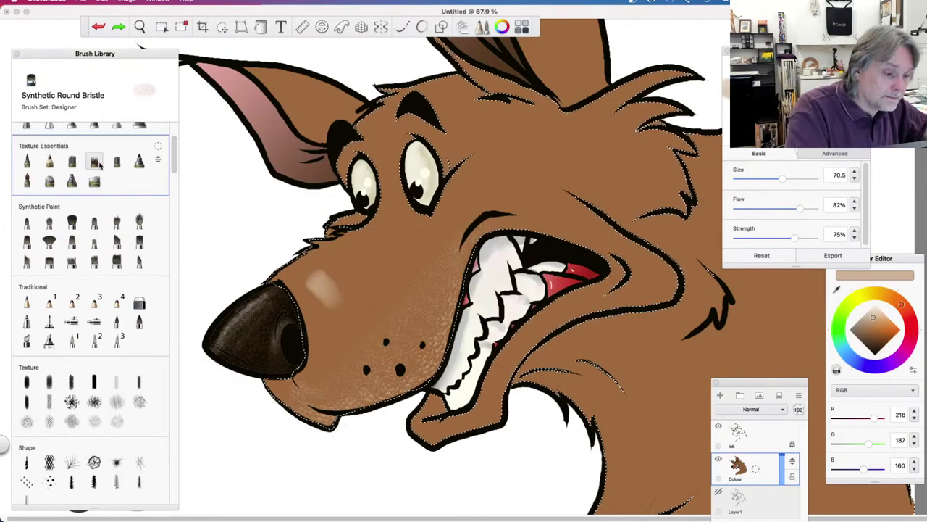
pyautogui.moveTo(321, 282)
pyautogui.mouseDown()
pyautogui.moveTo(329, 294)
pyautogui.moveTo(312, 286)
pyautogui.mouseUp()
pyautogui.hotkey('ctrl', 'z')
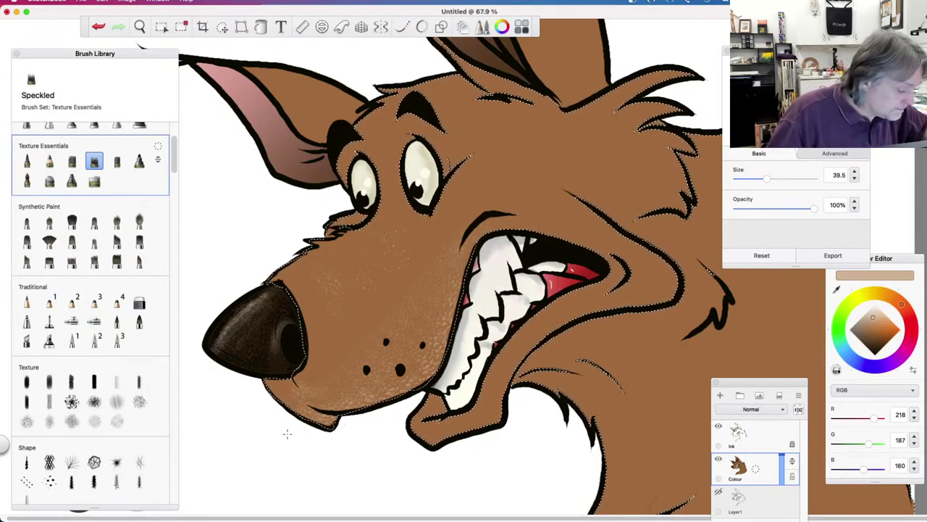
pyautogui.hotkey('ctrl', 'z')
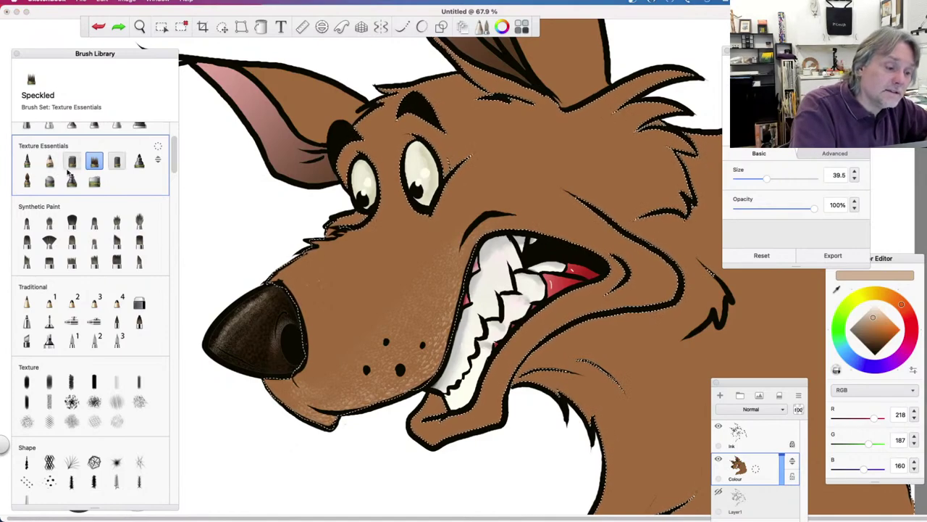
# Try a Synthetic Flat Bristle Brush stroke at size 86.7 on the snout behind the nose, and undo it
pyautogui.scroll(3, 174, 174)
pyautogui.scroll(-3, 170, 166)
pyautogui.click(94, 252)
pyautogui.moveTo(327, 312); pyautogui.dragTo(333, 268)
pyautogui.hotkey('ctrl', 'z')
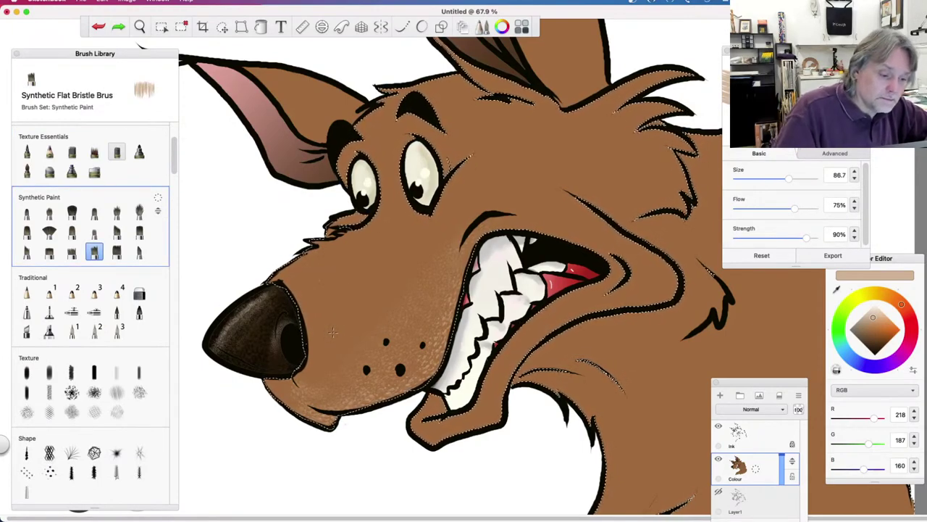
# Try the Synthetic Web Brush at size 57.2 and the Synthetic Soft Round Brush at size 46.0 behind the nose, and undo both
pyautogui.click(116, 210)
pyautogui.moveTo(325, 275); pyautogui.dragTo(337, 300)
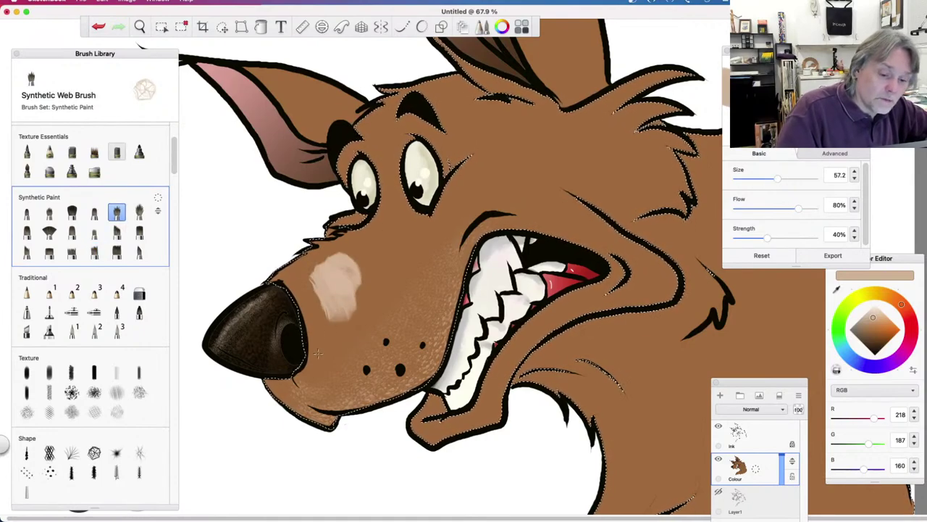
pyautogui.hotkey('ctrl', 'z')
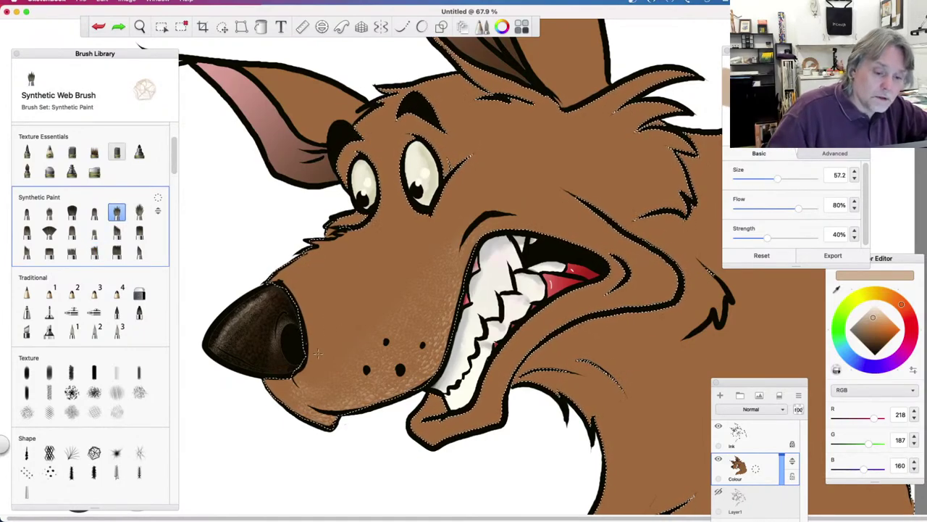
pyautogui.click(49, 211)
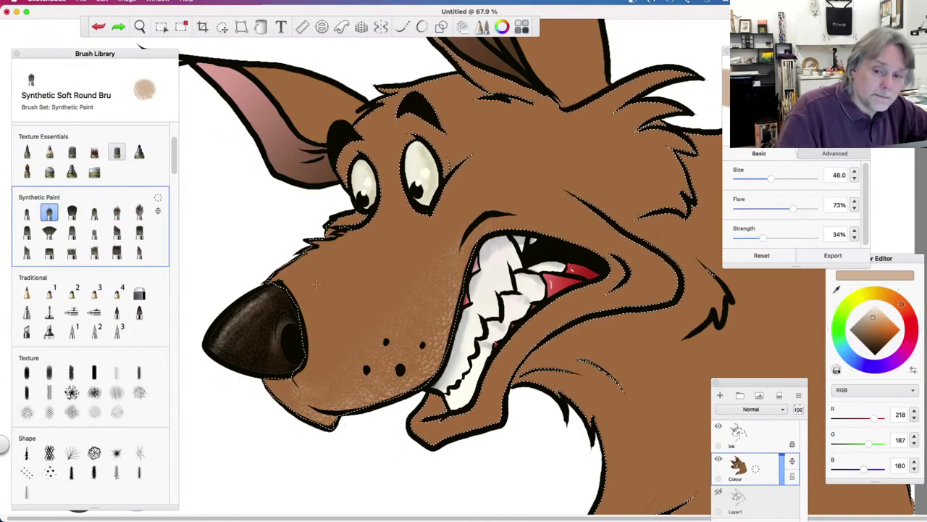
pyautogui.moveTo(324, 305); pyautogui.dragTo(326, 279)
pyautogui.hotkey('ctrl', 'z')
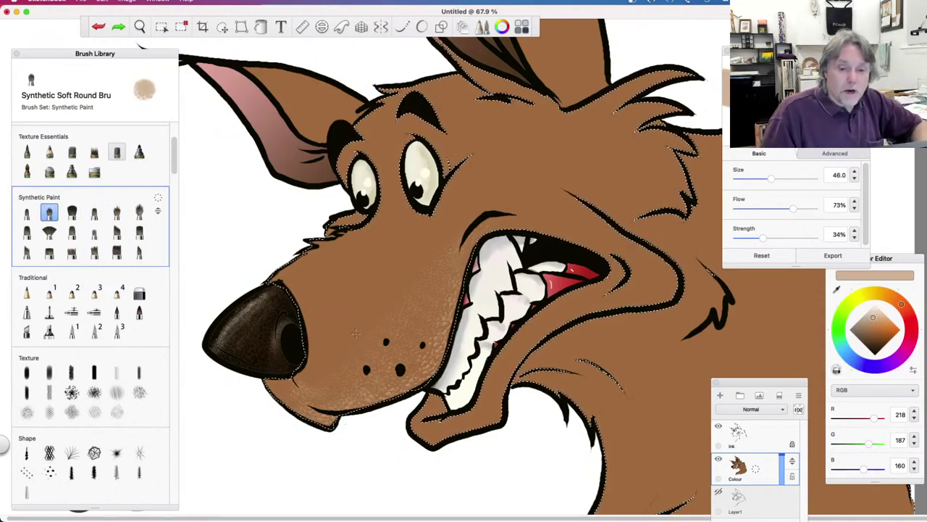
# Highlight the snout behind the nose with the Synthetic Bristle Round Brush at size 69.3 in light brown, RGB 211, 155, 106
pyautogui.click(139, 211)
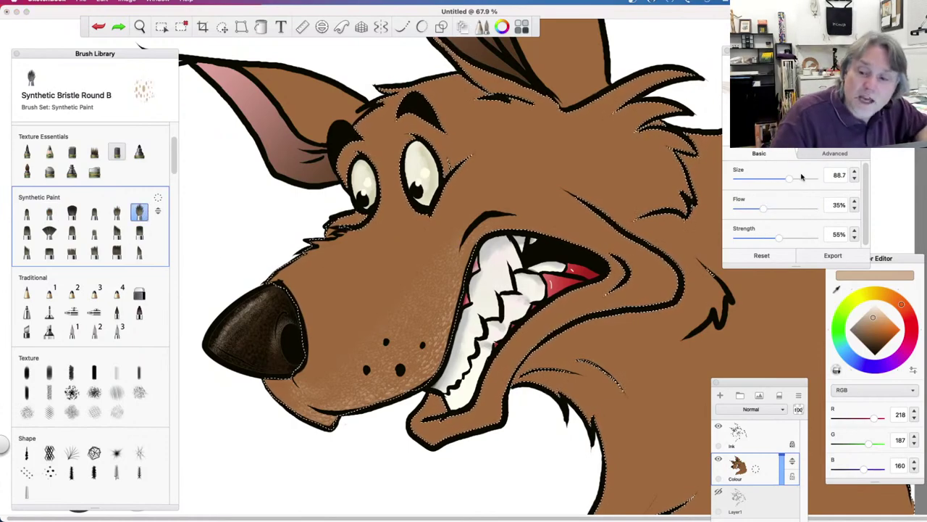
pyautogui.moveTo(330, 286); pyautogui.dragTo(335, 298)
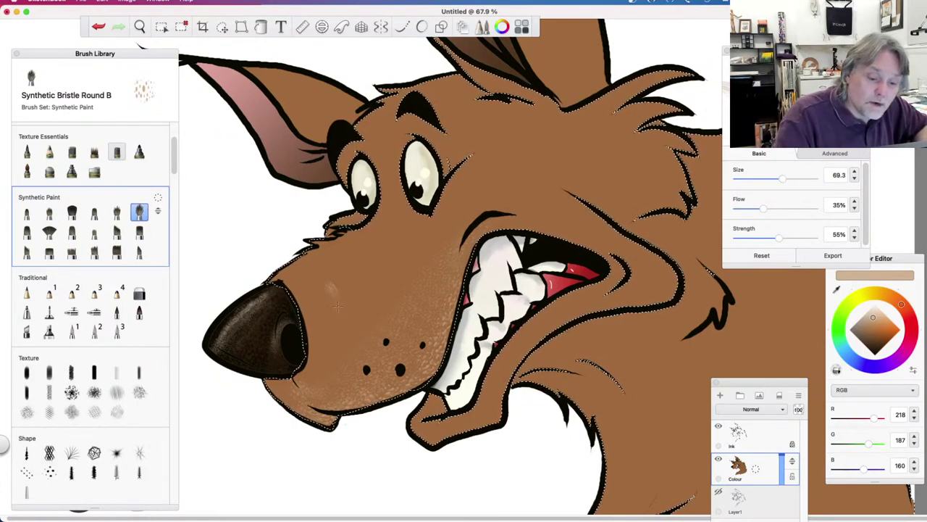
pyautogui.hotkey('ctrl', 'z')
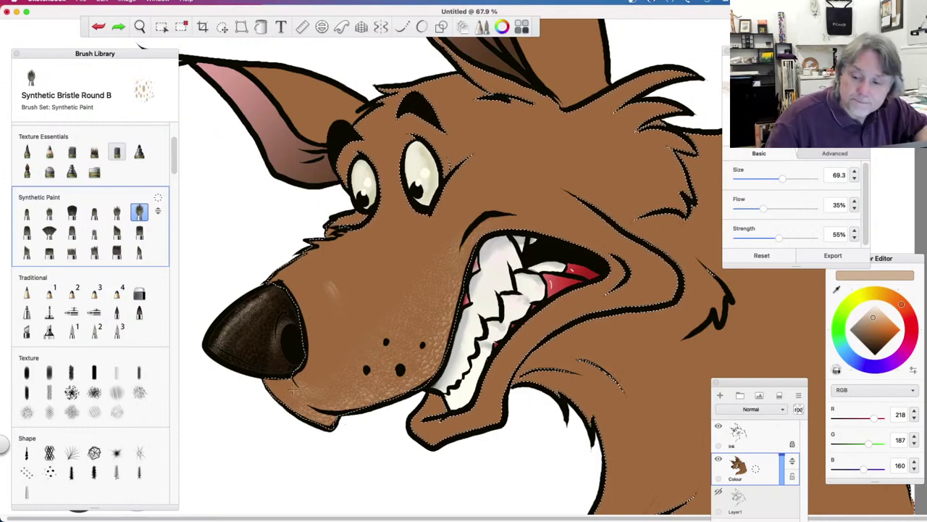
pyautogui.click(876, 325)
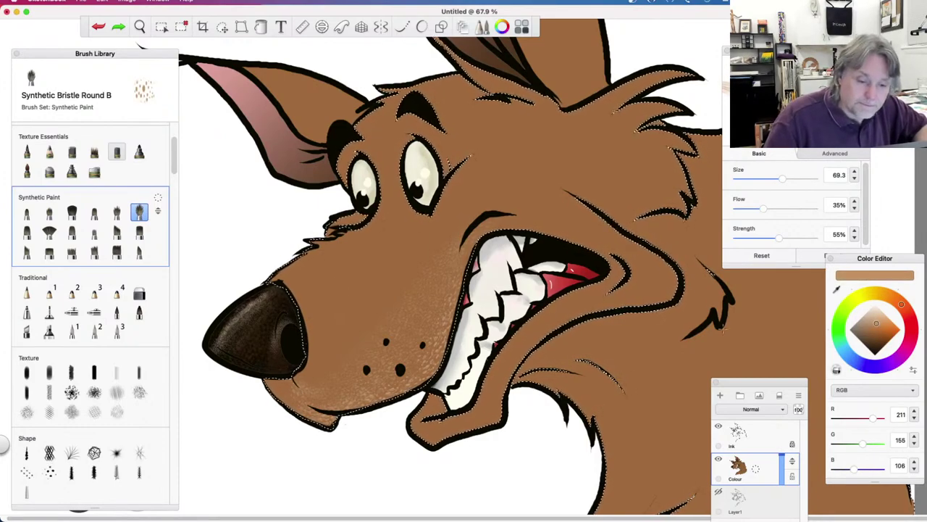
pyautogui.click(307, 280)
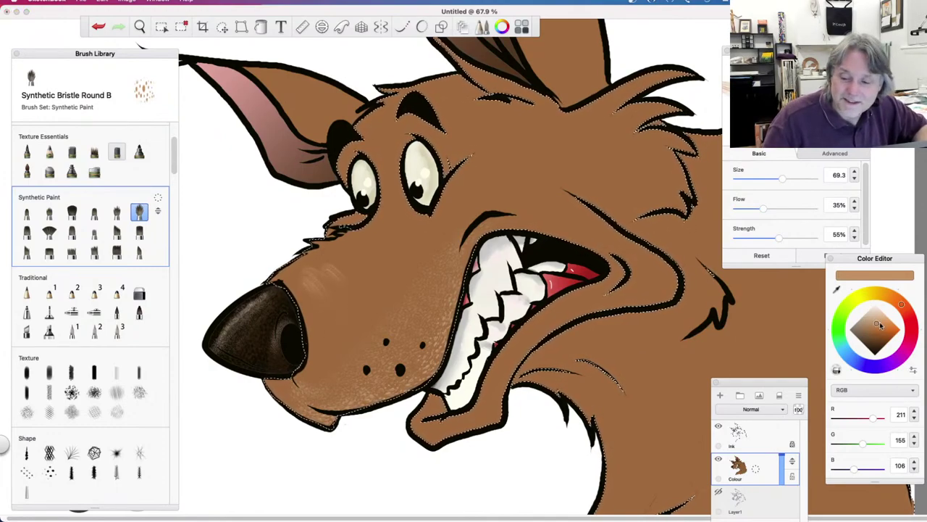
# Try Synthetic Bristle Round Brush strokes in RGB 199, 134, 77 along the upper snout to between the eyes, and undo them
pyautogui.keyDown('alt'); pyautogui.click(755, 320); pyautogui.keyUp('alt')
pyautogui.moveTo(748, 328); pyautogui.dragTo(667, 367)
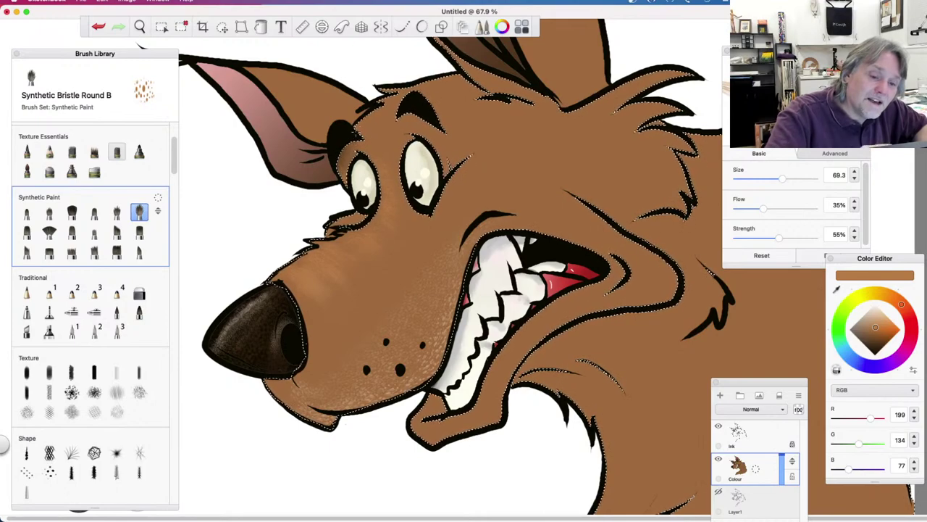
pyautogui.press('super+z')
pyautogui.press('super+shift+z')
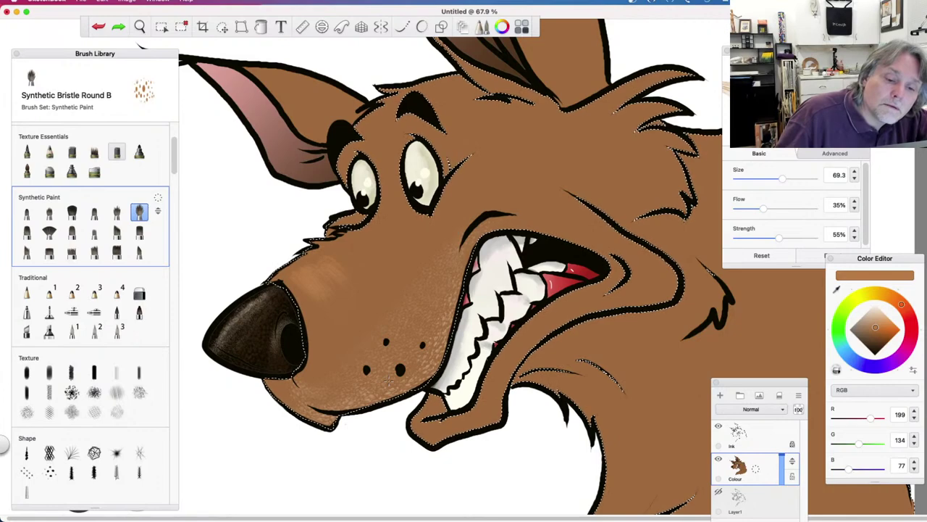
pyautogui.press('super+z')
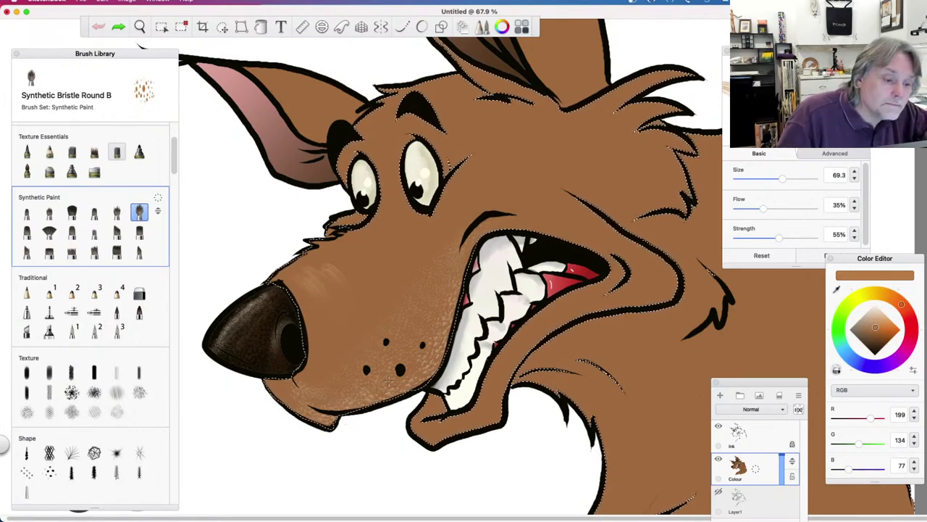
# Cover the highlight behind the nose with the Synthetic Heavy Flat Brush at size 43.5 in fur brown sampled from the snout, RGB 158, 106, 61
pyautogui.click(139, 232)
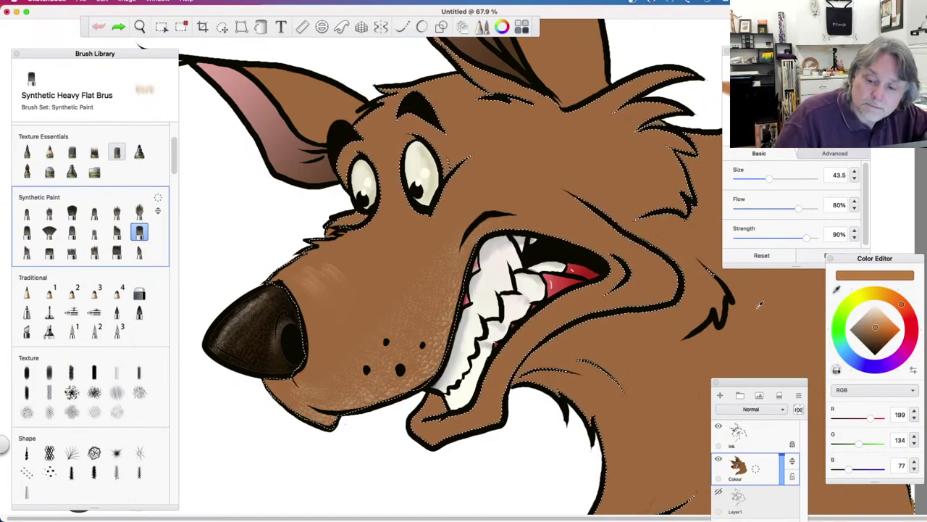
pyautogui.keyDown('alt'); pyautogui.click(337, 272); pyautogui.keyUp('alt')
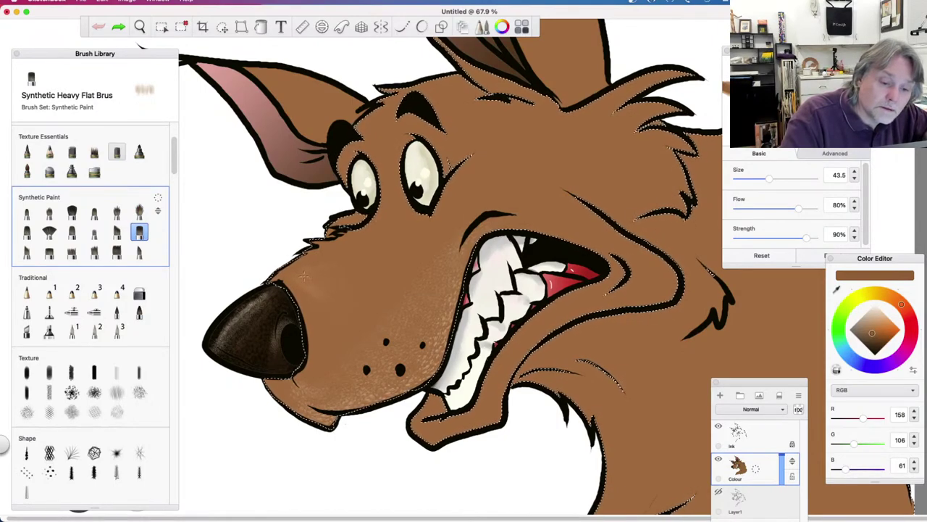
pyautogui.moveTo(323, 298); pyautogui.dragTo(302, 278)
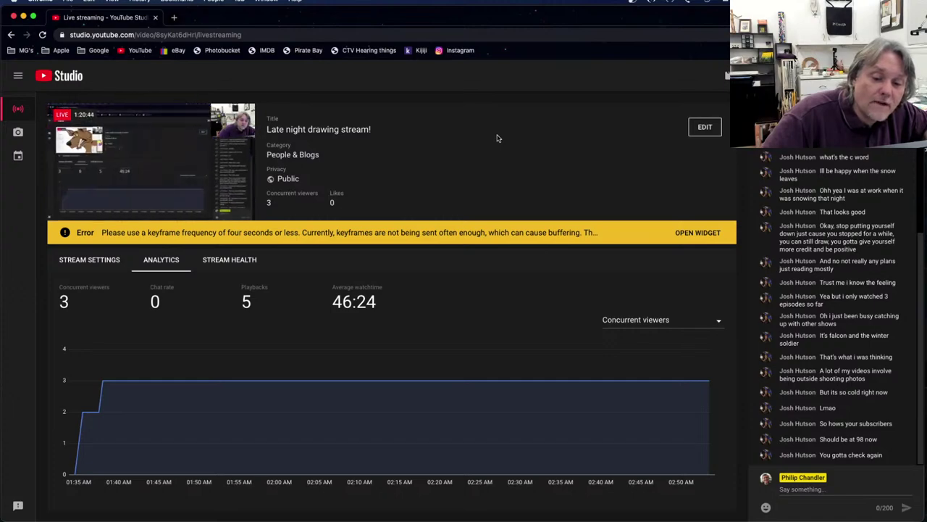
# Switch from YouTube Studio back to the wolf drawing in SketchBook
pyautogui.hotkey('ctrl', 'Right')
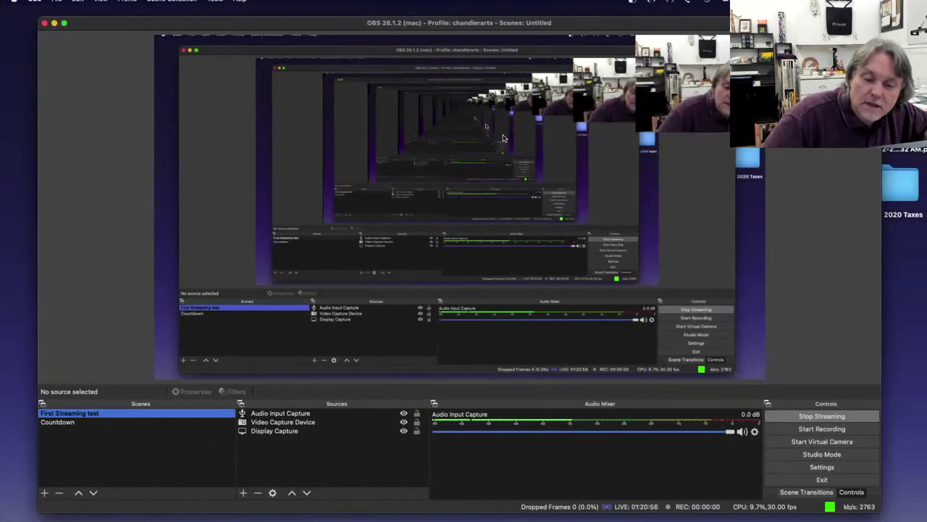
pyautogui.hotkey('ctrl', 'Right')
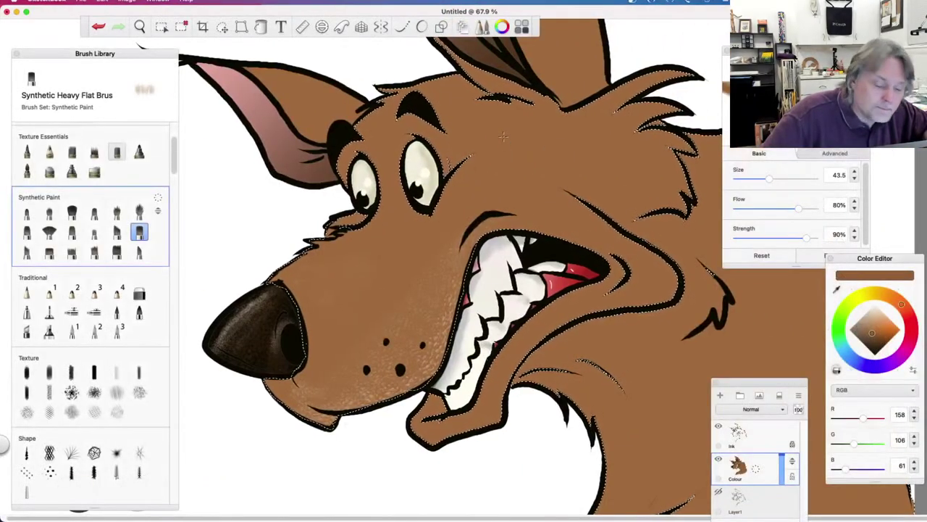
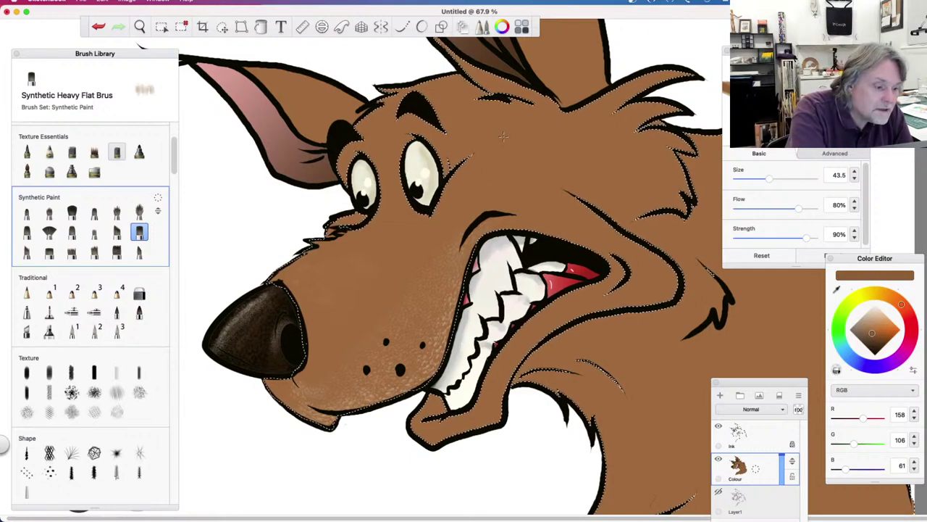
# Set the colour to dark brown, RGB 129, 92, 59, try Pencil 2 at size 7.9 on the snout, and undo the stroke
pyautogui.click(72, 292)
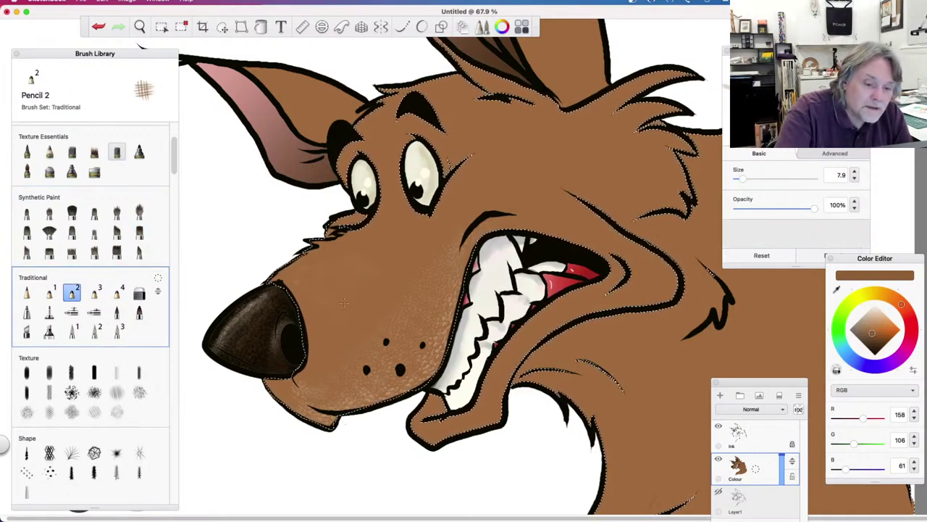
pyautogui.moveTo(877, 324); pyautogui.dragTo(870, 336)
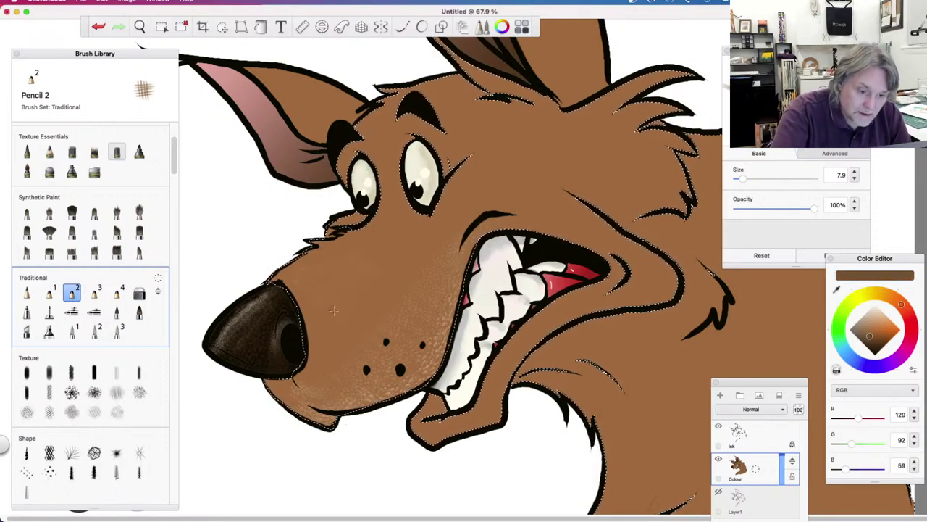
pyautogui.press('super+z')
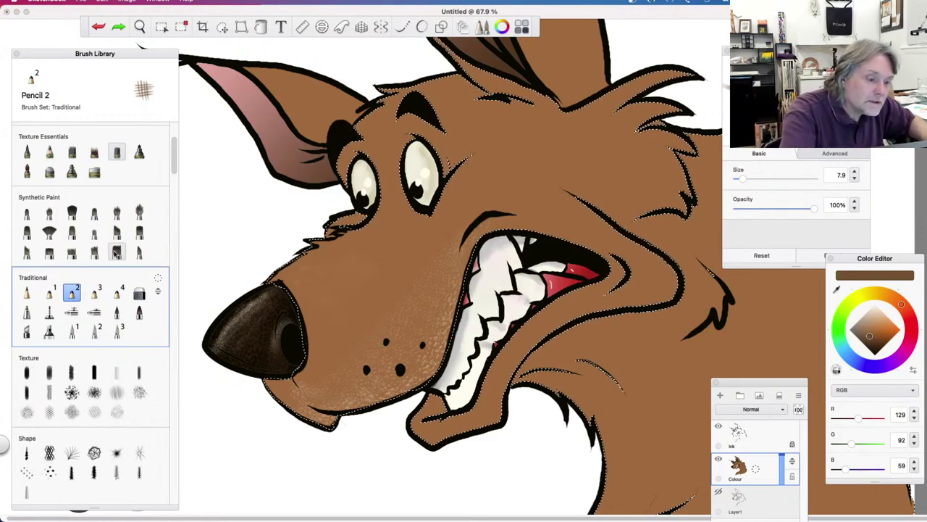
# Shade the snout with the Synthetic Flat Bristle Brush at size 42.4 and the cheek outside the mouth crease at size 20.8
pyautogui.click(116, 252)
pyautogui.click(335, 292)
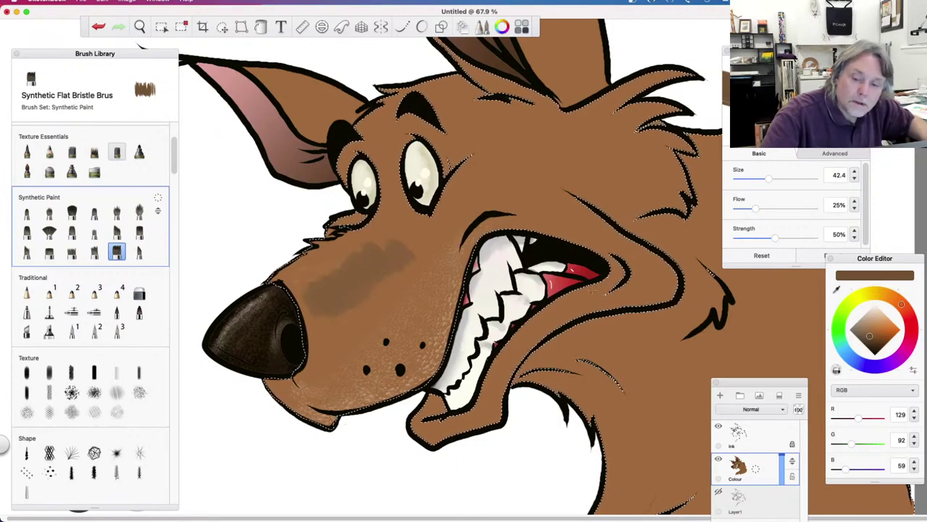
pyautogui.moveTo(770, 178); pyautogui.dragTo(752, 181)
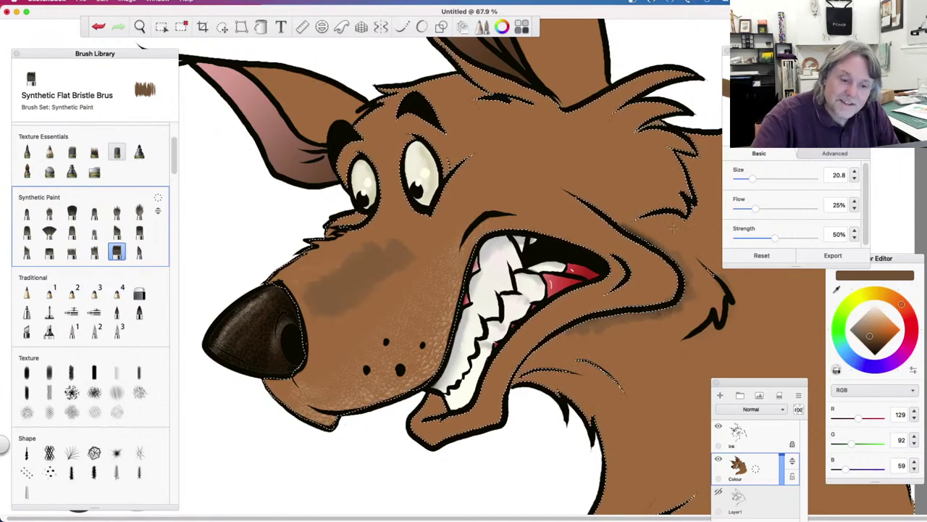
# Smooth the dark shading on the snout with the Artist Wash brush at size 20.8, undoing and redoing strokes to compare
pyautogui.moveTo(176, 174); pyautogui.dragTo(175, 220)
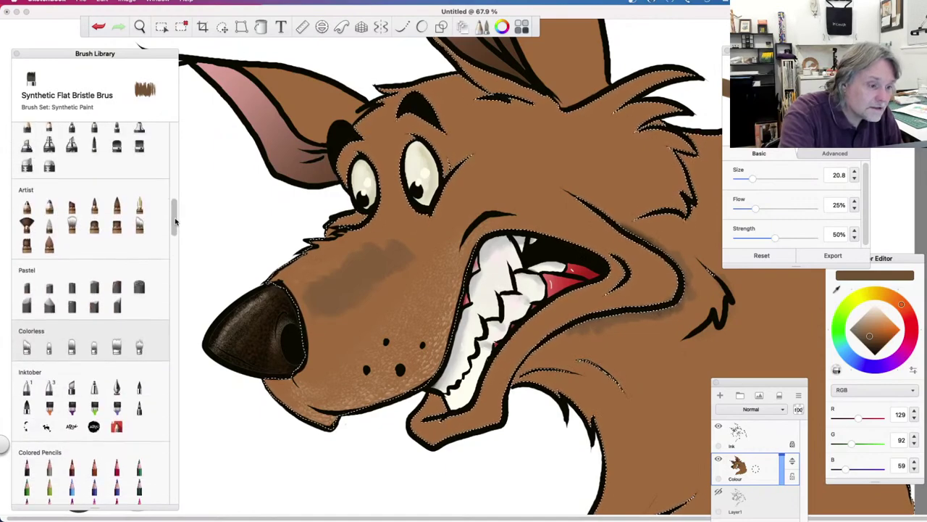
pyautogui.click(72, 225)
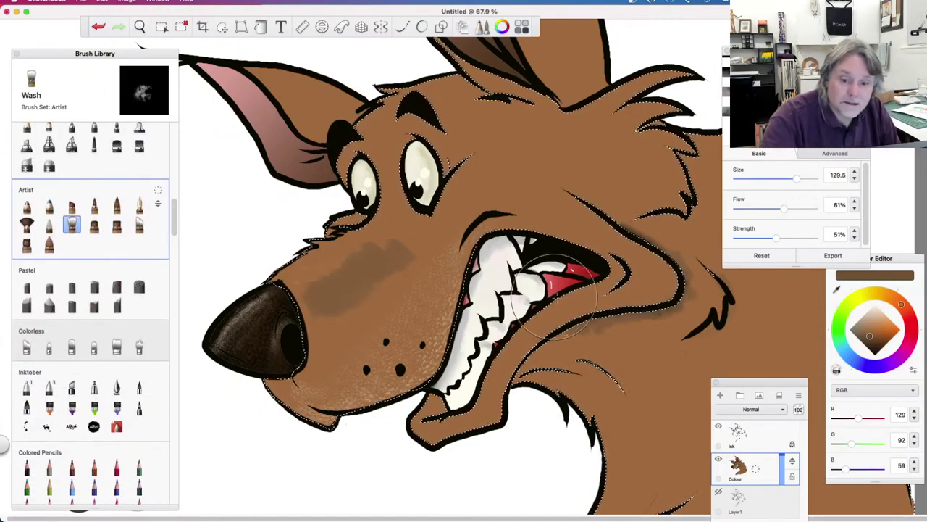
pyautogui.moveTo(797, 177); pyautogui.dragTo(754, 178)
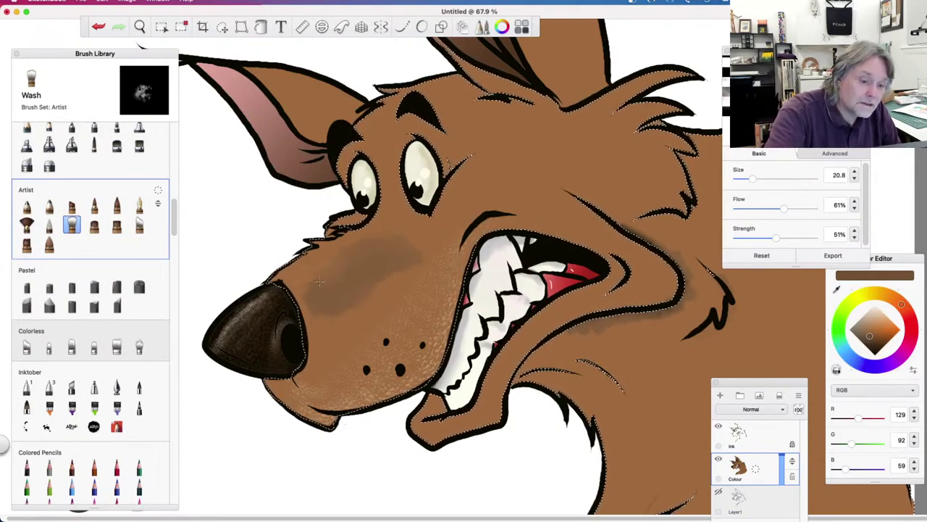
pyautogui.press('super+z')
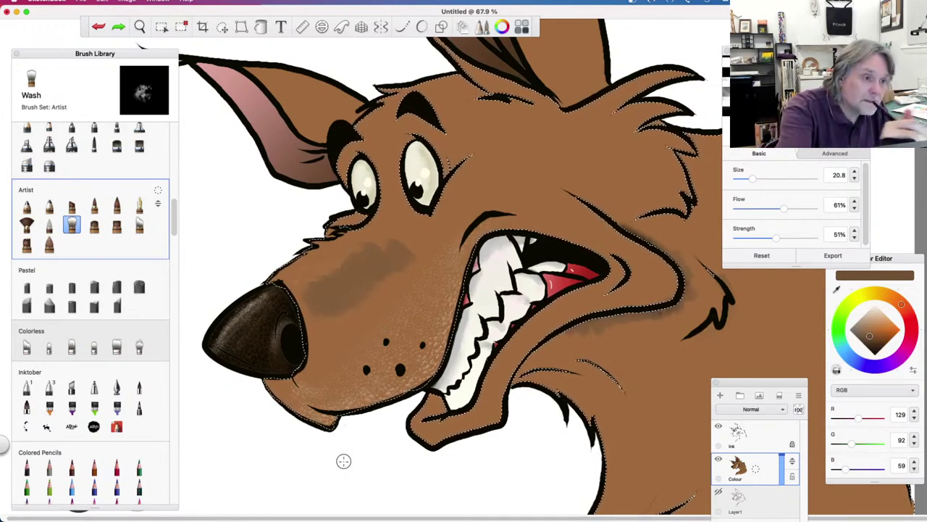
pyautogui.click(126, 2)
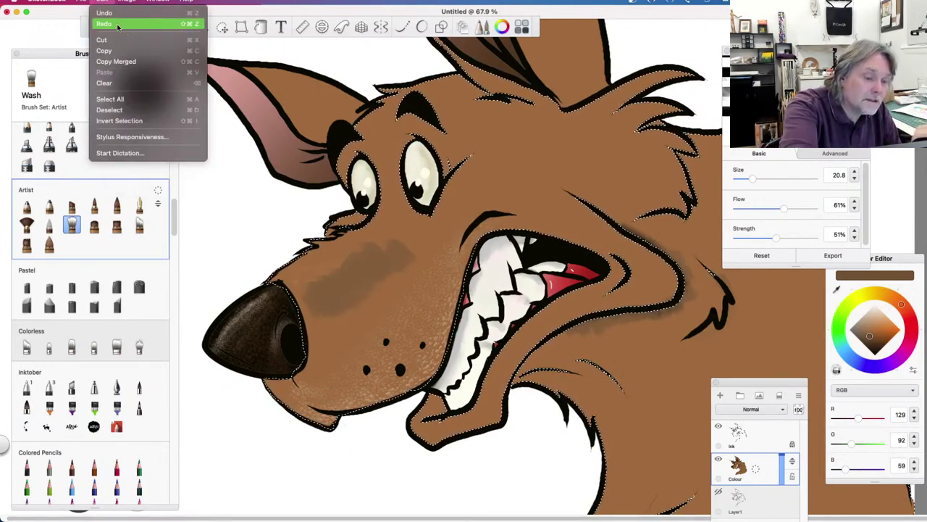
pyautogui.click(104, 12)
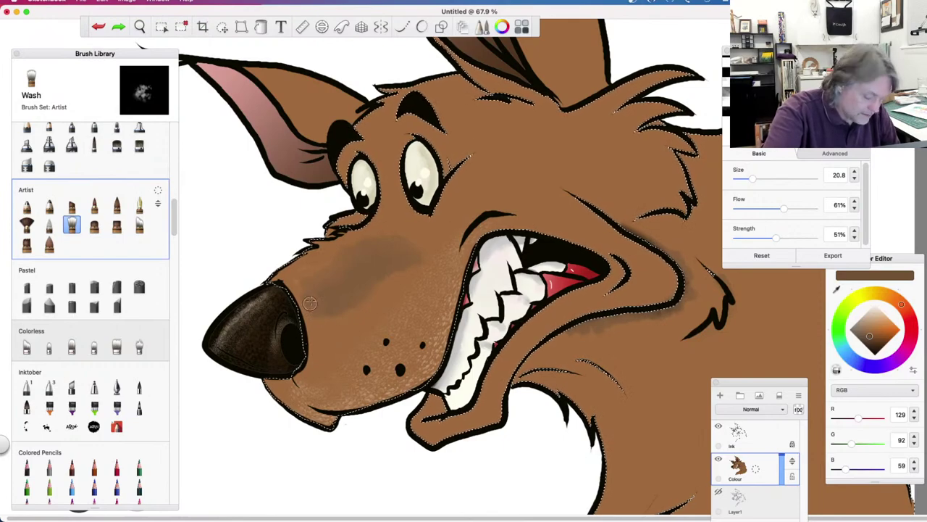
pyautogui.moveTo(312, 293)
pyautogui.mouseDown()
pyautogui.moveTo(314, 342)
pyautogui.moveTo(308, 296)
pyautogui.moveTo(319, 322)
pyautogui.moveTo(293, 377)
pyautogui.moveTo(326, 311)
pyautogui.moveTo(307, 270)
pyautogui.moveTo(337, 354)
pyautogui.moveTo(318, 280)
pyautogui.moveTo(343, 329)
pyautogui.mouseUp()
pyautogui.press('super+z')
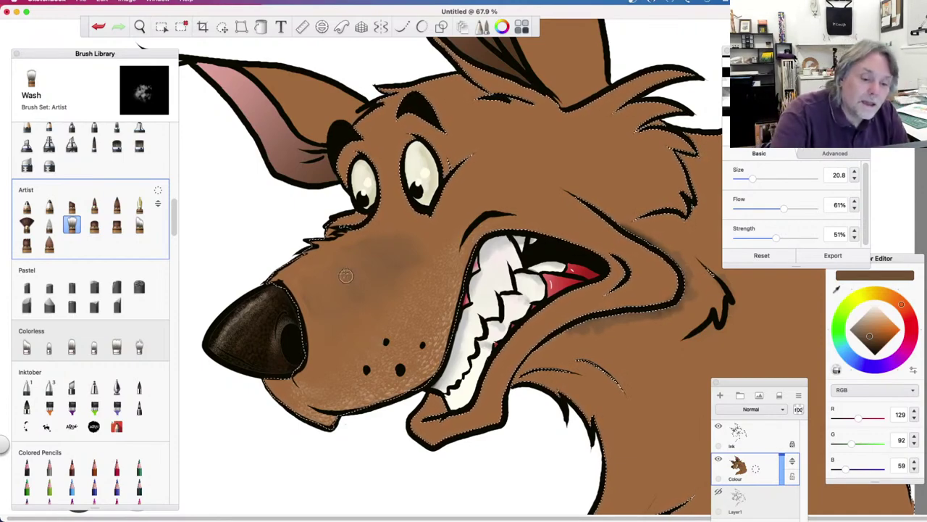
# Extend the shading towards the cheek with Salty Watercolor, and soften it with the Blending brush at size 18.9
pyautogui.click(27, 226)
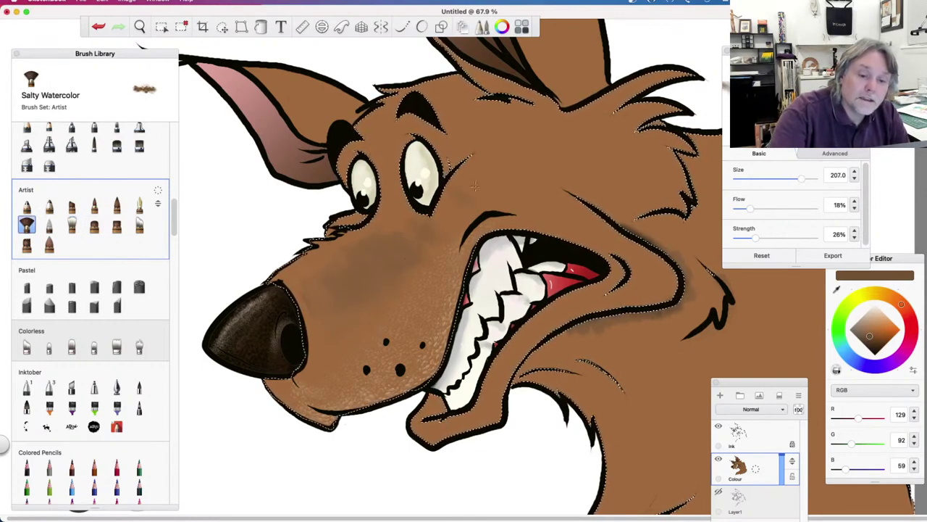
pyautogui.click(71, 226)
pyautogui.click(49, 226)
pyautogui.press('[')
pyautogui.press('[')
pyautogui.press('[')
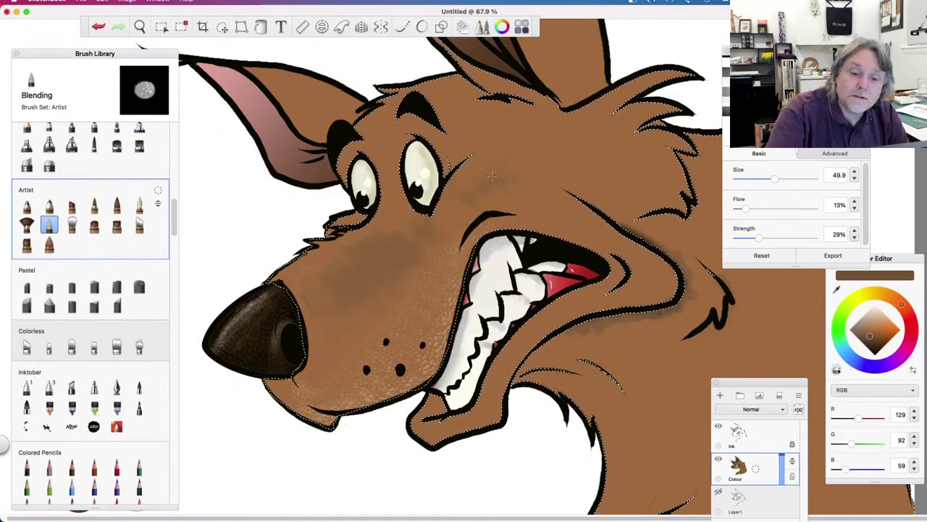
pyautogui.press('super+z')
pyautogui.press('[')
pyautogui.press('[')
pyautogui.press('[')
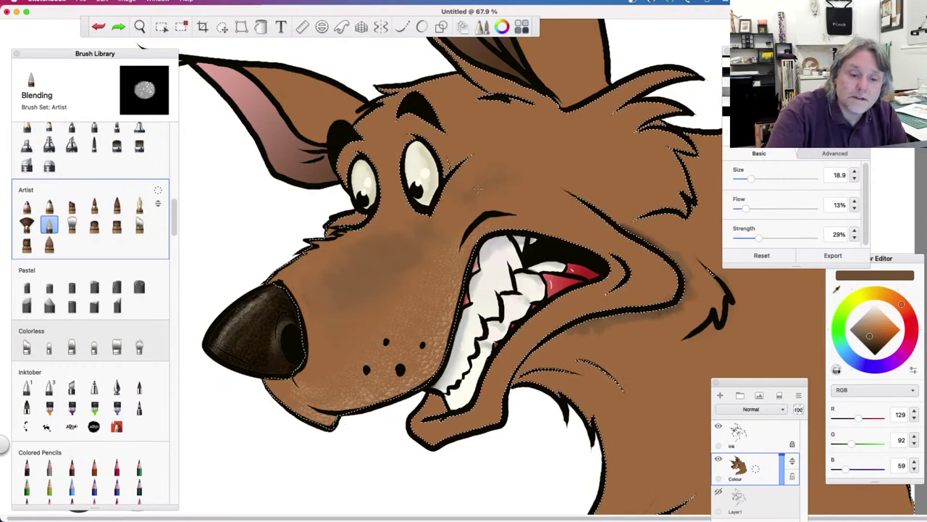
pyautogui.moveTo(519, 177); pyautogui.dragTo(424, 242)
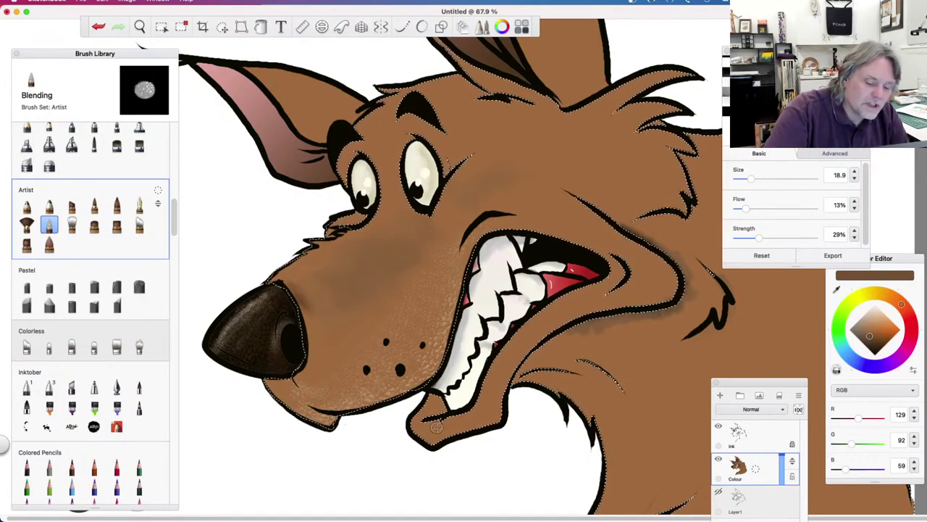
# Blend the shading outside the mouth crease and on the snout with the Blending brush, undoing and redoing strokes to compare
pyautogui.press('super+z')
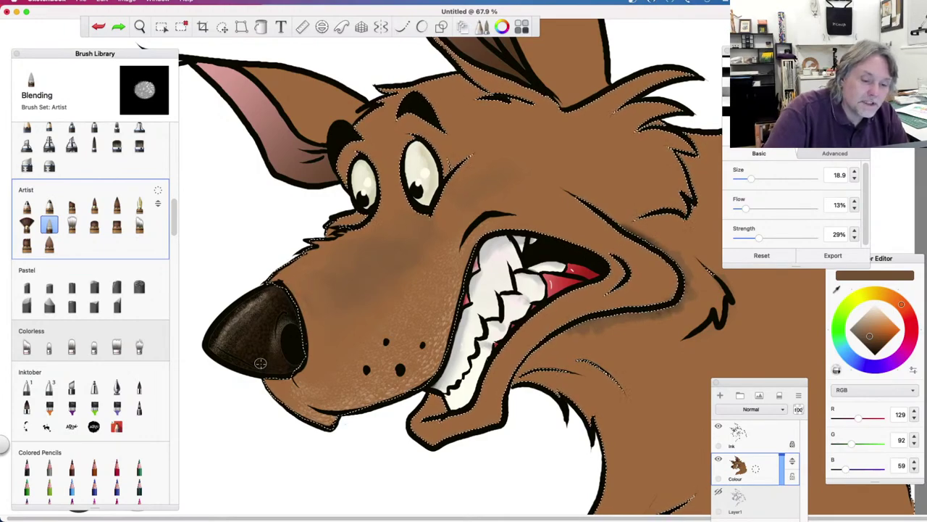
pyautogui.press('shift+super+z')
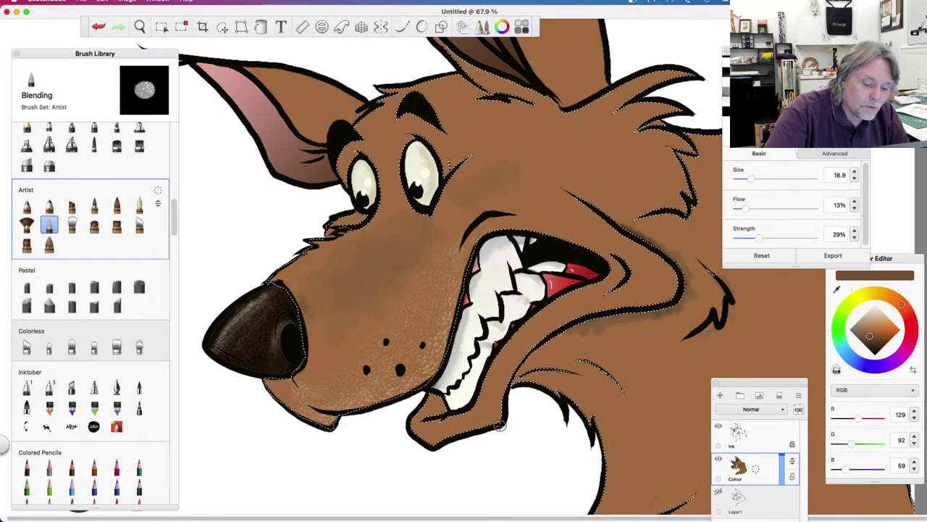
pyautogui.press('super+z')
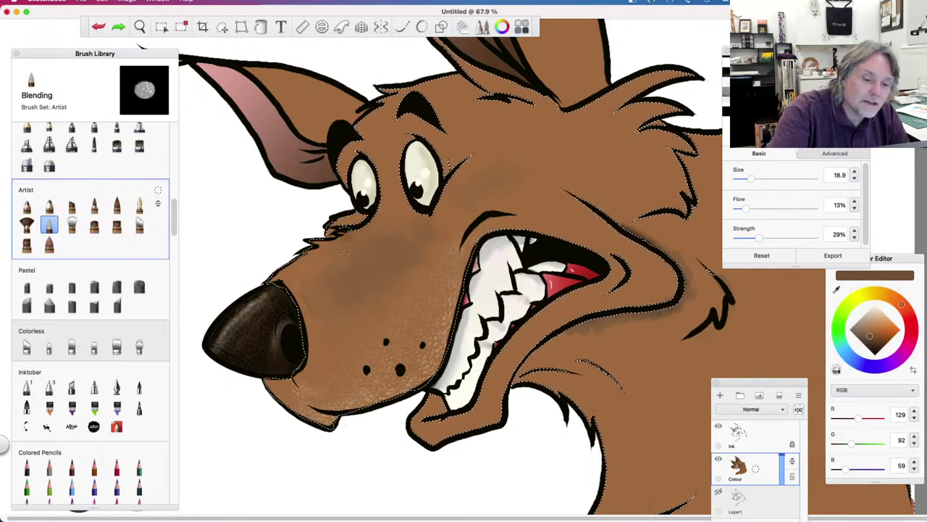
pyautogui.press('shift+super+z')
pyautogui.press('super+z')
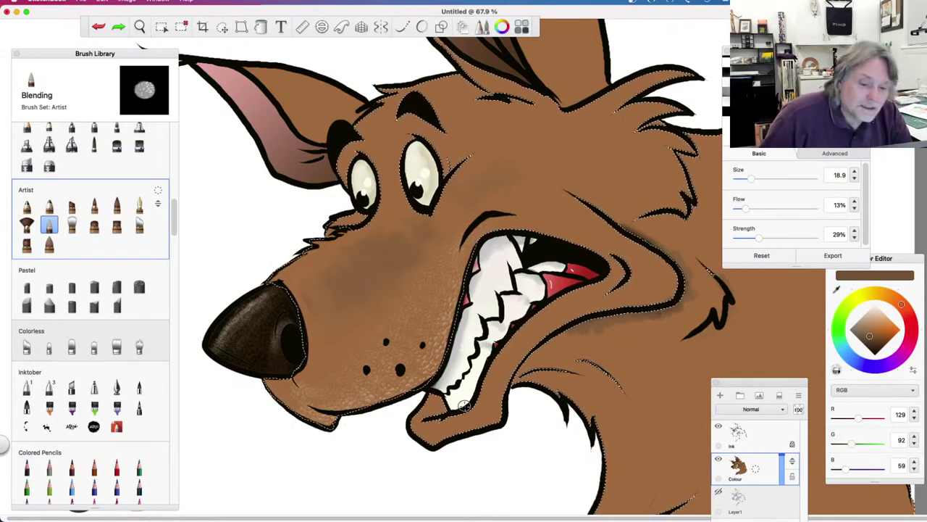
pyautogui.press('shift+super+z')
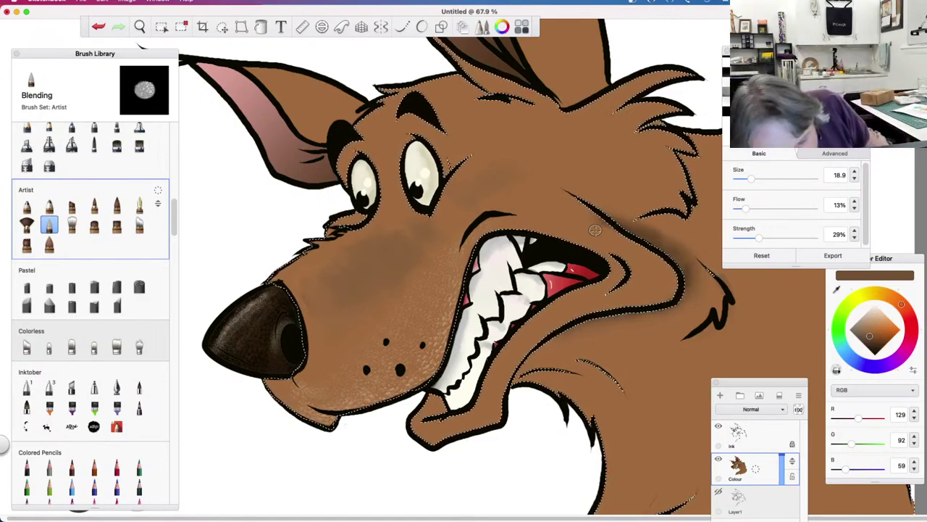
pyautogui.press('super+z')
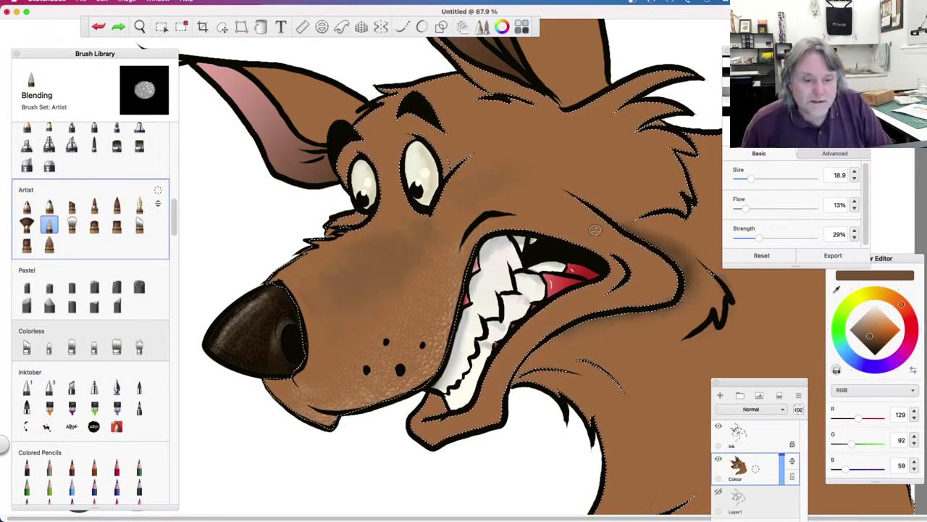
pyautogui.press('super+shift+z')
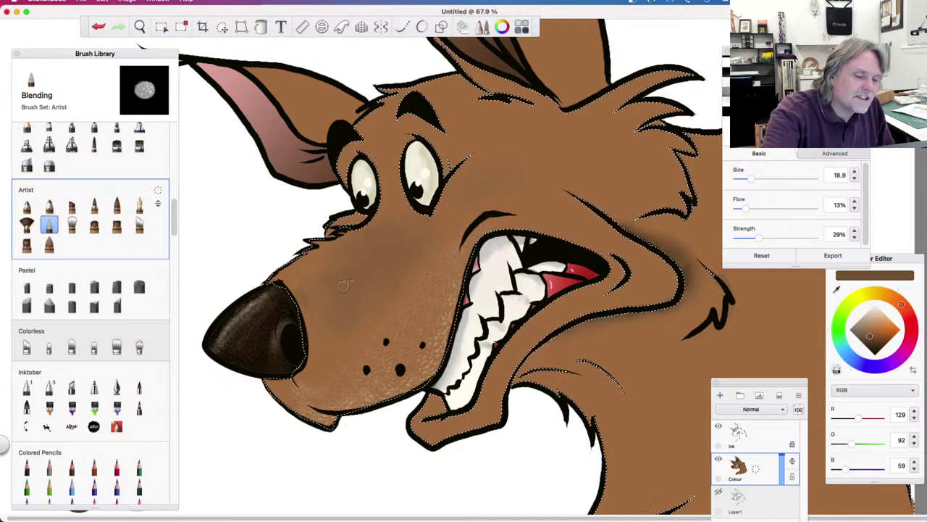
pyautogui.press('super+z')
pyautogui.moveTo(320, 271); pyautogui.dragTo(339, 287)
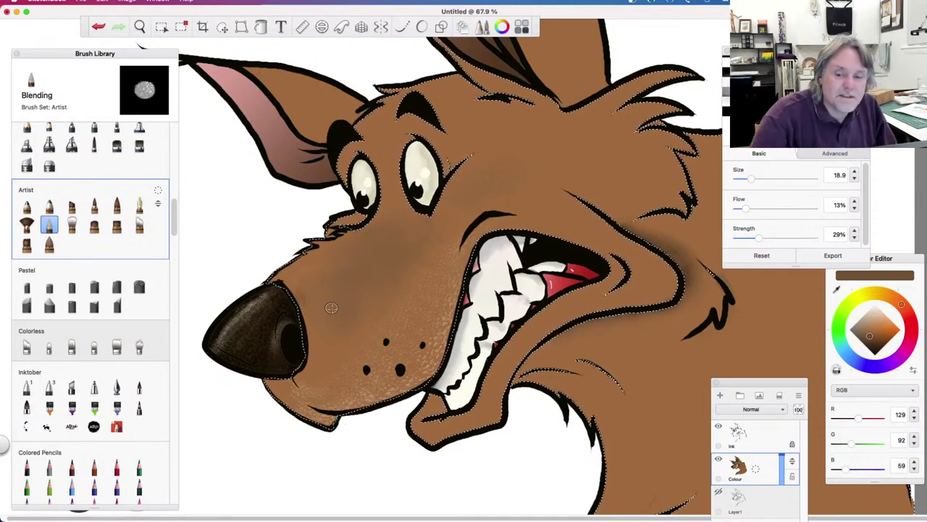
# Lighten the colour to RGB 225, 181, 143, try it with the Blending brush on the upper snout, and undo the last stroke
pyautogui.moveTo(874, 321); pyautogui.dragTo(875, 324)
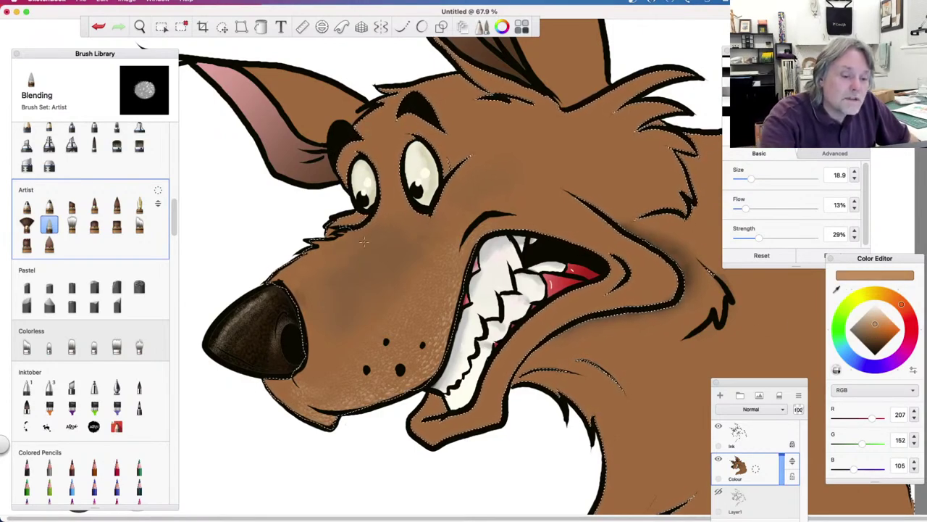
pyautogui.moveTo(875, 323); pyautogui.dragTo(876, 319)
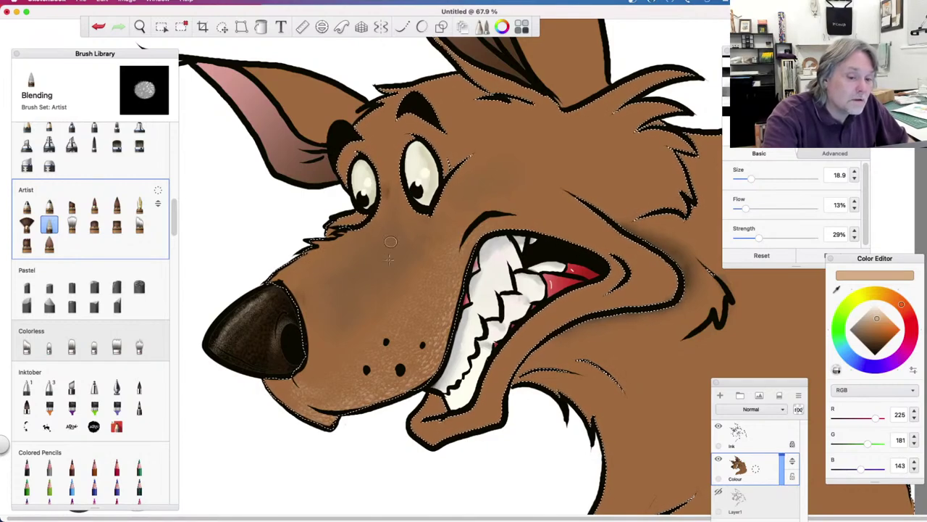
pyautogui.hotkey('ctrl', 'z')
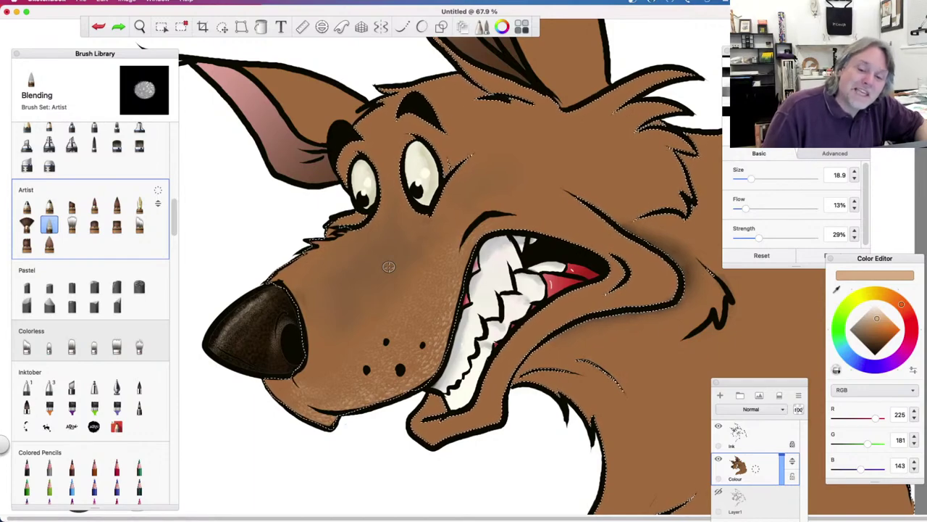
# Brush over the shadow outside the mouth crease with the Artist Hair brush at size 51.2
pyautogui.click(139, 224)
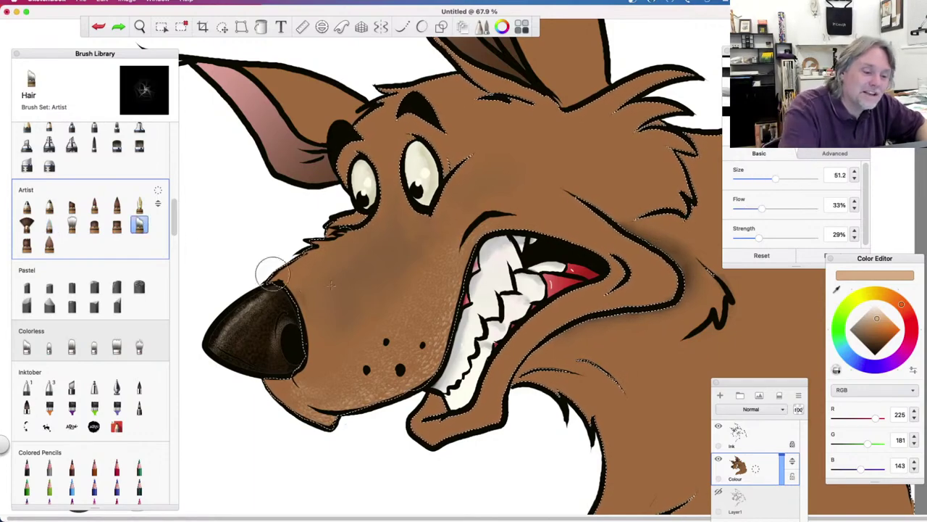
pyautogui.moveTo(659, 218); pyautogui.dragTo(684, 238)
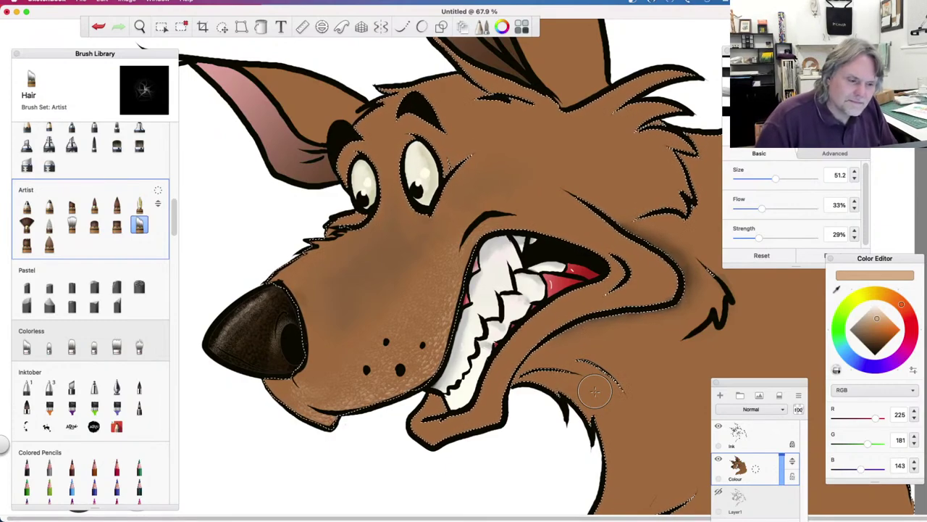
# Try the Fur Smudge Brush from the Fur Brushes set on the snout with colour RGB 219, 171, 128, and undo the stroke
pyautogui.moveTo(174, 227); pyautogui.dragTo(166, 330)
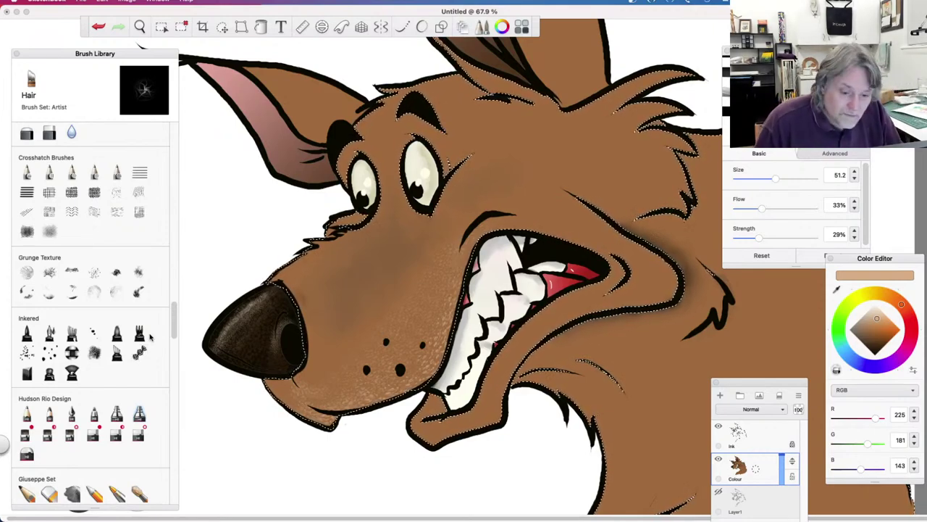
pyautogui.moveTo(173, 321); pyautogui.dragTo(162, 418)
pyautogui.click(139, 346)
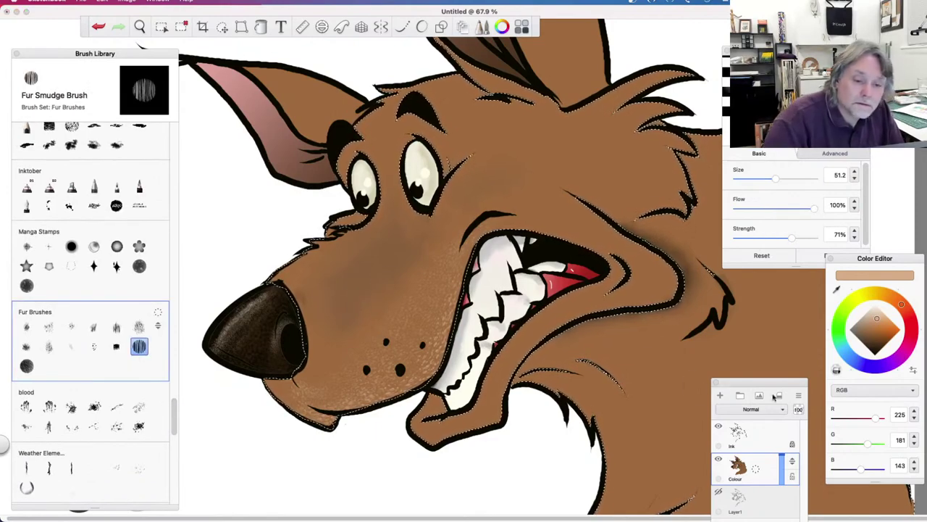
pyautogui.click(879, 321)
pyautogui.click(876, 319)
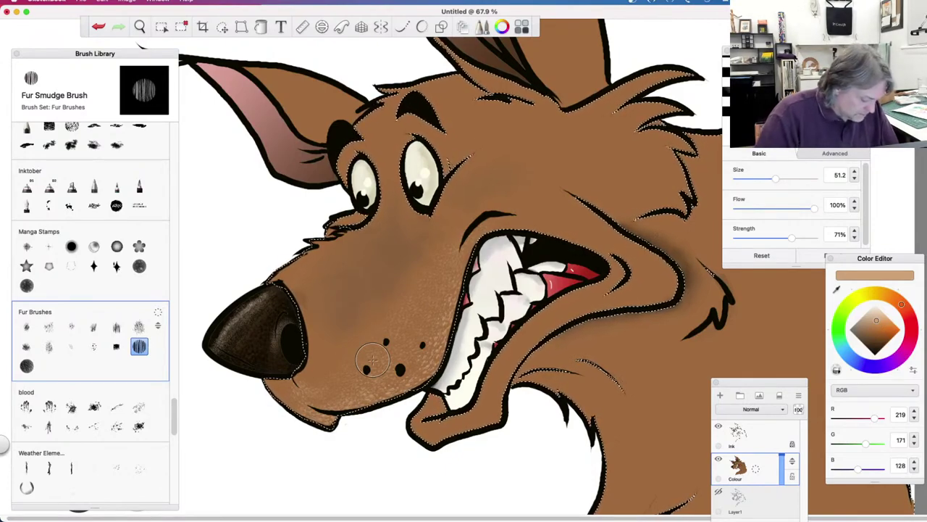
pyautogui.press('super+z')
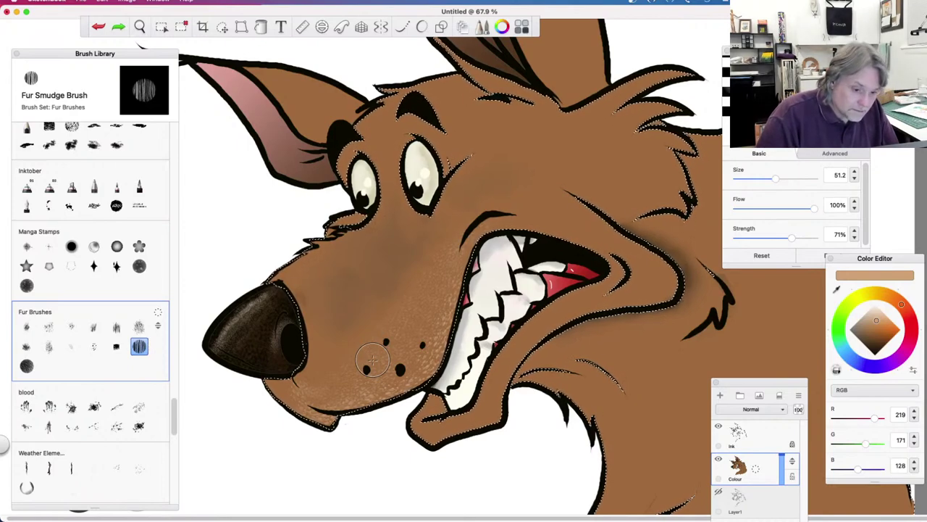
# Lighten the colour to RGB 240, 196, 159, try the Straight Fur brush on the upper snout, and undo the strokes
pyautogui.click(117, 326)
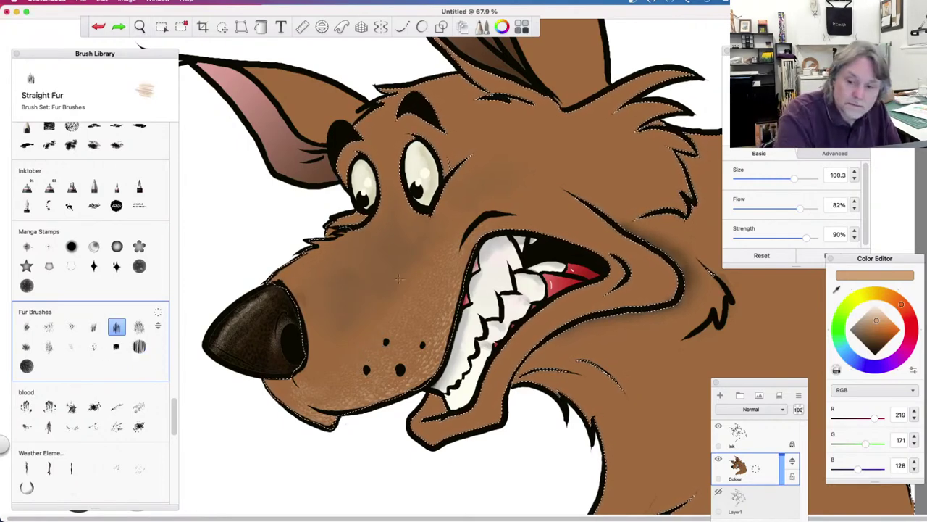
pyautogui.click(878, 317)
pyautogui.click(880, 315)
pyautogui.moveTo(326, 277)
pyautogui.mouseDown()
pyautogui.moveTo(356, 271)
pyautogui.moveTo(348, 255)
pyautogui.moveTo(330, 272)
pyautogui.mouseUp()
pyautogui.press('cmd+z')
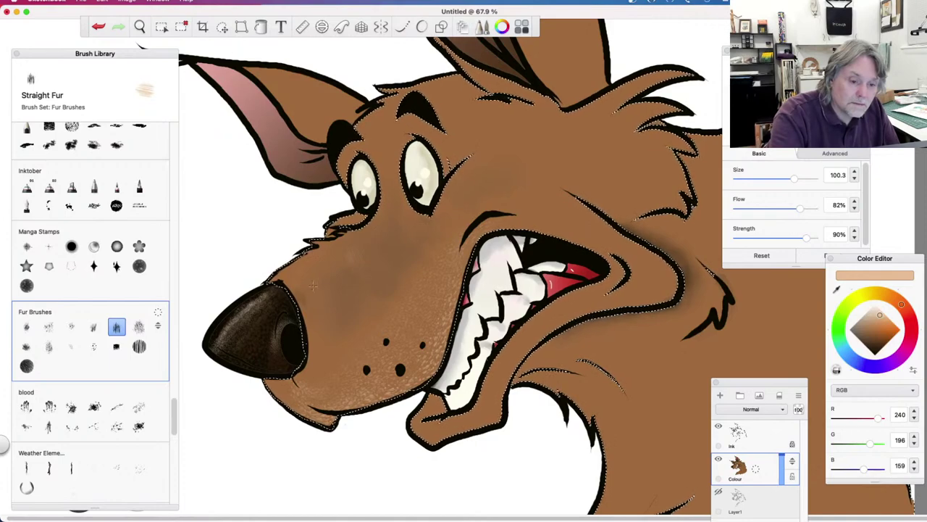
pyautogui.press('super+z')
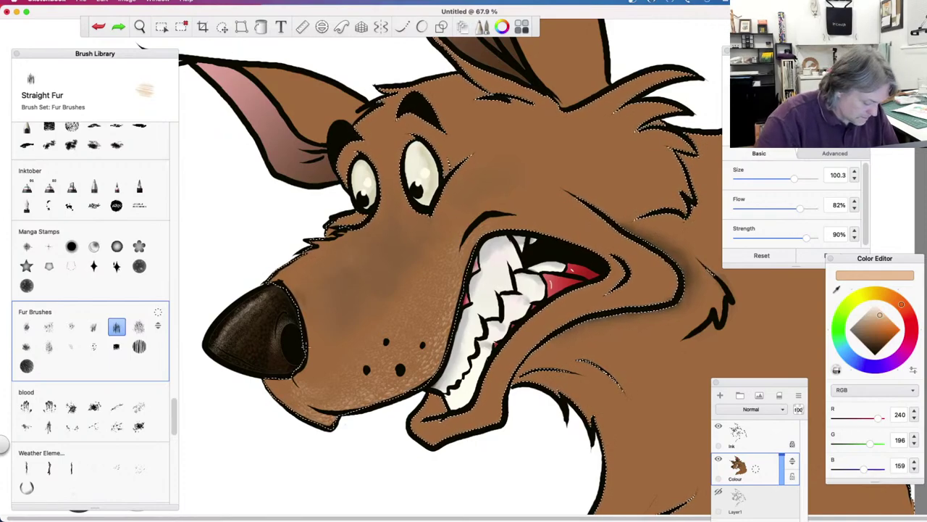
# Try the Short Fur brush at size 191.6 on the upper snout behind the nose, and undo the strokes
pyautogui.click(49, 326)
pyautogui.moveTo(322, 274); pyautogui.dragTo(353, 261)
pyautogui.press('super+z')
pyautogui.moveTo(316, 276)
pyautogui.mouseDown()
pyautogui.moveTo(331, 292)
pyautogui.moveTo(339, 268)
pyautogui.mouseUp()
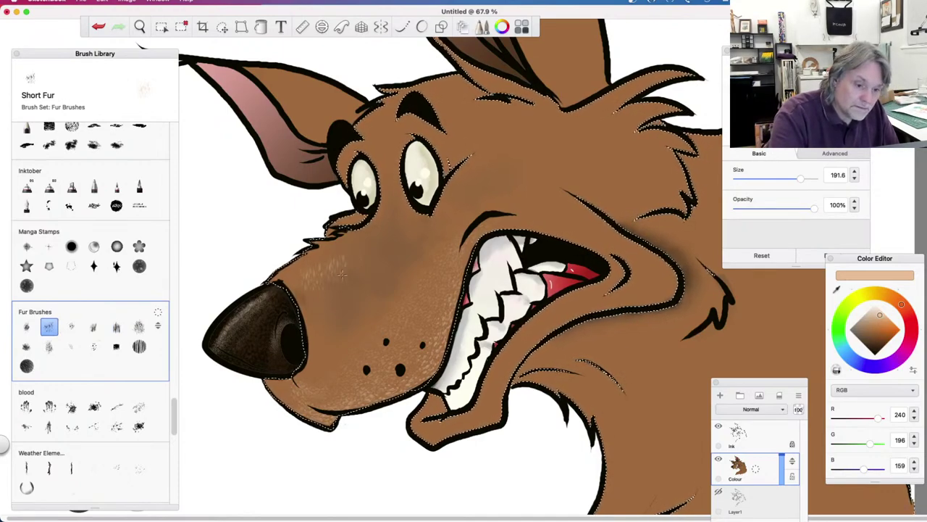
pyautogui.press('super+z')
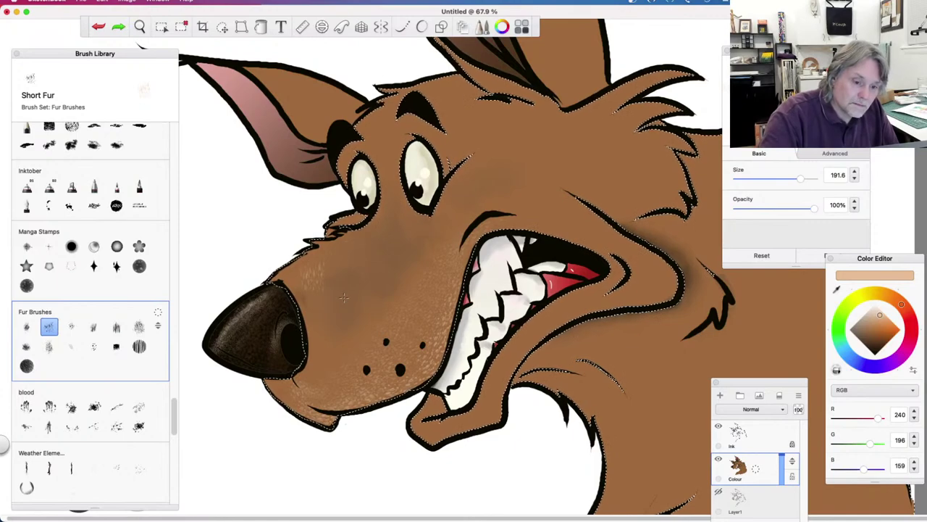
# Try the Wavy Fur brush at size 253.5 and 71% opacity on the upper snout, and undo the strokes
pyautogui.click(26, 327)
pyautogui.moveTo(326, 285); pyautogui.dragTo(350, 271)
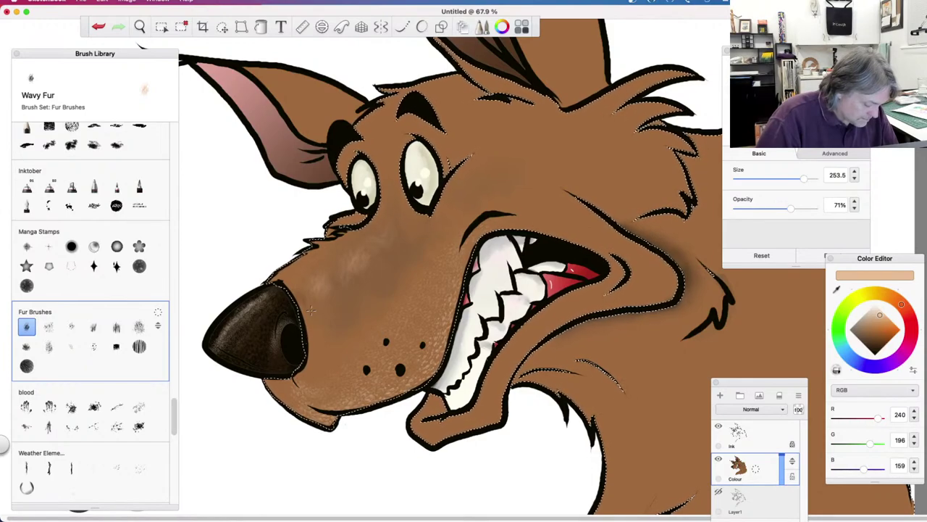
pyautogui.press('super+z')
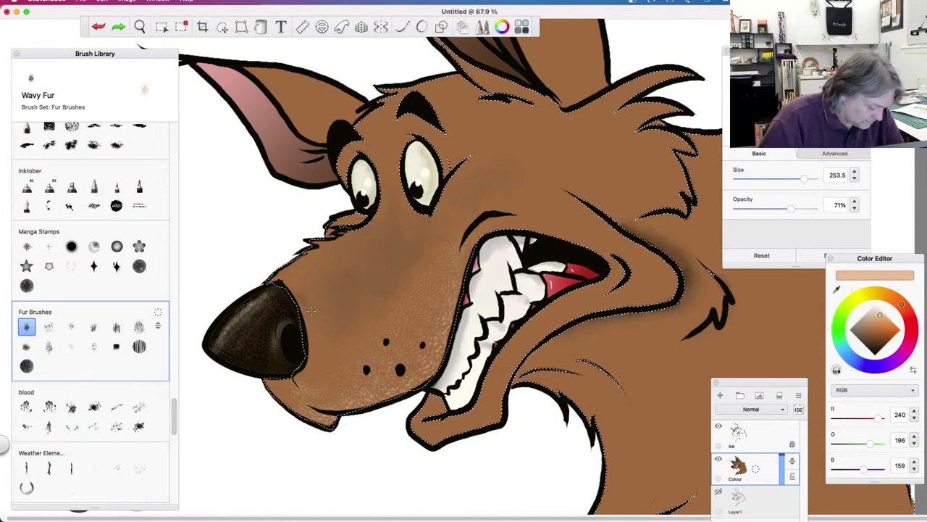
# Try the Rough Grainy Eraser on the middle of the snout, undo it, and switch back to the Fur Smudge Brush
pyautogui.click(26, 366)
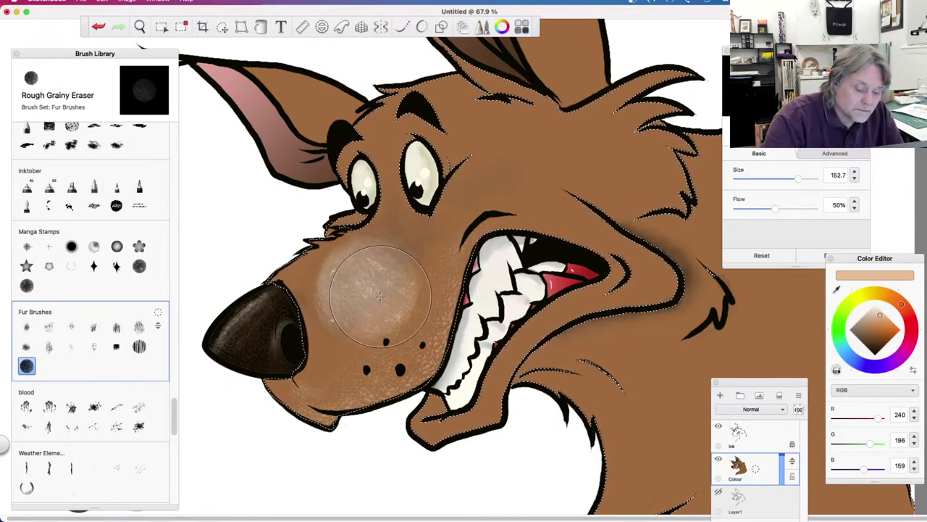
pyautogui.press('super+z')
pyautogui.click(139, 347)
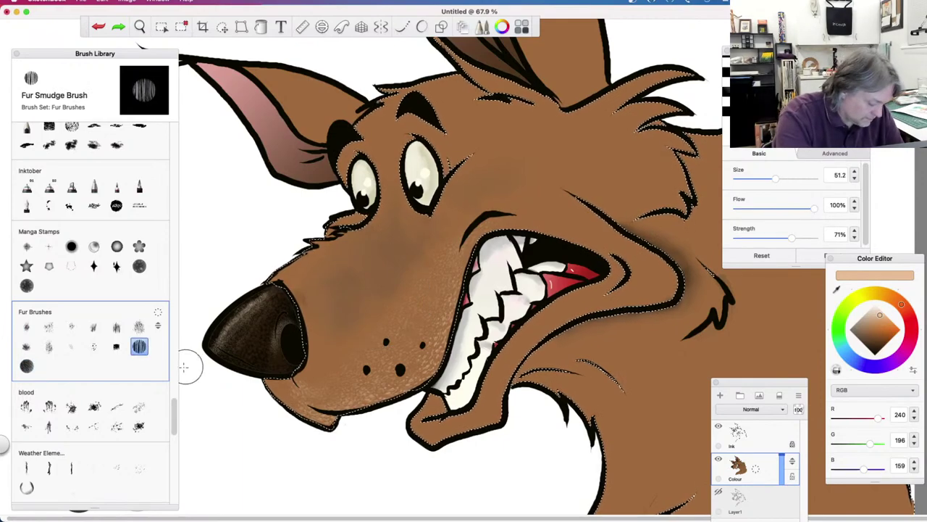
# Try the Filler Brush at size 59 and 63% opacity on the snout, and undo the stroke
pyautogui.click(116, 346)
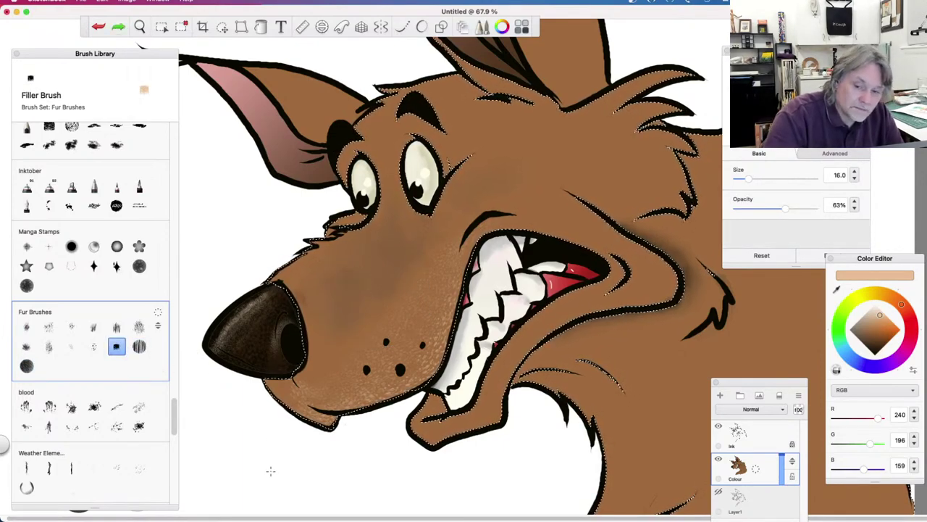
pyautogui.moveTo(748, 178); pyautogui.dragTo(780, 178)
pyautogui.moveTo(339, 291); pyautogui.dragTo(375, 276)
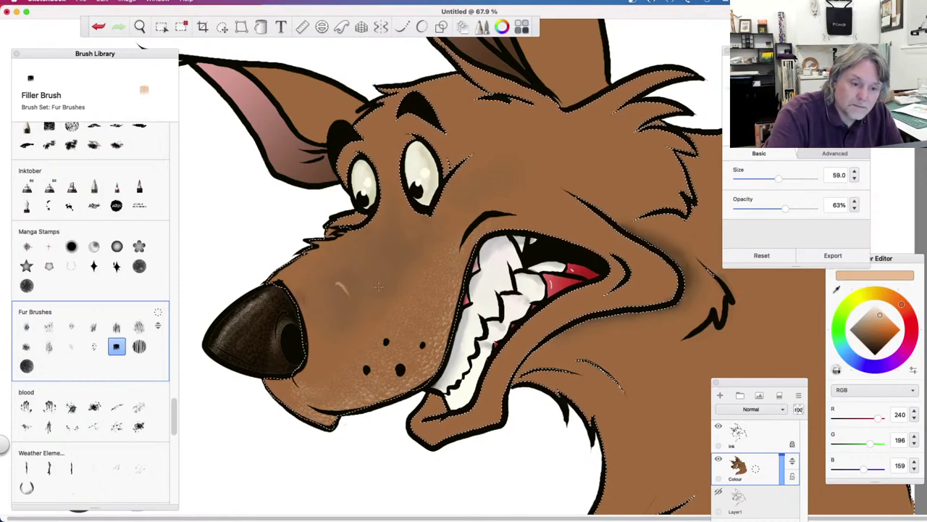
pyautogui.press('super+z')
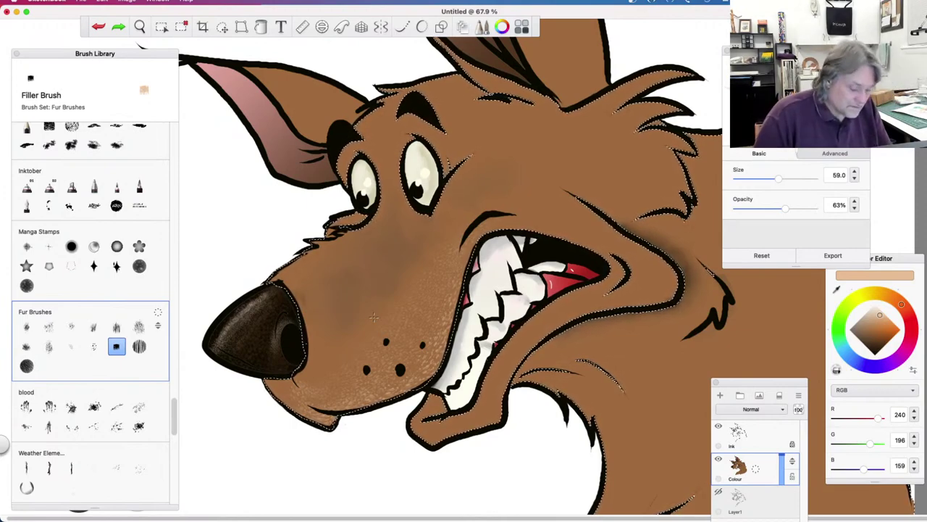
# Switch to Messages and open the unread conversation
pyautogui.hotkey('ctrl', 'Right')
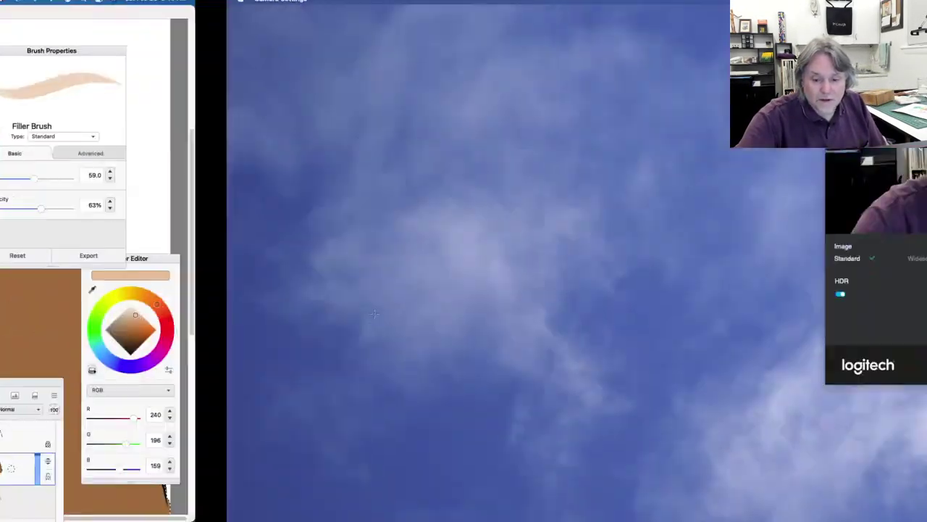
pyautogui.moveTo(385, 500)
pyautogui.click(259, 486)
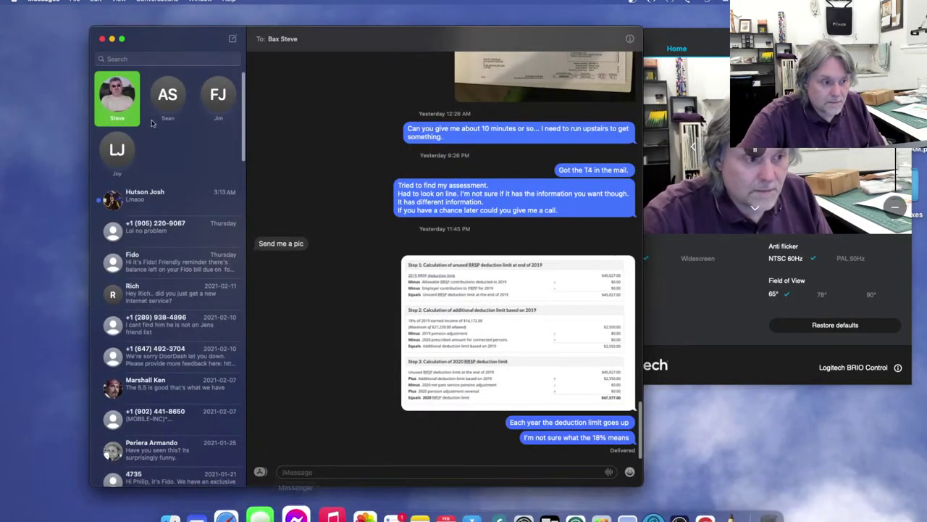
pyautogui.click(136, 205)
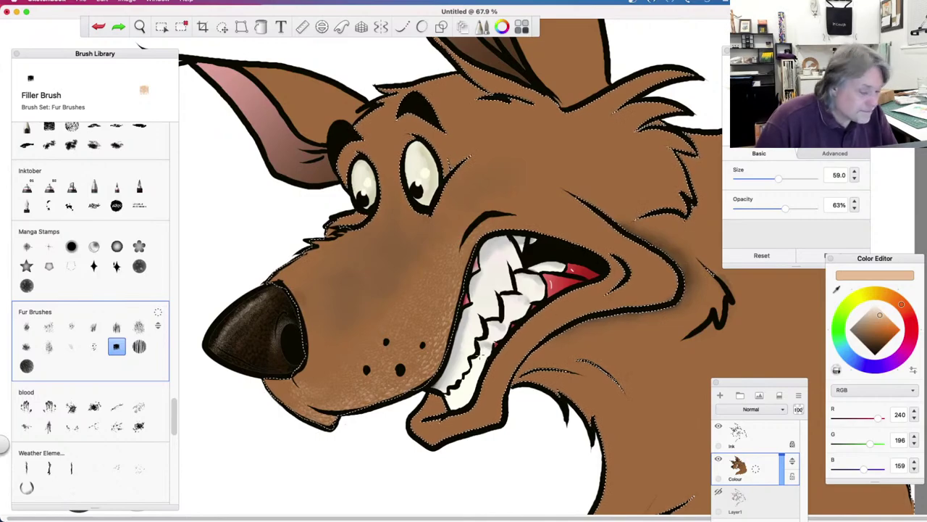
# Test Thick Fur Wisps on the snout, undo the test, and brush the snout shading at size 511 and 52% opacity
pyautogui.click(93, 327)
pyautogui.moveTo(365, 294)
pyautogui.mouseDown()
pyautogui.moveTo(356, 305)
pyautogui.moveTo(377, 264)
pyautogui.mouseUp()
pyautogui.press('super+z')
pyautogui.press('super+z')
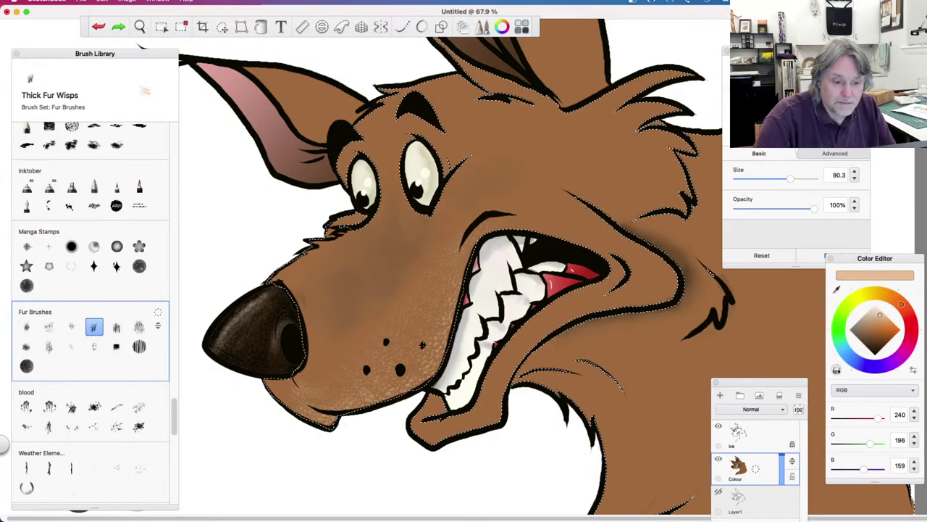
pyautogui.moveTo(790, 178)
pyautogui.mouseDown()
pyautogui.moveTo(814, 178)
pyautogui.moveTo(812, 209)
pyautogui.moveTo(777, 209)
pyautogui.mouseUp()
pyautogui.moveTo(373, 279); pyautogui.dragTo(345, 297)
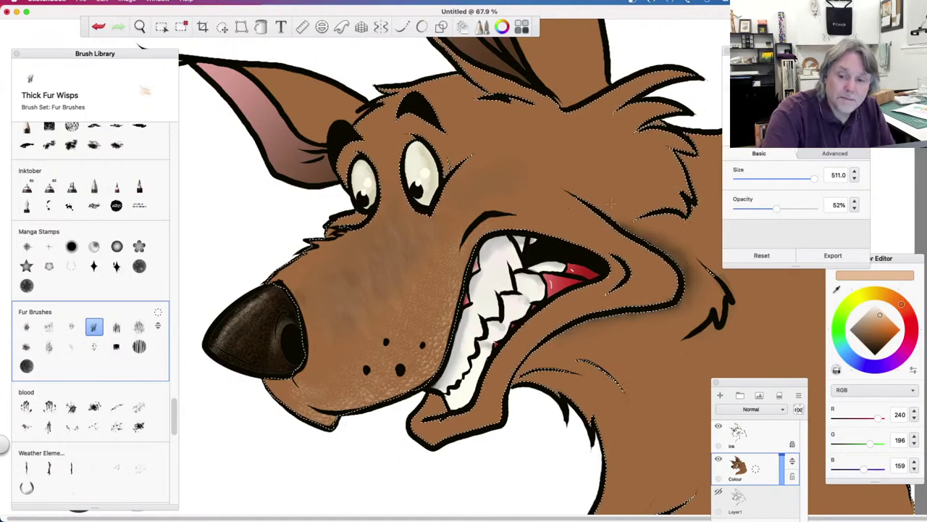
# Brush Thick Fur Wisps at 32% opacity over the wolf's head, neck, back and lower body to add light fur texture
pyautogui.moveTo(776, 209); pyautogui.dragTo(760, 209)
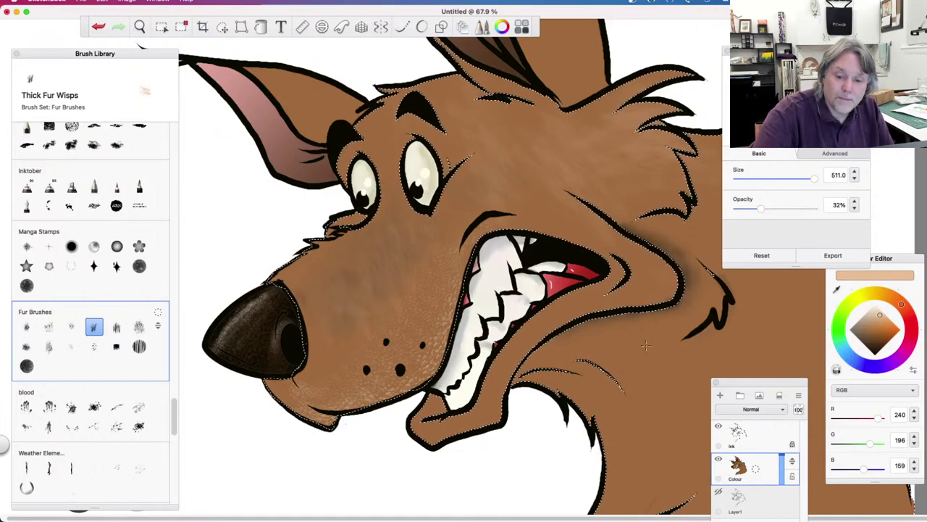
pyautogui.moveTo(685, 349); pyautogui.dragTo(652, 485)
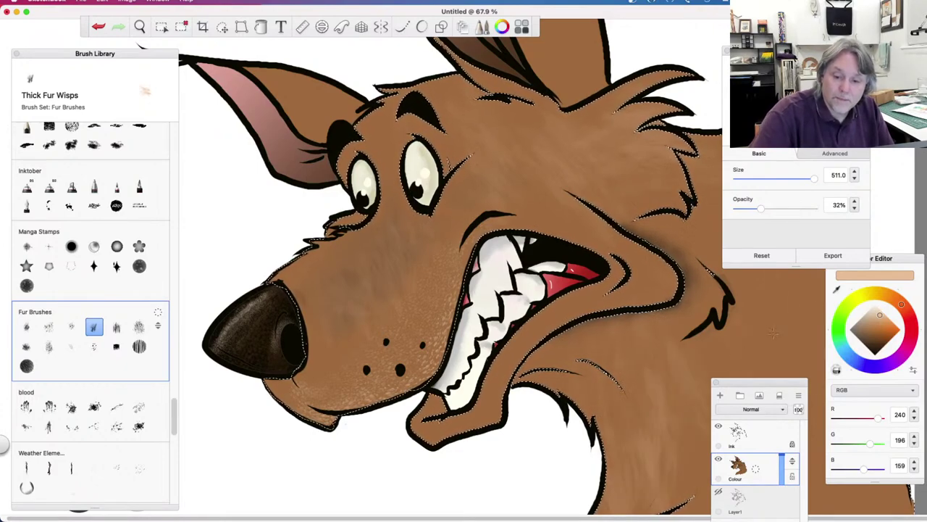
pyautogui.moveTo(811, 384); pyautogui.dragTo(753, 275)
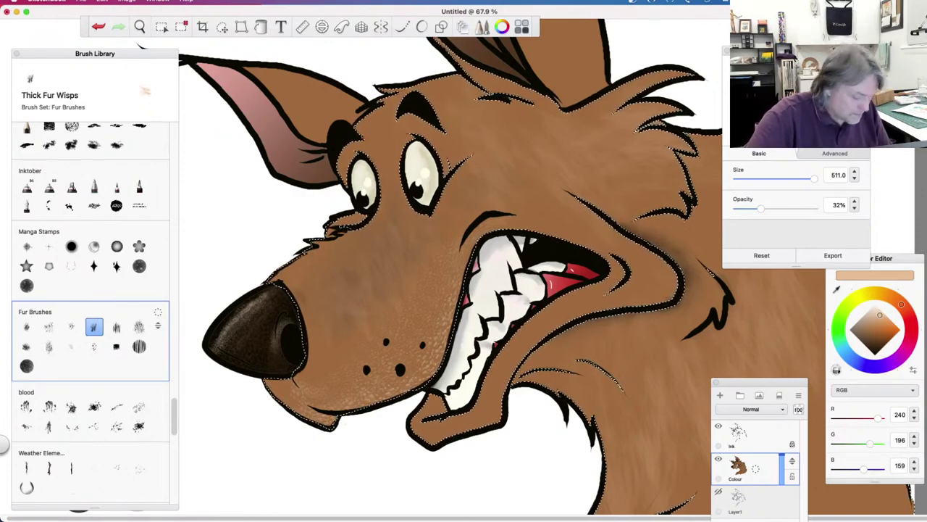
pyautogui.click(140, 27)
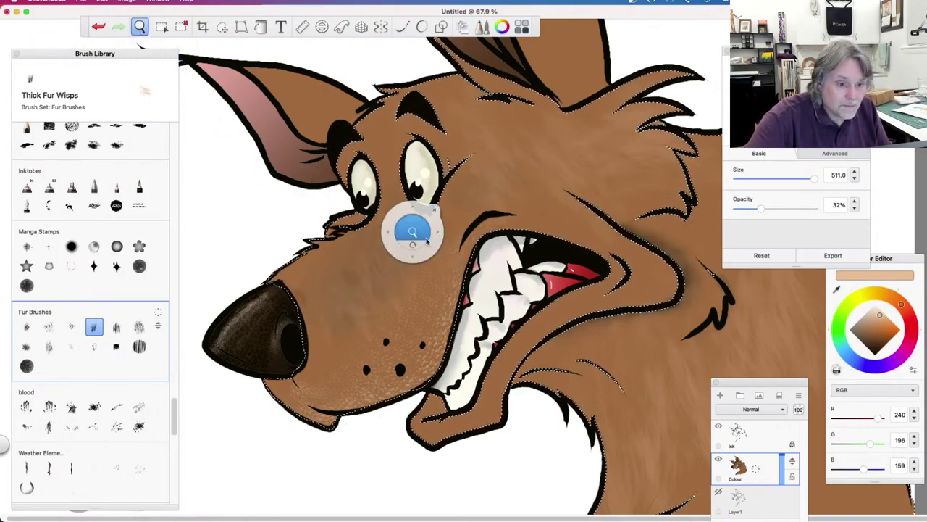
pyautogui.scroll(-3, 420, 233)
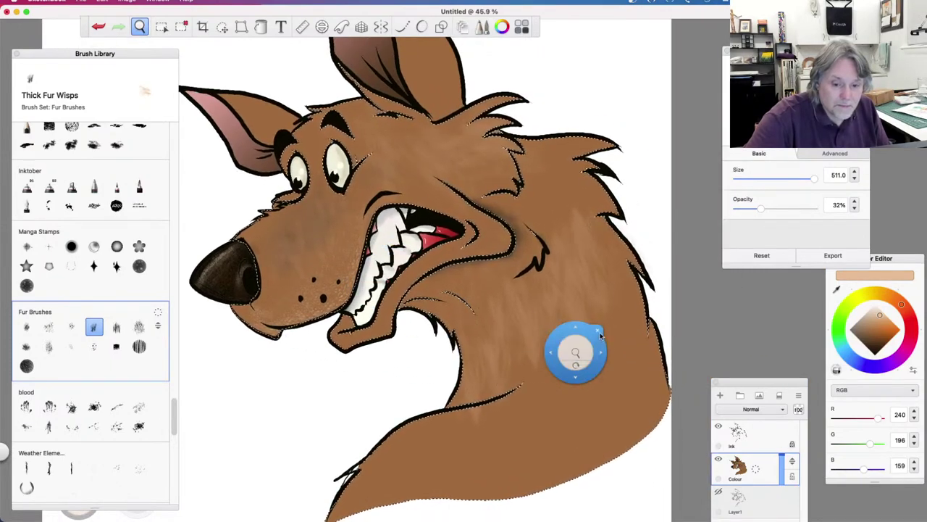
pyautogui.click(598, 332)
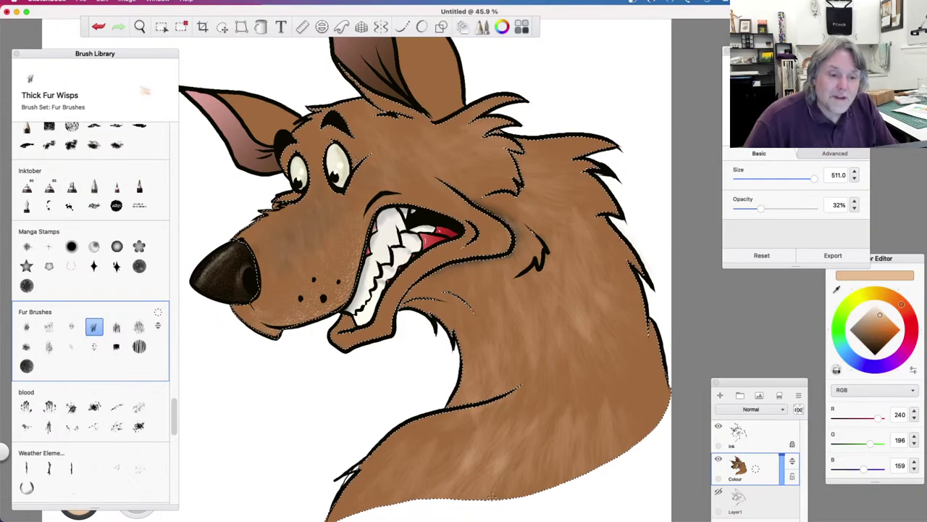
pyautogui.moveTo(362, 452); pyautogui.dragTo(360, 451)
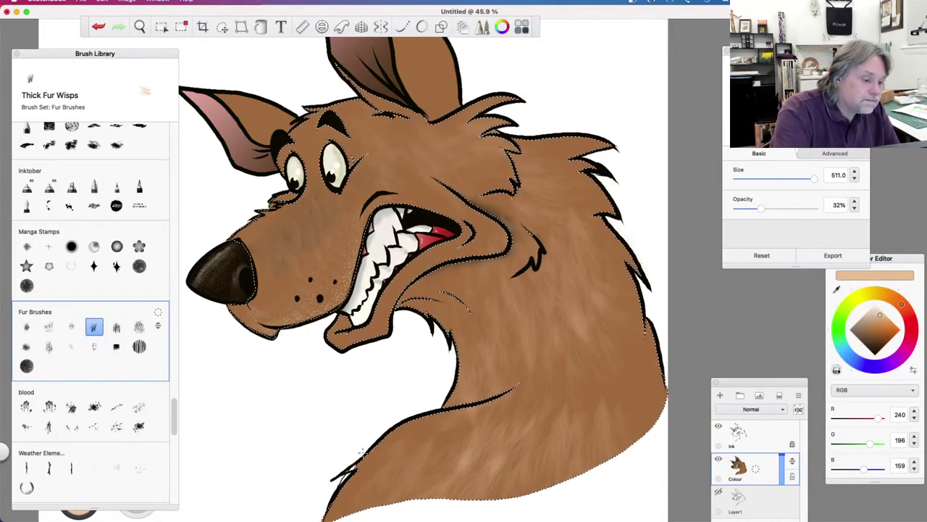
# Clear the selection around the wolf
pyautogui.moveTo(177, 407); pyautogui.dragTo(173, 338)
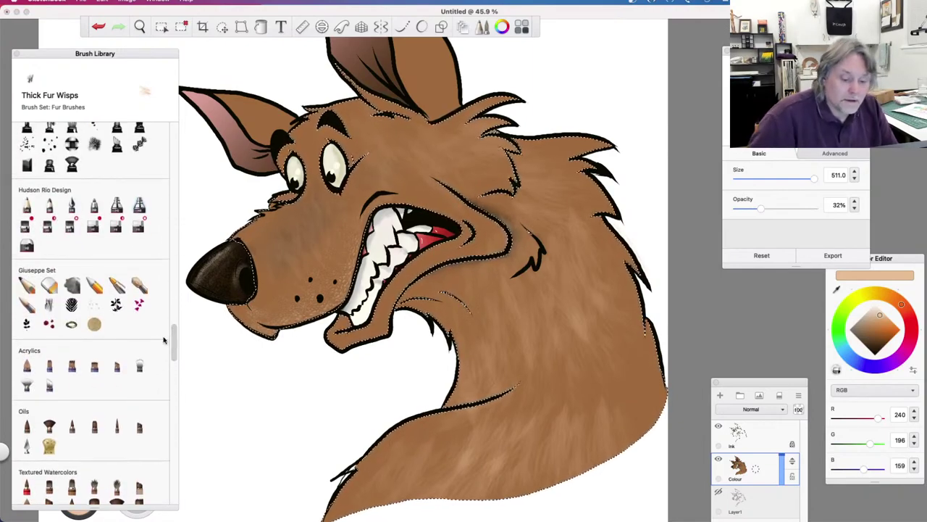
pyautogui.press('super+d')
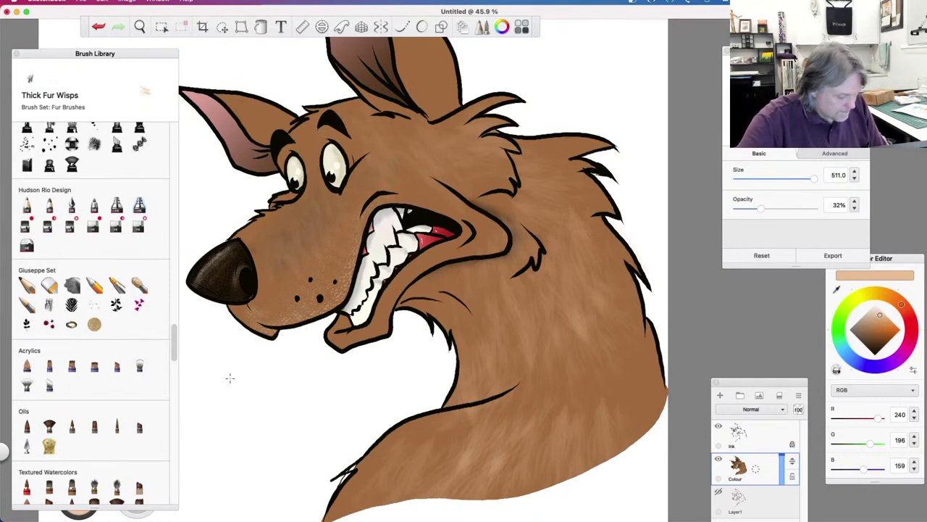
pyautogui.press('super+z')
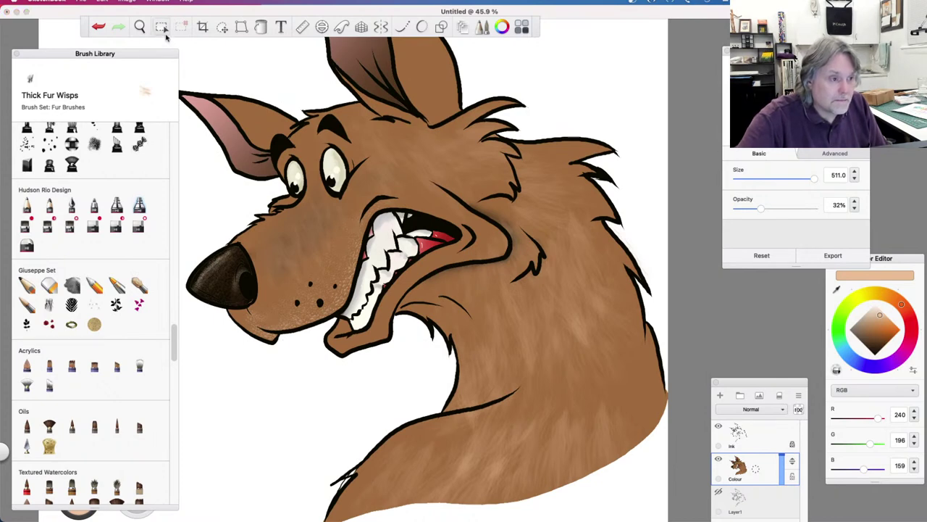
# Save the wolf drawing to the Desktop as TESTdrawing1.tif in TIFF format
pyautogui.click(139, 27)
pyautogui.moveTo(304, 310); pyautogui.dragTo(310, 349)
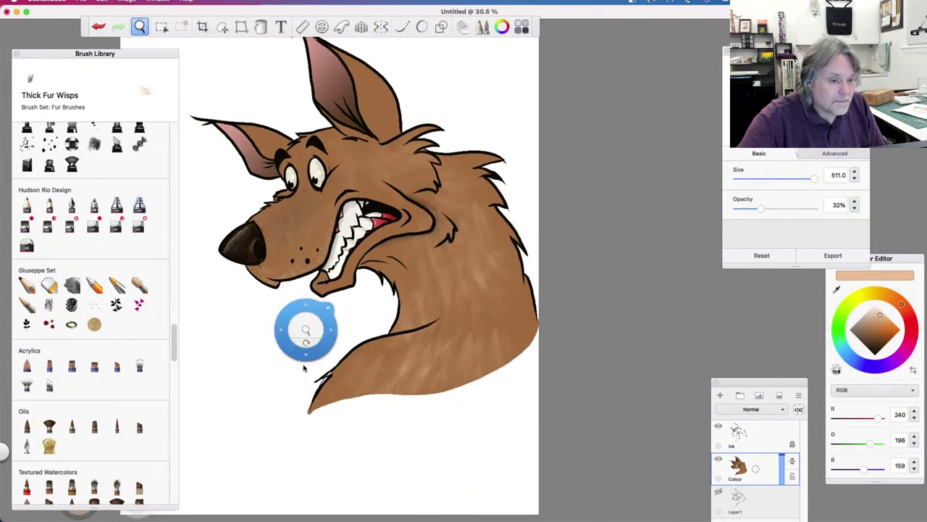
pyautogui.moveTo(288, 389); pyautogui.dragTo(159, 21)
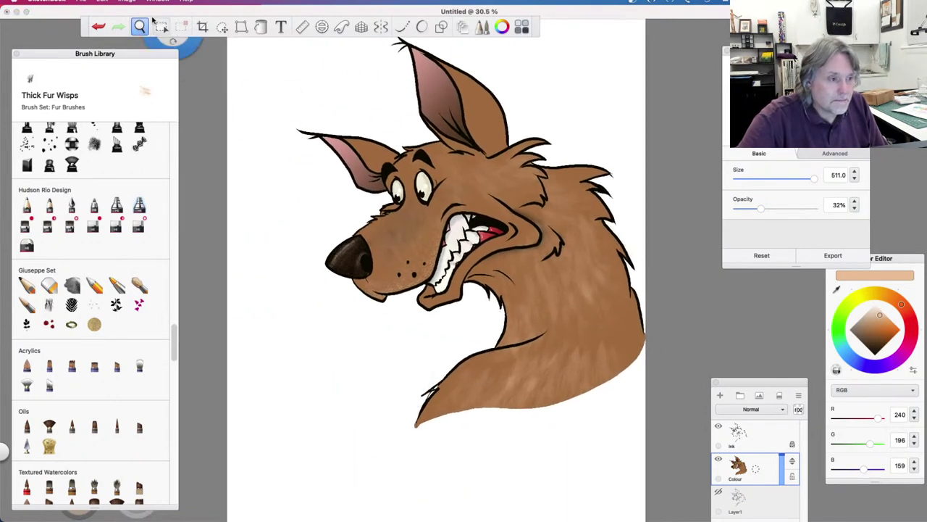
pyautogui.click(251, 164)
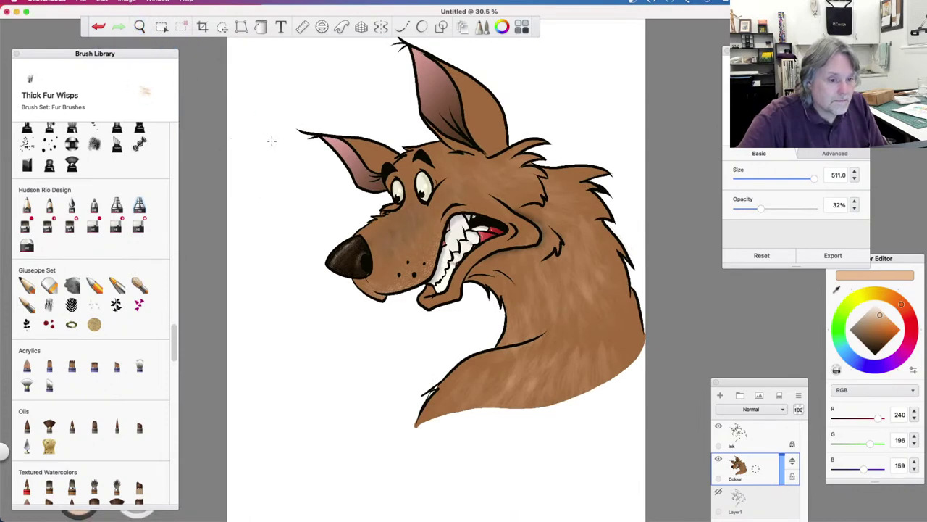
pyautogui.click(80, 2)
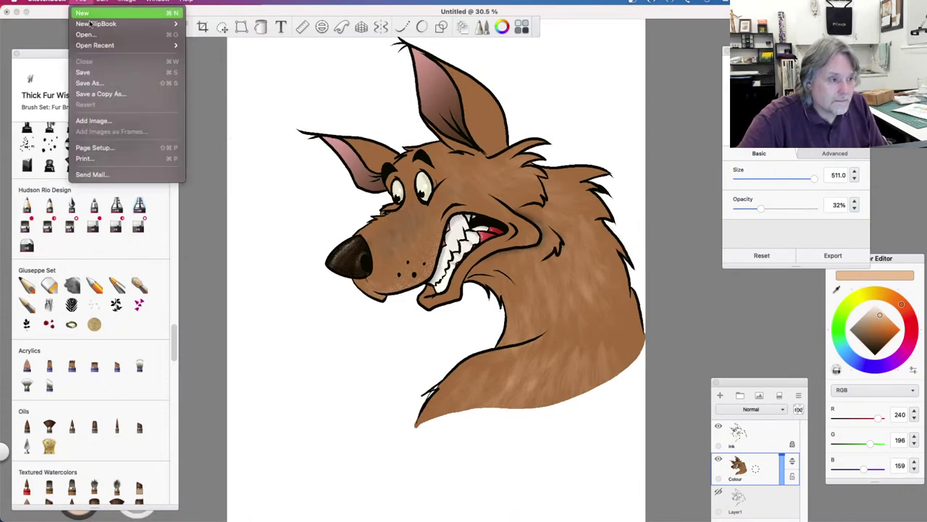
pyautogui.click(90, 82)
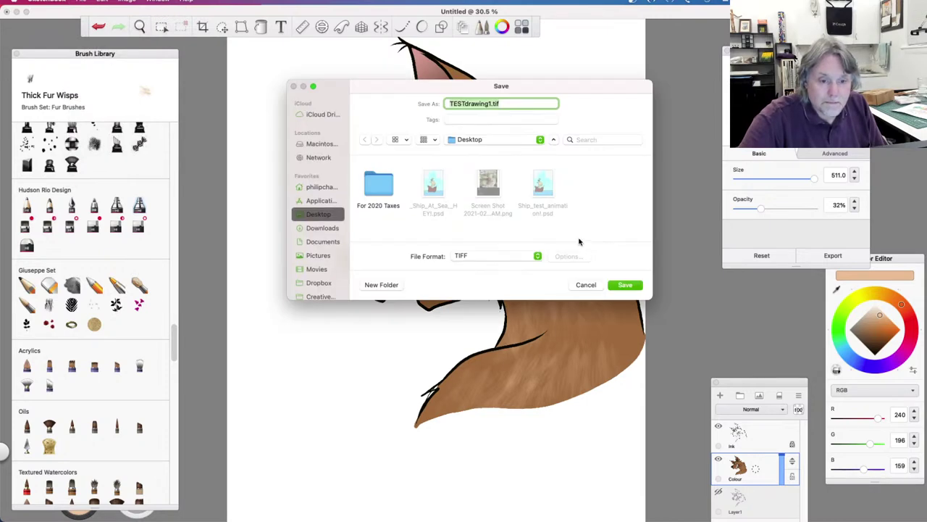
pyautogui.click(621, 285)
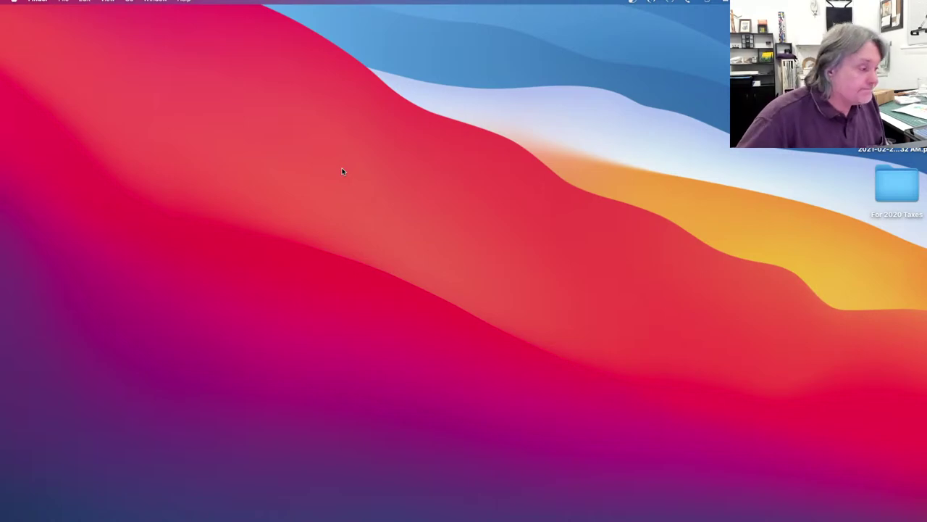
# Switch to Messages and close the conversation window
pyautogui.hotkey('ctrl', 'Right')
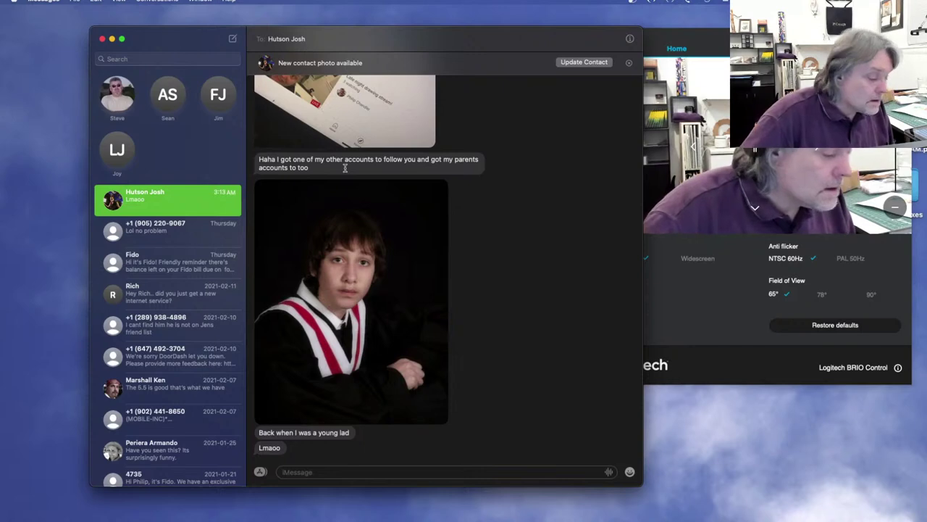
pyautogui.click(101, 38)
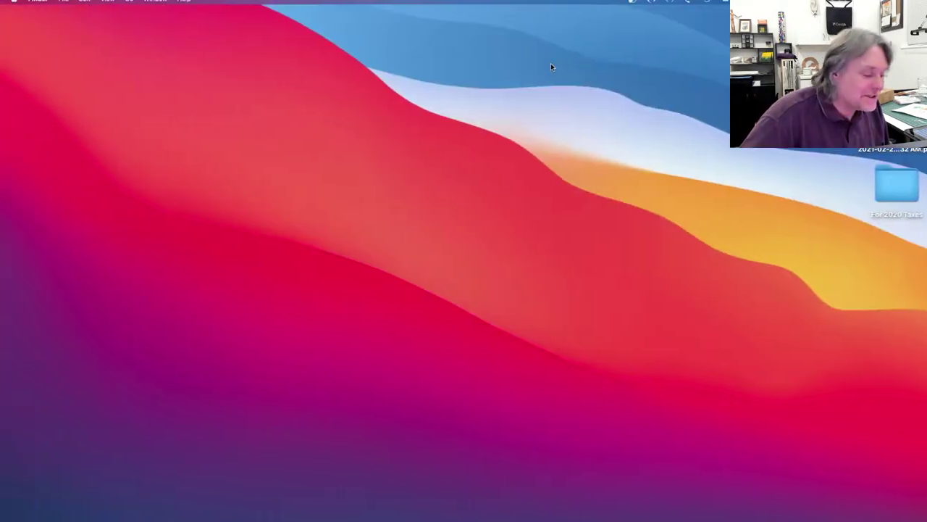
# Switch to YouTube Studio in Chrome, end the live stream for good, and bring up OBS
pyautogui.press('super+Tab')
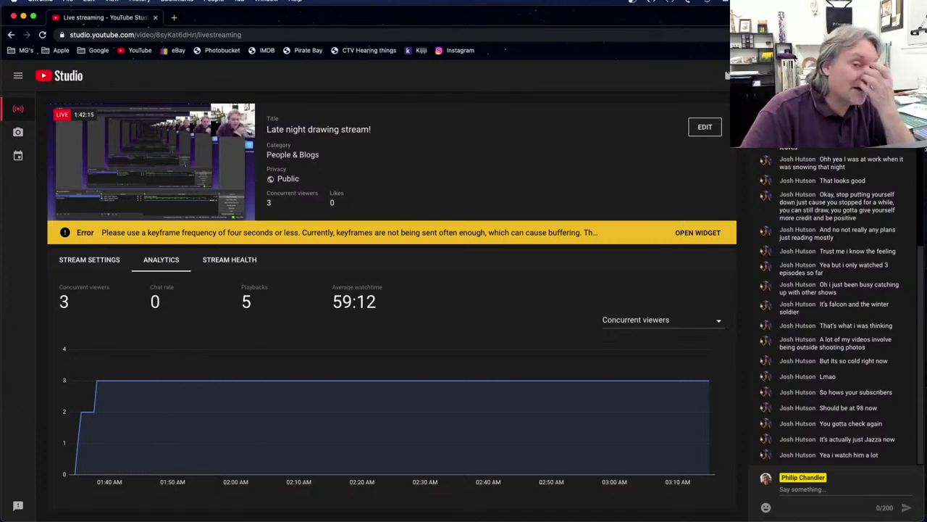
pyautogui.click(727, 75)
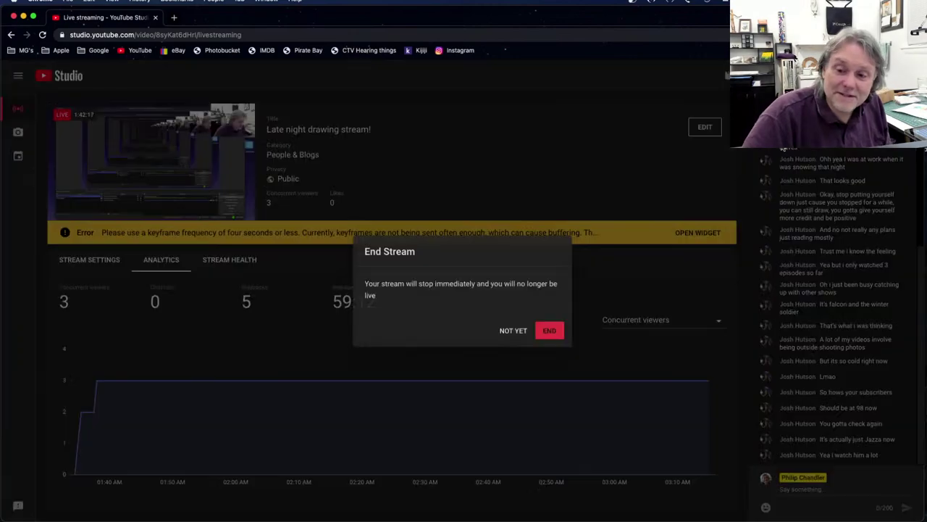
pyautogui.click(550, 331)
pyautogui.press('super+Tab')
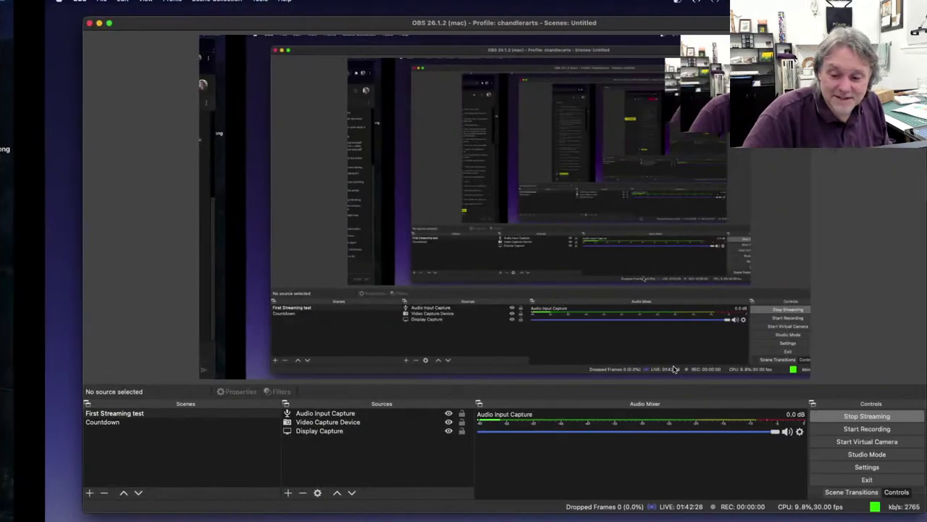